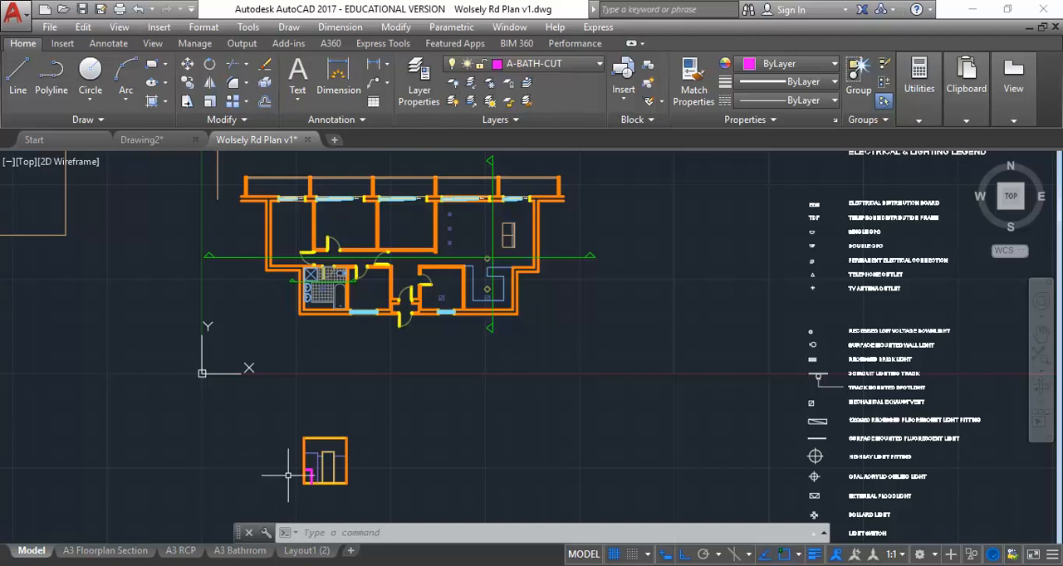
Step: Examine the bathroom section drawn below the floor plan, including the magenta vanity outline
mouse_move(290, 478)
middle_down()
mouse_move(288, 455)
mouse_move(309, 461)
middle_up()
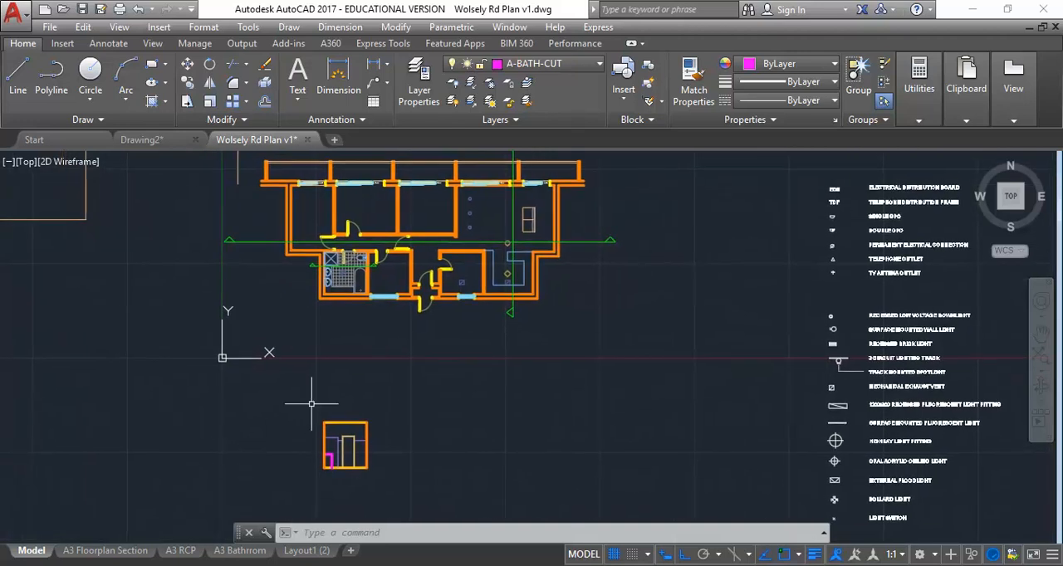
middle_drag(149, 344, 205, 365)
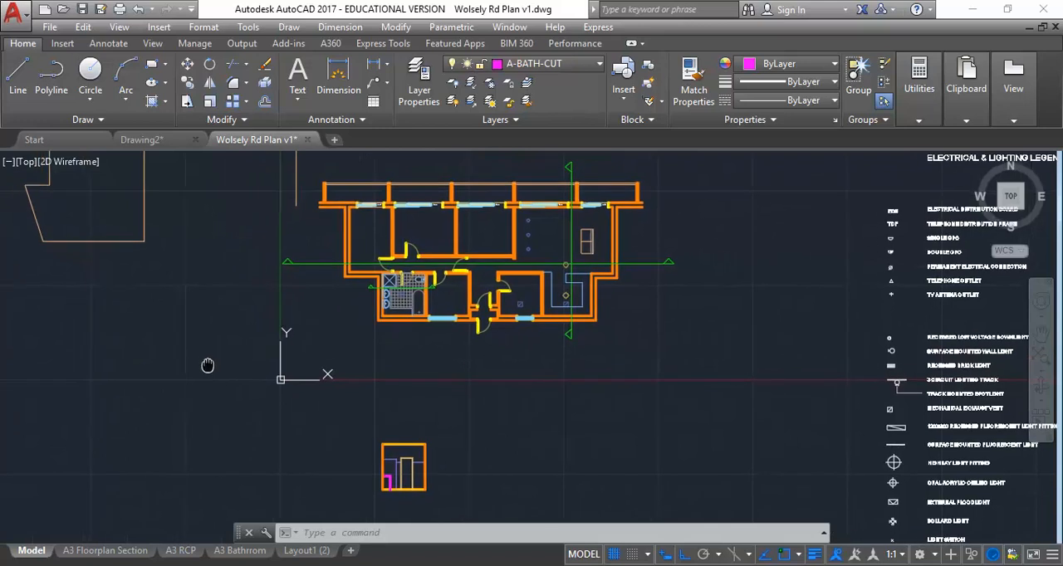
middle_drag(208, 415, 225, 414)
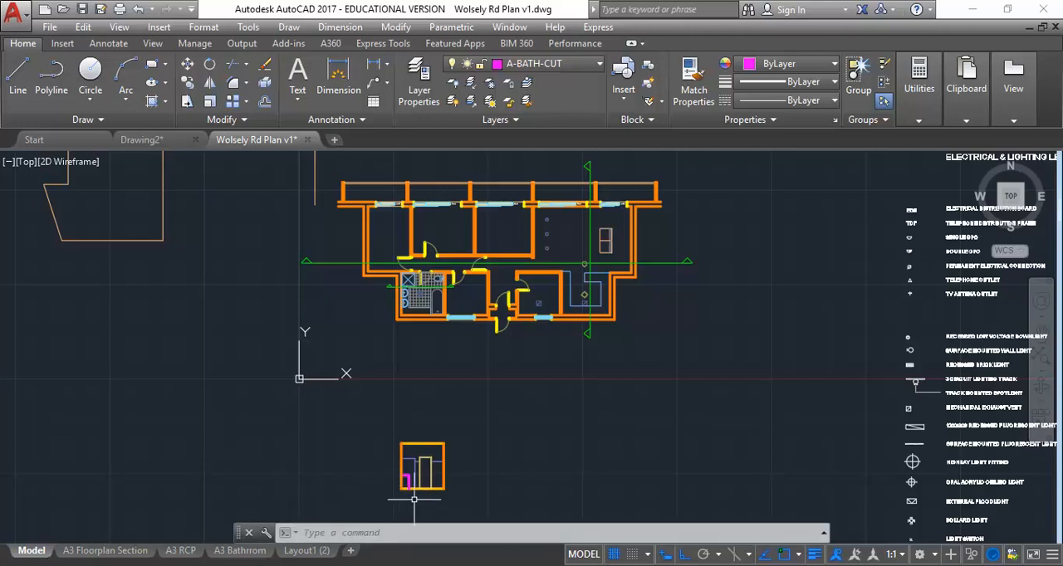
scroll(416, 499, up, 4)
scroll(352, 476, up, 4)
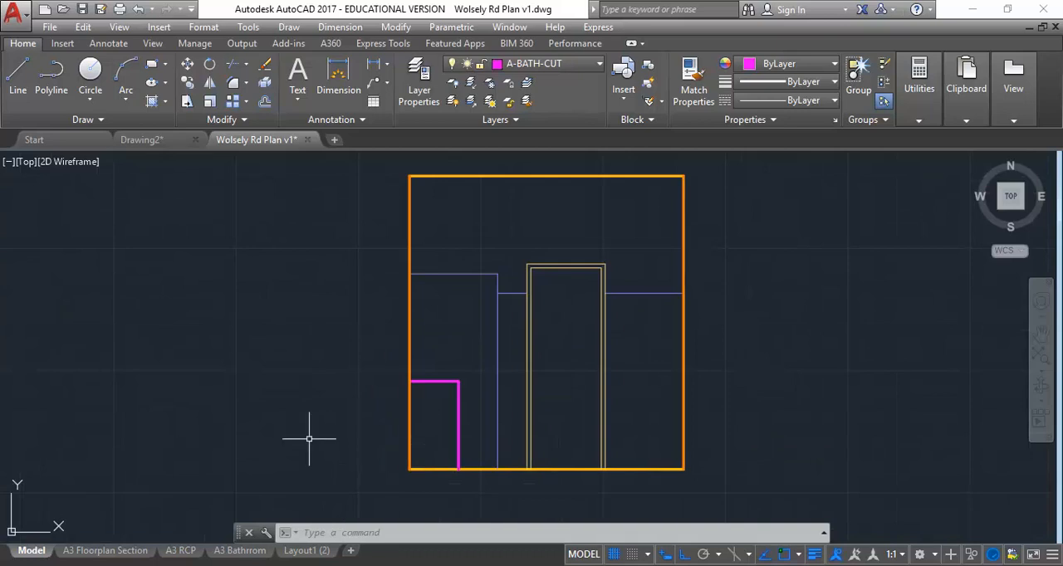
scroll(335, 415, down, 2)
scroll(340, 418, down, 4)
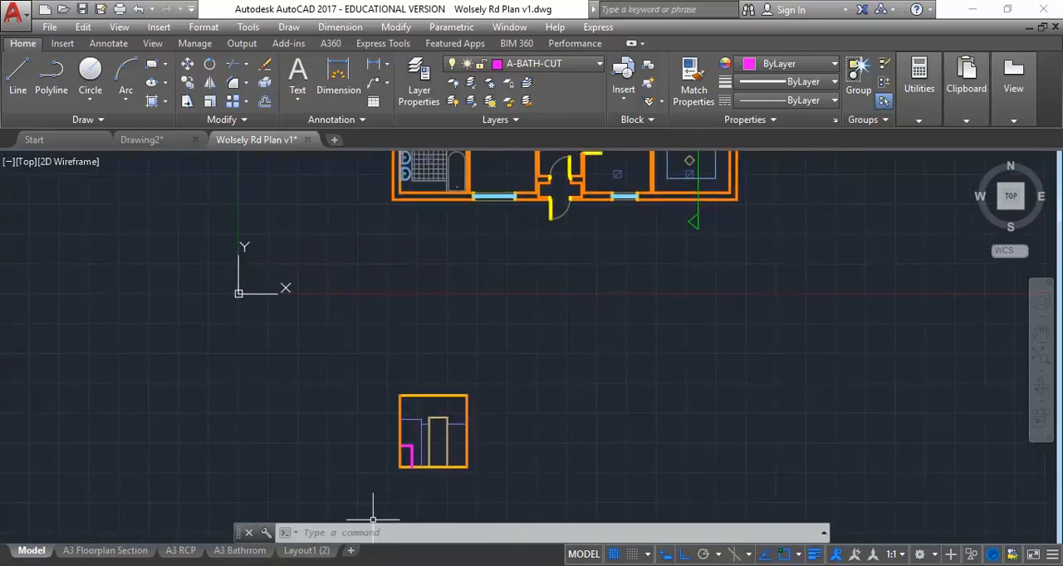
Step: Switch to Acrobat and review the 1:20 bathroom section through the basin cabinet on page 15 of Example Construction Drawings.pdf
mouse_move(344, 548)
click(300, 542)
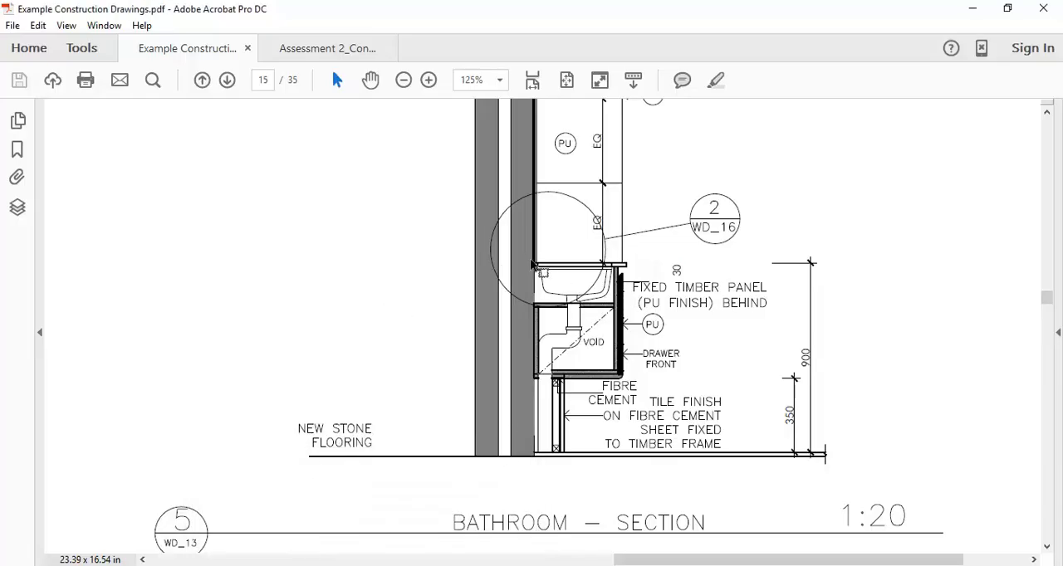
scroll(523, 307, up, 3)
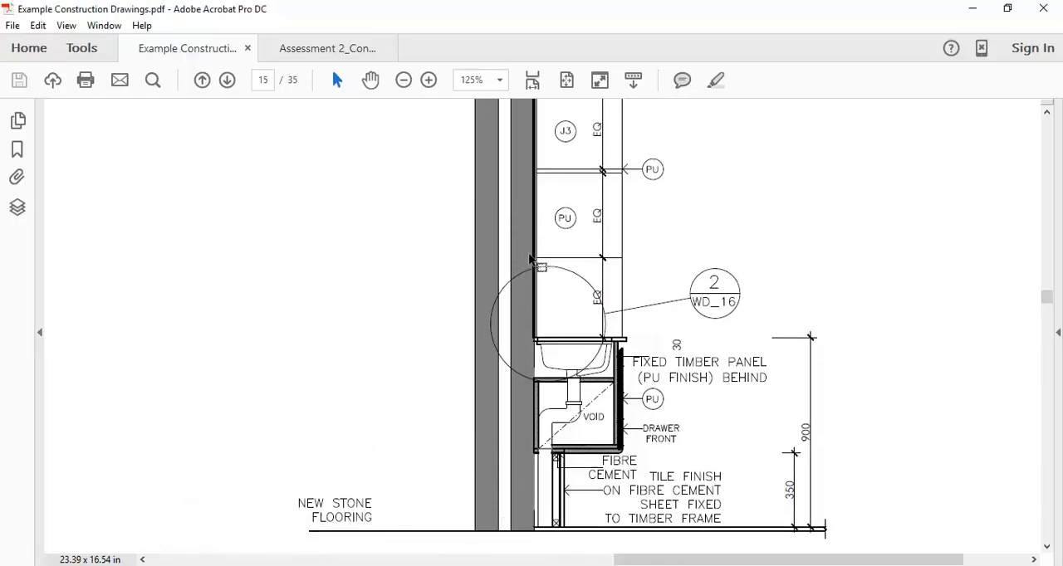
scroll(530, 259, down, 3)
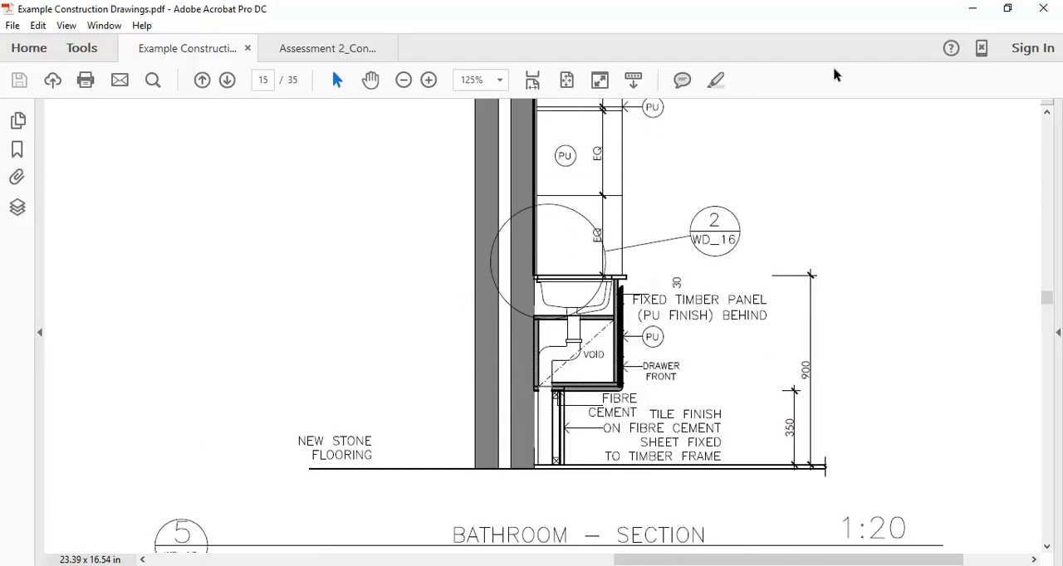
click(973, 15)
Step: Compare the section line through the bathroom plan with the bathroom section drawn below it in AutoCAD
middle_drag(423, 286, 409, 378)
scroll(410, 378, up, 3)
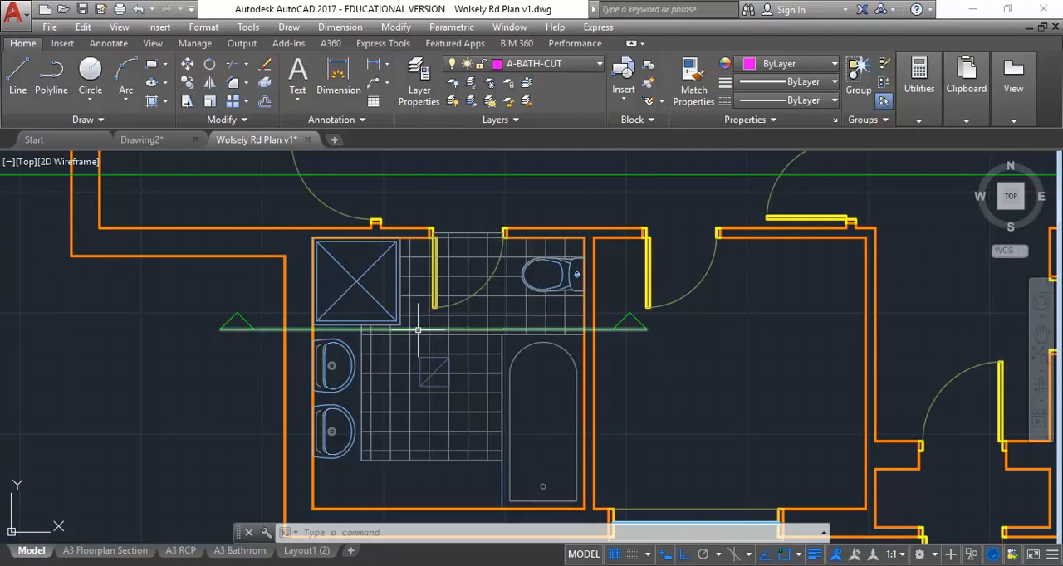
scroll(283, 347, up, 4)
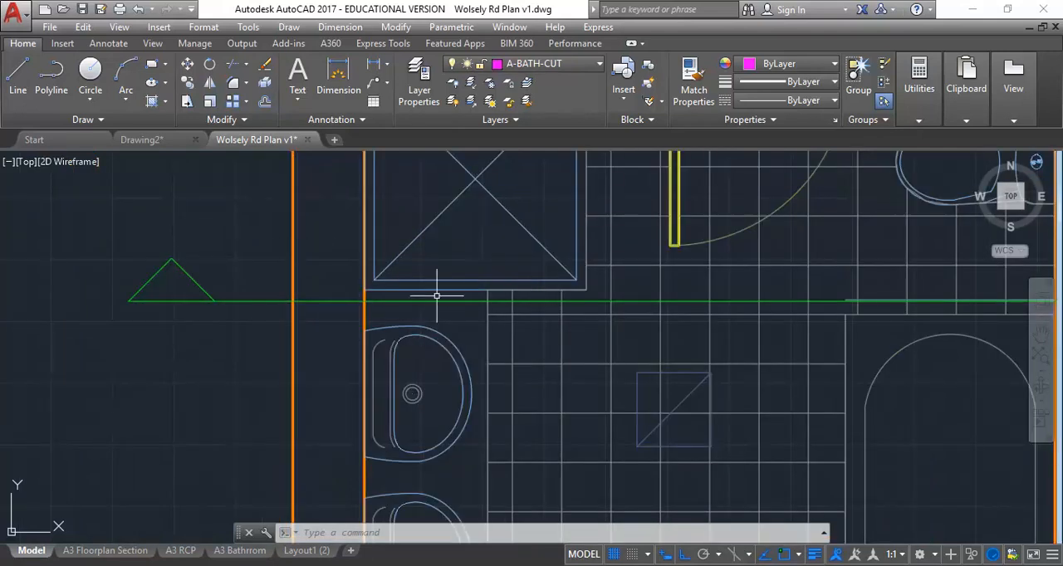
scroll(424, 304, down, 8)
scroll(432, 443, down, 2)
middle_drag(432, 440, 362, 257)
middle_drag(390, 404, 367, 329)
scroll(345, 406, up, 4)
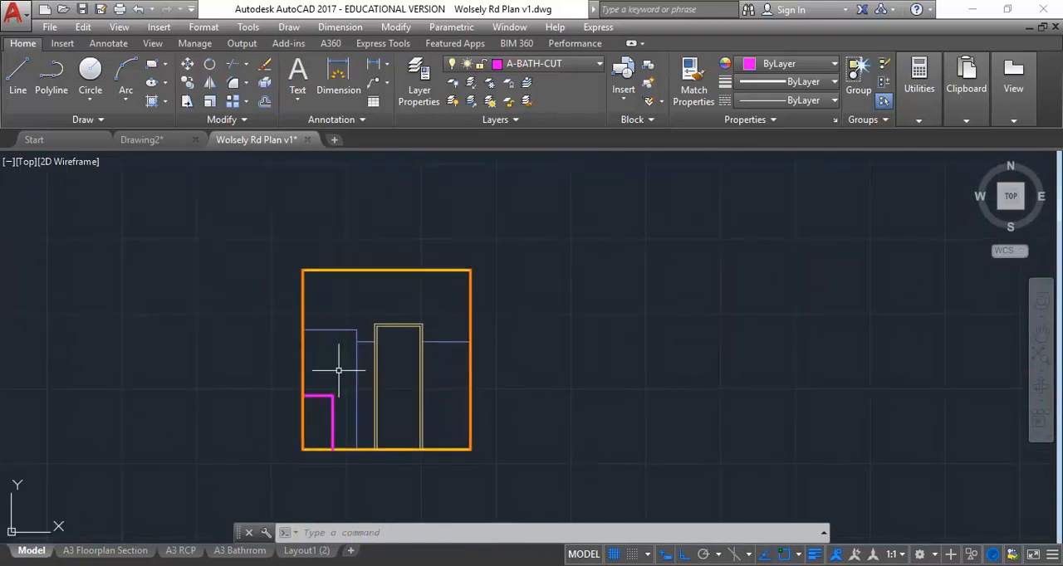
scroll(341, 370, up, 2)
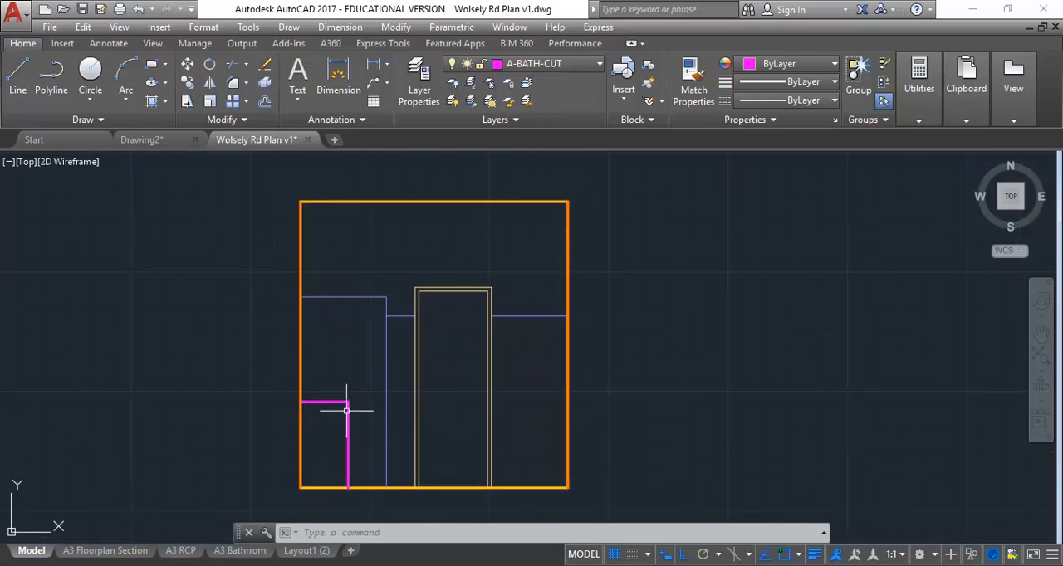
scroll(244, 329, down, 3)
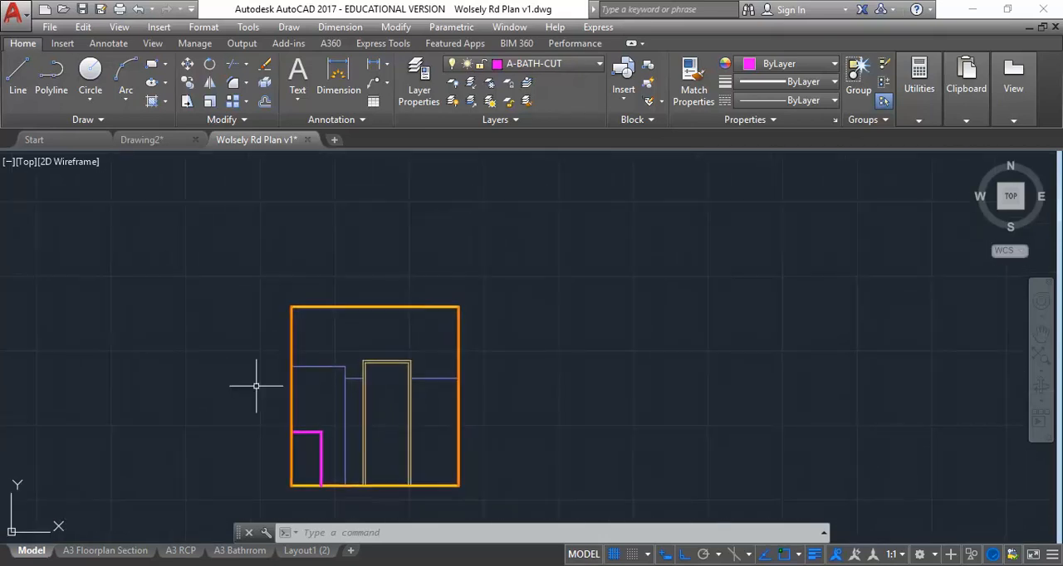
scroll(274, 415, down, 4)
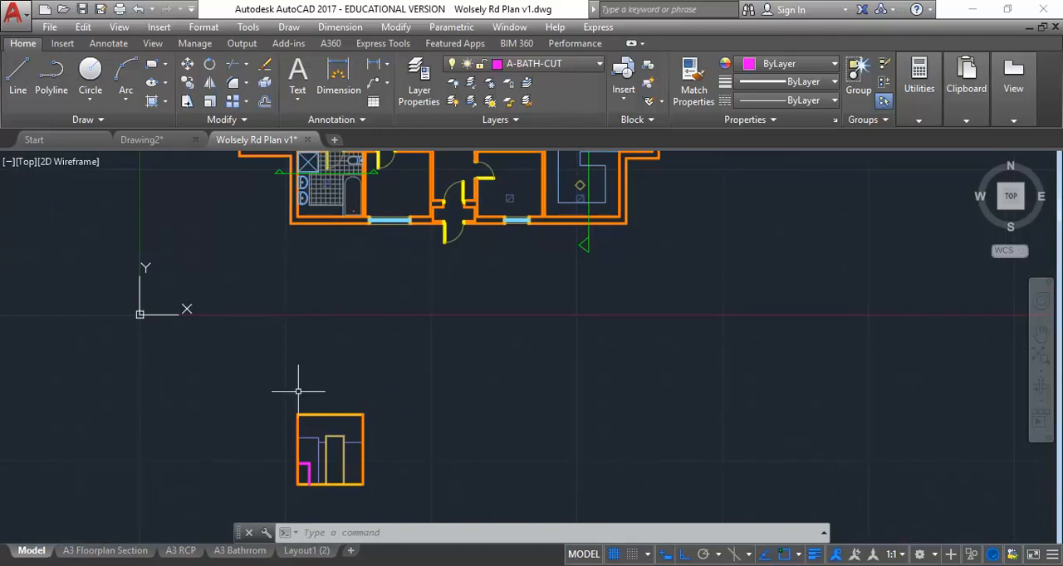
Step: Bring the construction drawings PDF back up in Acrobat and check its basin cabinet detail before returning to AutoCAD
mouse_move(402, 565)
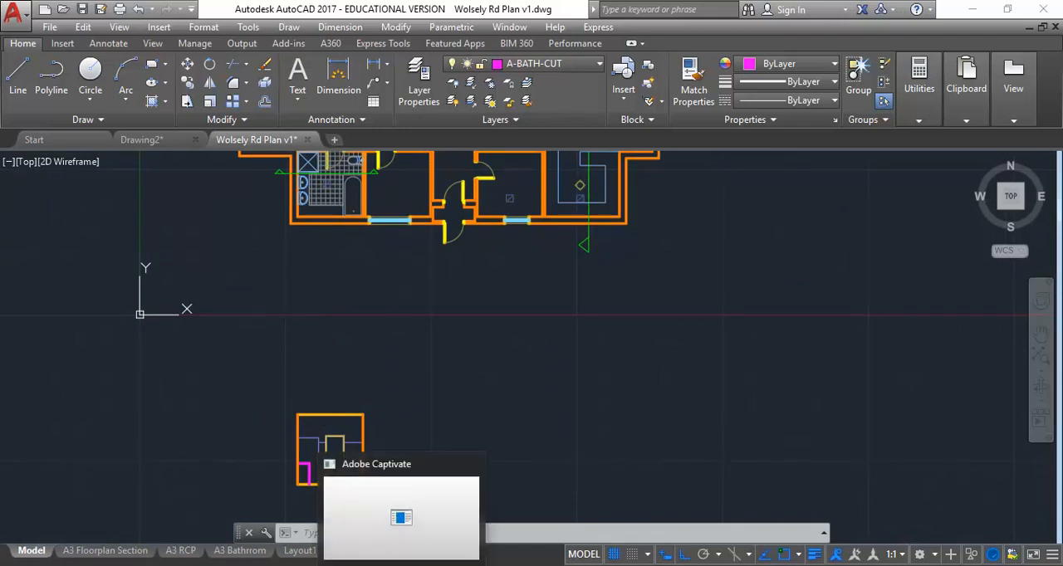
mouse_move(365, 565)
click(280, 510)
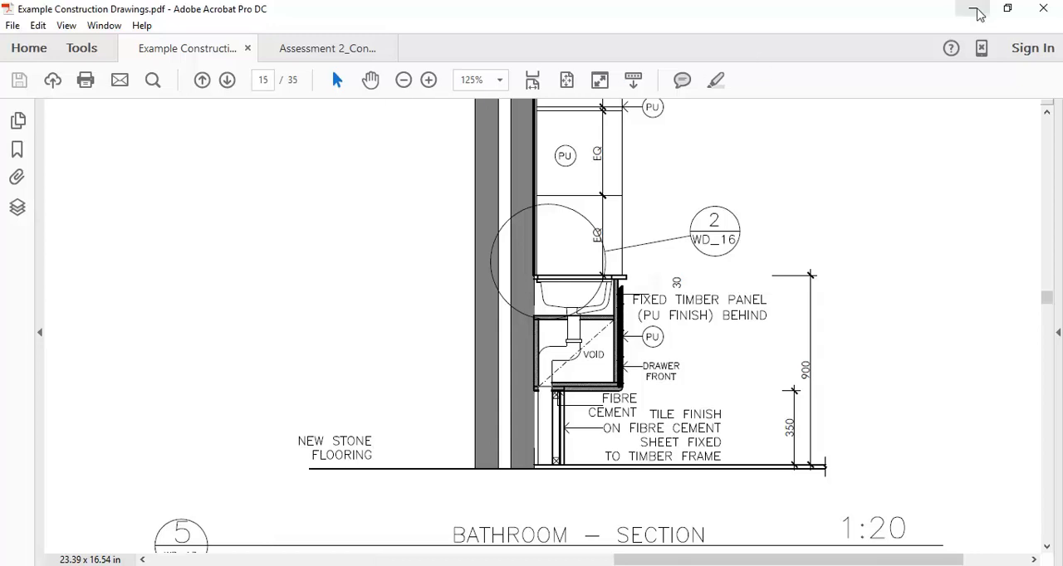
click(976, 11)
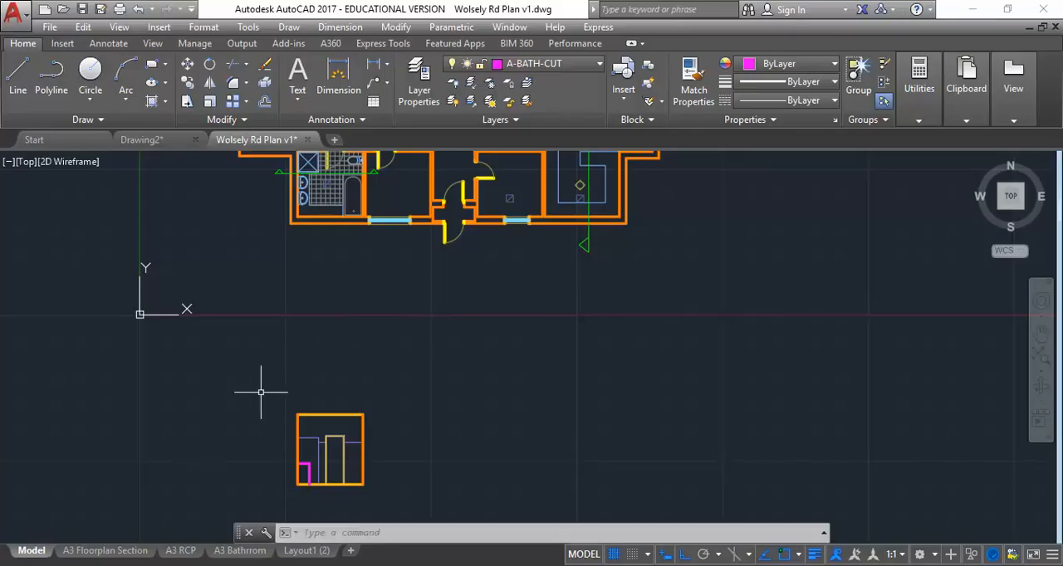
Step: Start attaching the Example Construction Drawings PDF as an underlay and choose page 15
click(62, 43)
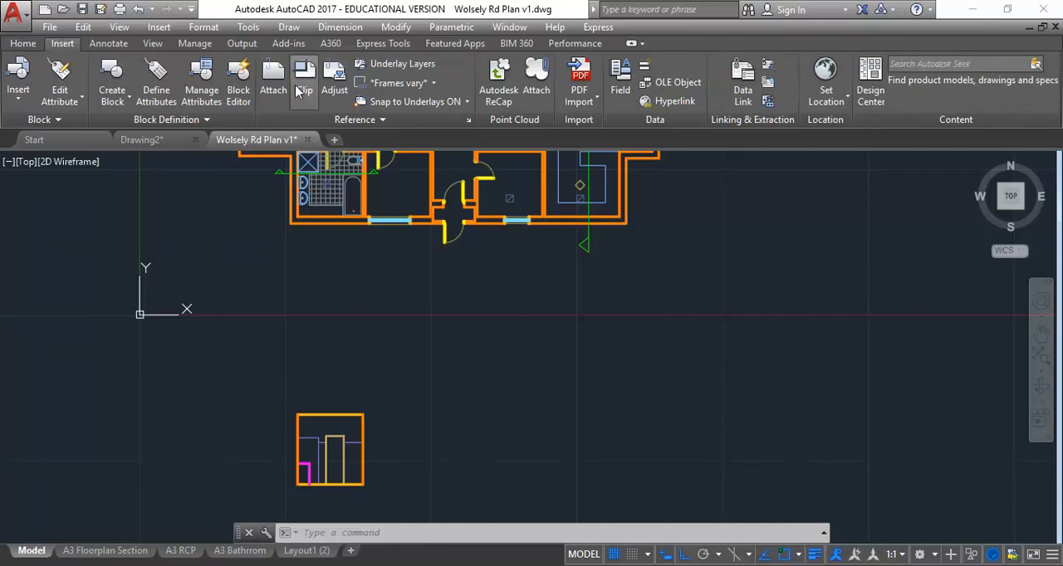
click(280, 89)
click(308, 80)
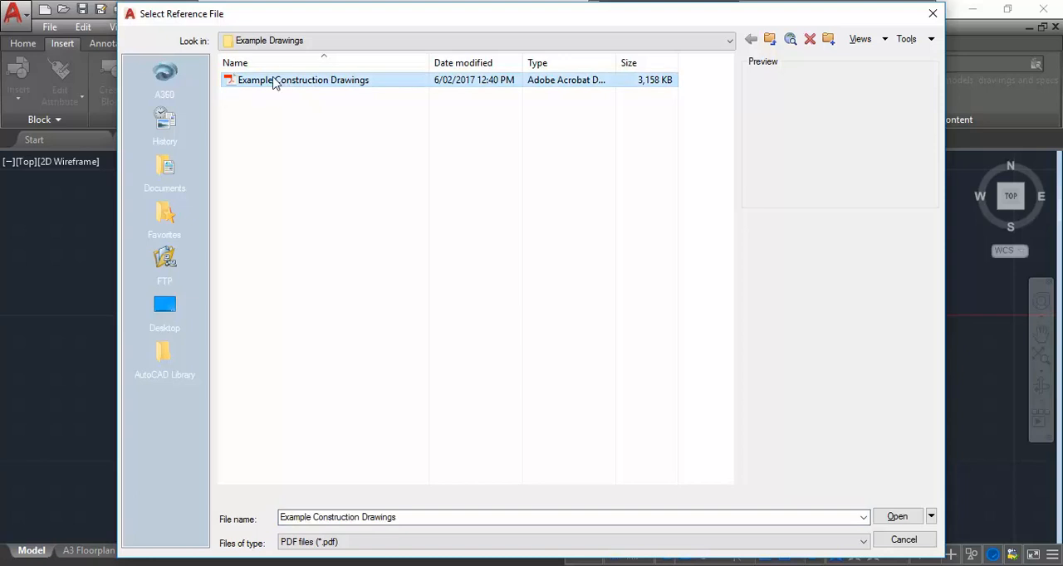
double_click(278, 86)
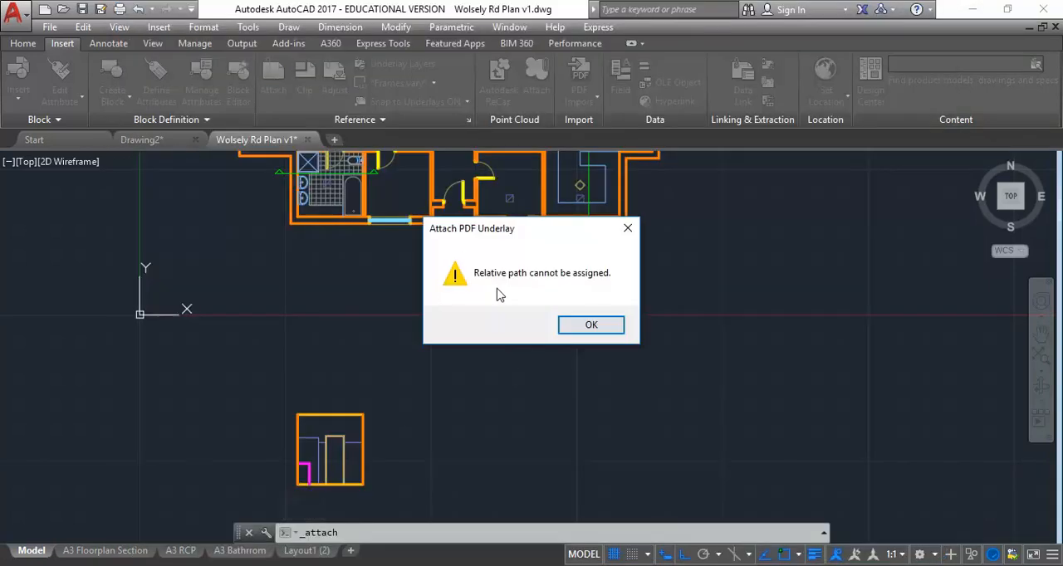
click(589, 325)
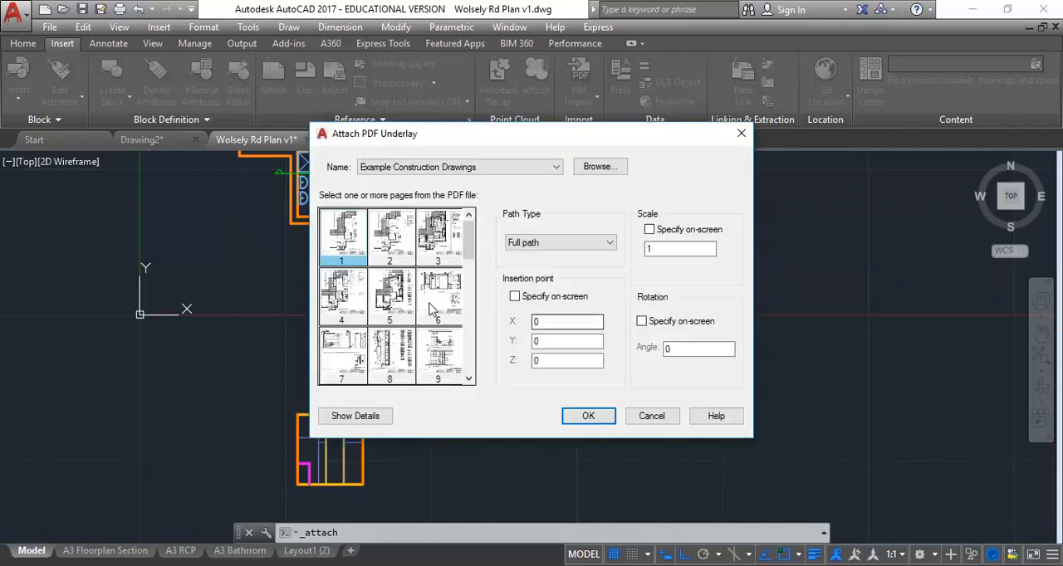
drag(470, 237, 473, 287)
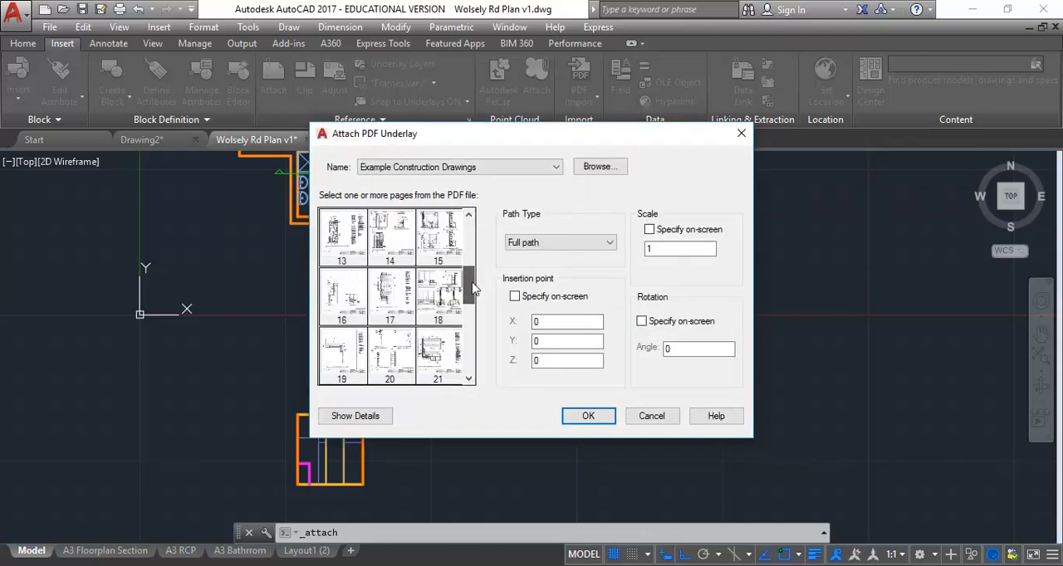
click(448, 245)
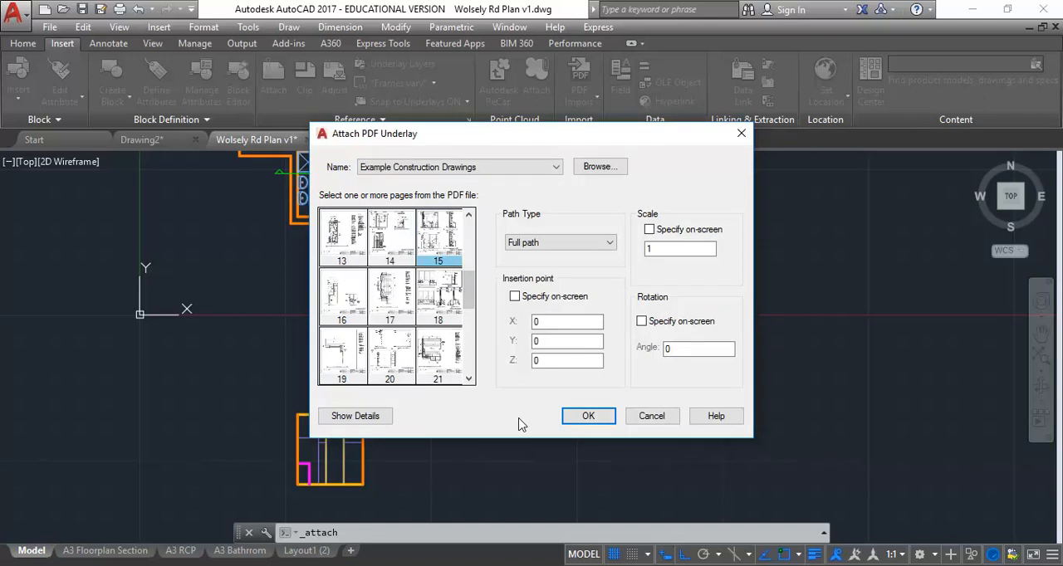
Step: Set the PDF underlay's scale to 1000, choose its insertion point on-screen, and place it in empty space beside the plan and legend
click(692, 251)
text(000)
key(BackSpace)
click(515, 298)
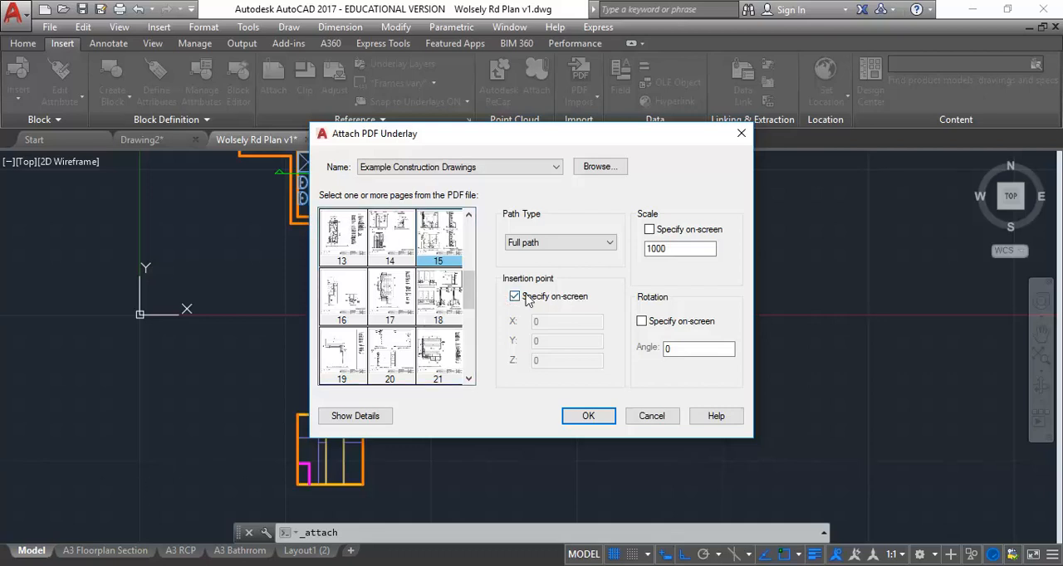
click(586, 417)
scroll(423, 424, down, 3)
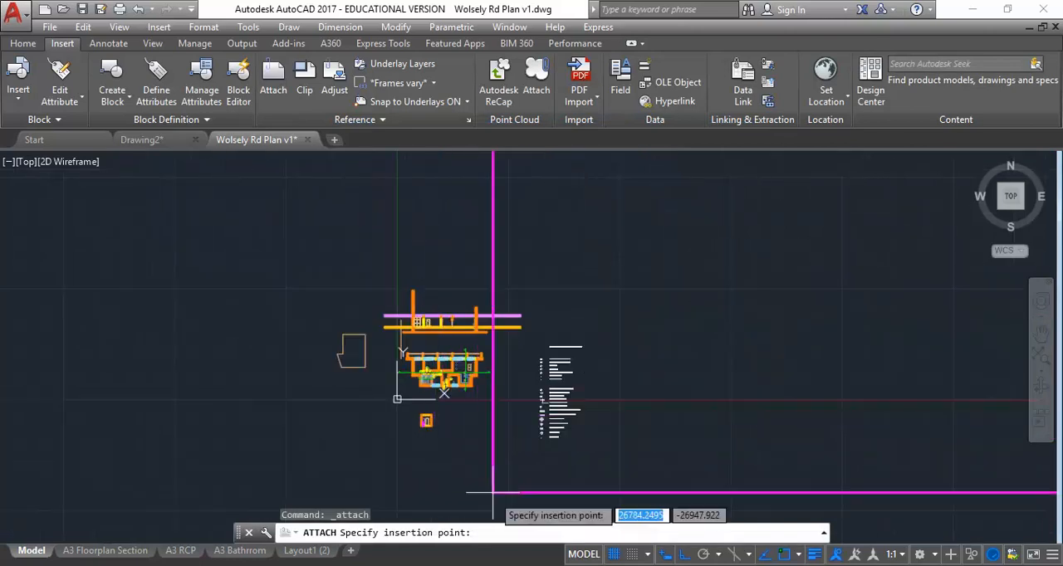
scroll(485, 486, down, 2)
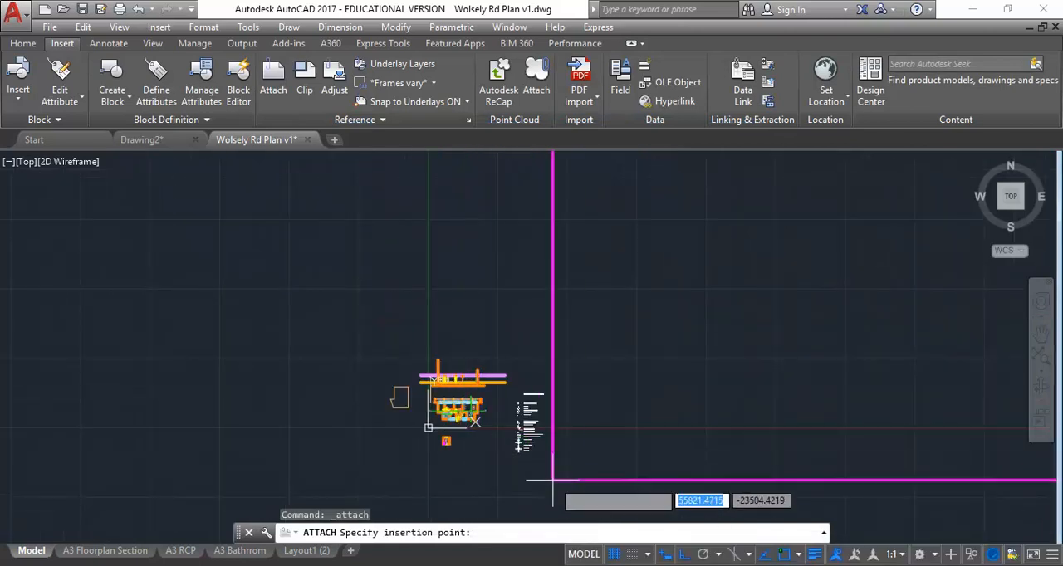
click(586, 442)
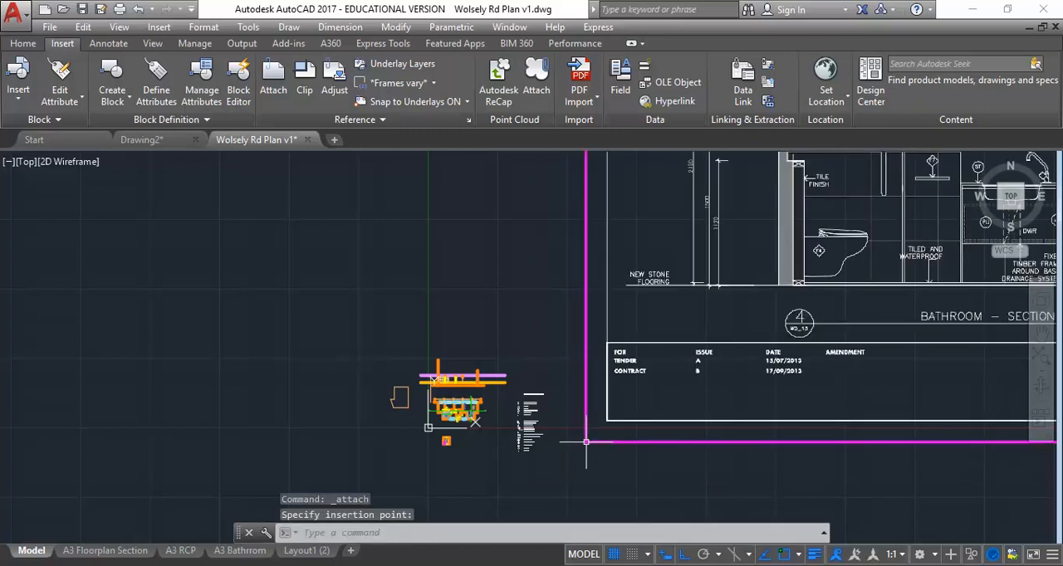
Step: Inspect the attached bathroom sections, from the toilet wall dimensions to the basin cabinet section with its height dimensions
middle_drag(733, 306, 403, 365)
scroll(404, 365, down, 4)
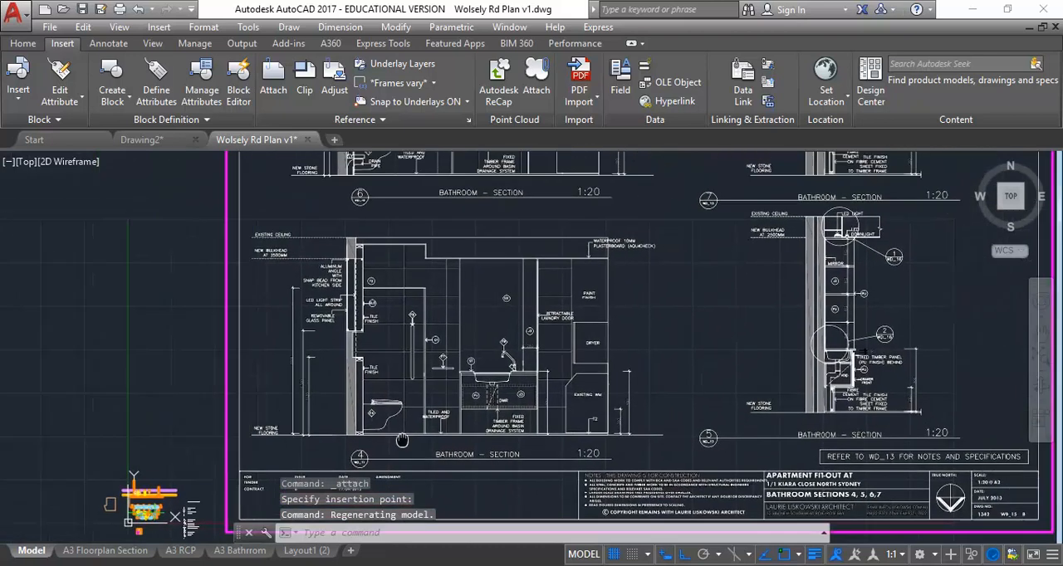
scroll(419, 419, up, 5)
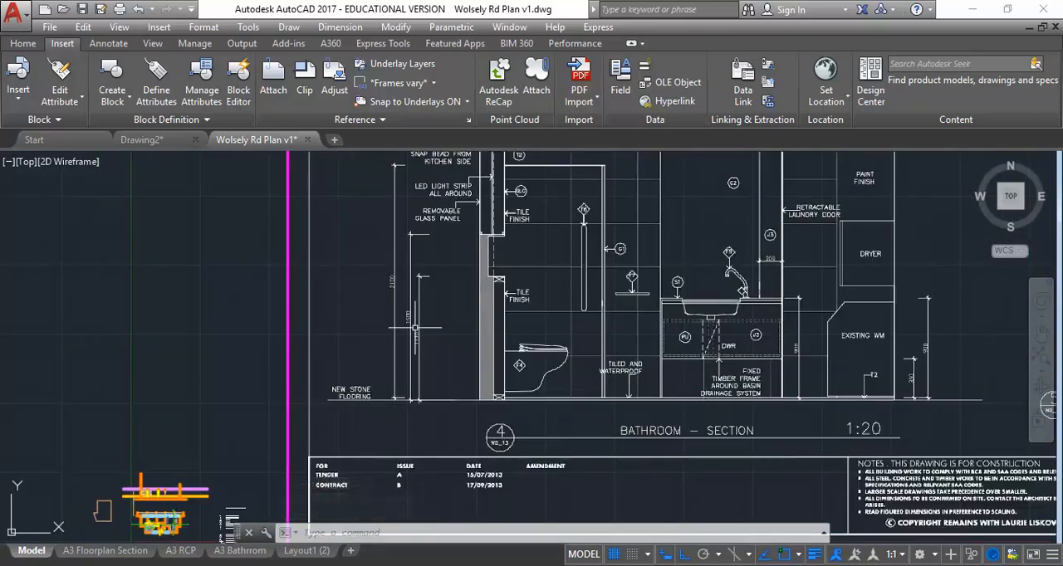
scroll(416, 340, up, 4)
scroll(465, 407, down, 1)
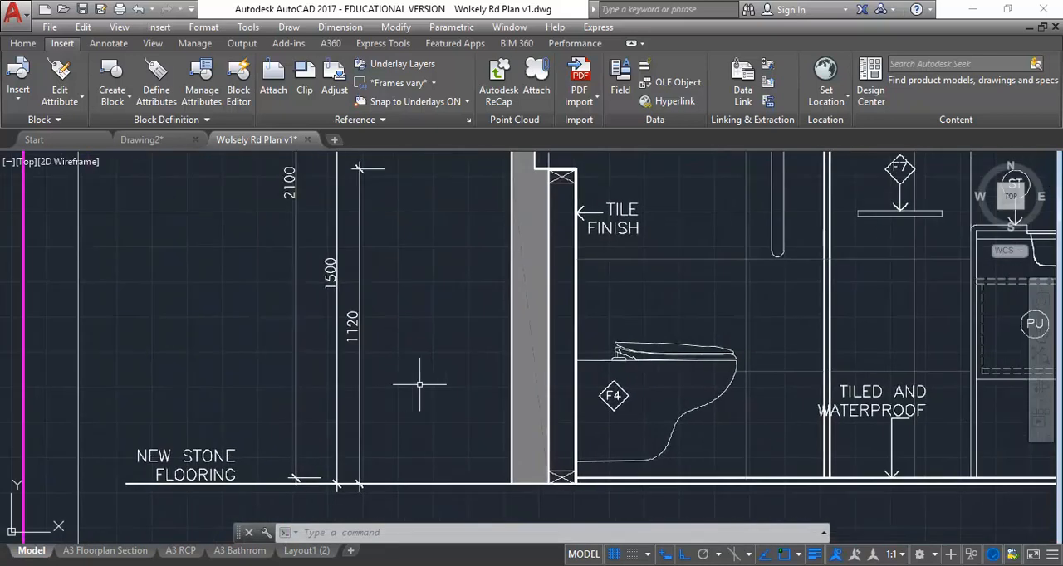
scroll(417, 363, down, 2)
scroll(367, 462, down, 4)
middle_drag(367, 461, 322, 470)
middle_drag(722, 356, 512, 480)
scroll(678, 277, up, 6)
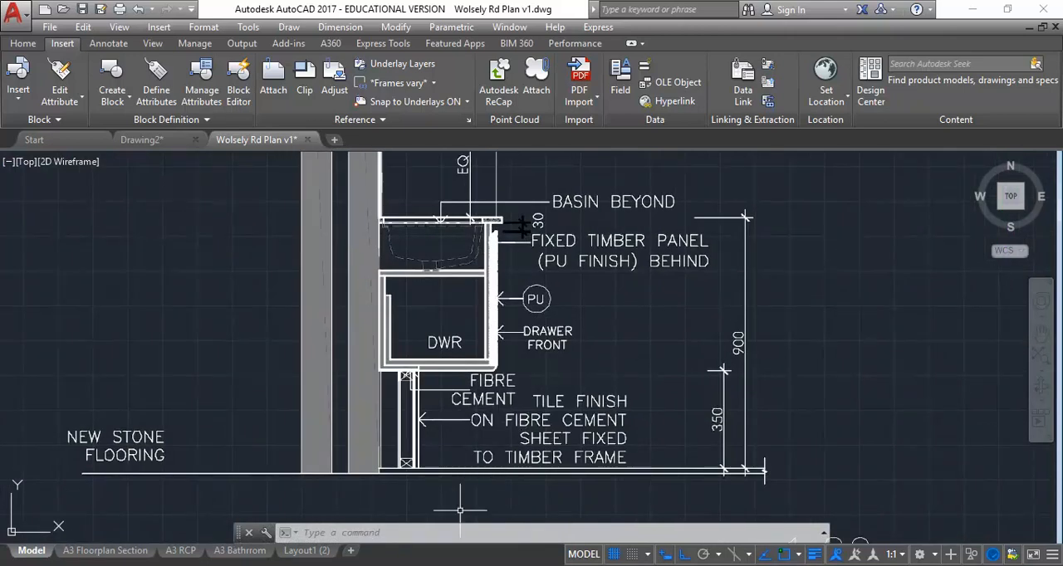
middle_drag(617, 352, 564, 365)
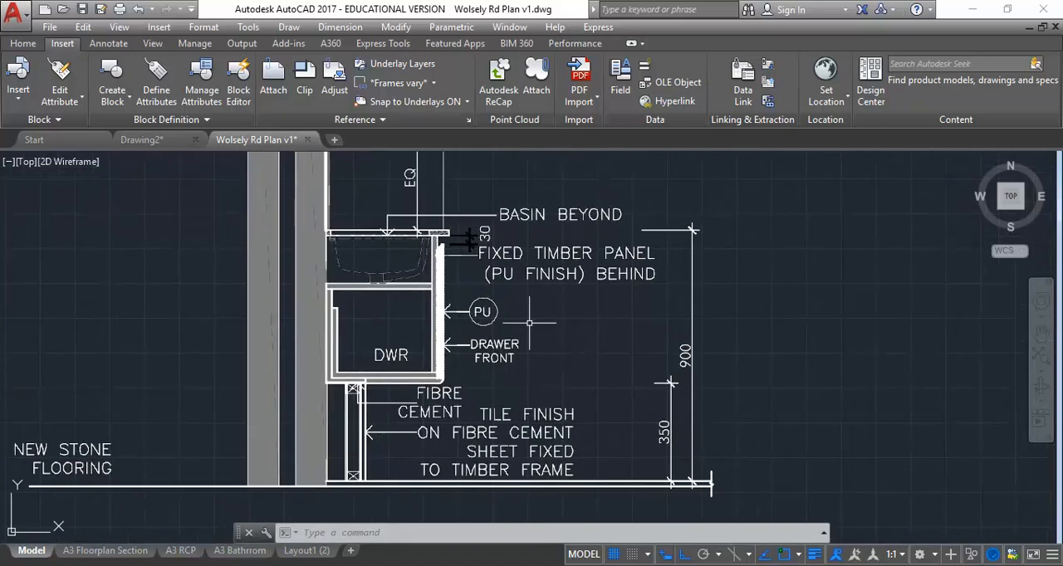
Step: Measure the vertical extent of the 900 dimension on the basin cabinet section, turning Ortho off before picking its lower tick
click(20, 44)
click(919, 83)
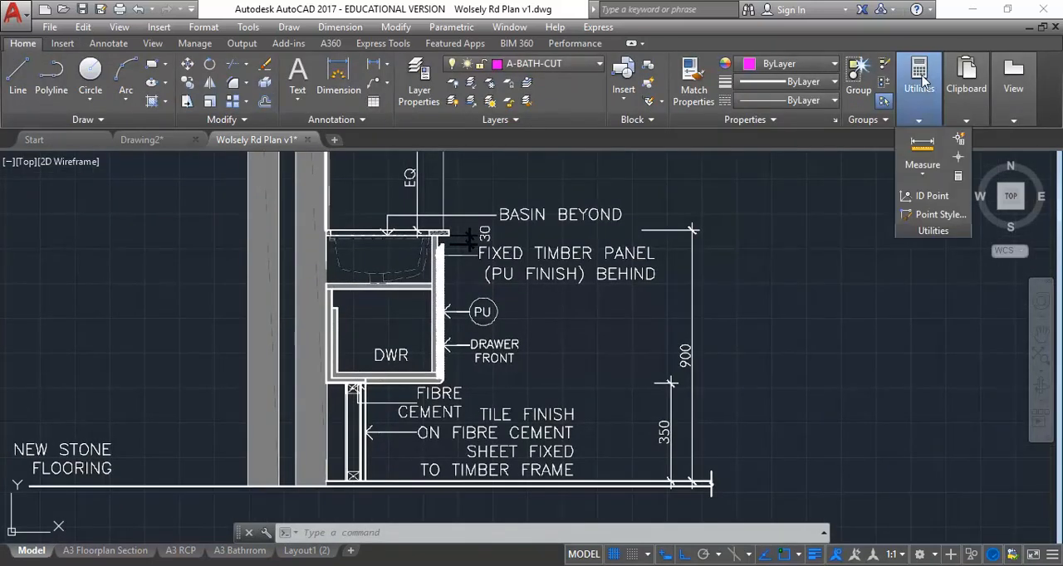
click(923, 152)
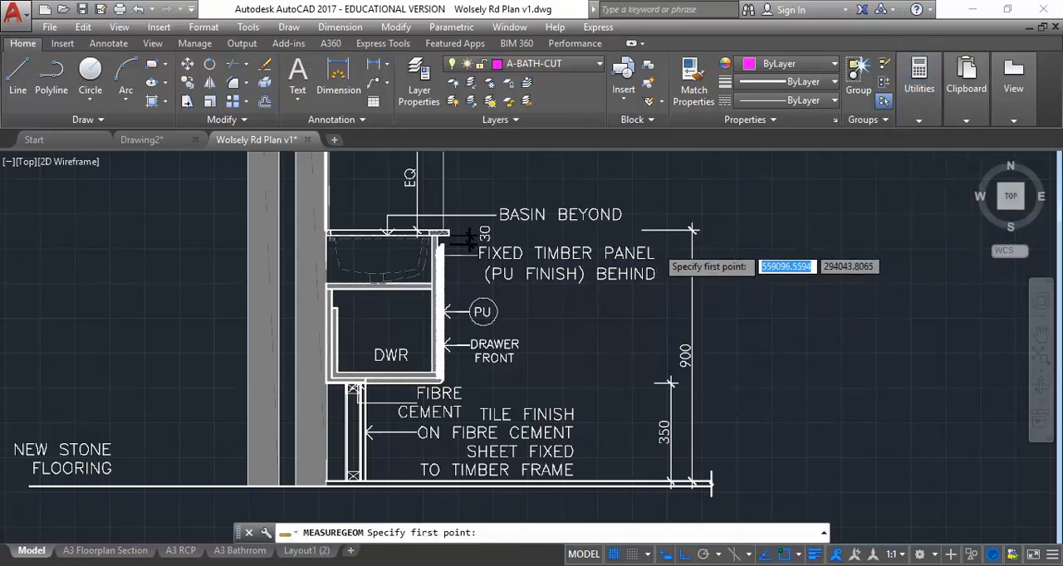
scroll(677, 212, up, 4)
click(750, 203)
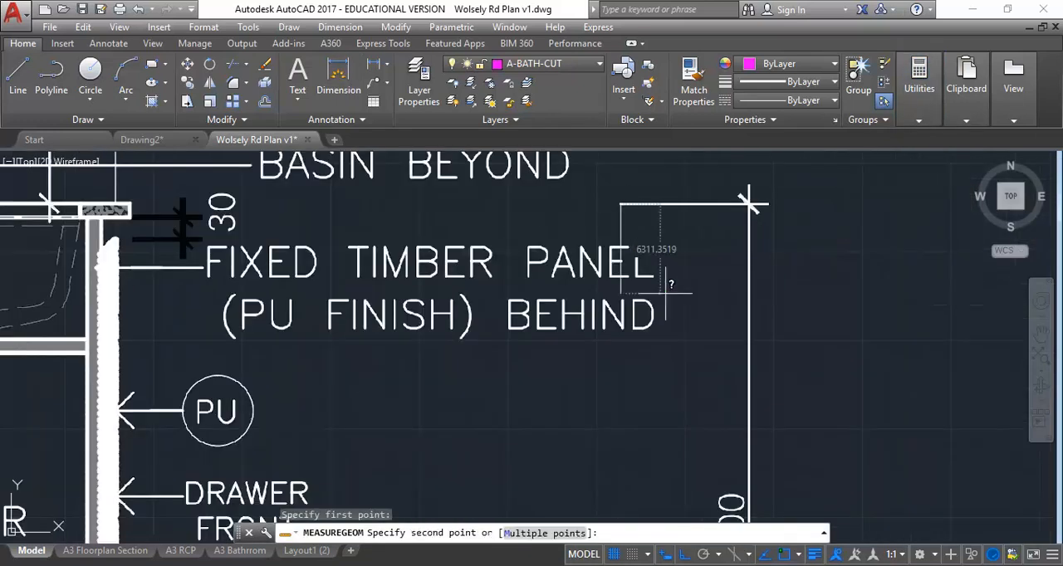
scroll(679, 303, down, 8)
scroll(680, 312, up, 9)
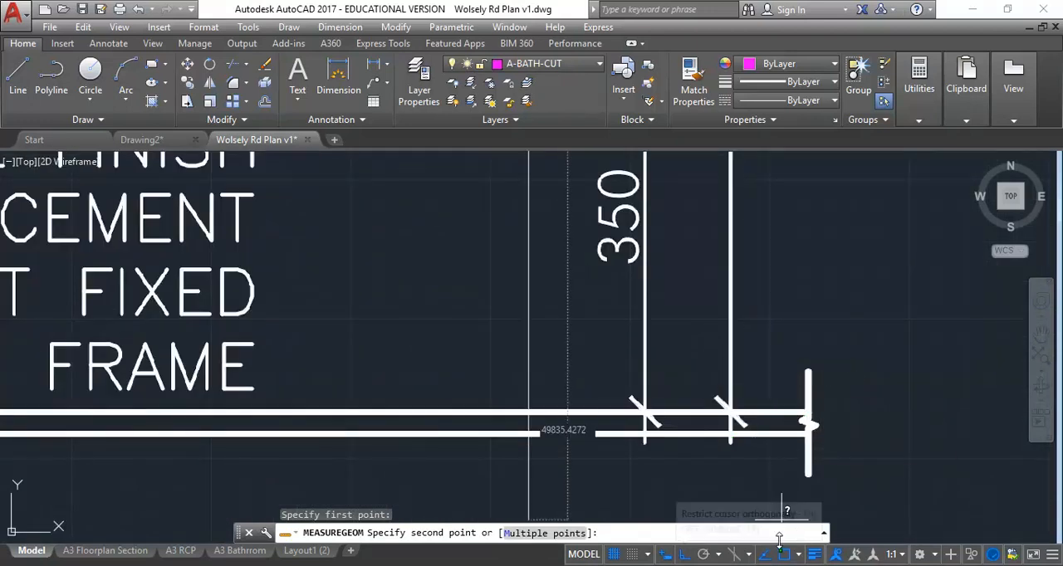
click(684, 558)
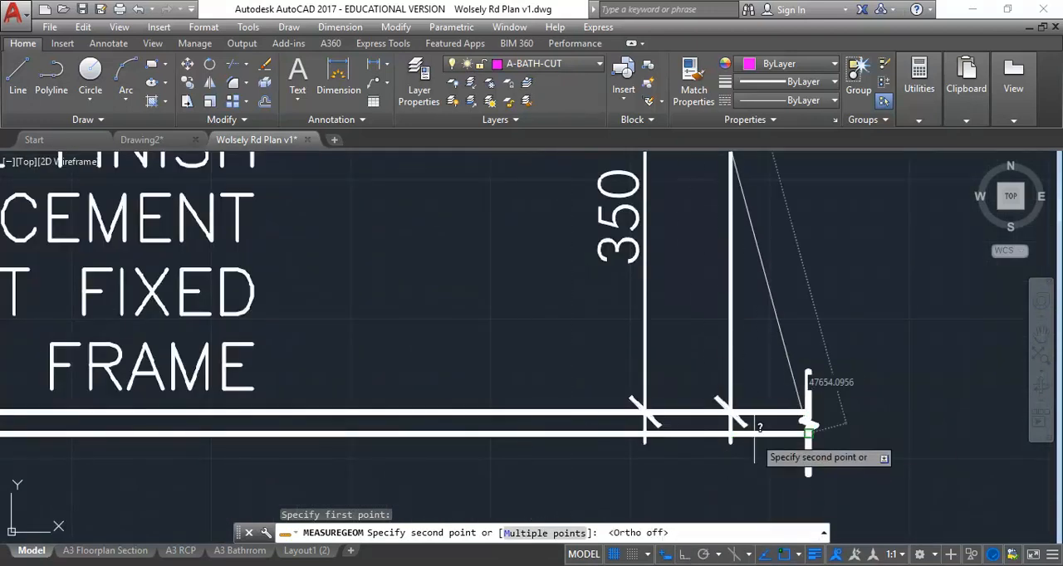
click(734, 412)
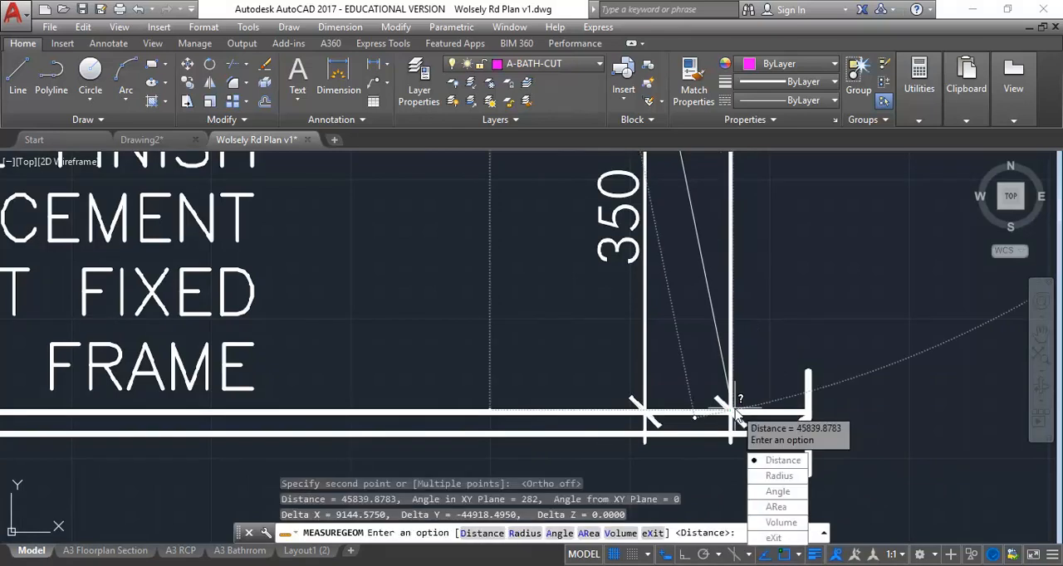
key(Return)
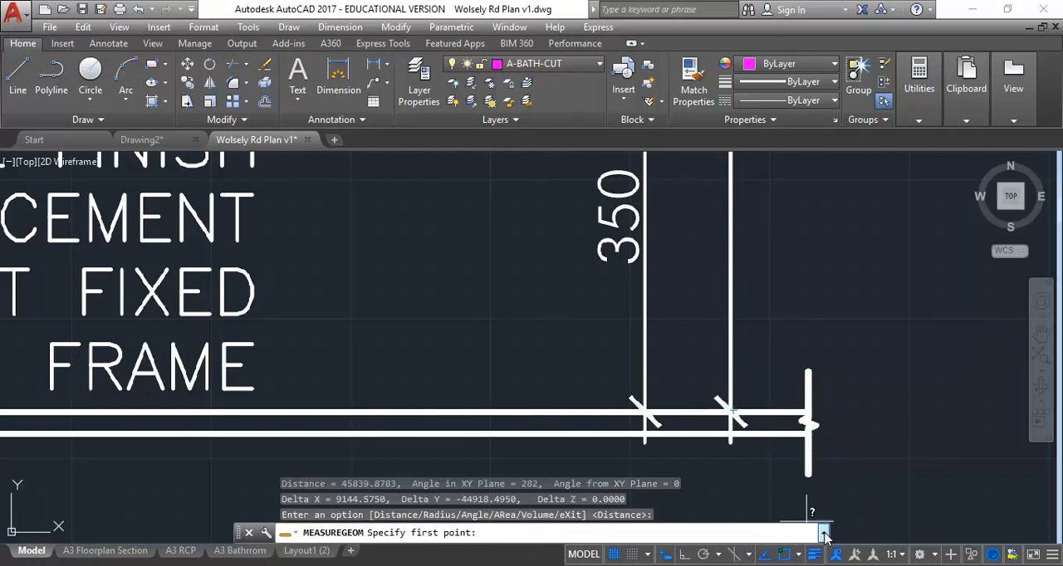
key(Escape)
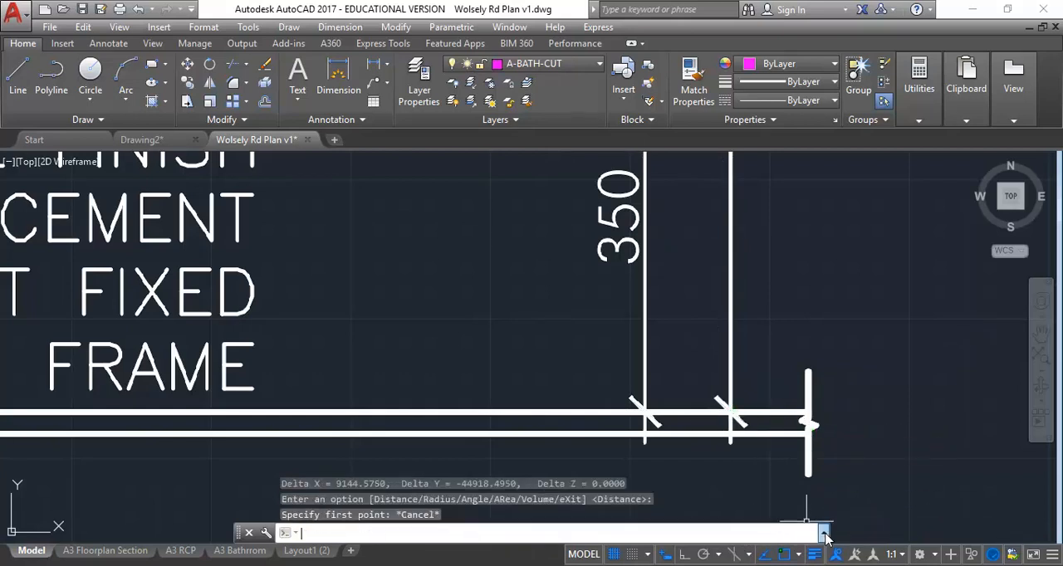
Step: Copy the whole-number part of the first measurement's Delta Y value from the command history
click(823, 534)
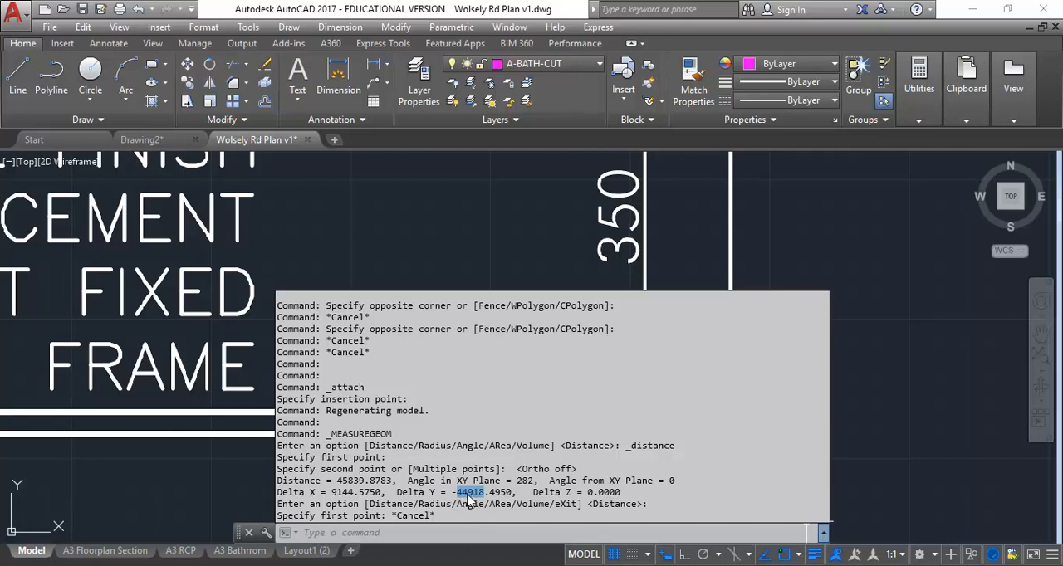
right_click(476, 496)
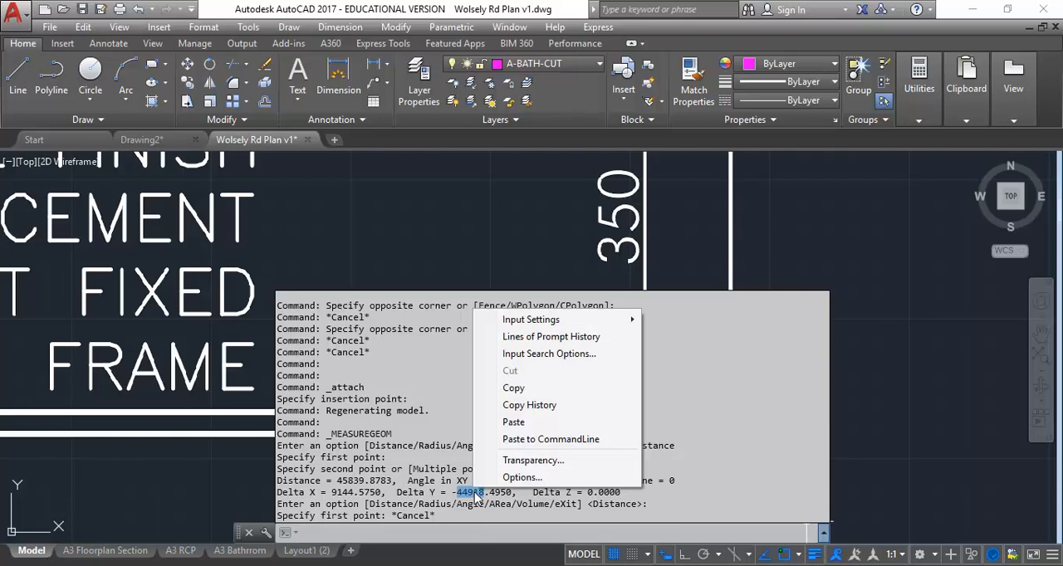
click(532, 390)
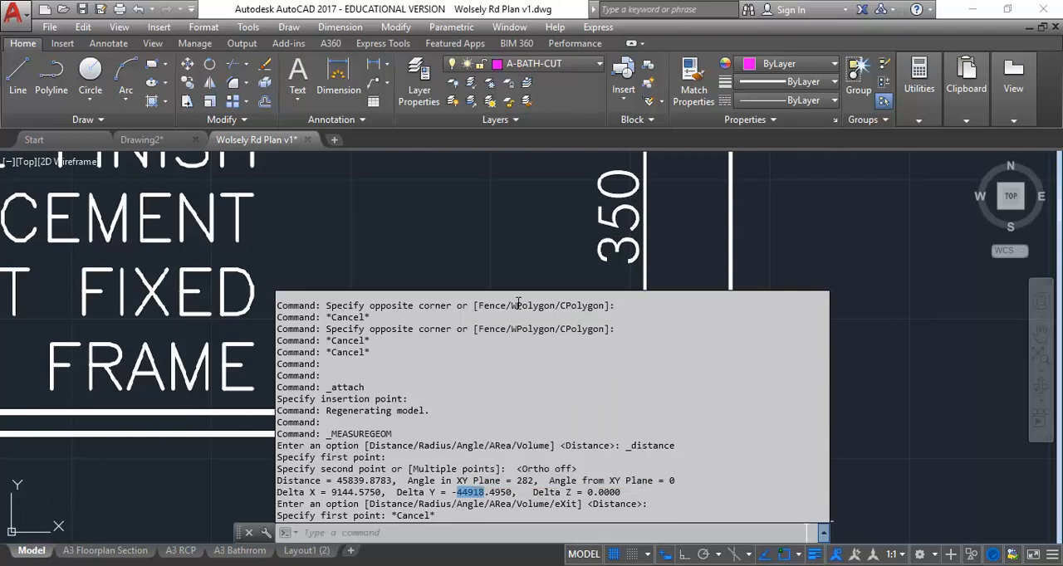
Step: Remeasure the 900 dimension's height straight down from the end of its upper extension line to the floor line, then exit
scroll(515, 280, down, 2)
middle_drag(499, 406, 476, 373)
scroll(468, 390, down, 2)
mouse_move(467, 392)
middle_down()
mouse_move(422, 477)
mouse_move(441, 480)
middle_up()
scroll(438, 471, down, 2)
click(914, 96)
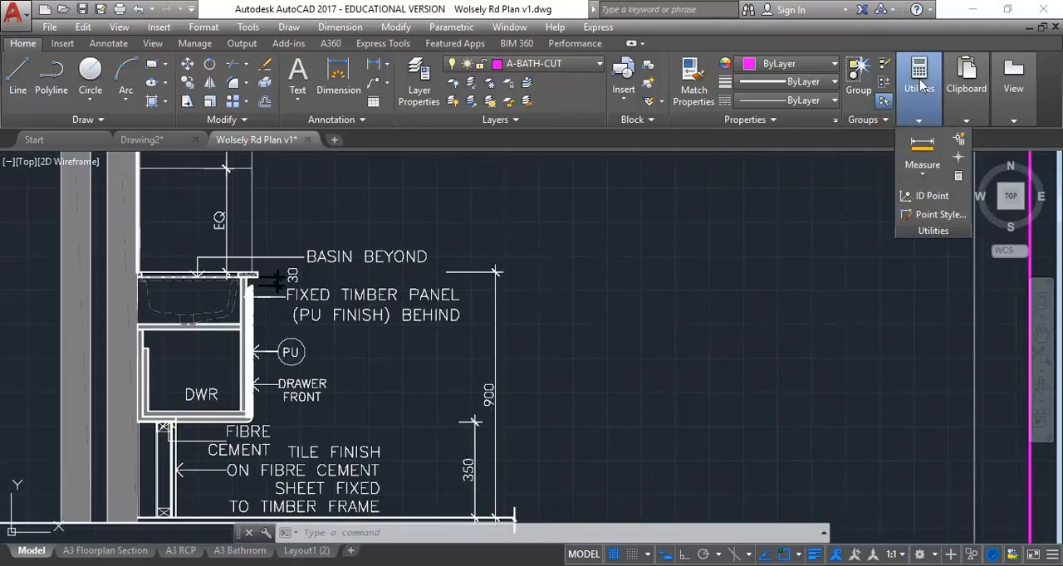
click(922, 148)
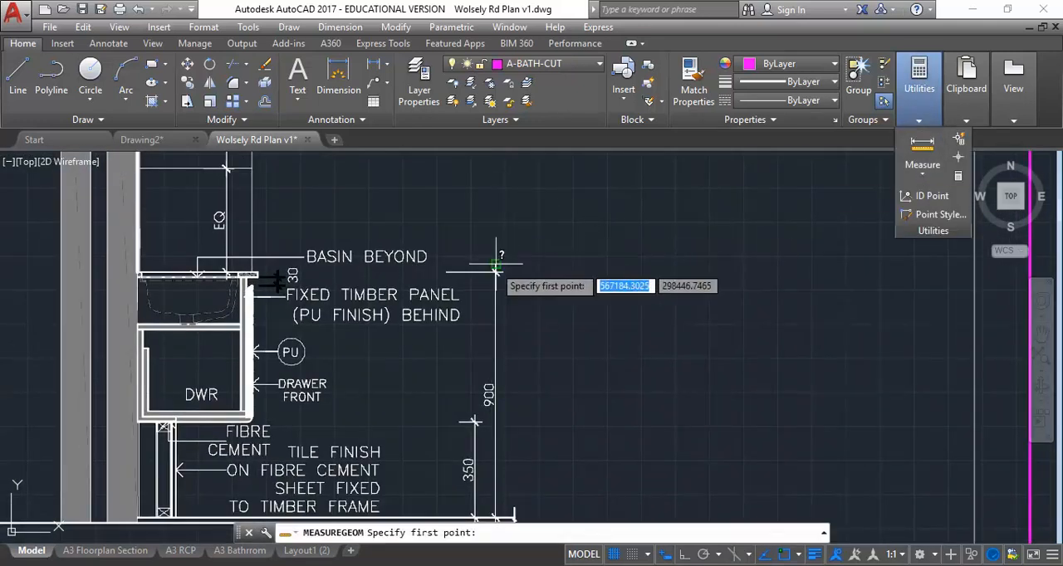
scroll(484, 268, up, 5)
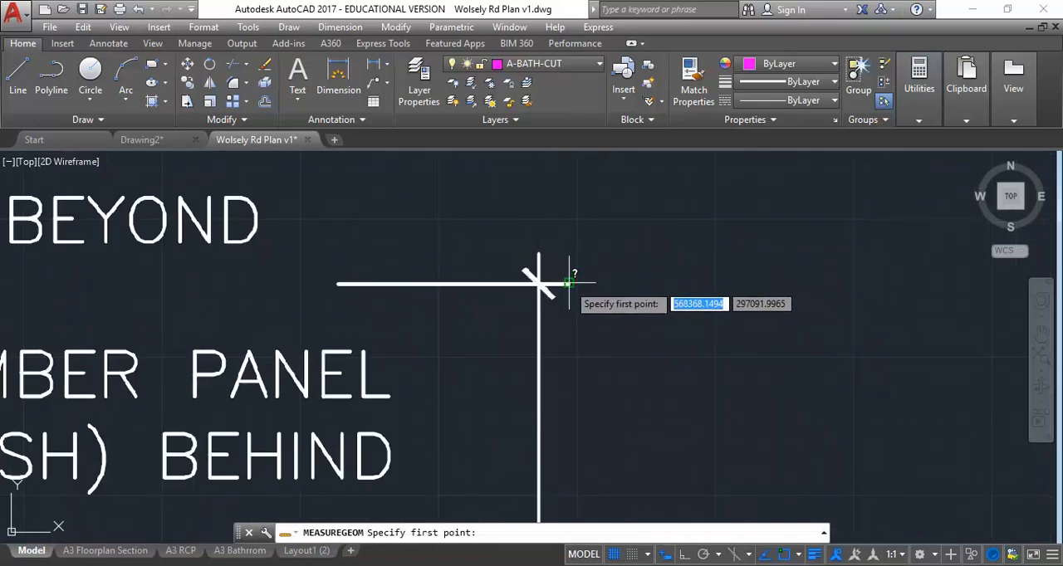
click(568, 284)
scroll(569, 250, down, 5)
scroll(581, 282, up, 6)
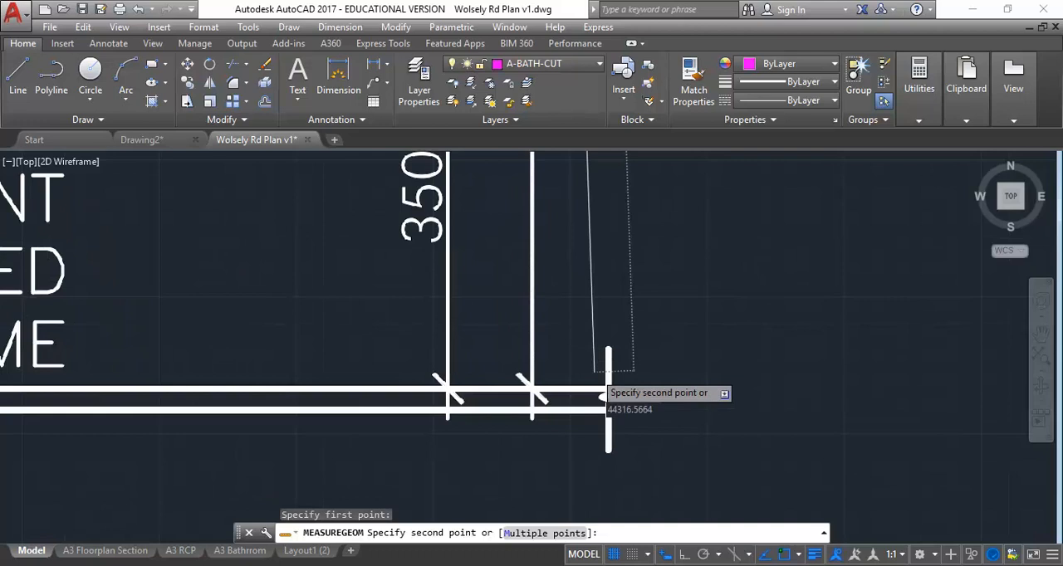
scroll(598, 382, up, 2)
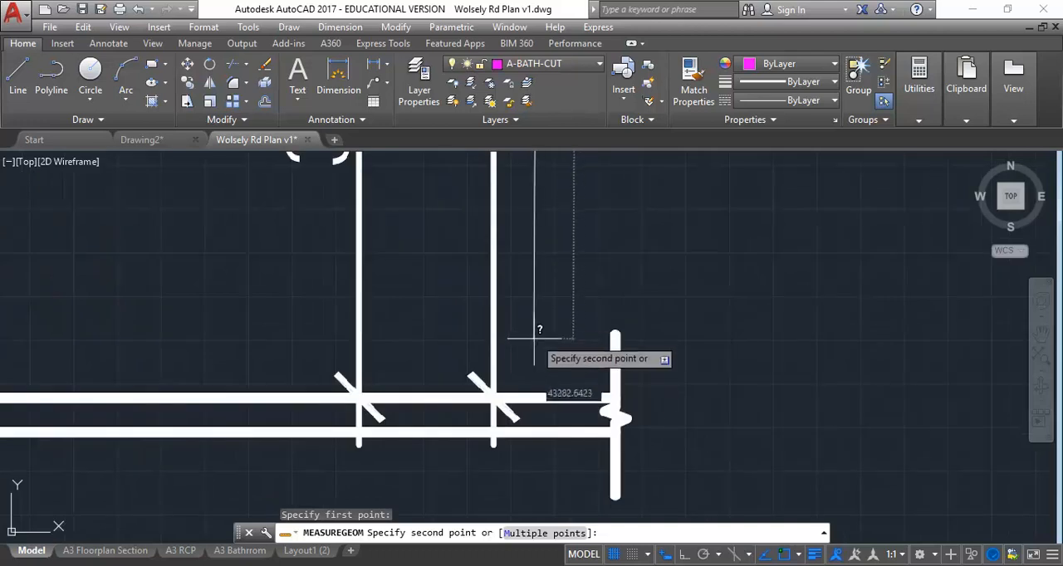
click(541, 399)
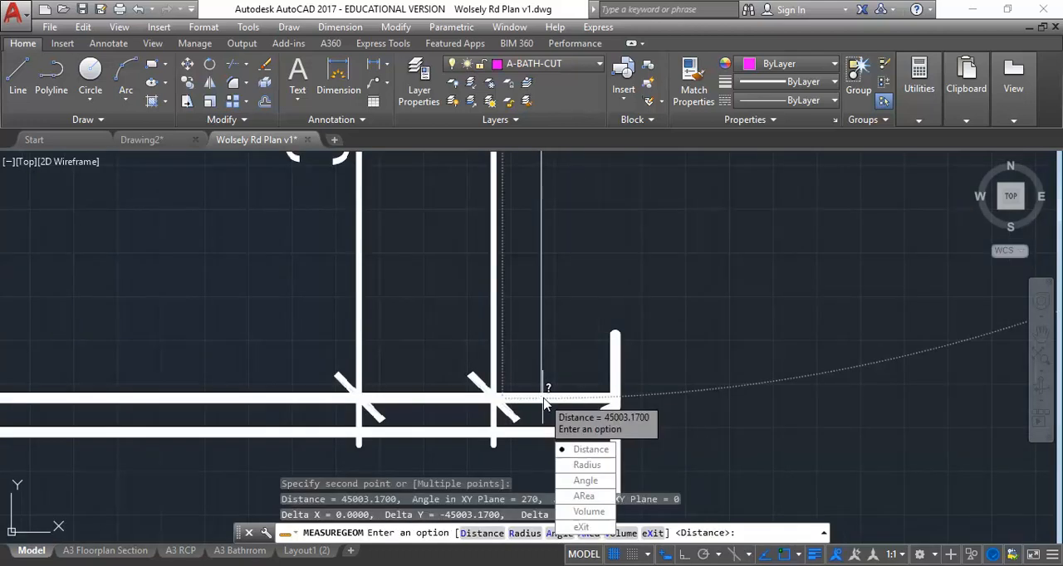
click(589, 532)
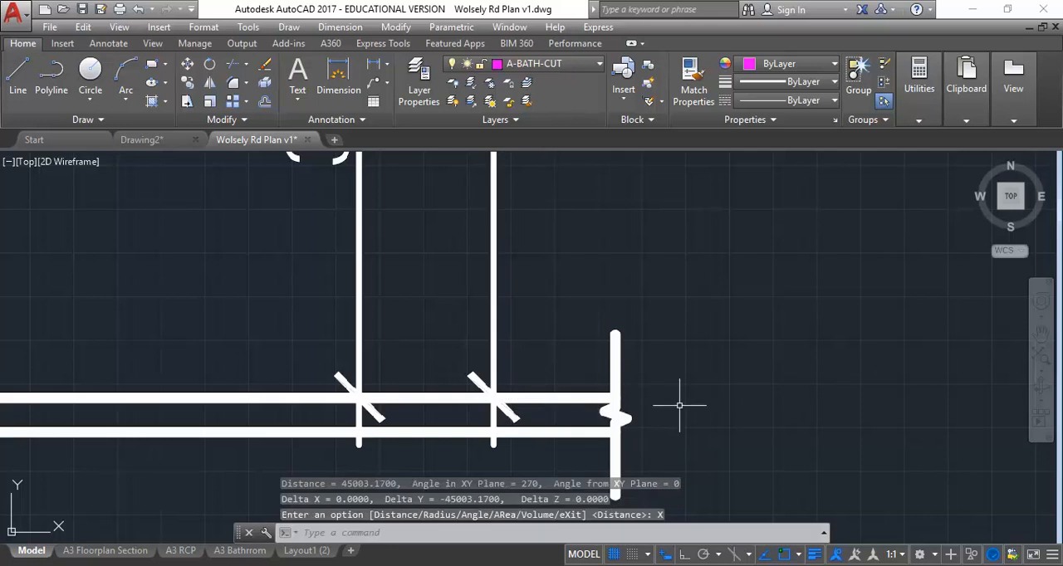
Step: Copy the whole-number part of the second measurement's Delta Y value from the command history
click(823, 534)
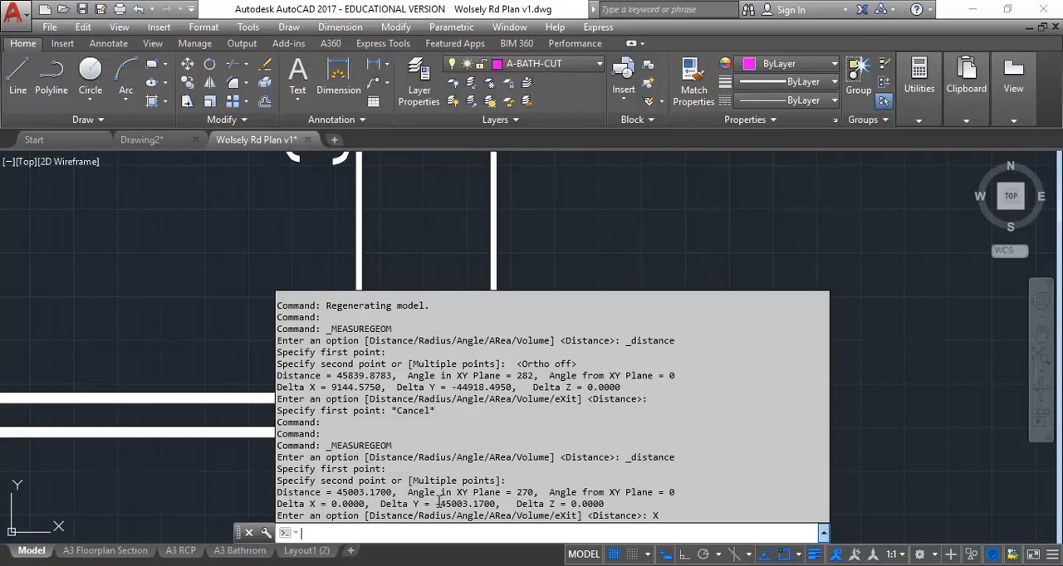
drag(440, 504, 468, 505)
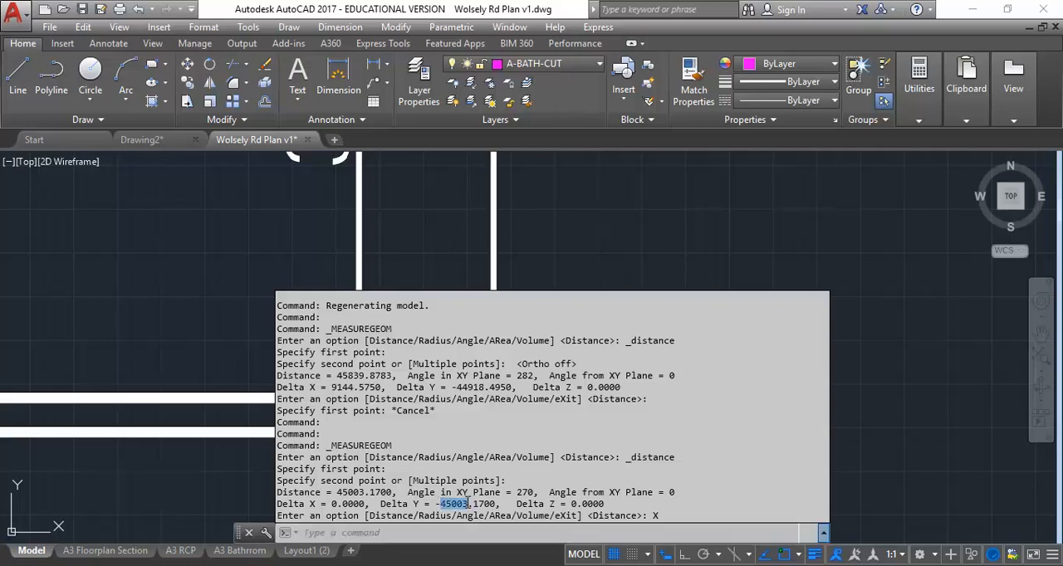
right_click(457, 505)
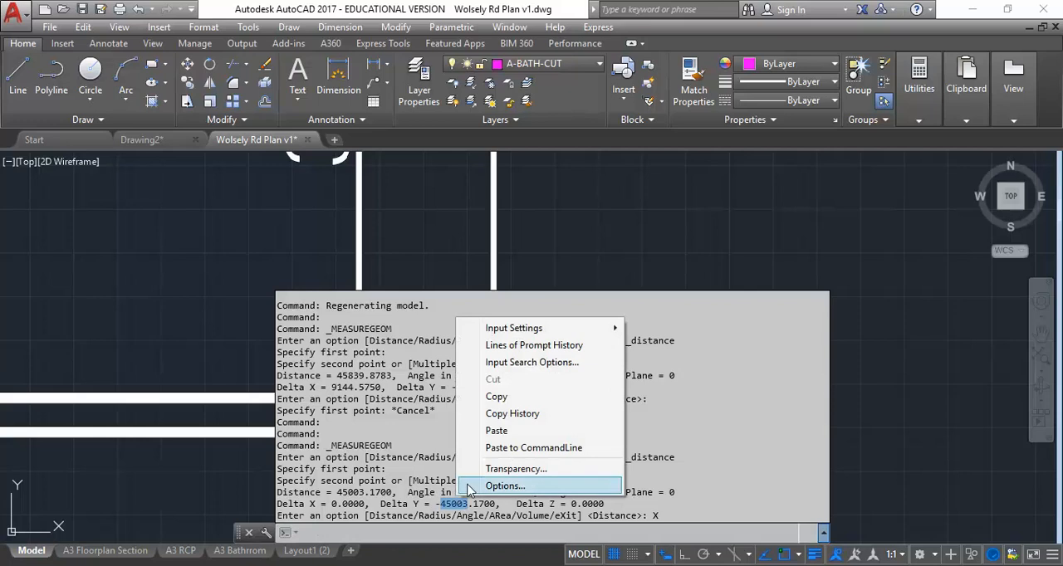
click(496, 397)
click(823, 534)
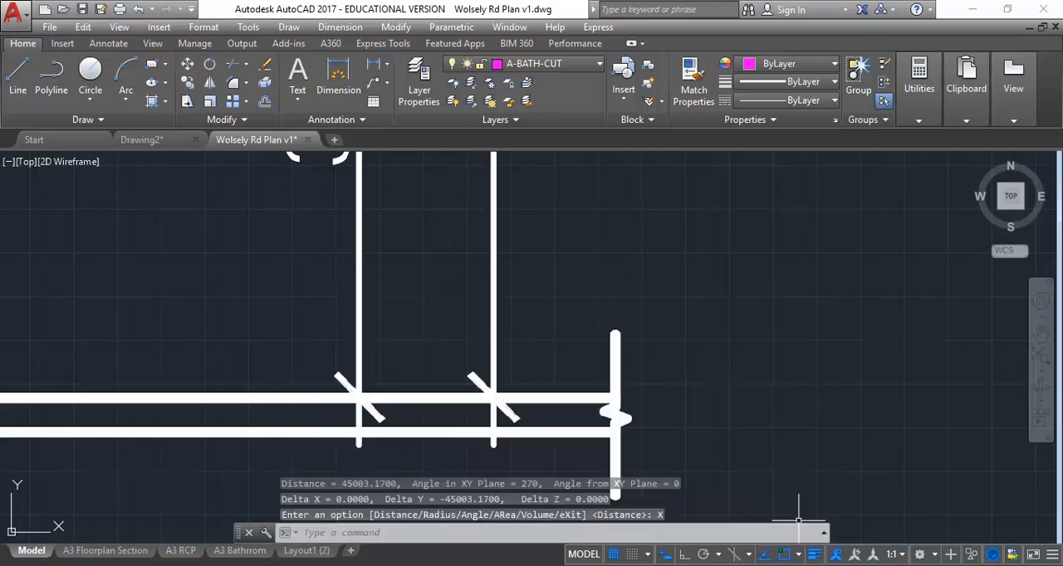
Step: Measure the 900 dimension upward from its lower tick intersection to the far end of the upper extension line
click(913, 93)
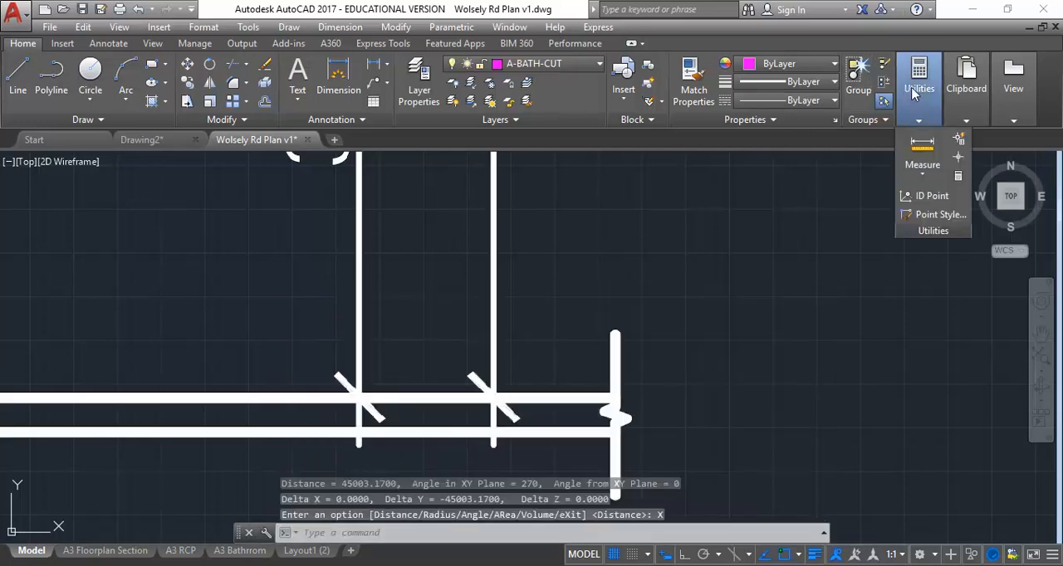
click(922, 148)
scroll(410, 363, down, 2)
middle_drag(410, 363, 425, 383)
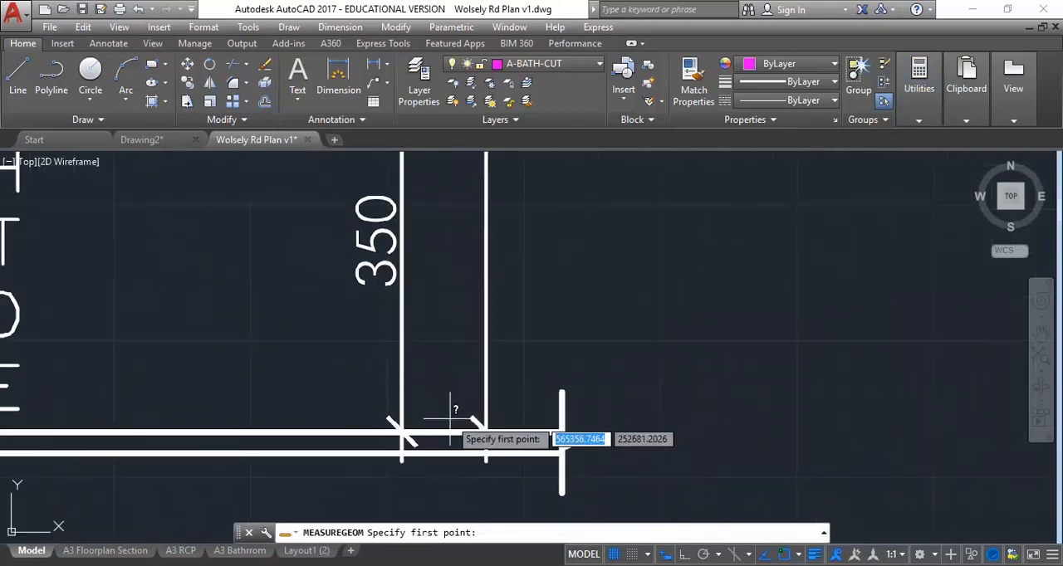
scroll(451, 408, up, 4)
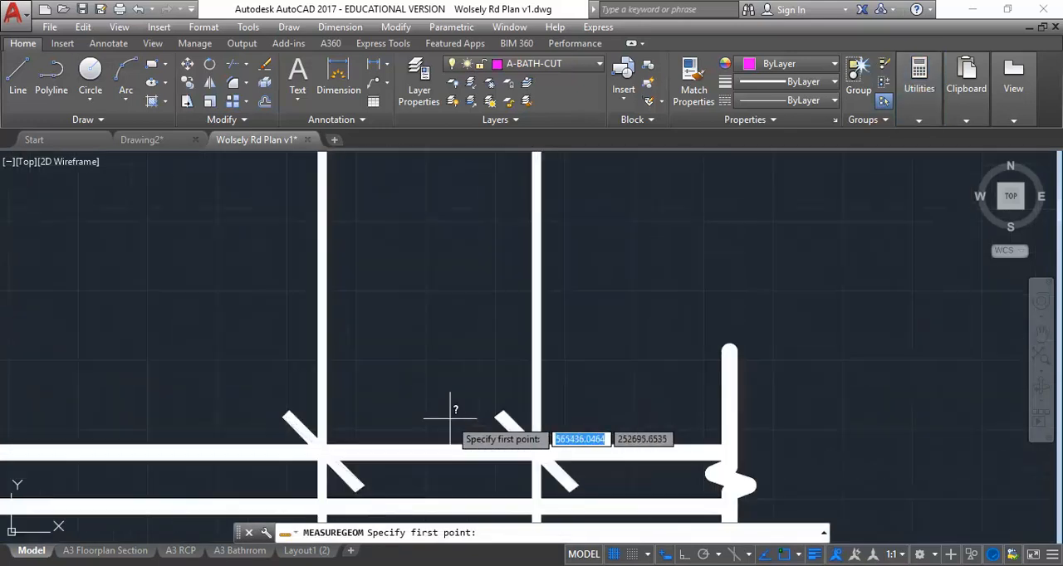
click(538, 454)
scroll(618, 324, down, 6)
middle_drag(618, 324, 562, 444)
scroll(558, 249, down, 4)
middle_drag(558, 249, 540, 437)
scroll(532, 261, up, 8)
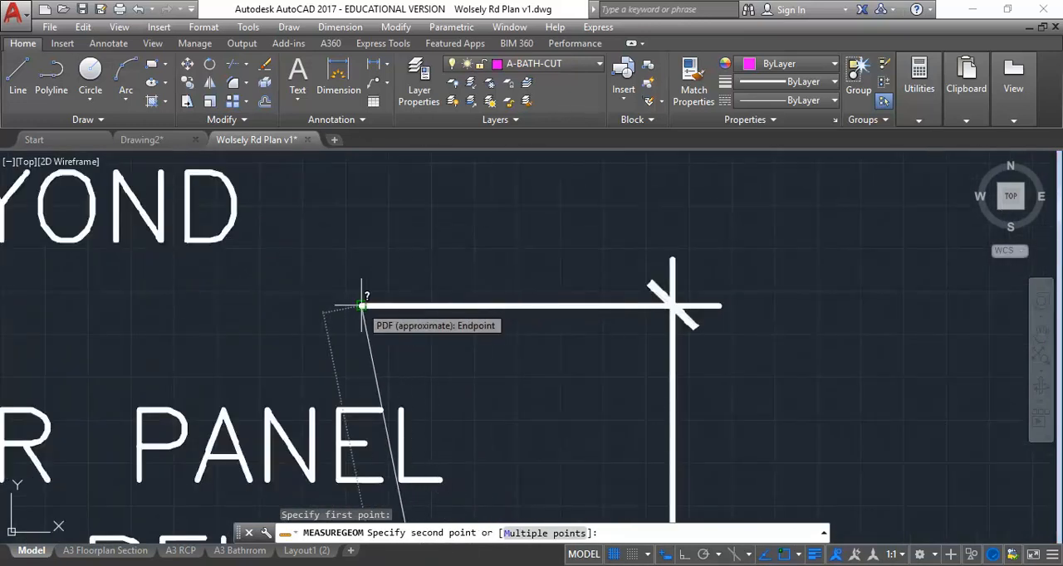
click(362, 307)
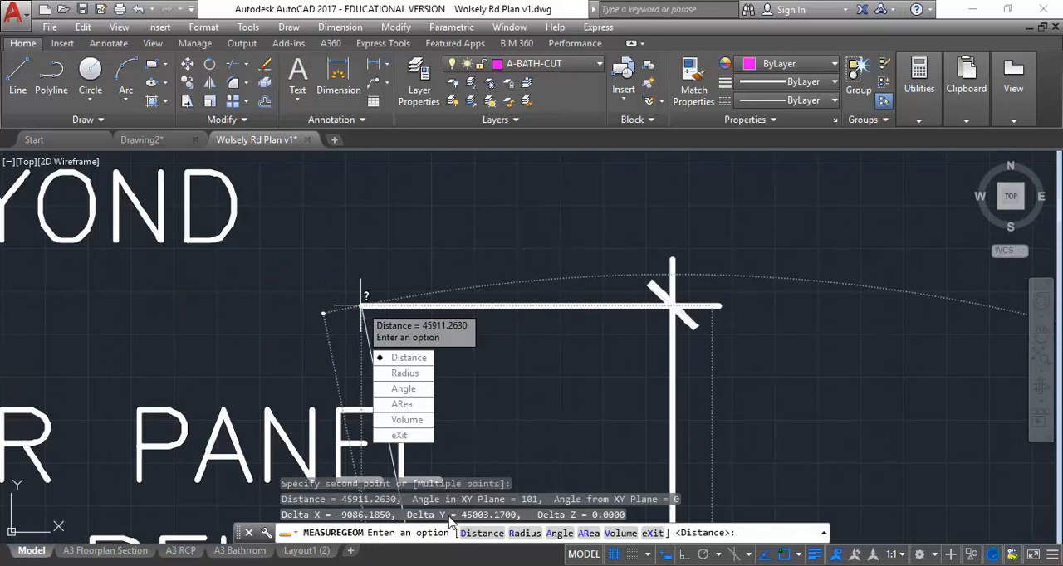
Step: Compare the Delta Y values of the measurements in the command history and end the distance measurement
click(823, 532)
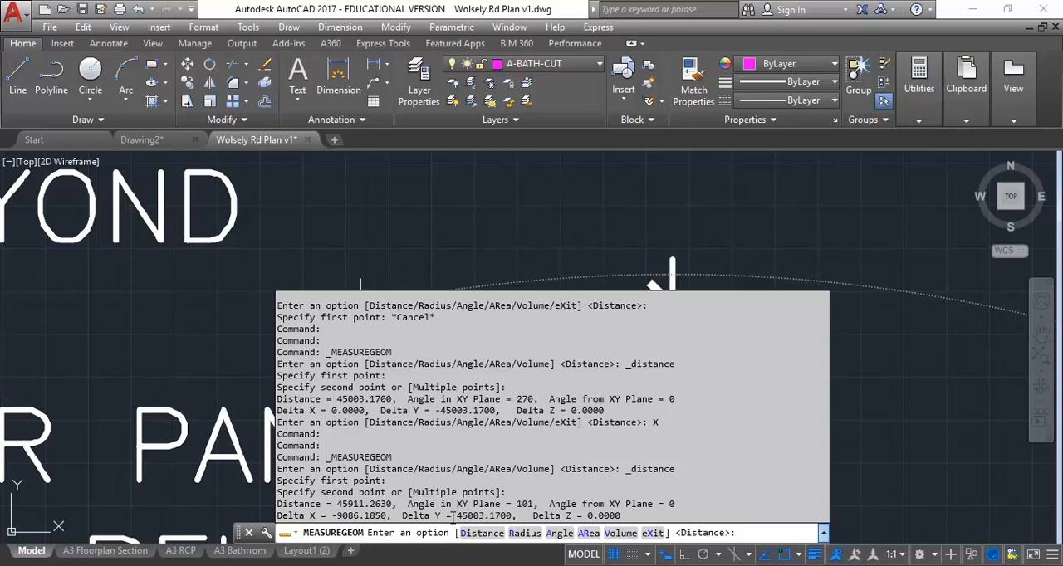
click(816, 533)
scroll(511, 408, down, 5)
click(519, 437)
Step: Start scaling the attached PDF underlay, using the lower-left corner of its border as the base point
mouse_move(518, 342)
middle_down()
mouse_move(423, 257)
mouse_move(423, 239)
middle_up()
middle_drag(382, 308, 397, 317)
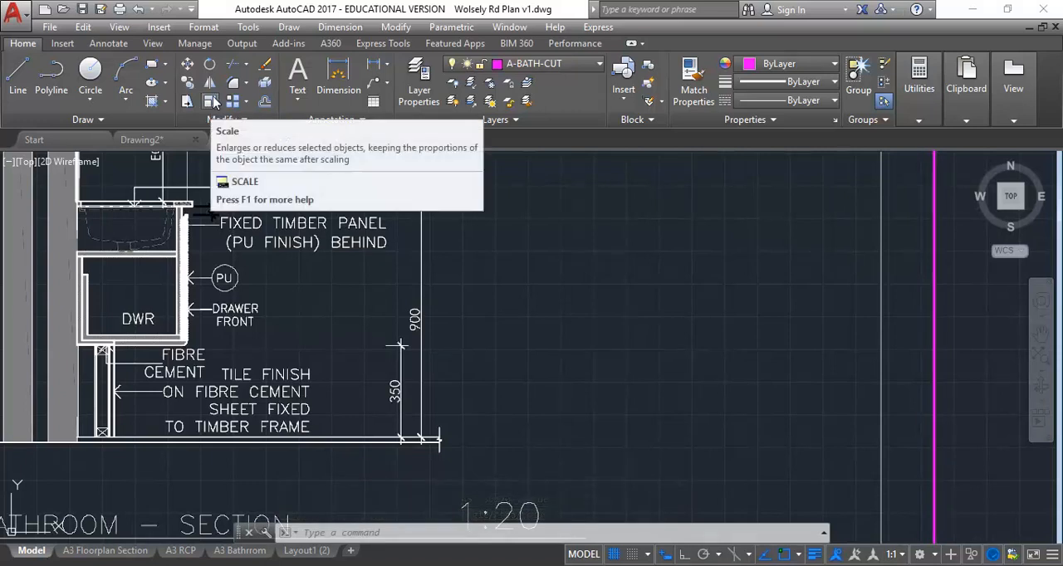
click(211, 100)
scroll(360, 381, down, 10)
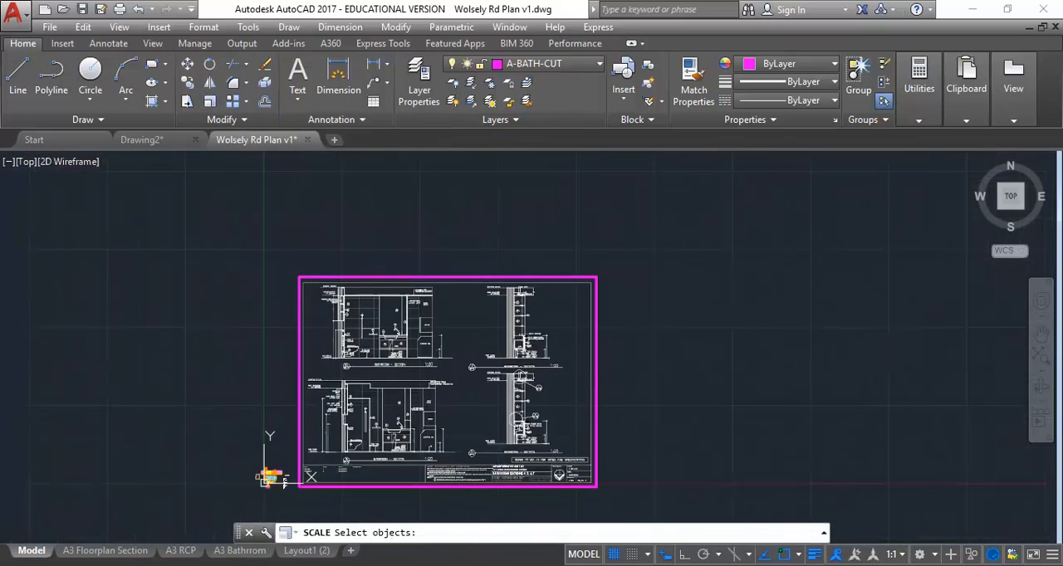
click(448, 276)
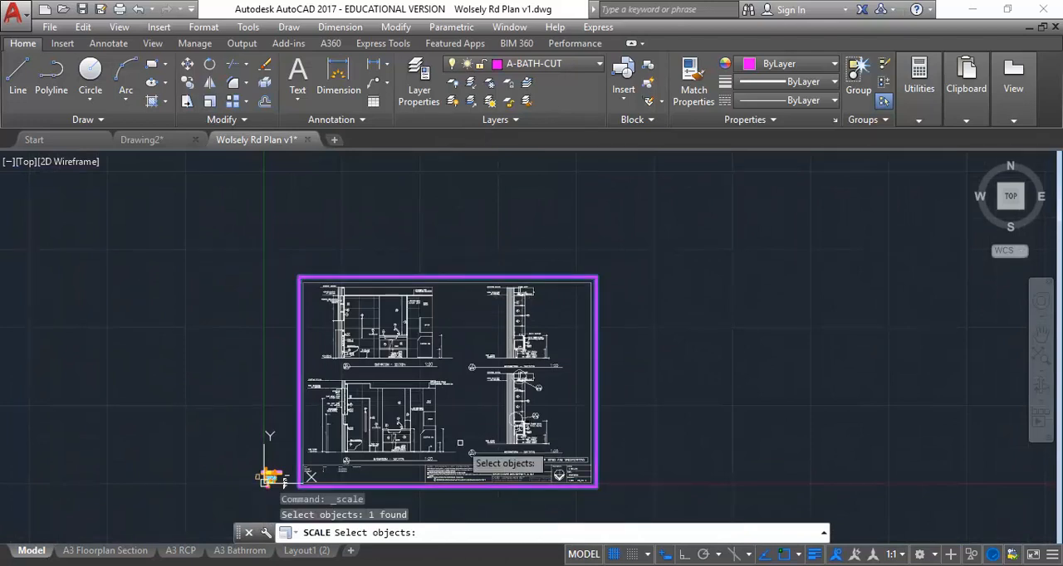
key(Return)
scroll(581, 374, up, 5)
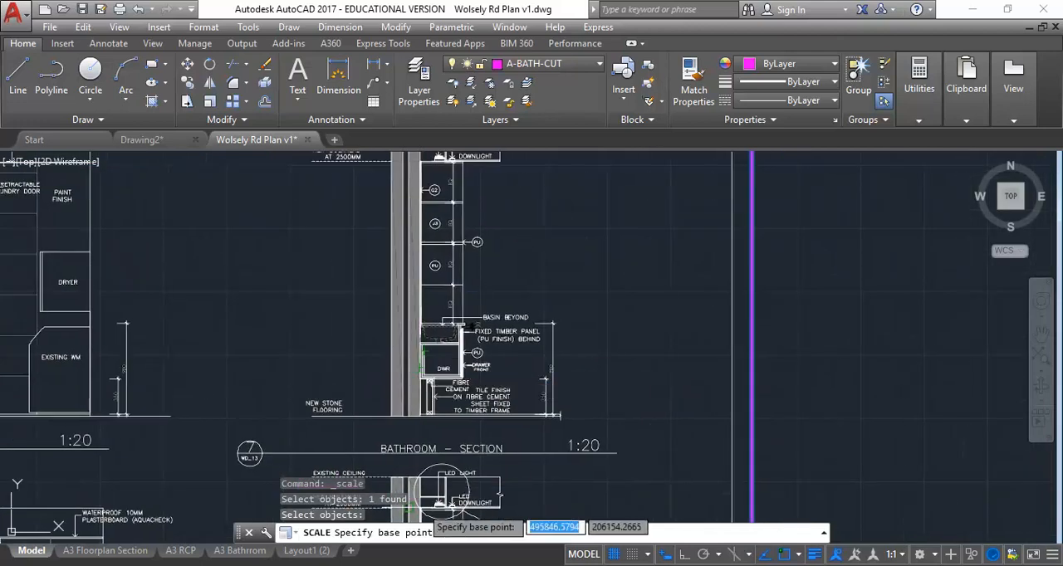
scroll(274, 362, down, 6)
middle_drag(268, 363, 447, 291)
scroll(277, 413, up, 6)
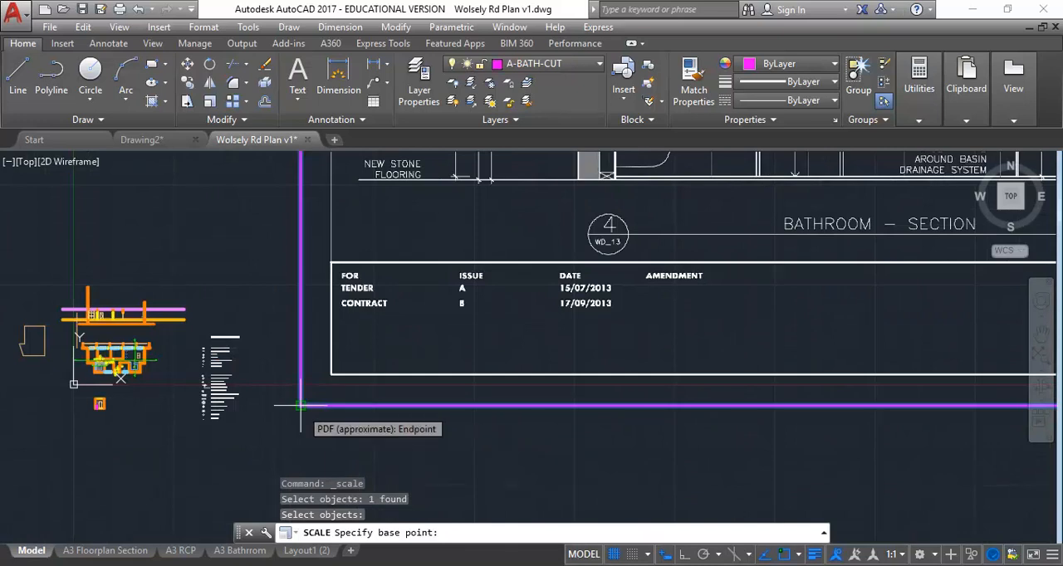
click(301, 406)
Step: Scale the attached PDF underlay by a factor of 900/45003
scroll(551, 297, down, 6)
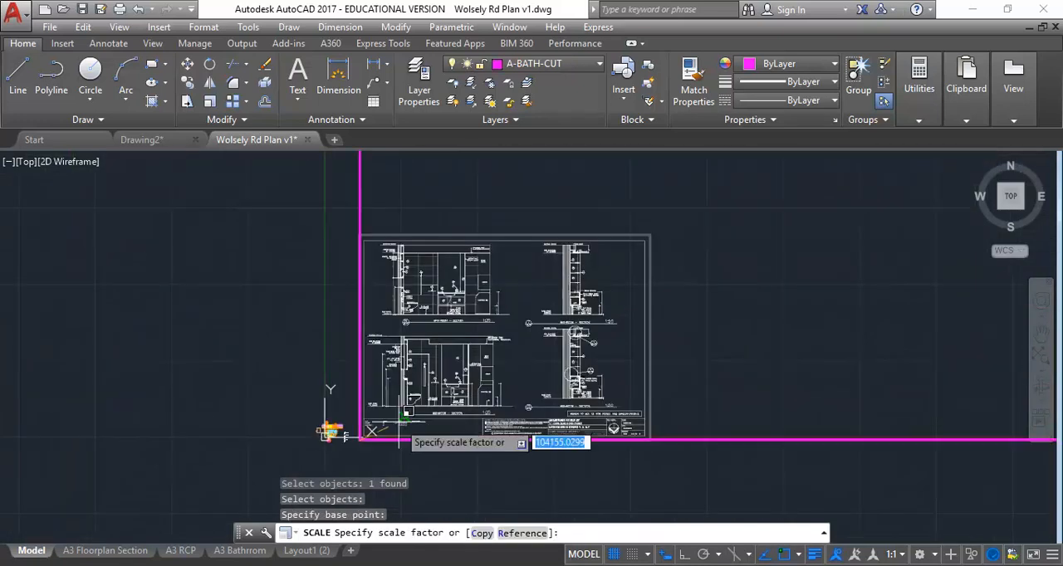
middle_drag(575, 310, 485, 383)
scroll(495, 320, up, 8)
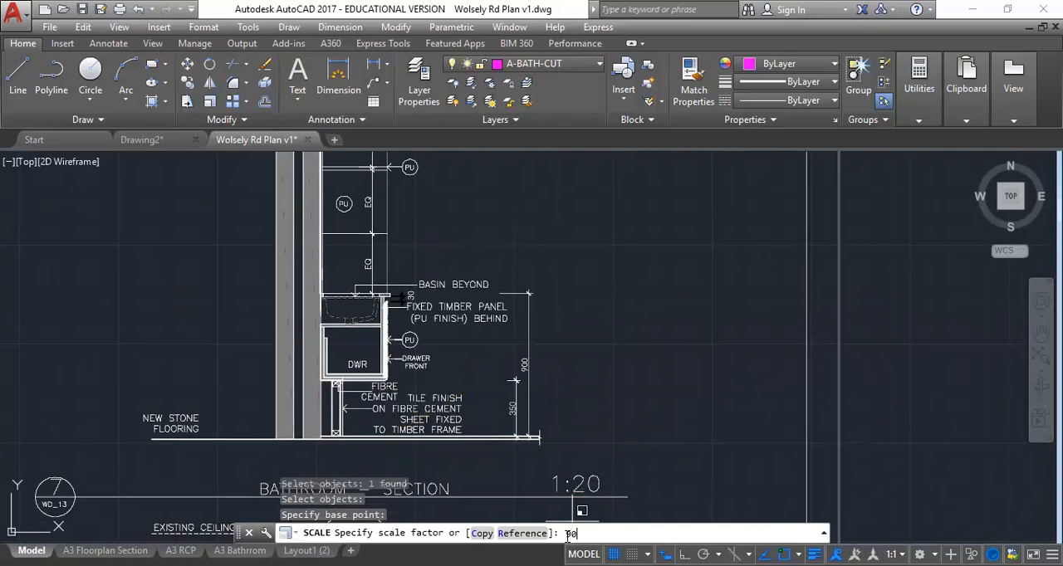
text(100/)
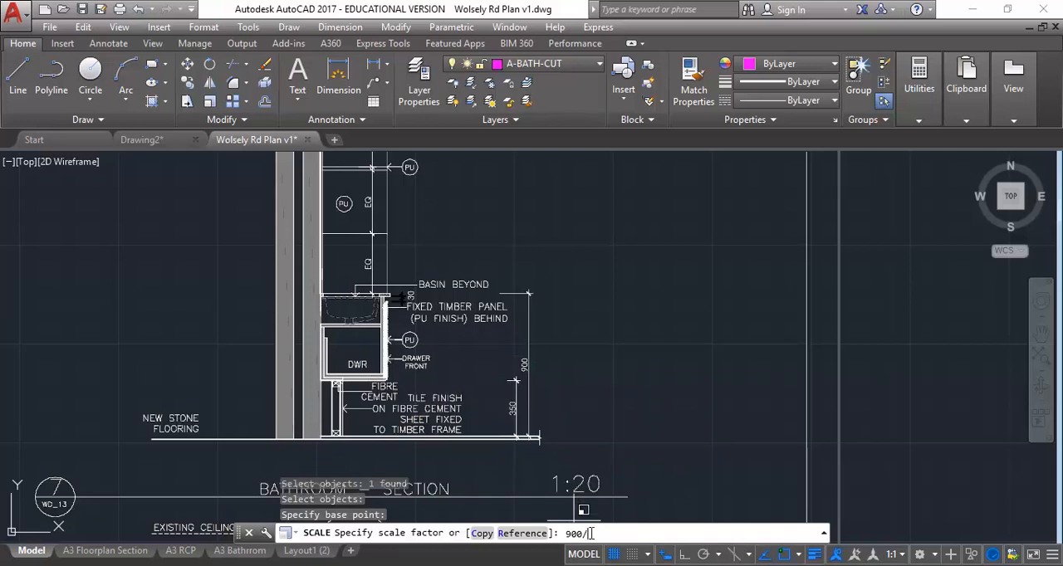
right_click(591, 534)
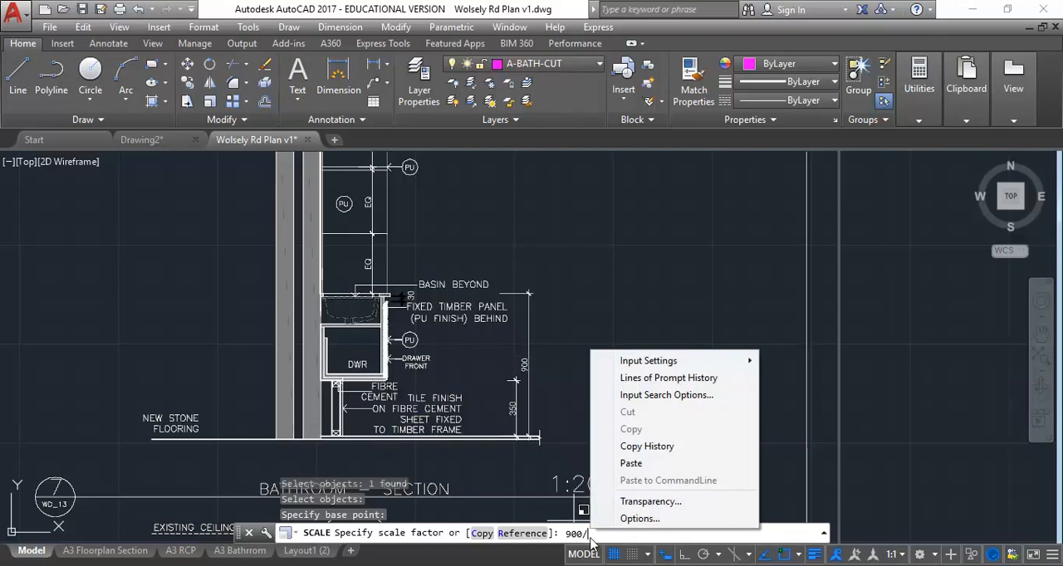
click(631, 463)
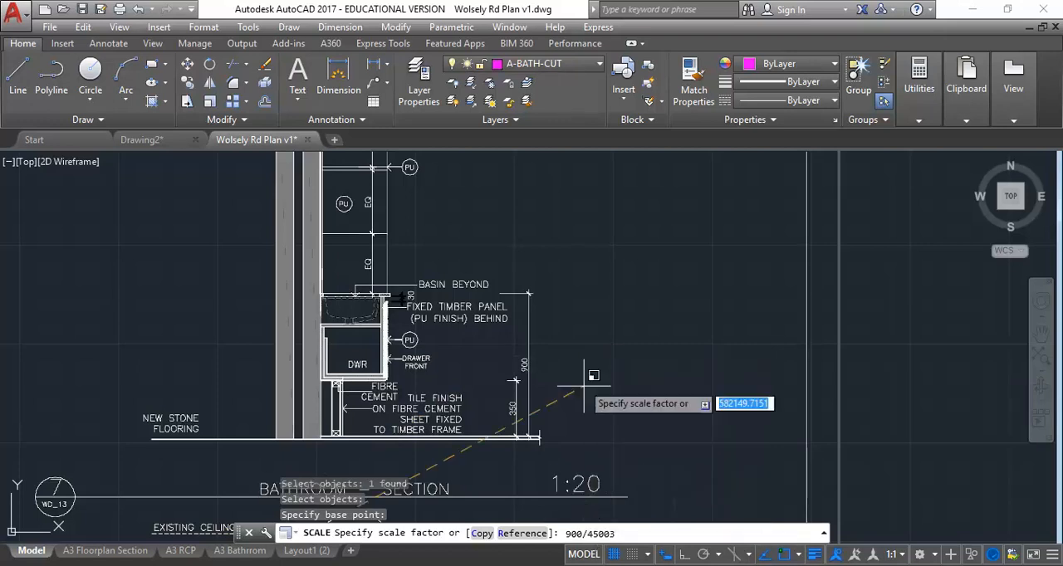
key(Return)
Step: Find the scaled PDF underlay beside the floor plans and examine the 900 dimension in bathroom section 7
scroll(560, 345, down, 5)
middle_drag(318, 463, 441, 282)
scroll(192, 398, up, 5)
scroll(409, 273, up, 6)
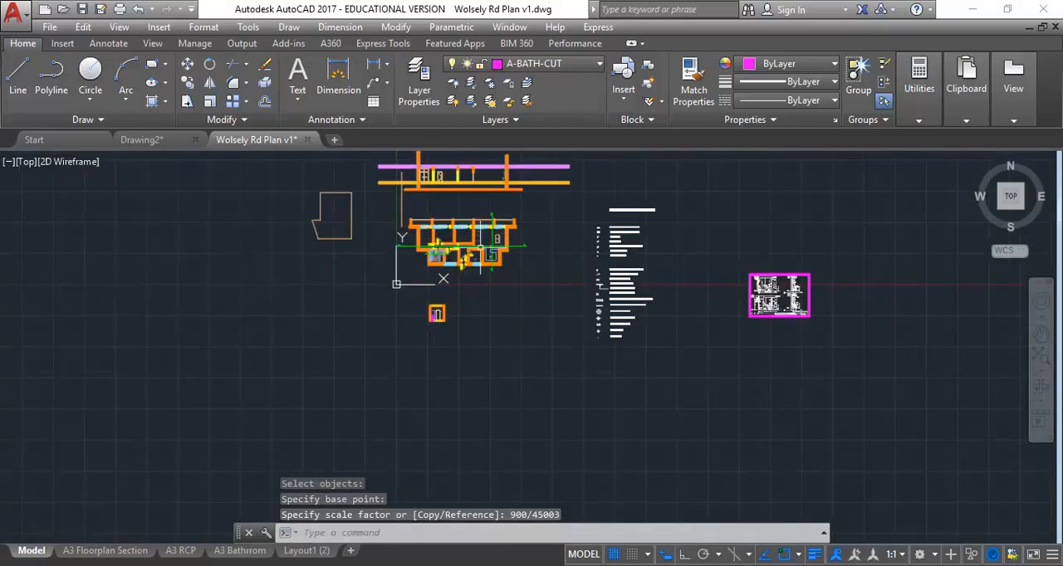
middle_drag(780, 307, 569, 317)
scroll(575, 292, up, 9)
scroll(552, 353, up, 5)
mouse_move(728, 391)
middle_down()
mouse_move(490, 342)
mouse_move(377, 347)
middle_up()
scroll(490, 342, up, 5)
Step: Measure the 900 dimension in section 7 from its upper tick down to its lower tick intersection and end the measurement
click(919, 83)
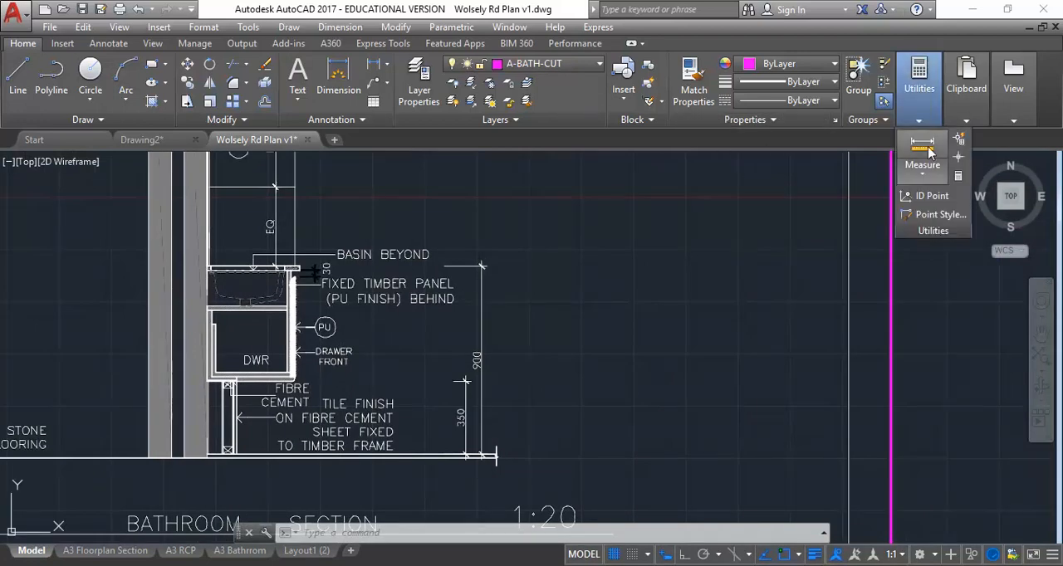
click(929, 152)
scroll(454, 451, up, 5)
middle_drag(478, 373, 467, 468)
middle_drag(449, 231, 431, 387)
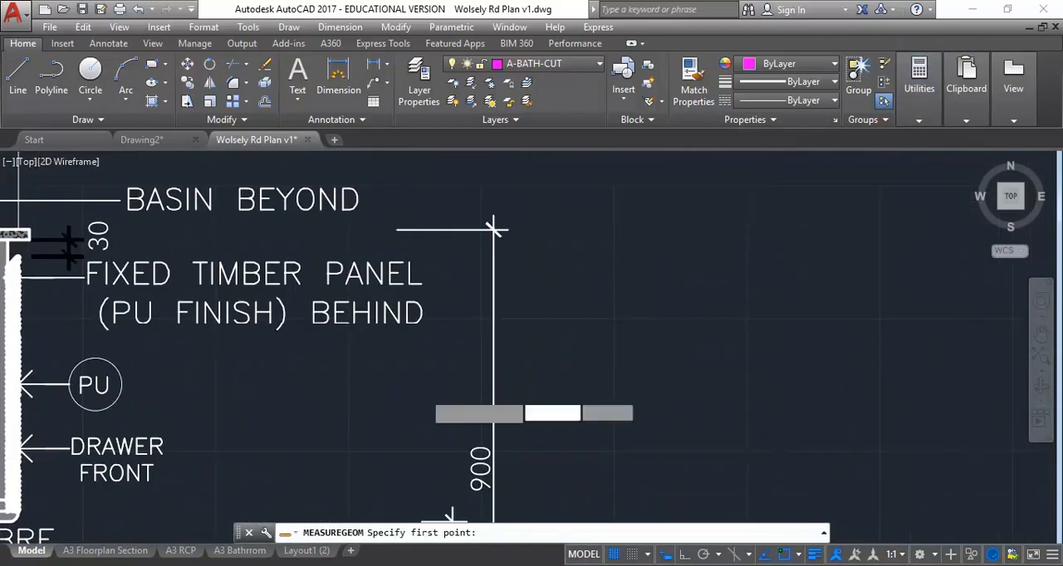
click(493, 228)
scroll(423, 411, down, 2)
scroll(468, 440, up, 6)
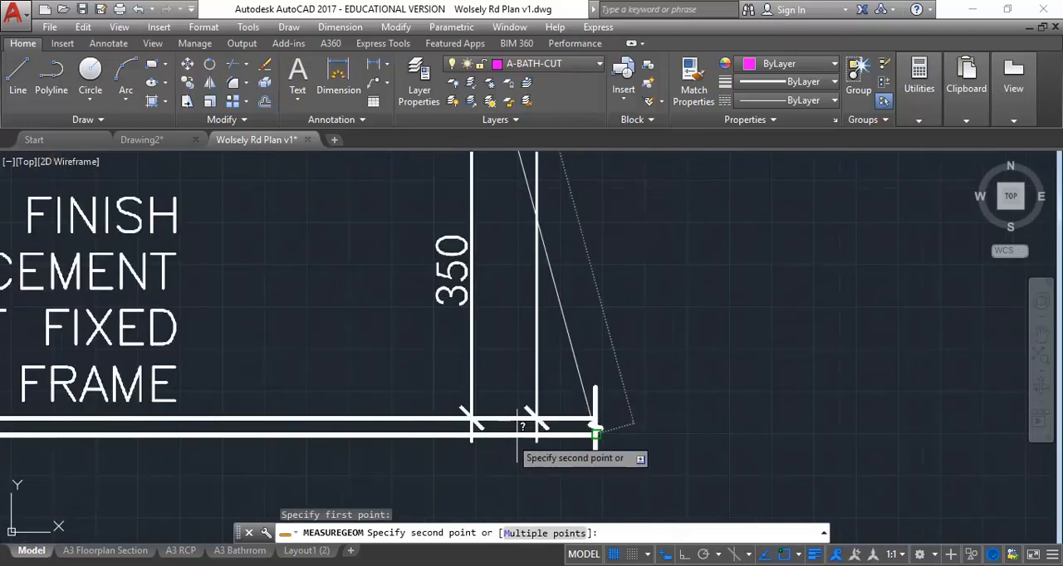
scroll(522, 404, up, 4)
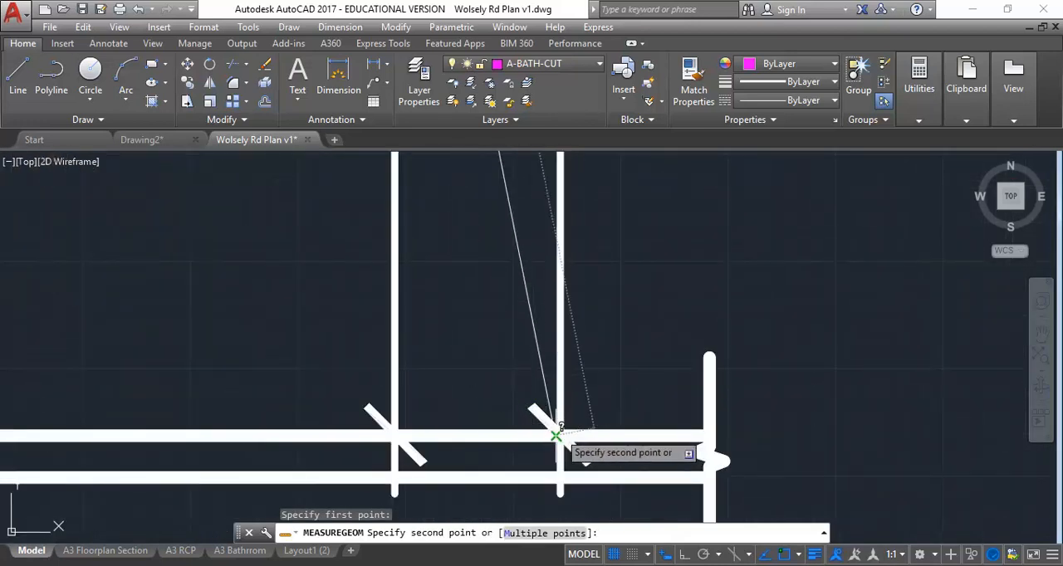
click(556, 435)
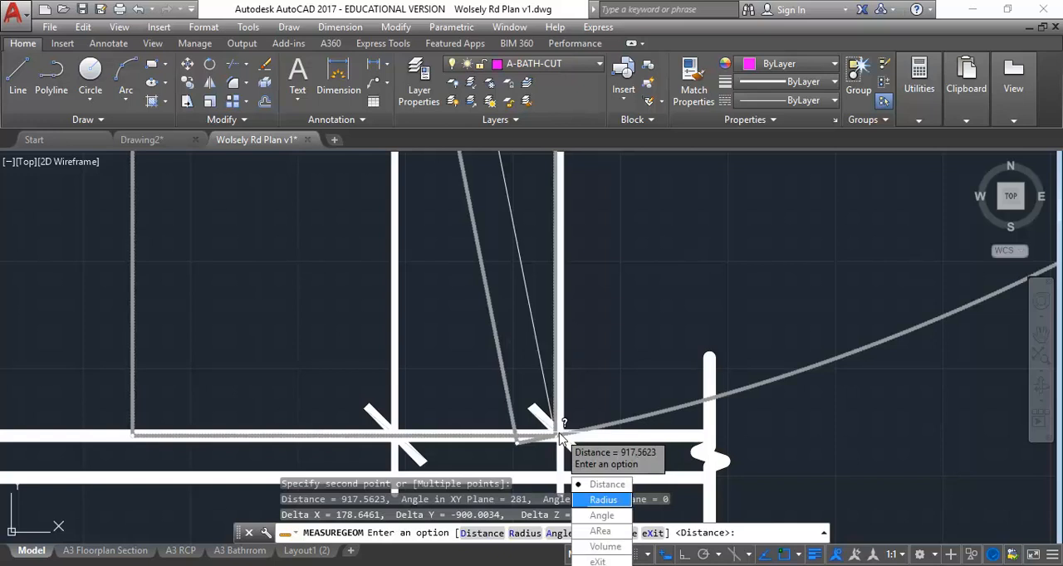
click(596, 562)
Step: Check the Delta Y value of the latest measurement in the command history
middle_drag(451, 274, 407, 247)
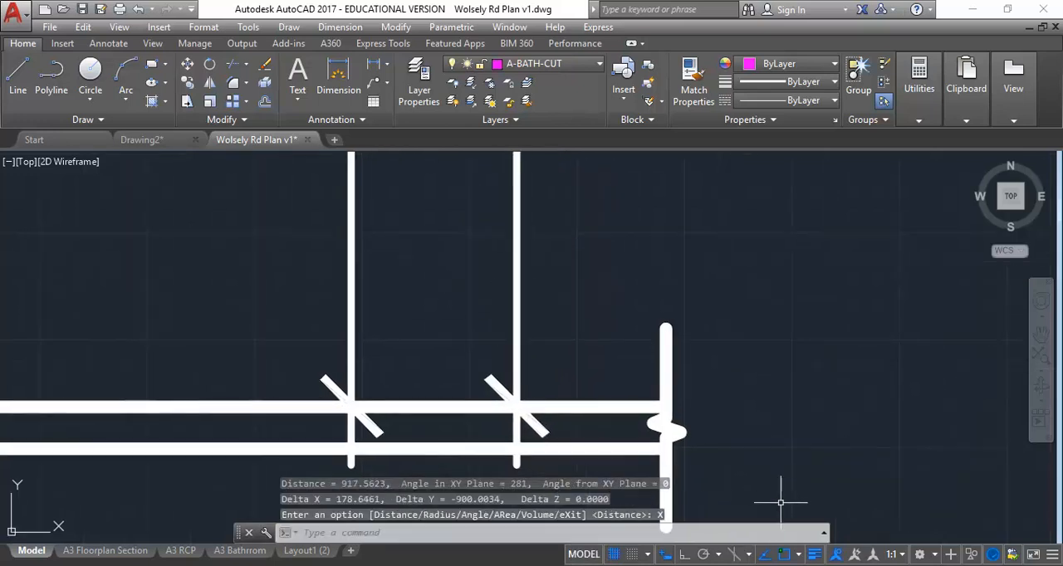
click(823, 533)
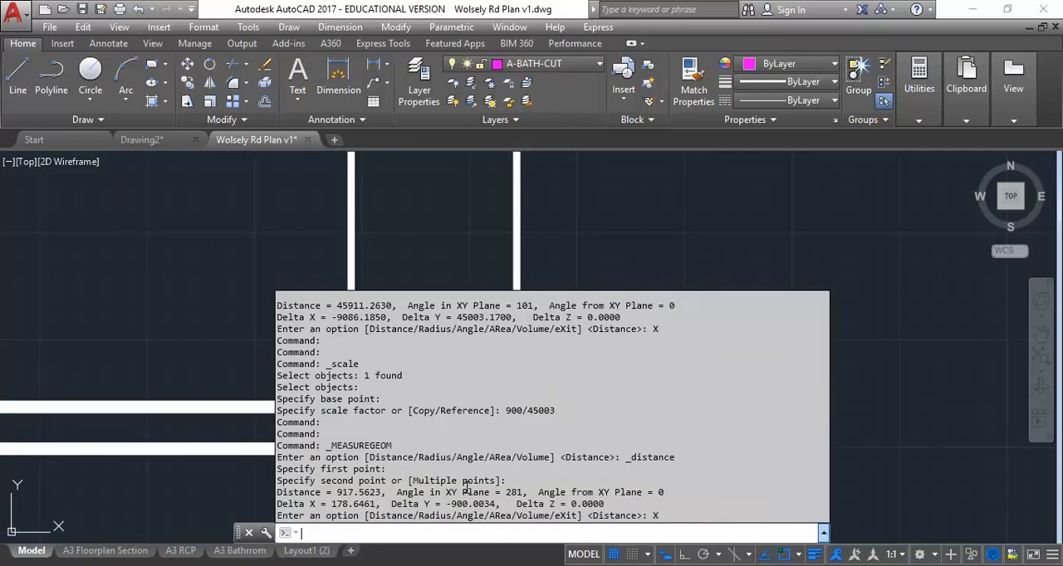
drag(451, 504, 469, 508)
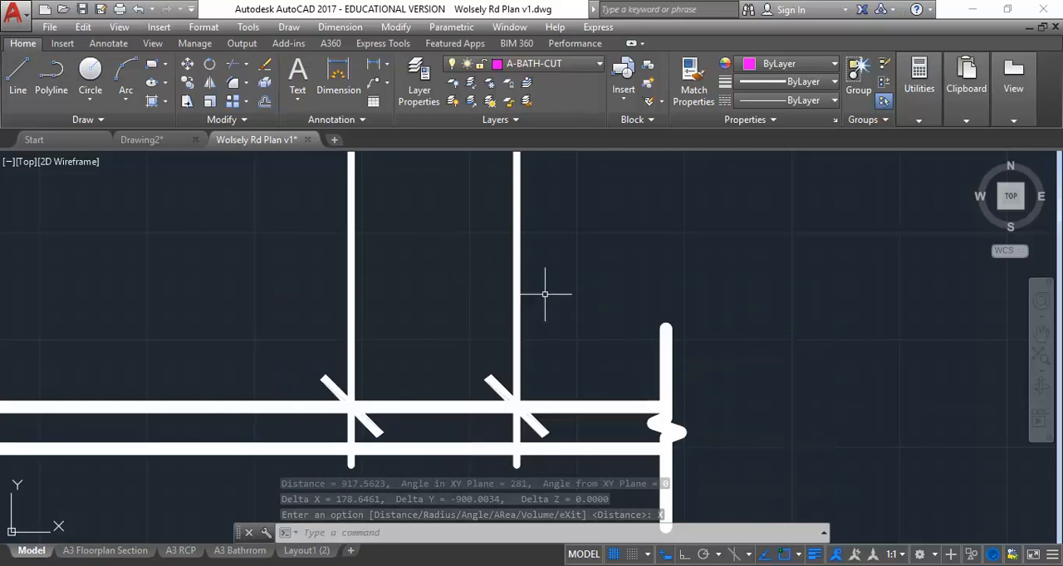
Step: Examine the bathroom sections of the scaled underlay, finishing at the height dimensions beside the toilet in section 4
scroll(589, 279, down, 10)
mouse_move(460, 355)
middle_down()
mouse_move(555, 406)
mouse_move(607, 467)
middle_up()
scroll(432, 332, down, 4)
middle_drag(417, 330, 613, 238)
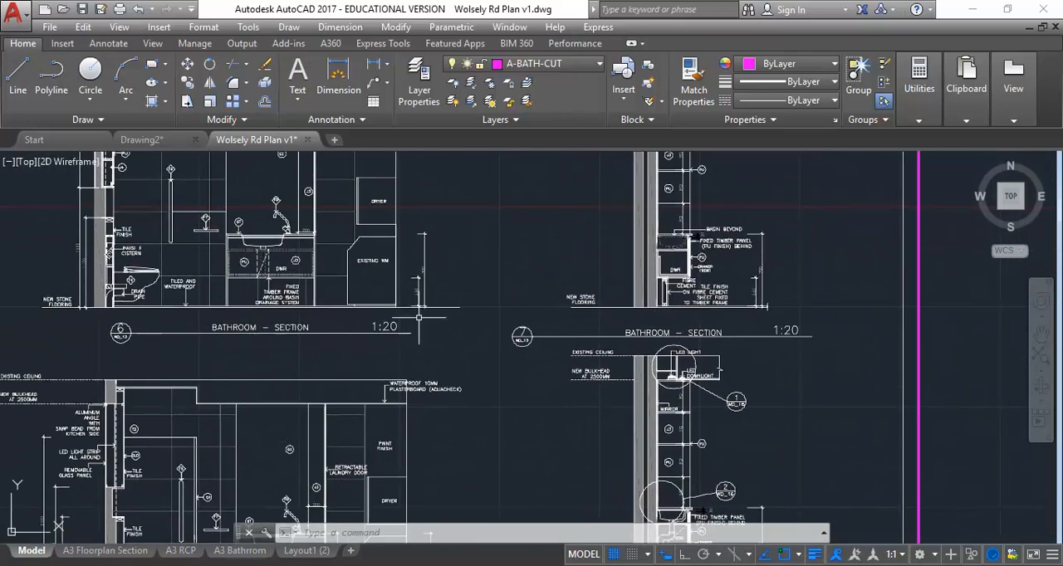
middle_drag(255, 365, 441, 266)
scroll(359, 271, down, 2)
mouse_move(359, 278)
middle_down()
mouse_move(337, 453)
mouse_move(327, 437)
mouse_move(346, 334)
mouse_move(326, 266)
middle_up()
scroll(282, 306, up, 4)
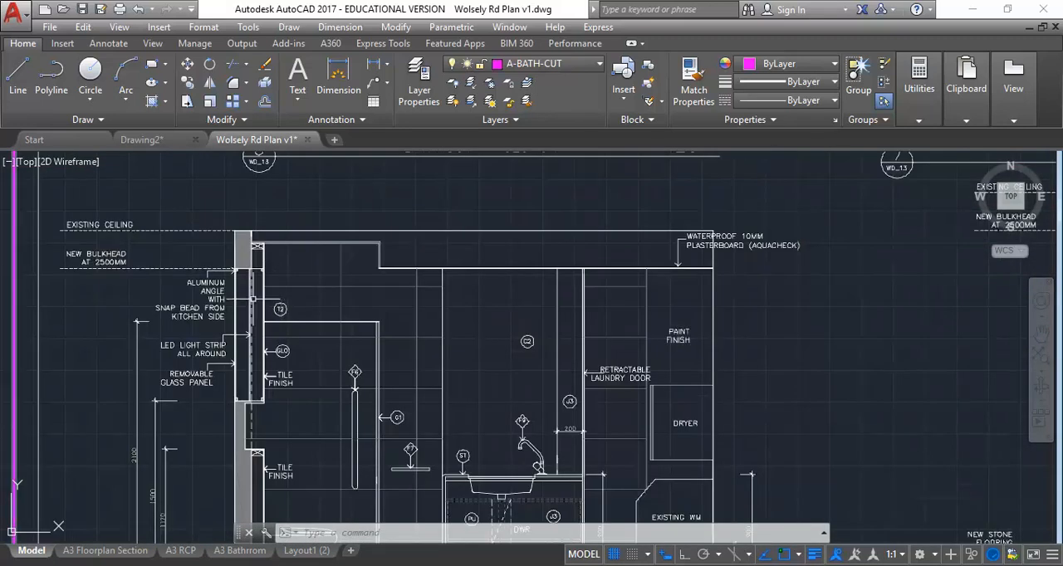
mouse_move(270, 335)
middle_down()
mouse_move(214, 205)
mouse_move(213, 215)
middle_up()
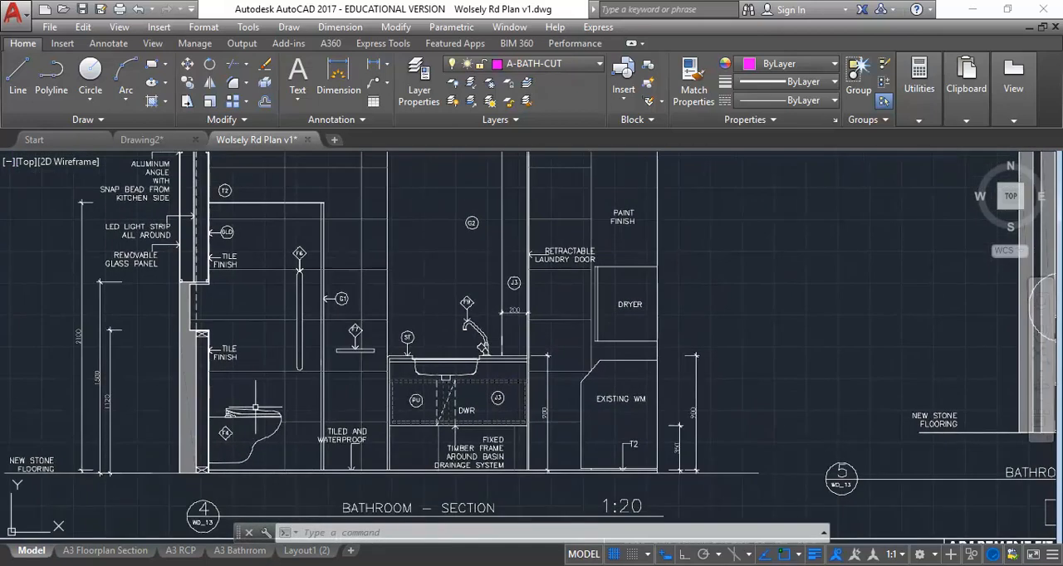
Step: Measure the 1500 dimension in section 4 from its upper extension line down to the floor line and exit the measurement
click(920, 83)
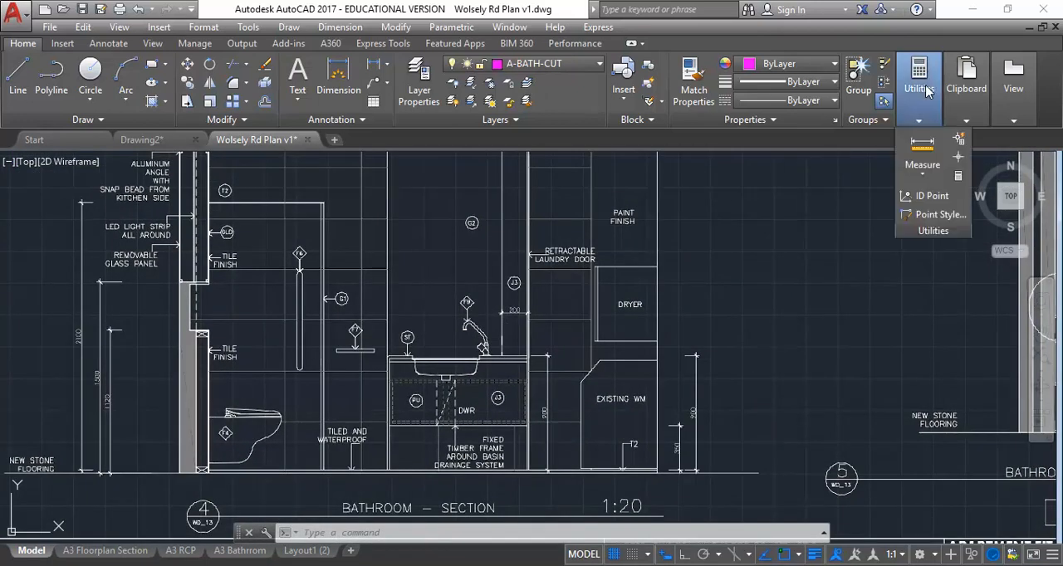
click(923, 154)
mouse_move(332, 341)
middle_down()
mouse_move(410, 347)
mouse_move(398, 299)
middle_up()
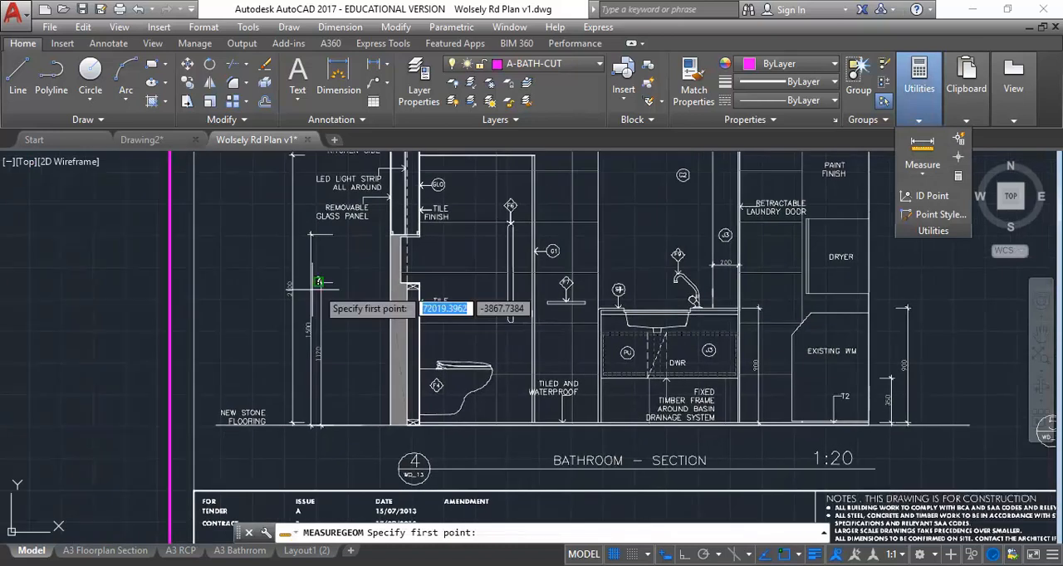
scroll(324, 245, up, 5)
click(314, 257)
scroll(332, 422, down, 5)
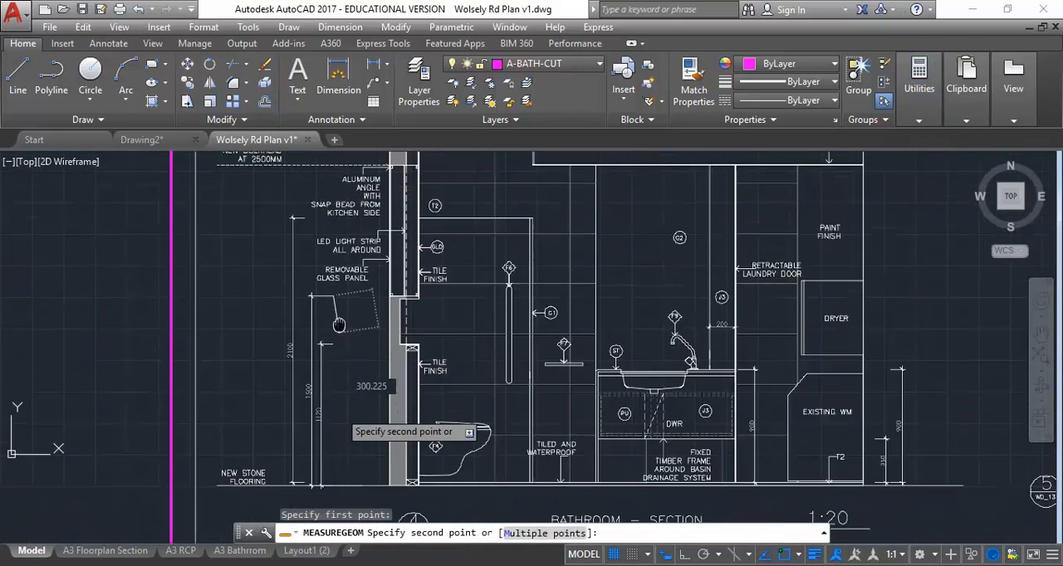
scroll(332, 453, up, 6)
scroll(347, 452, up, 2)
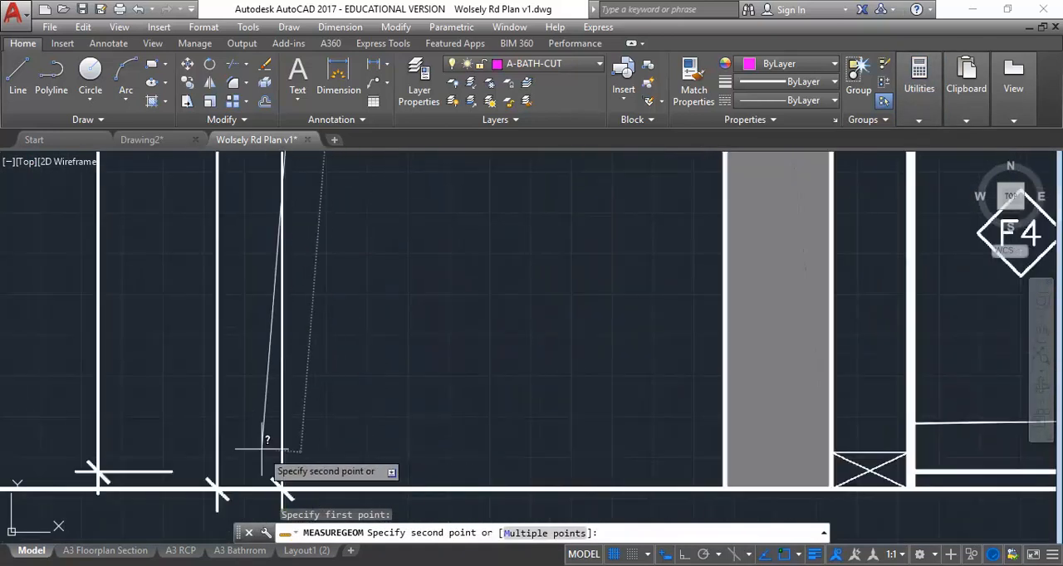
scroll(313, 451, down, 6)
middle_drag(312, 455, 307, 480)
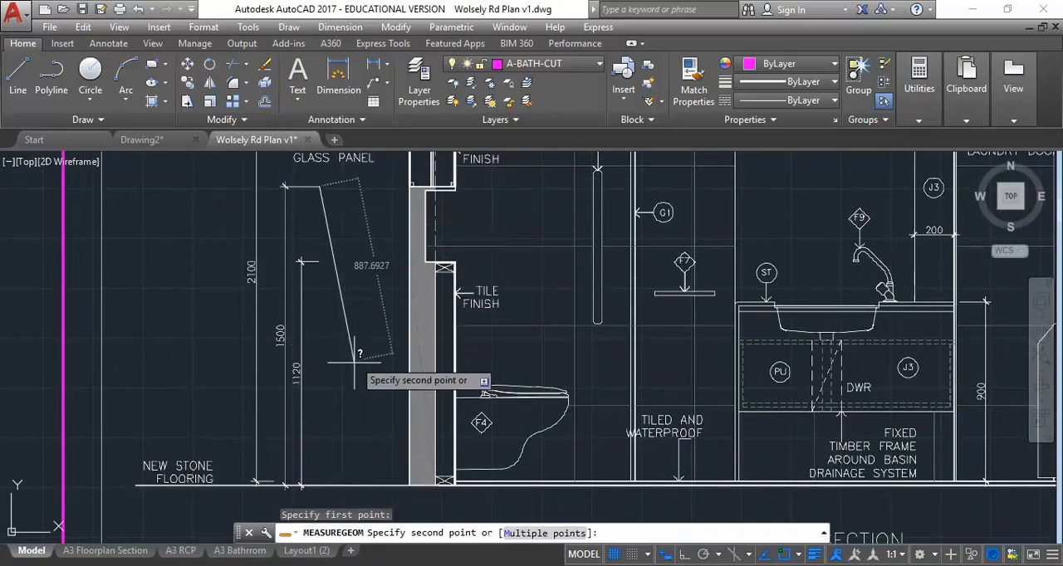
click(366, 484)
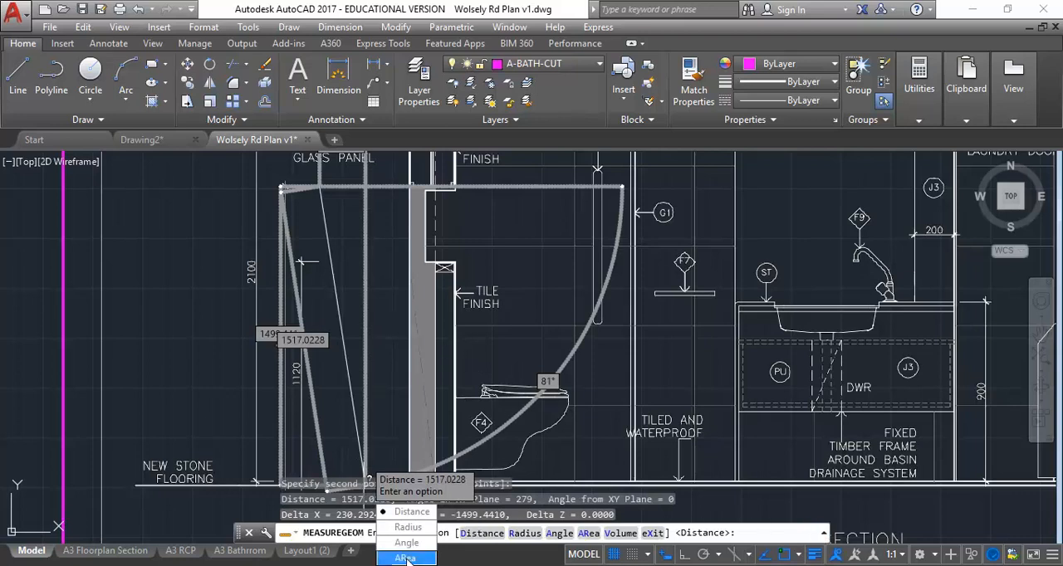
text(X)
key(Return)
Step: Look over the whole scaled sheet and examine its bathroom sections 4, 5, 6 and 7 and their title labels
scroll(369, 480, down, 5)
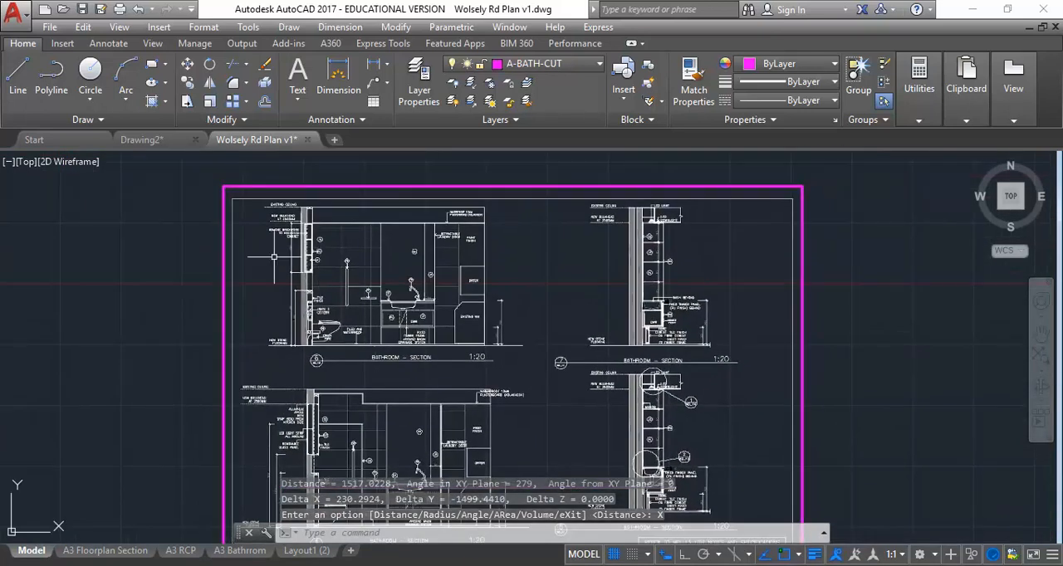
mouse_move(477, 424)
middle_down()
mouse_move(414, 341)
mouse_move(307, 247)
middle_up()
scroll(496, 179, up, 5)
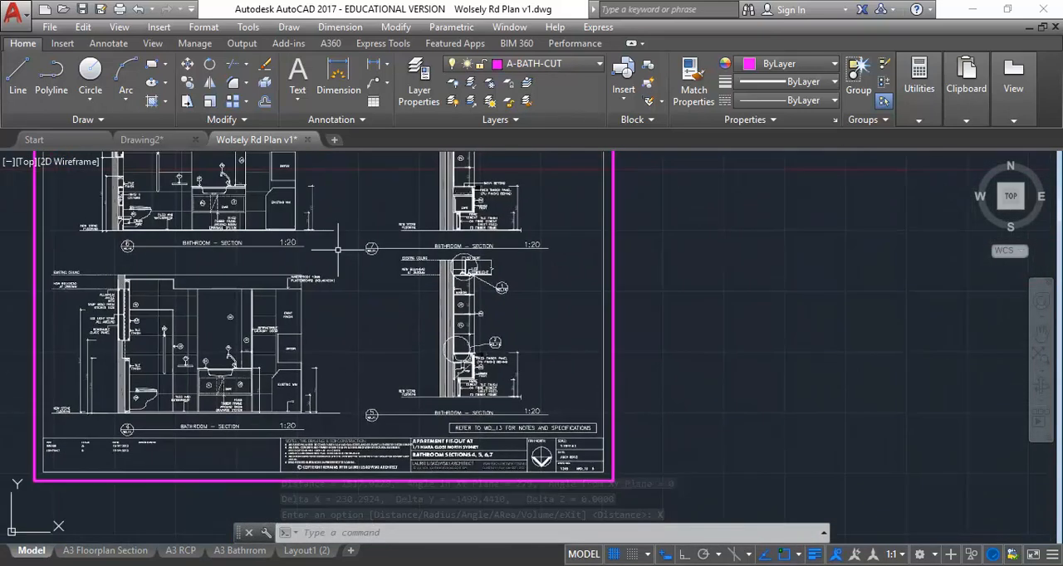
scroll(500, 289, down, 7)
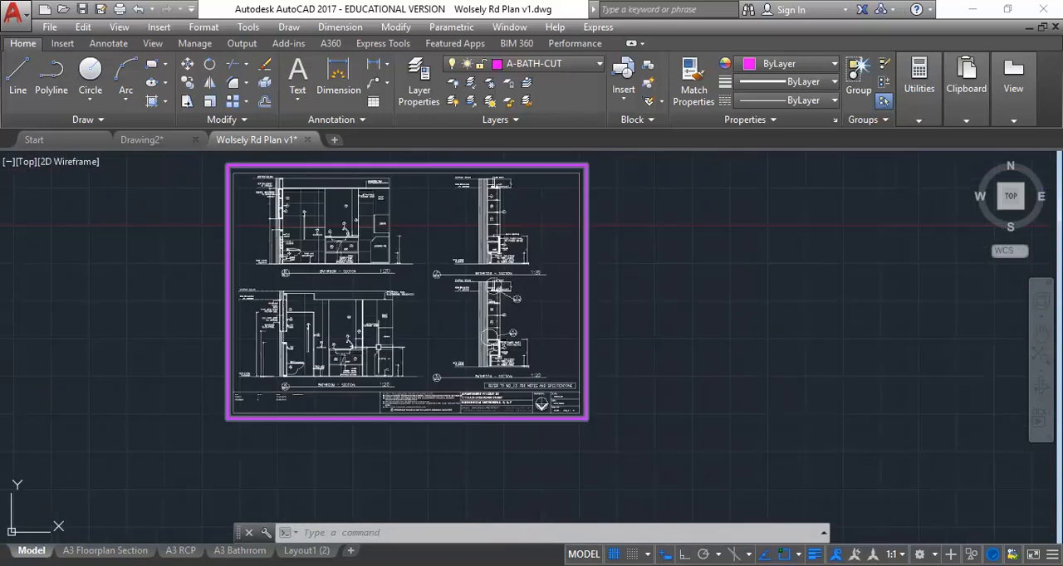
scroll(299, 341, up, 4)
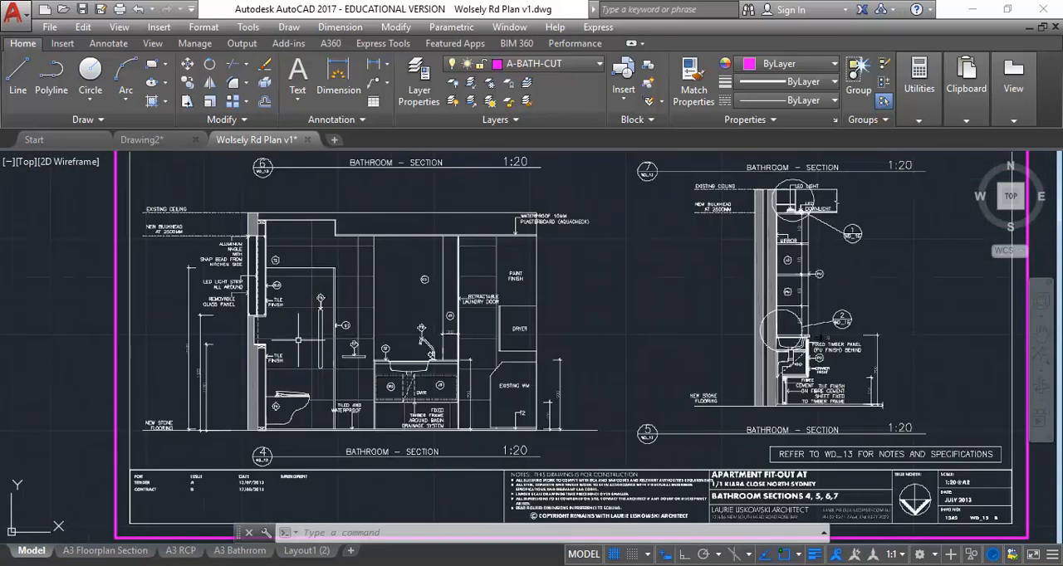
scroll(268, 370, up, 2)
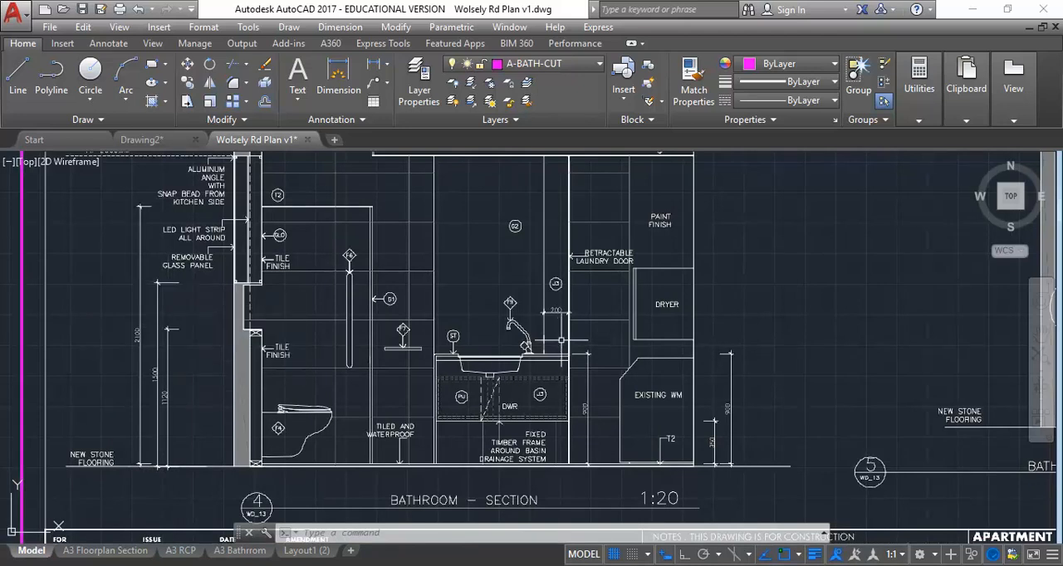
mouse_move(478, 252)
middle_down()
mouse_move(462, 408)
mouse_move(438, 504)
middle_up()
mouse_move(364, 224)
middle_down()
mouse_move(339, 449)
mouse_move(269, 470)
mouse_move(246, 290)
middle_up()
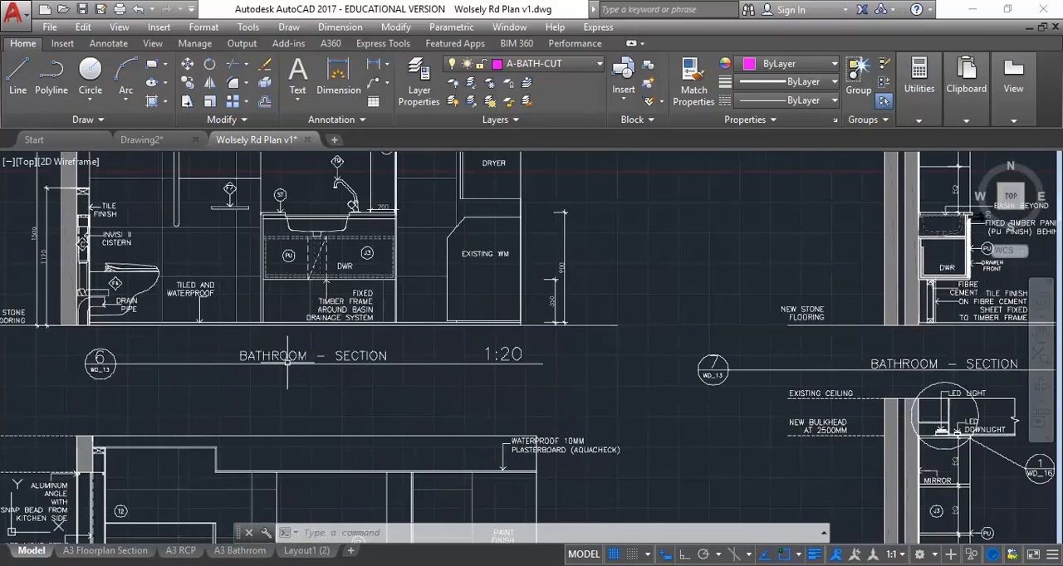
scroll(286, 356, down, 4)
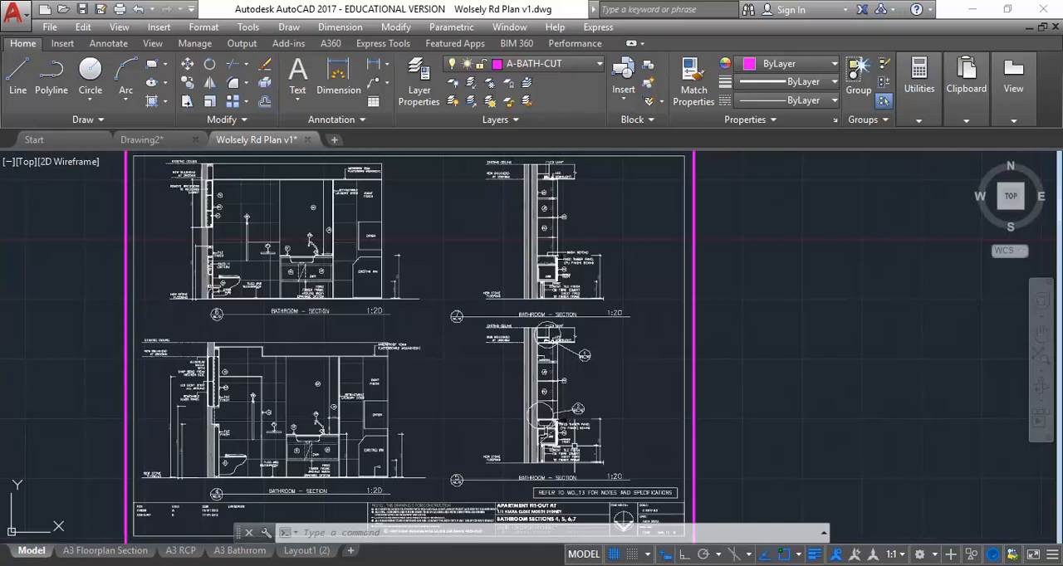
scroll(574, 446, up, 2)
scroll(439, 394, down, 2)
middle_drag(439, 394, 452, 400)
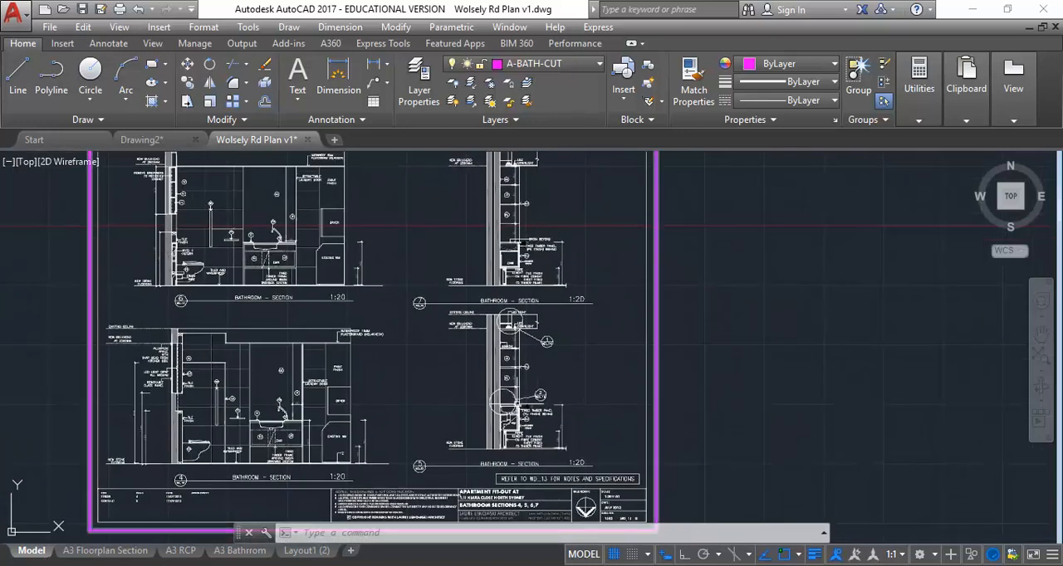
middle_drag(118, 454, 212, 412)
scroll(215, 420, up, 2)
scroll(234, 413, up, 2)
scroll(360, 362, down, 4)
mouse_move(360, 361)
middle_down()
mouse_move(290, 473)
mouse_move(289, 409)
mouse_move(330, 424)
middle_up()
scroll(298, 353, down, 2)
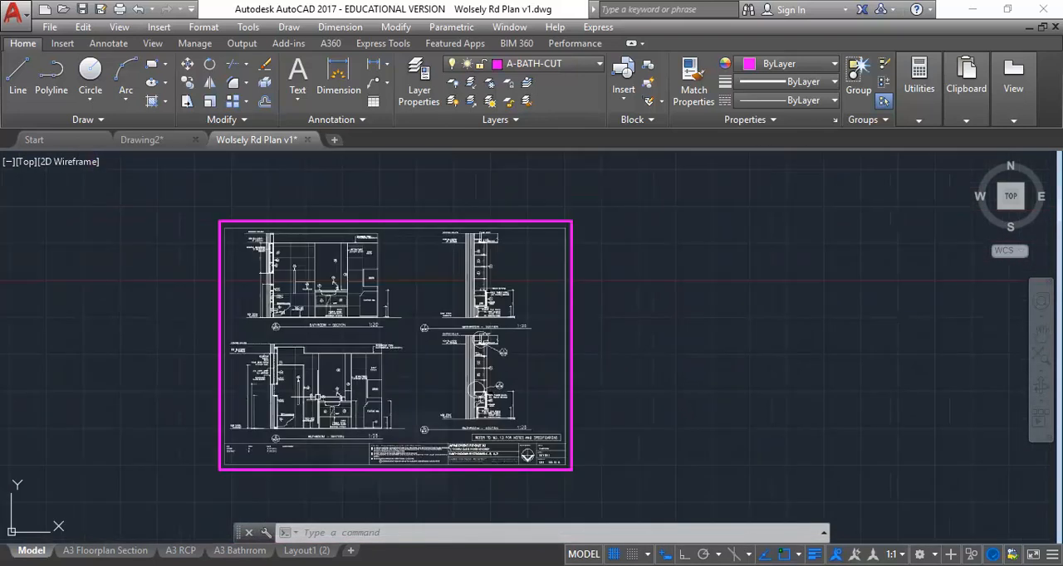
Step: Move the PDF underlay by its lower-left corner to the empty area below the floor plan, beside the small bathroom elevation
scroll(311, 336, down, 2)
middle_drag(311, 333, 519, 360)
click(508, 267)
click(411, 323)
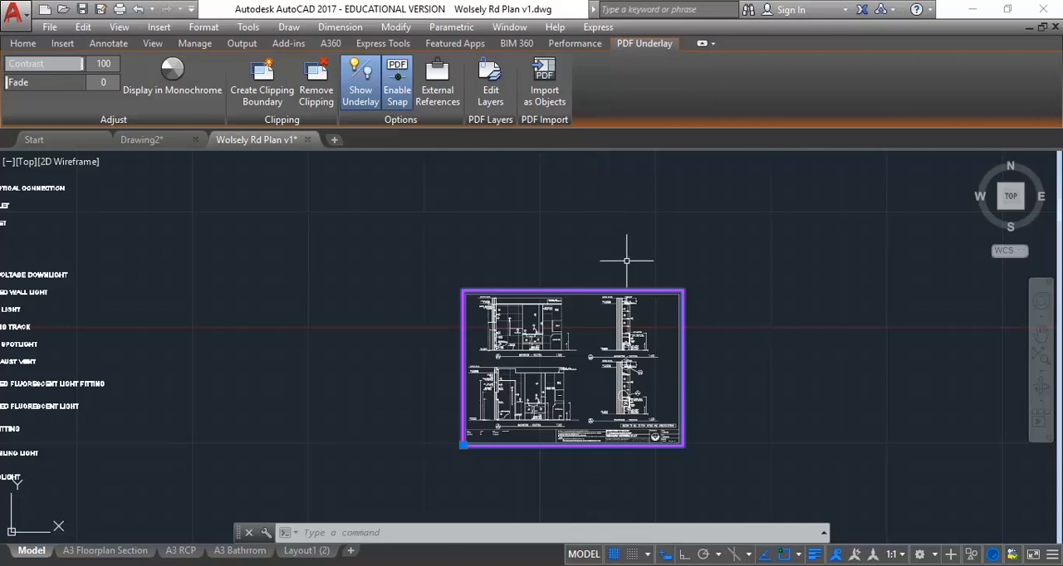
click(23, 44)
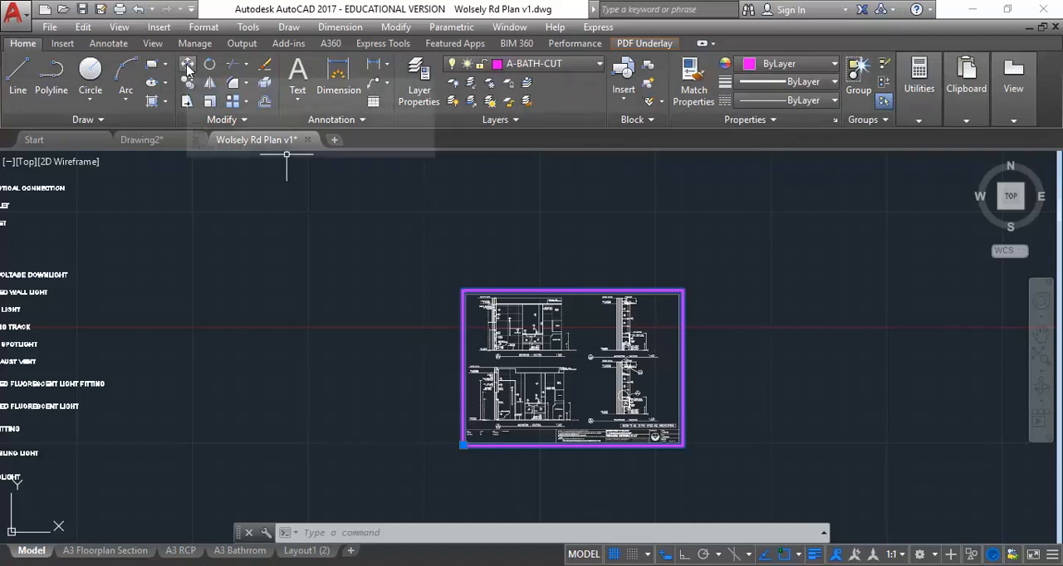
click(187, 67)
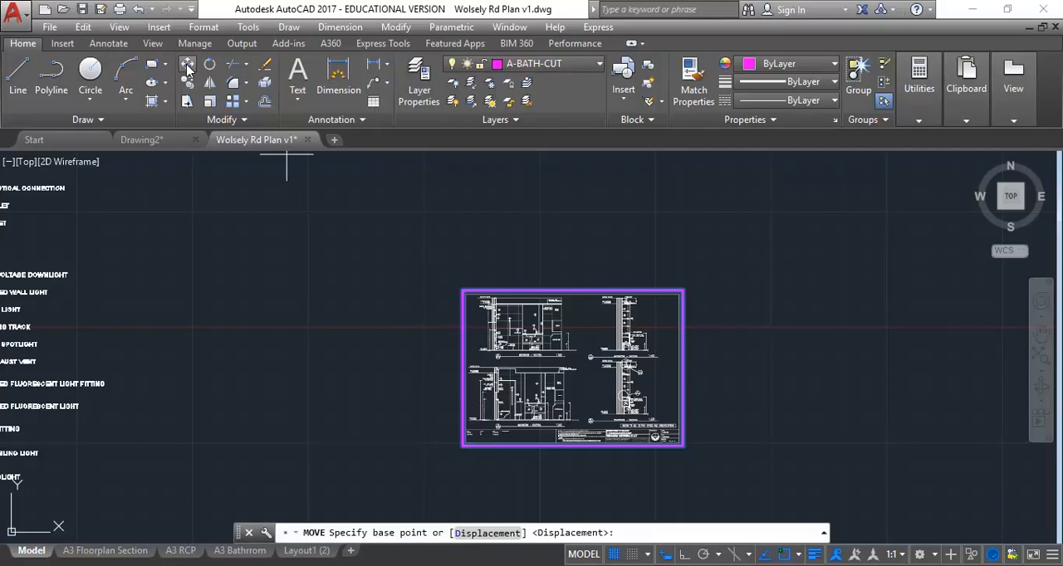
click(456, 447)
scroll(391, 390, down, 5)
scroll(356, 375, down, 2)
middle_drag(356, 374, 600, 323)
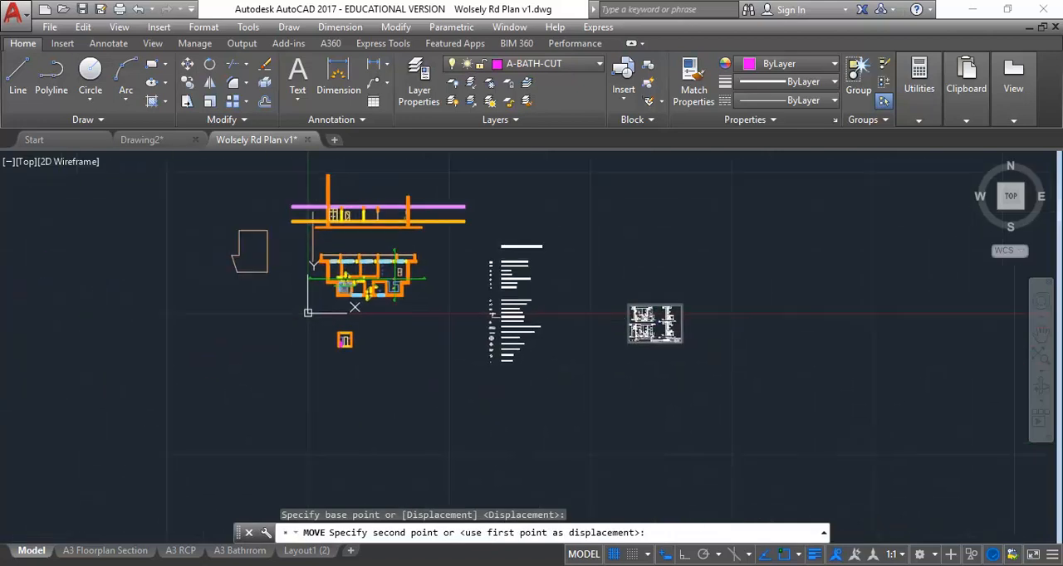
middle_drag(417, 336, 458, 389)
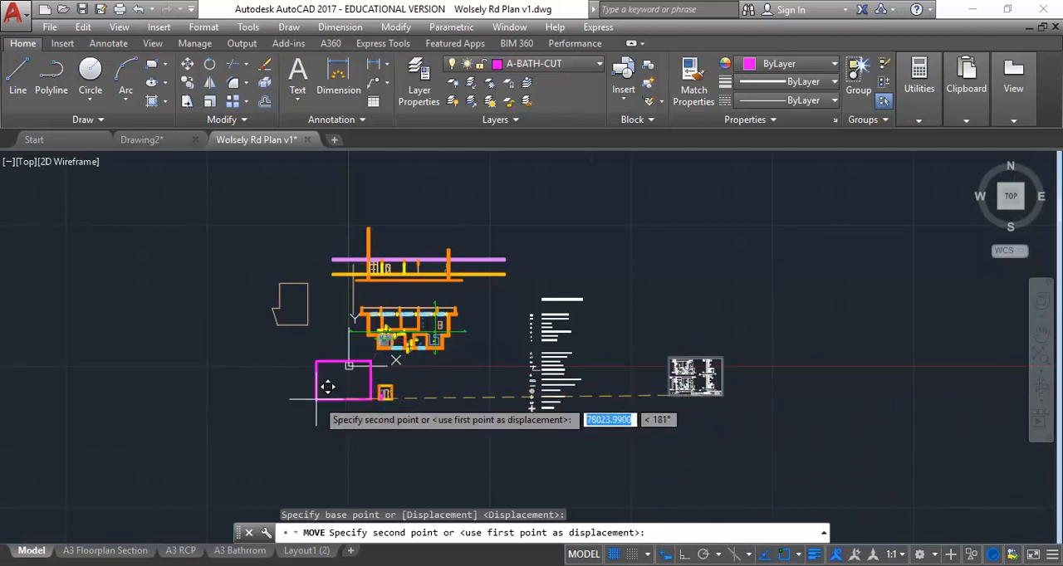
scroll(324, 400, up, 6)
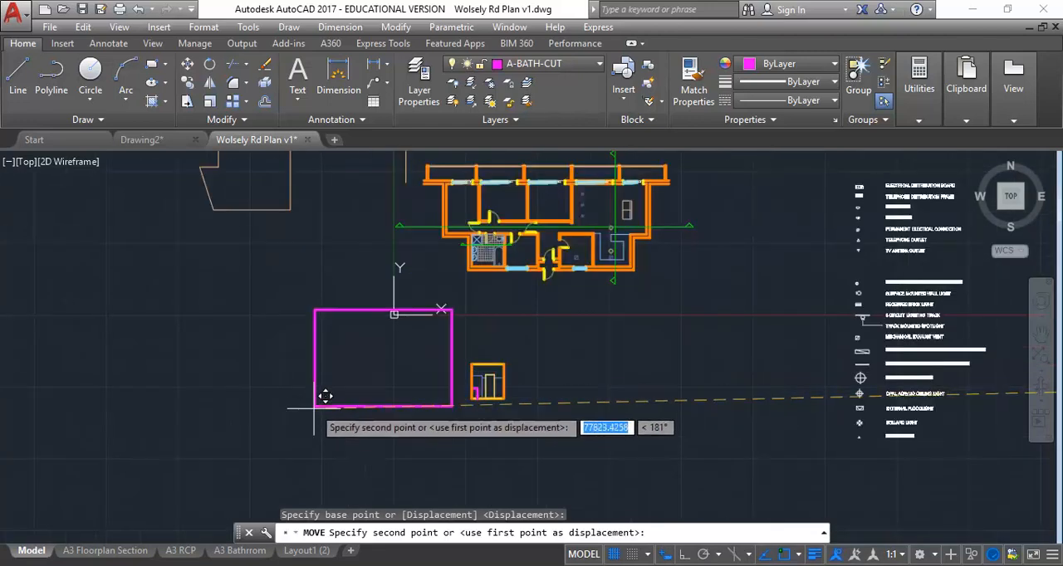
click(276, 430)
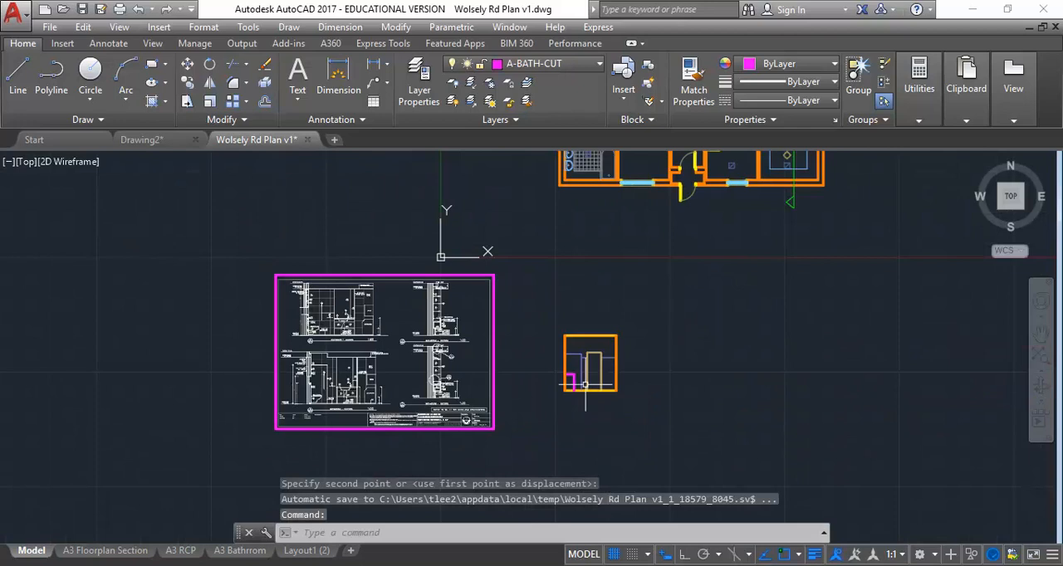
Step: With Ortho on, draw a horizontal guide line about 17640 long from the bathroom elevation's lower-left corner across the PDF underlay
scroll(607, 388, up, 4)
middle_drag(456, 333, 631, 349)
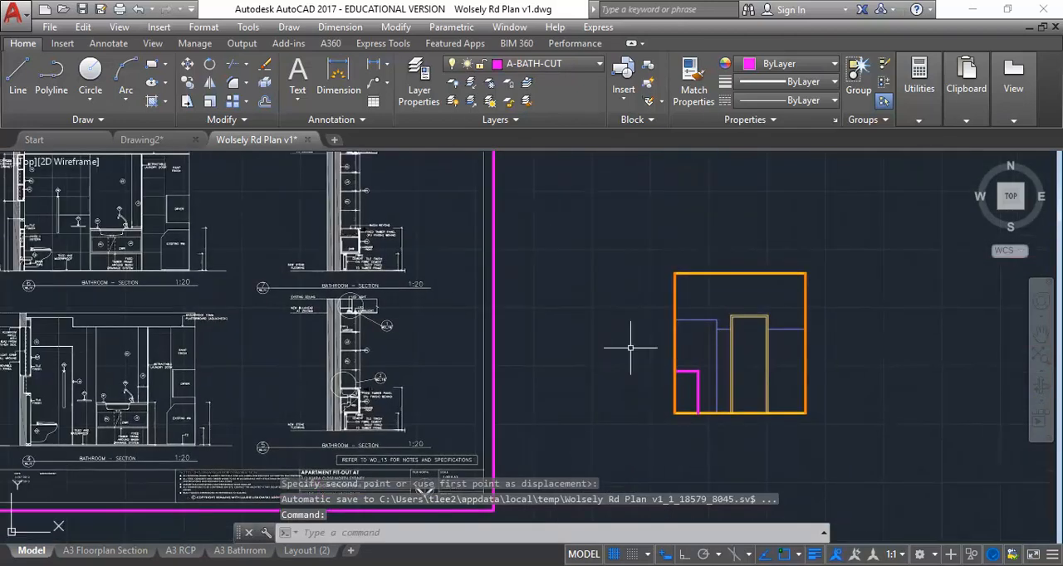
click(17, 81)
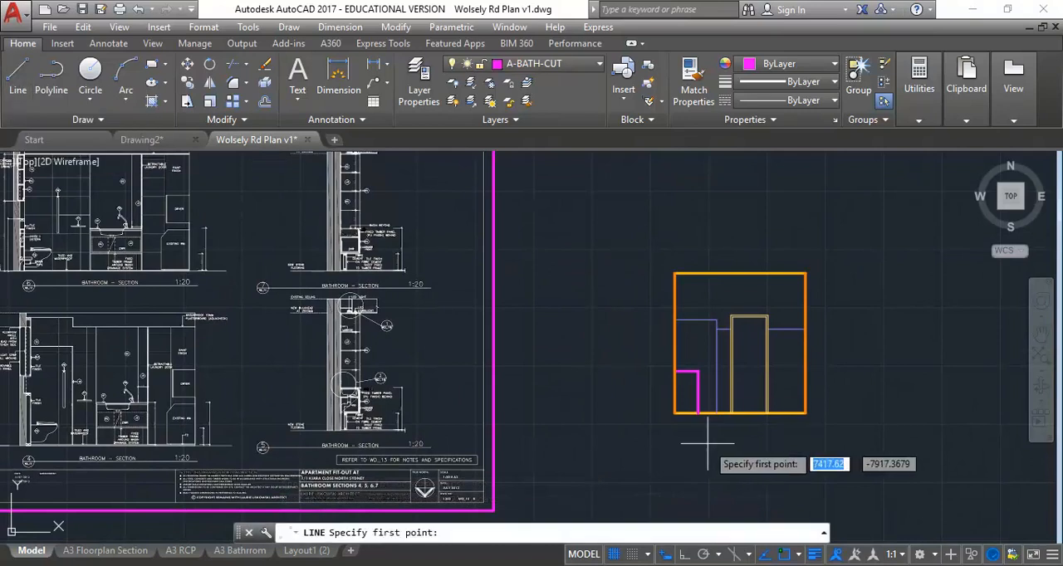
scroll(670, 420, up, 2)
scroll(670, 419, up, 4)
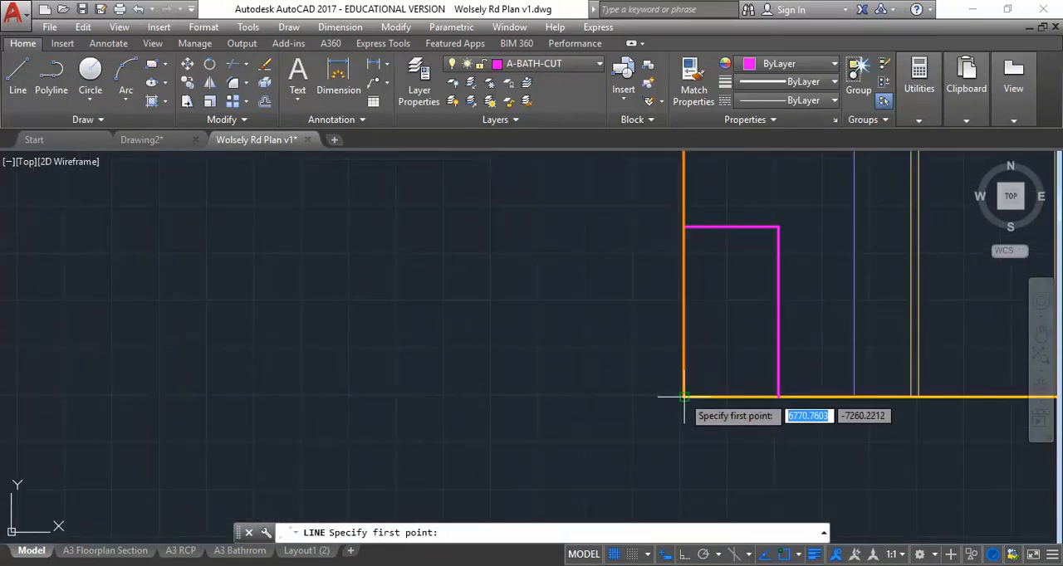
click(684, 397)
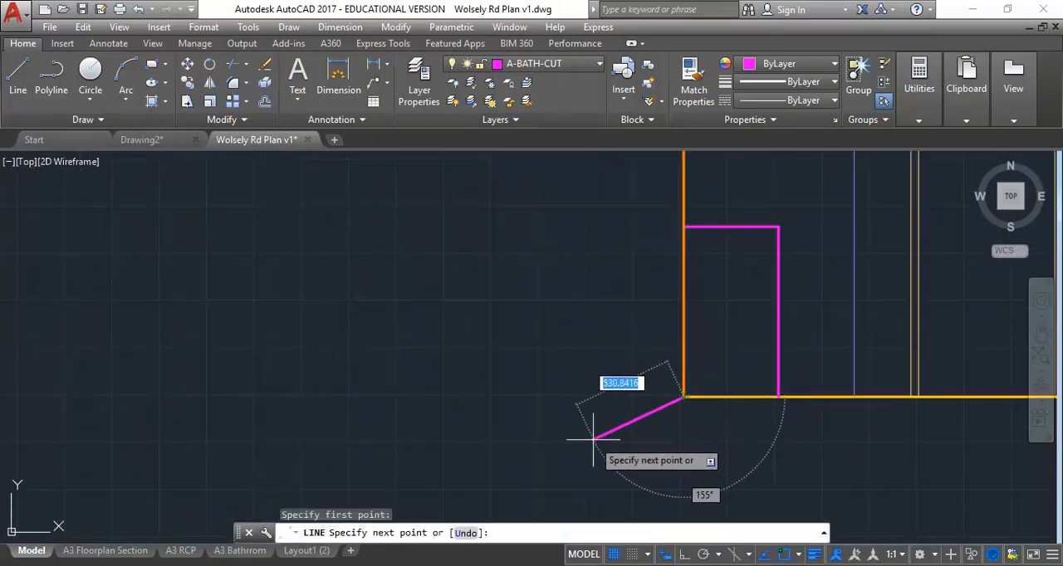
click(683, 558)
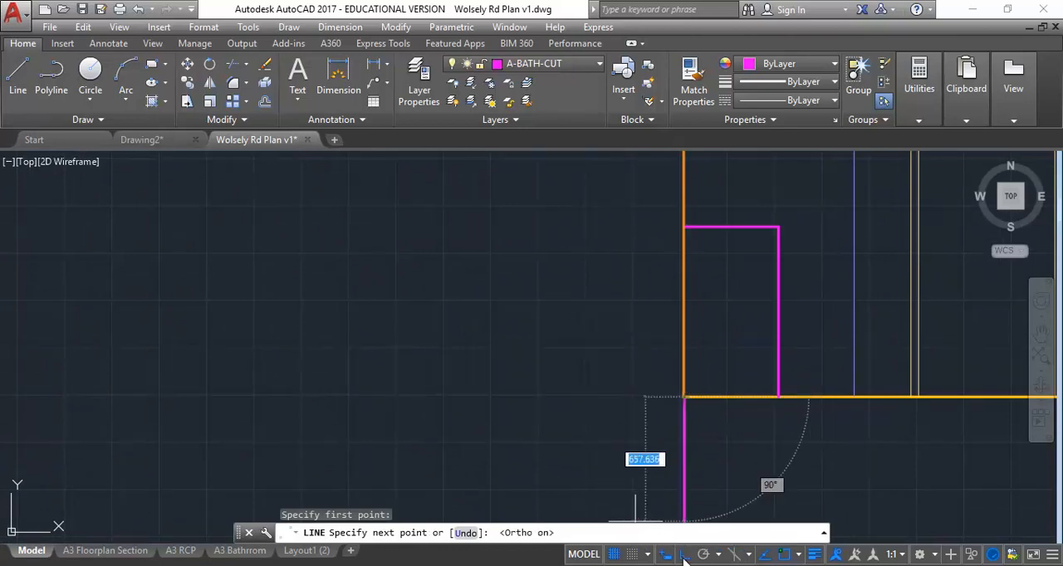
scroll(465, 370, down, 6)
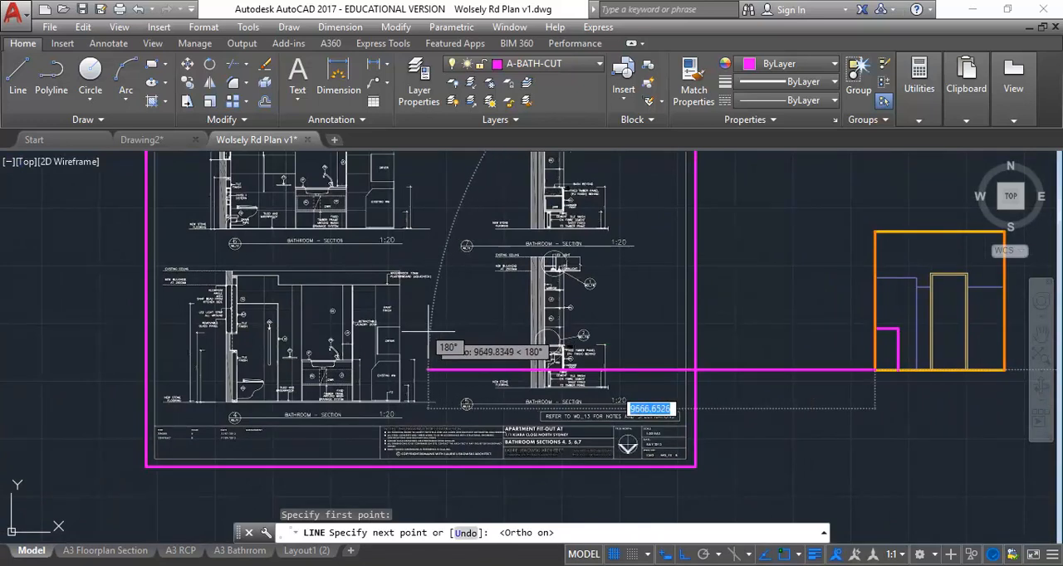
click(59, 306)
right_click(67, 299)
click(87, 305)
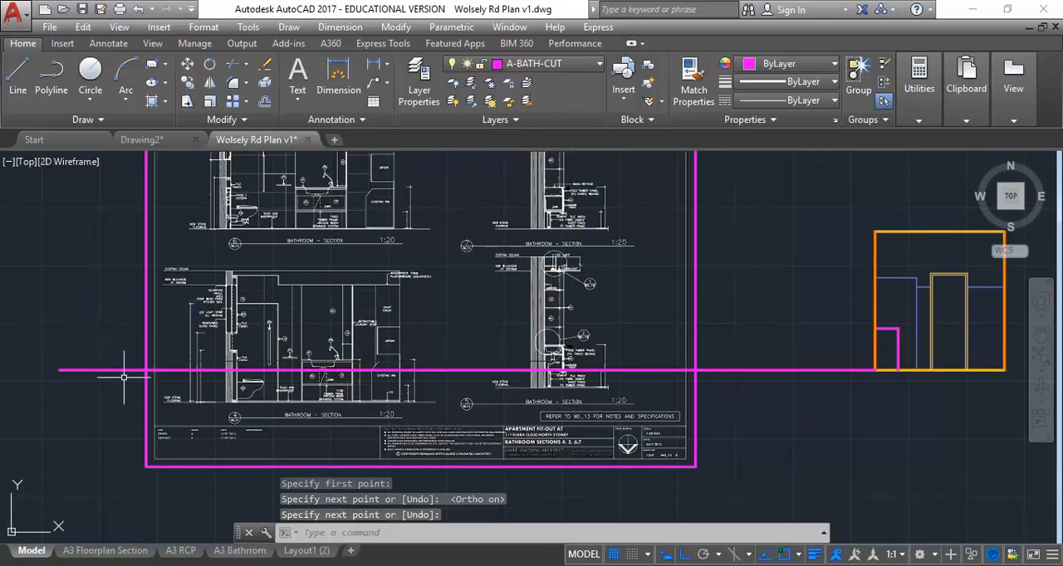
Step: Move the PDF underlay vertically from the wall's lower-left corner on section 5's floor line onto the horizontal guide line
click(192, 467)
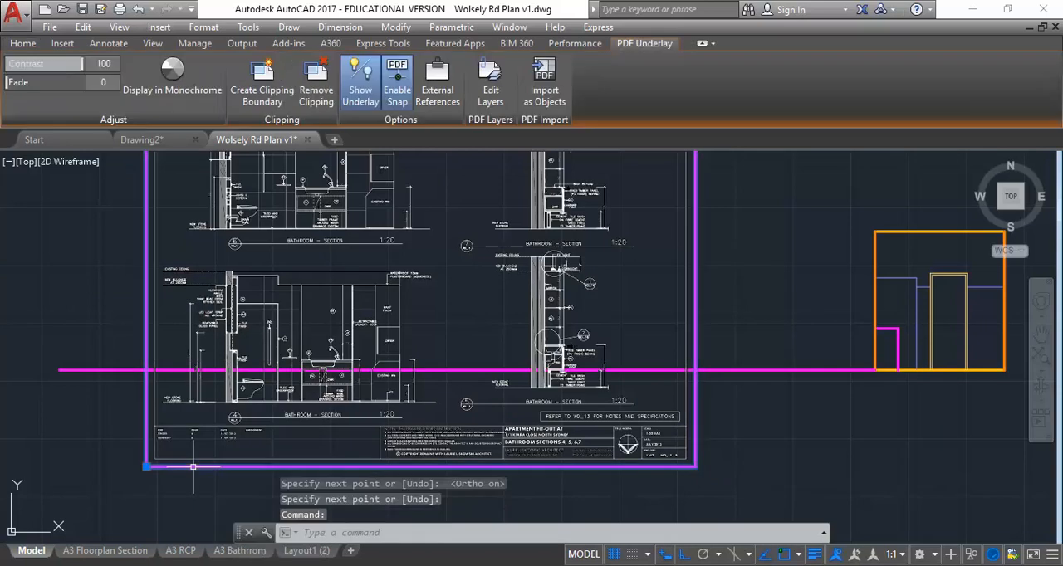
click(22, 44)
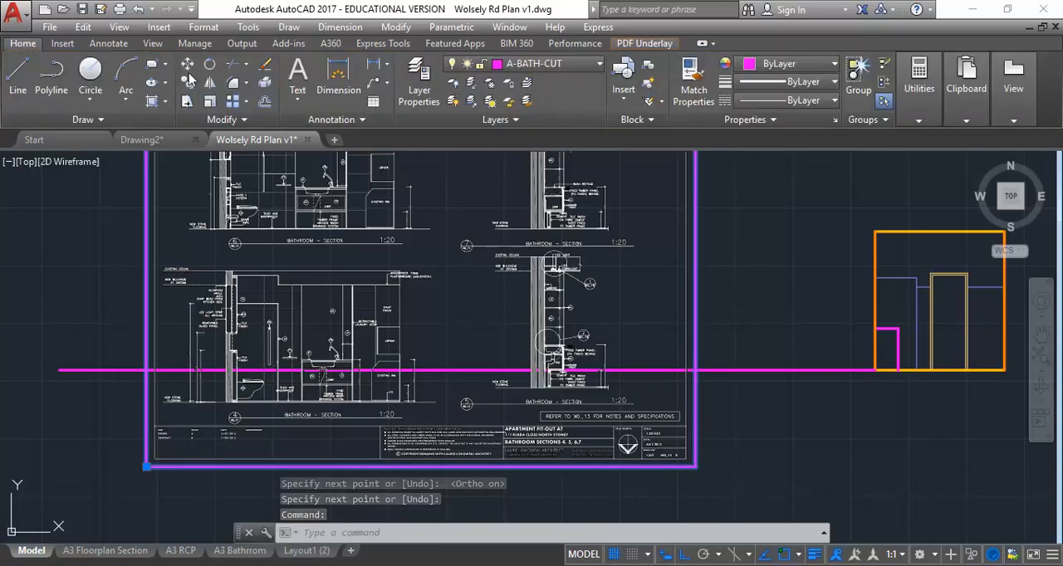
click(187, 64)
mouse_move(595, 354)
middle_down()
mouse_move(541, 425)
mouse_move(513, 266)
mouse_move(492, 480)
middle_up()
scroll(548, 427, up, 5)
middle_drag(501, 213, 506, 381)
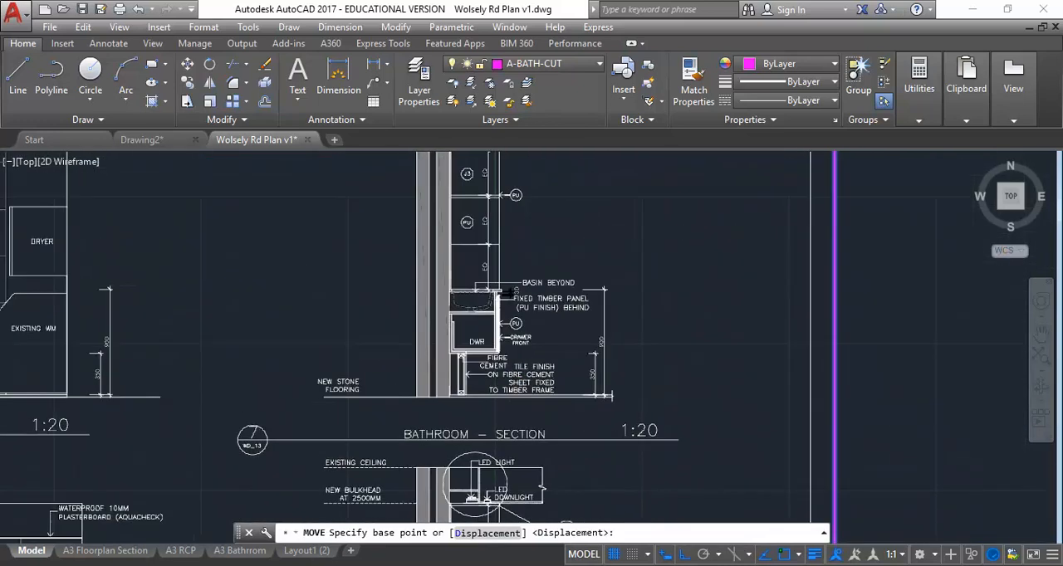
scroll(378, 309, up, 3)
scroll(378, 309, down, 4)
middle_drag(441, 378, 461, 340)
scroll(498, 432, up, 4)
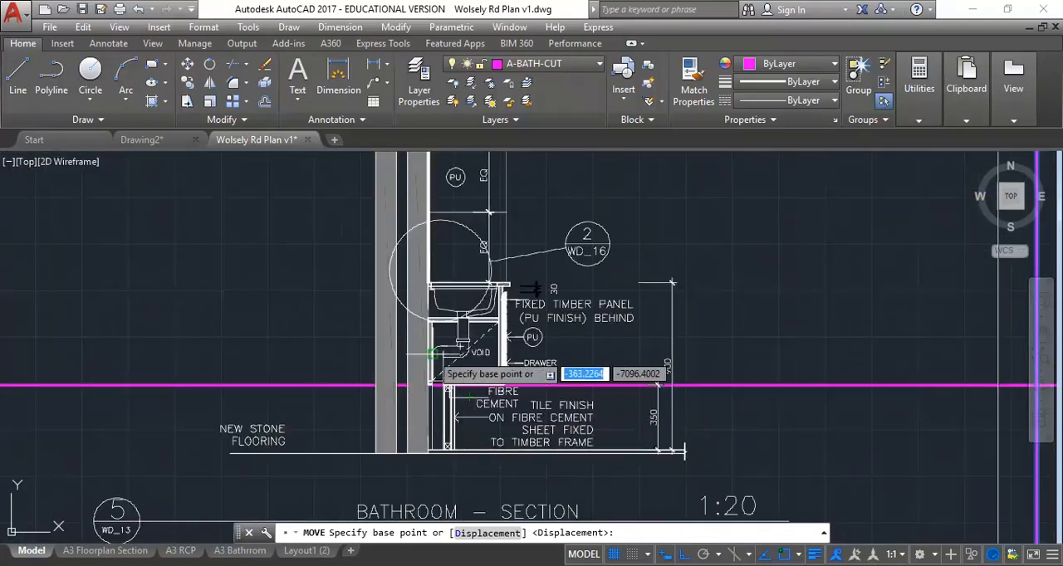
scroll(440, 461, up, 4)
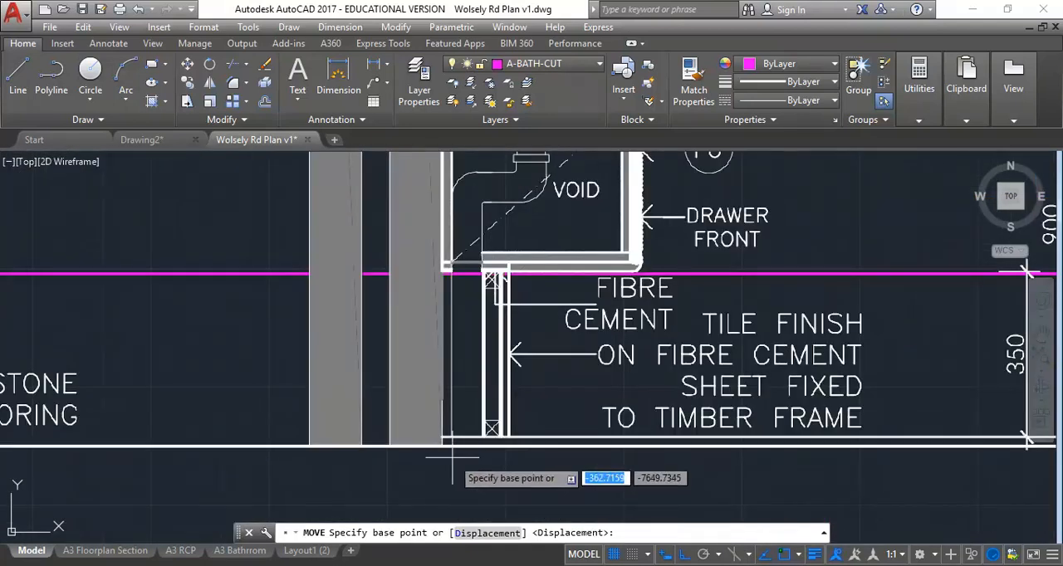
scroll(481, 367, down, 2)
middle_drag(482, 367, 496, 400)
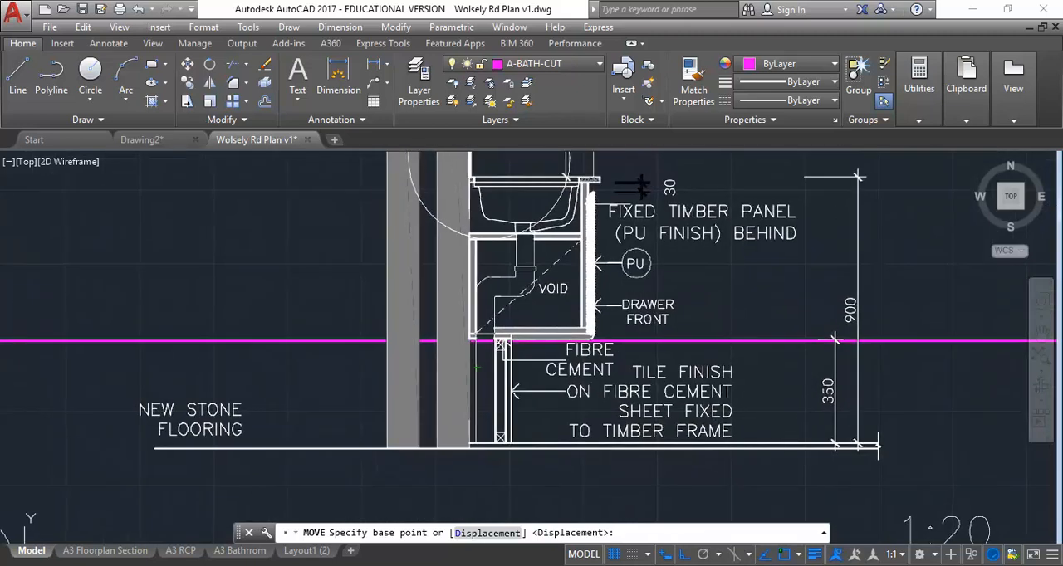
middle_drag(330, 414, 349, 441)
scroll(350, 441, up, 2)
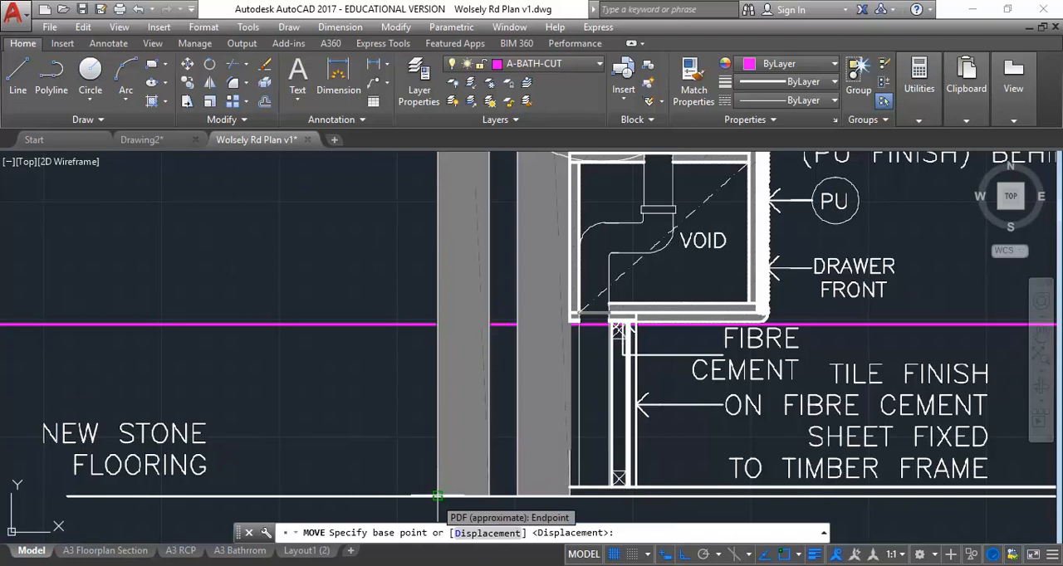
click(437, 496)
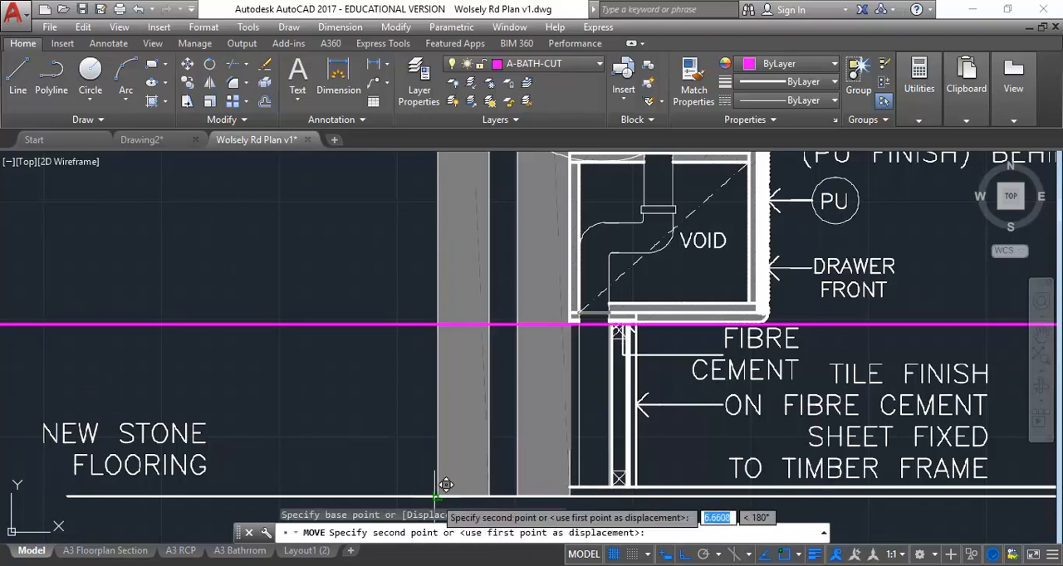
click(437, 325)
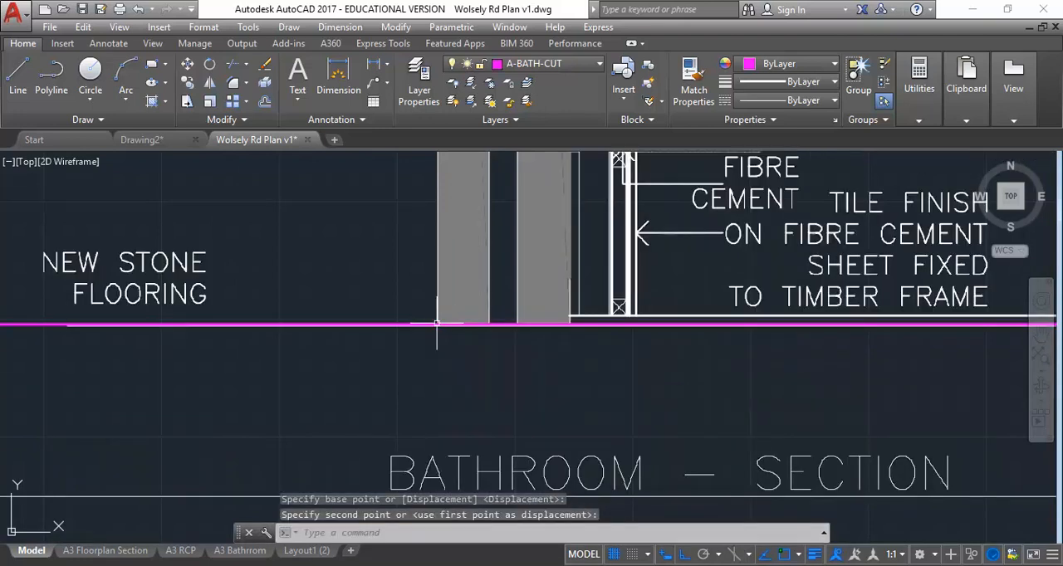
Step: Clip the PDF underlay with a rectangular boundary around bathroom section 5 and its title, and clear the selection
scroll(510, 264, down, 4)
middle_drag(513, 264, 414, 419)
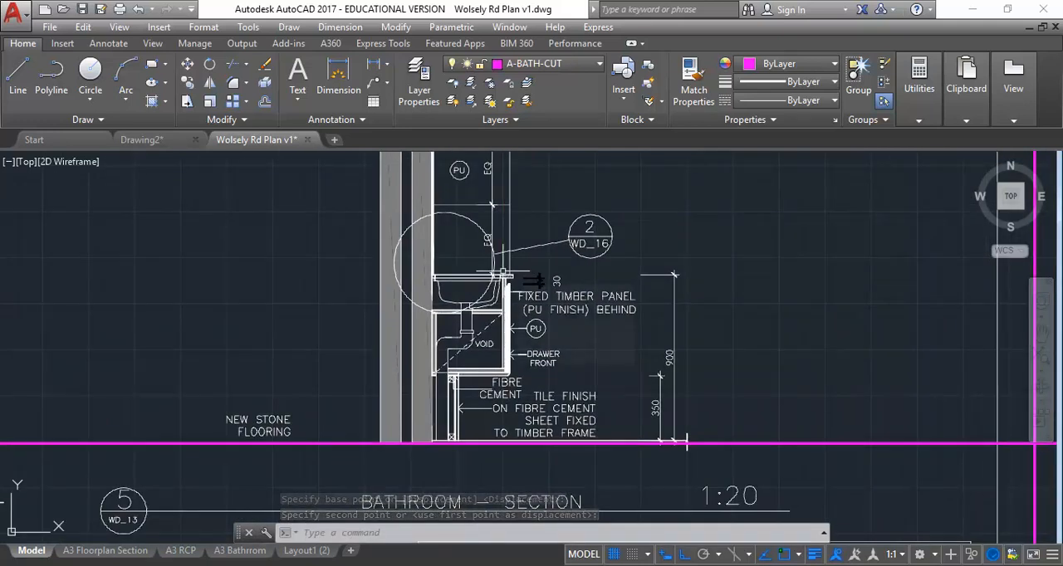
scroll(502, 272, down, 7)
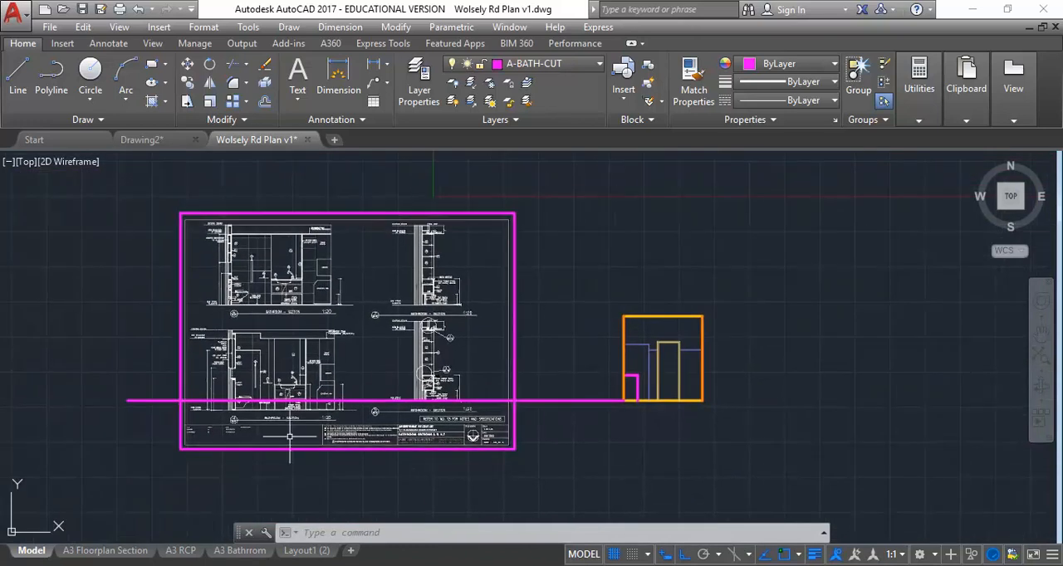
click(236, 450)
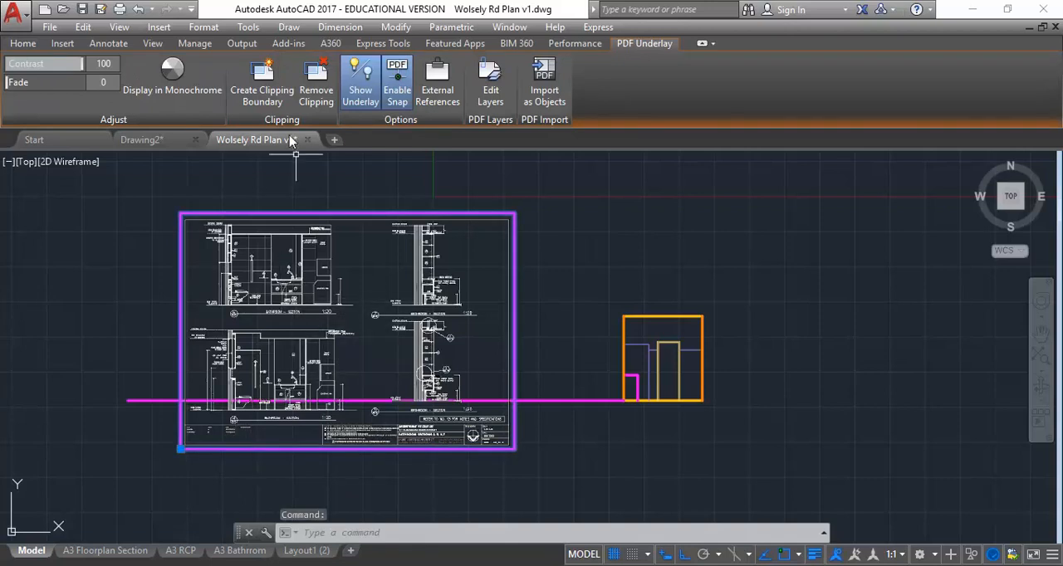
click(262, 75)
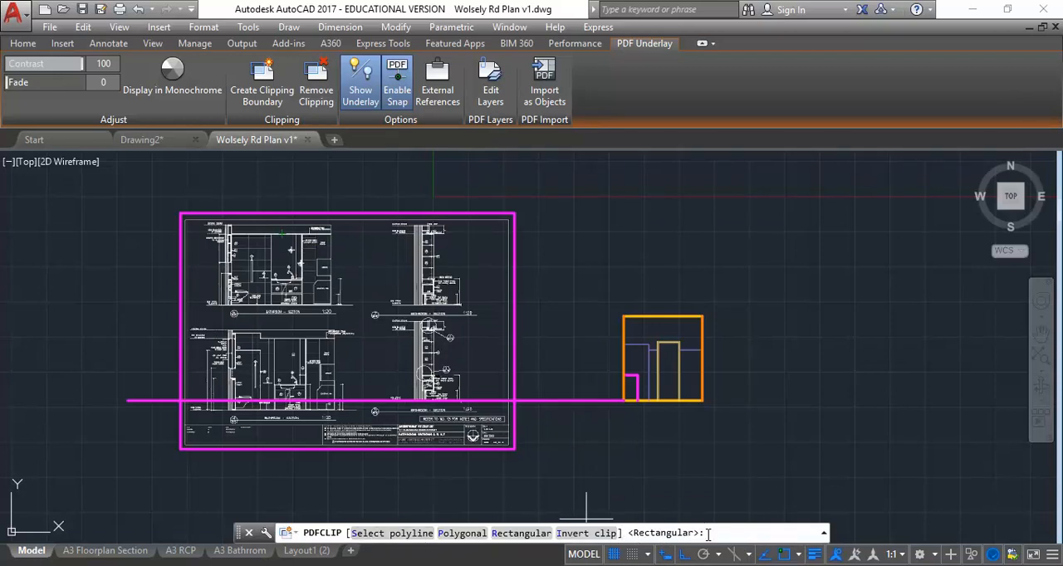
click(521, 533)
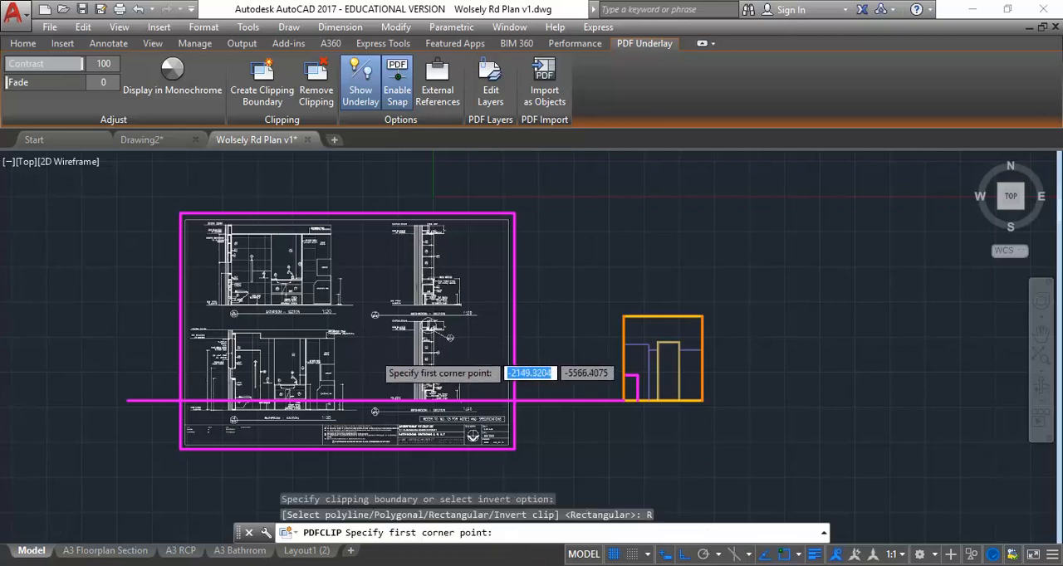
scroll(376, 349, up, 2)
scroll(308, 228, up, 3)
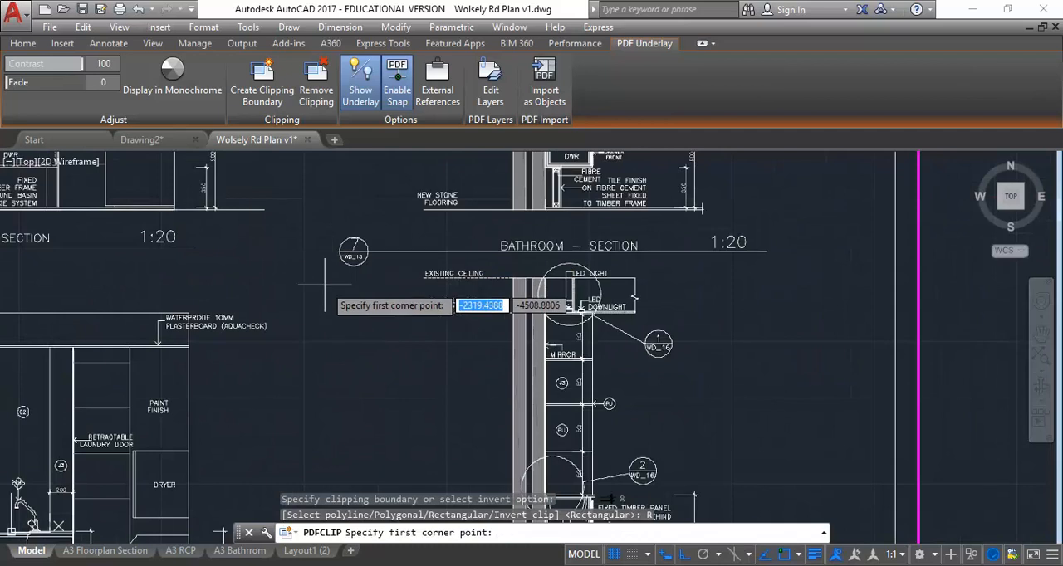
scroll(286, 286, up, 3)
click(297, 204)
scroll(436, 330, down, 4)
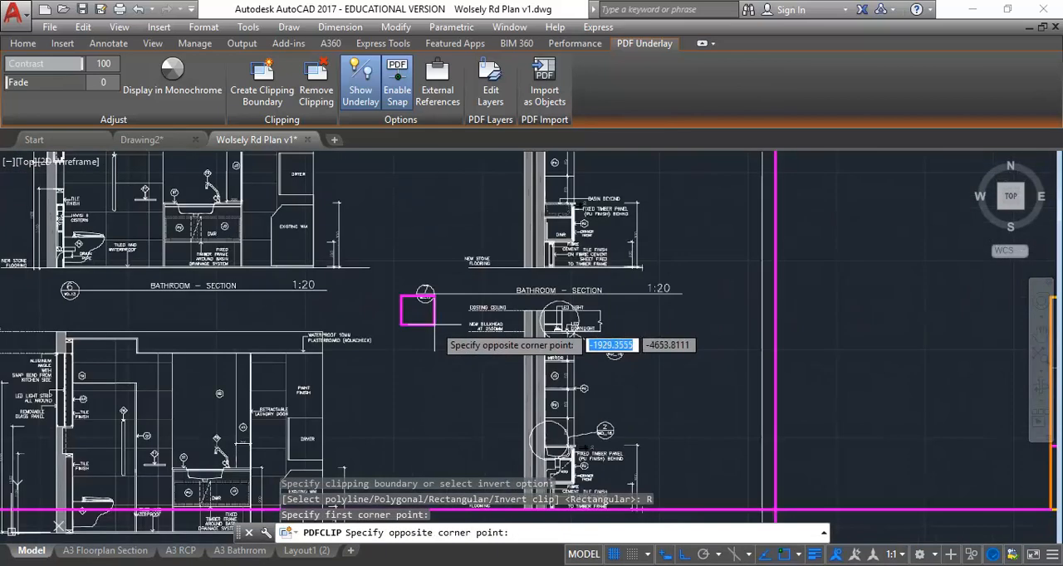
scroll(714, 436, up, 2)
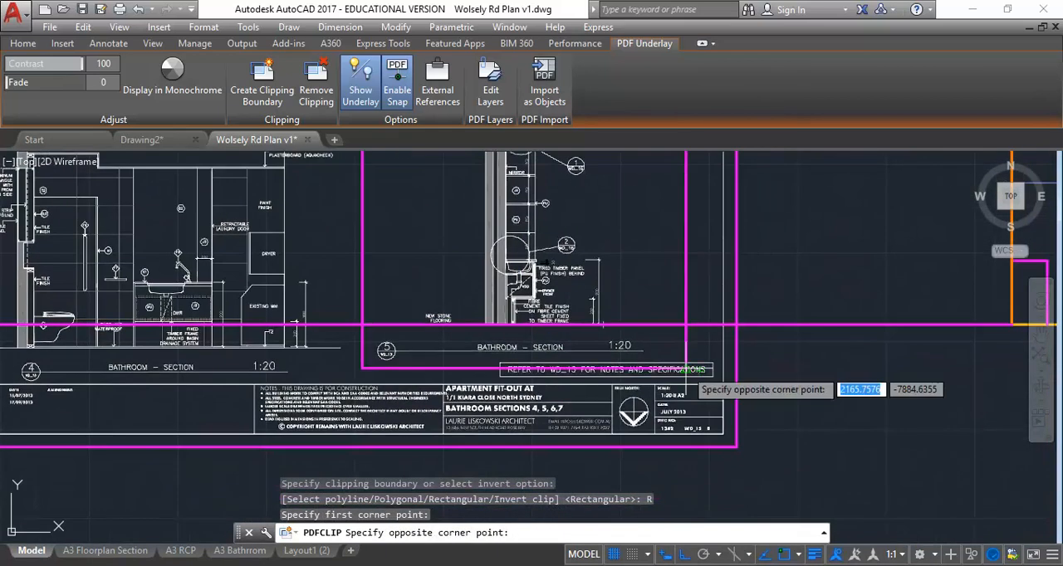
scroll(683, 391, up, 2)
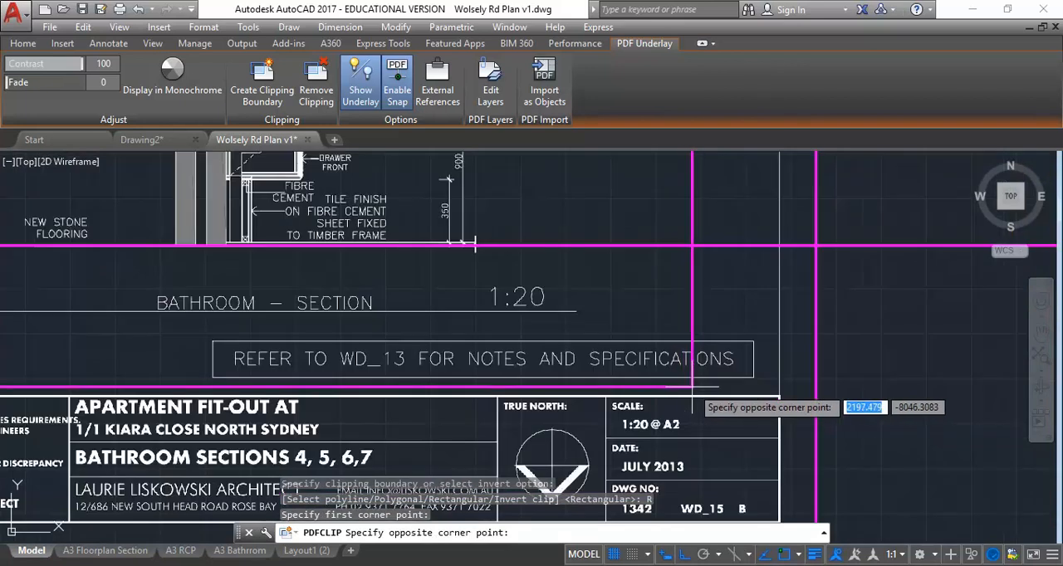
click(692, 387)
scroll(582, 365, down, 6)
middle_drag(607, 347, 539, 396)
key(Escape)
key(Escape)
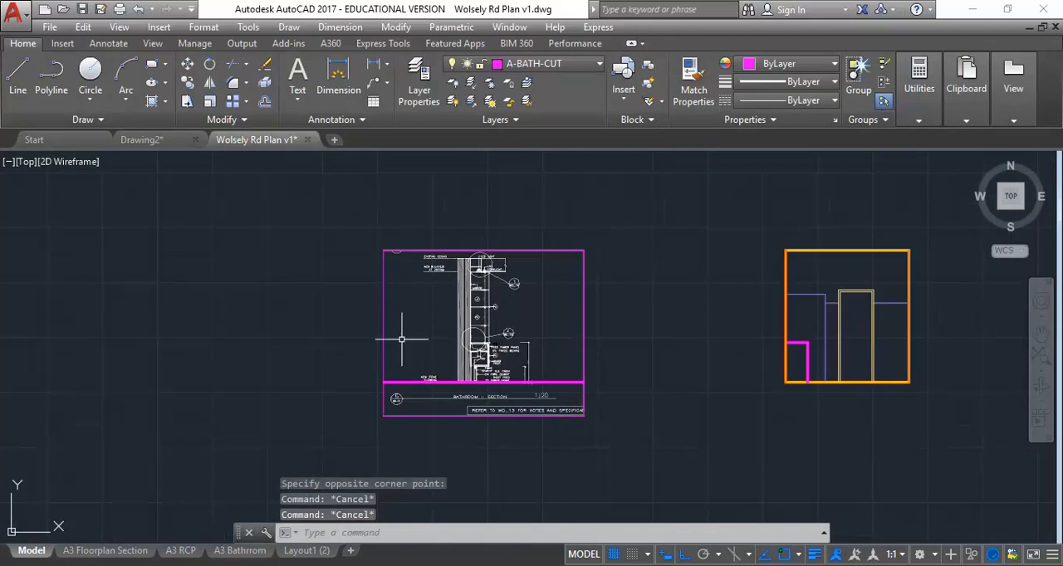
scroll(401, 339, up, 2)
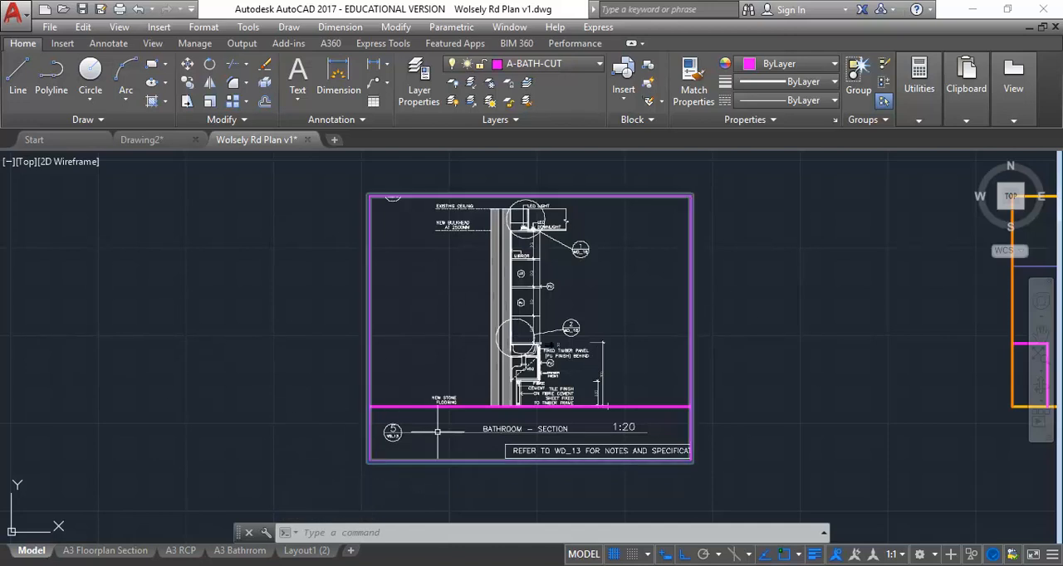
scroll(561, 423, up, 2)
scroll(512, 346, down, 2)
middle_drag(511, 345, 288, 395)
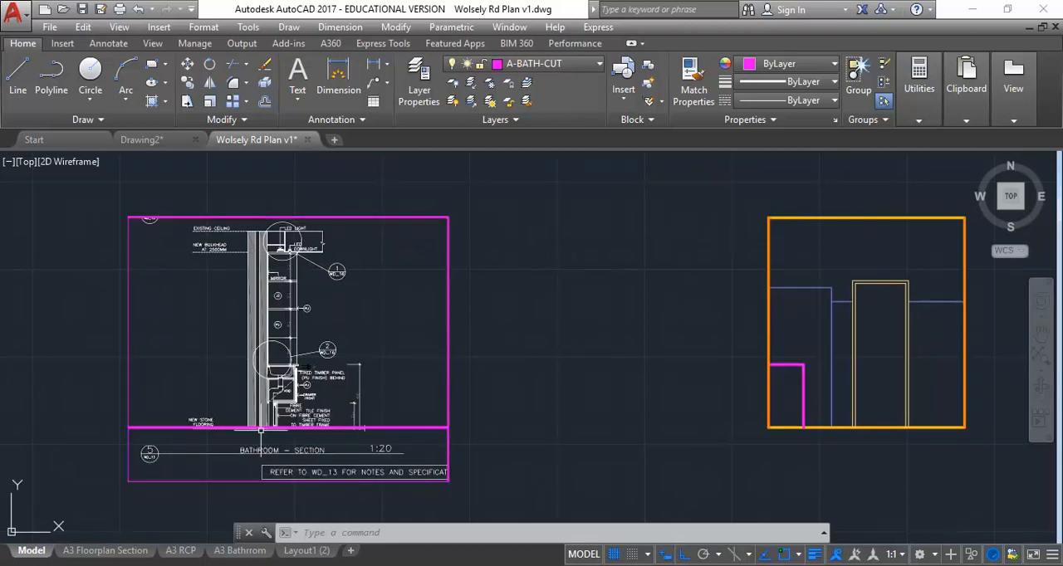
Step: Move the clipped PDF underlay horizontally towards the bathroom elevation so section 5 sits right beside it
scroll(270, 421, up, 2)
scroll(269, 418, down, 4)
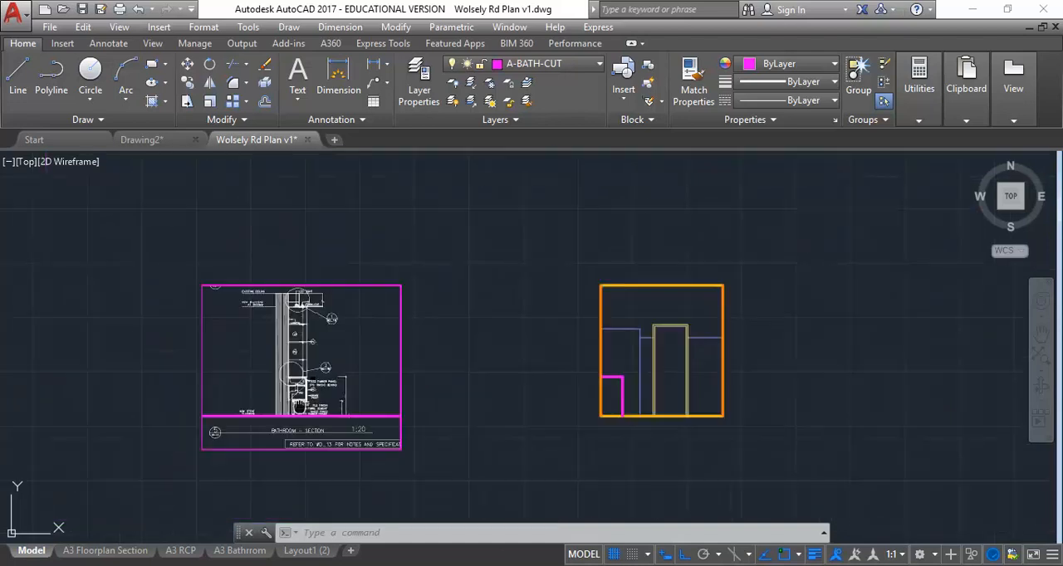
click(410, 266)
click(332, 328)
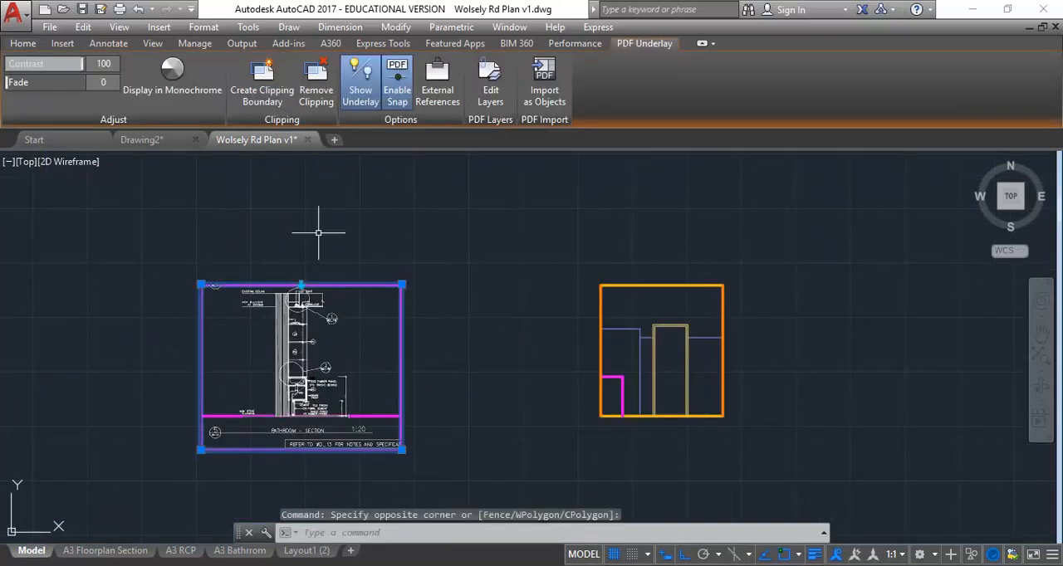
click(23, 44)
click(188, 65)
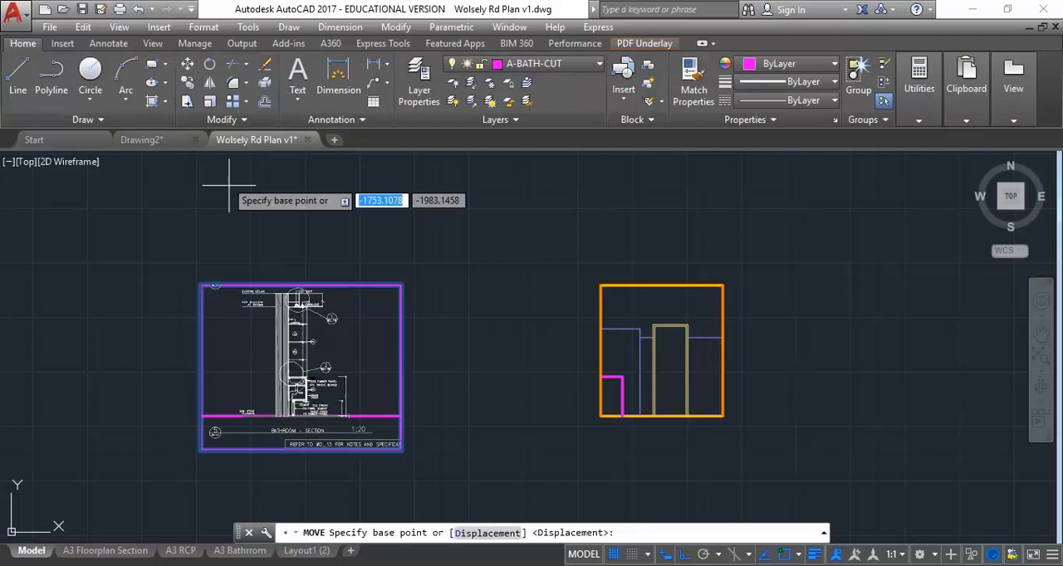
click(226, 203)
click(408, 203)
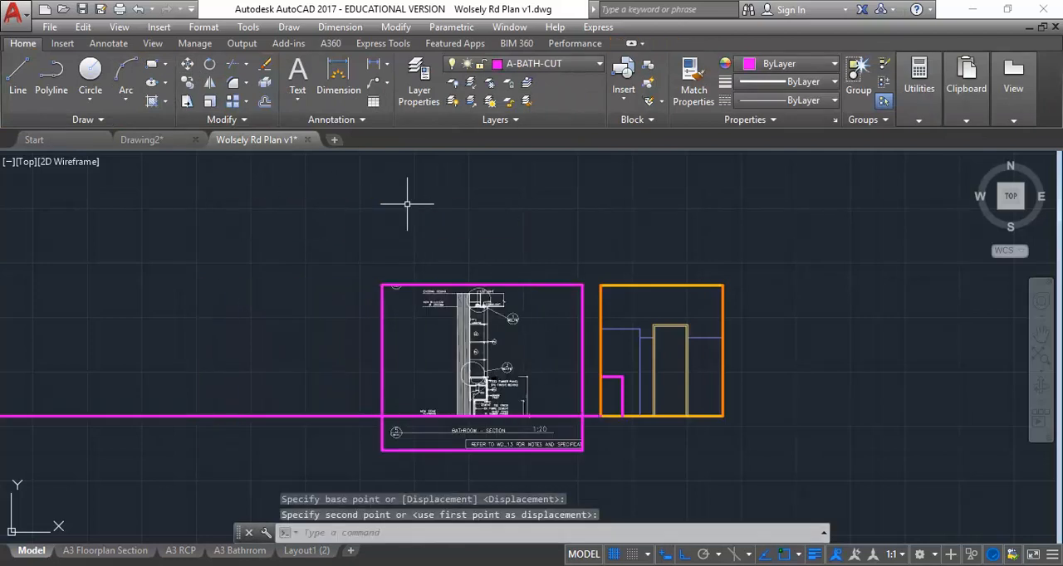
Step: Draw a horizontal check line from the top outer corner of section 5's vanity benchtop across the vanity outline in the bathroom elevation
scroll(493, 374, up, 4)
scroll(442, 391, up, 4)
scroll(444, 391, down, 2)
mouse_move(443, 391)
middle_down()
mouse_move(421, 327)
mouse_move(430, 376)
middle_up()
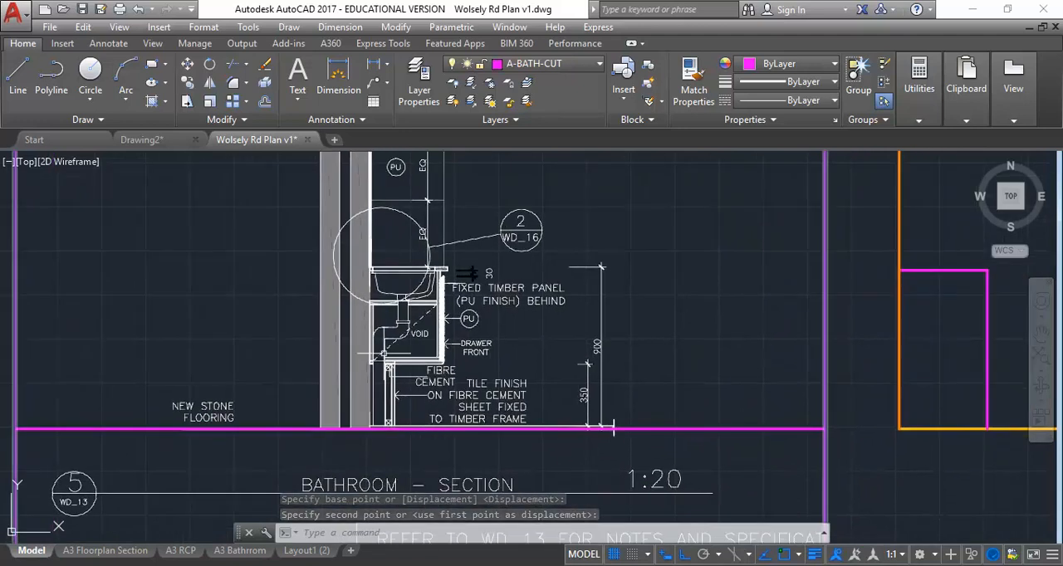
scroll(431, 377, up, 2)
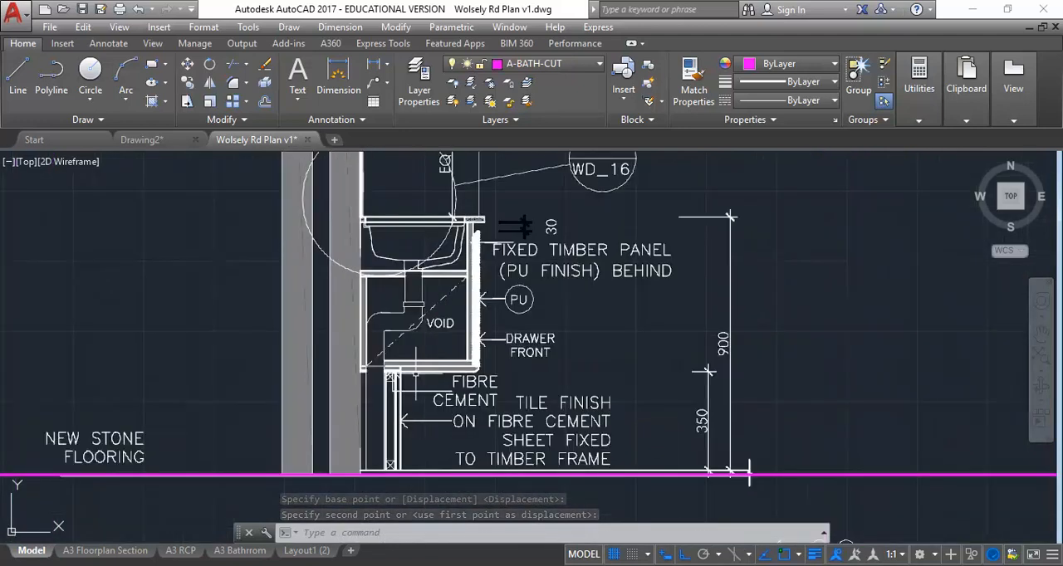
click(18, 73)
scroll(435, 359, up, 2)
middle_drag(435, 351, 434, 420)
scroll(435, 420, down, 1)
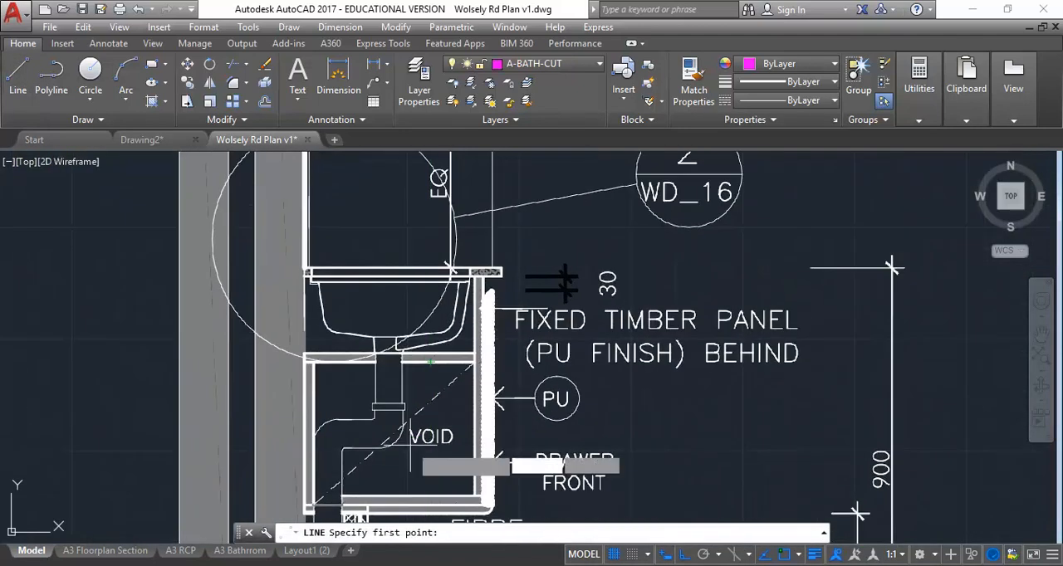
scroll(448, 264, up, 2)
click(531, 274)
scroll(664, 252, down, 4)
middle_drag(665, 251, 396, 263)
middle_drag(736, 288, 360, 300)
middle_drag(809, 285, 672, 276)
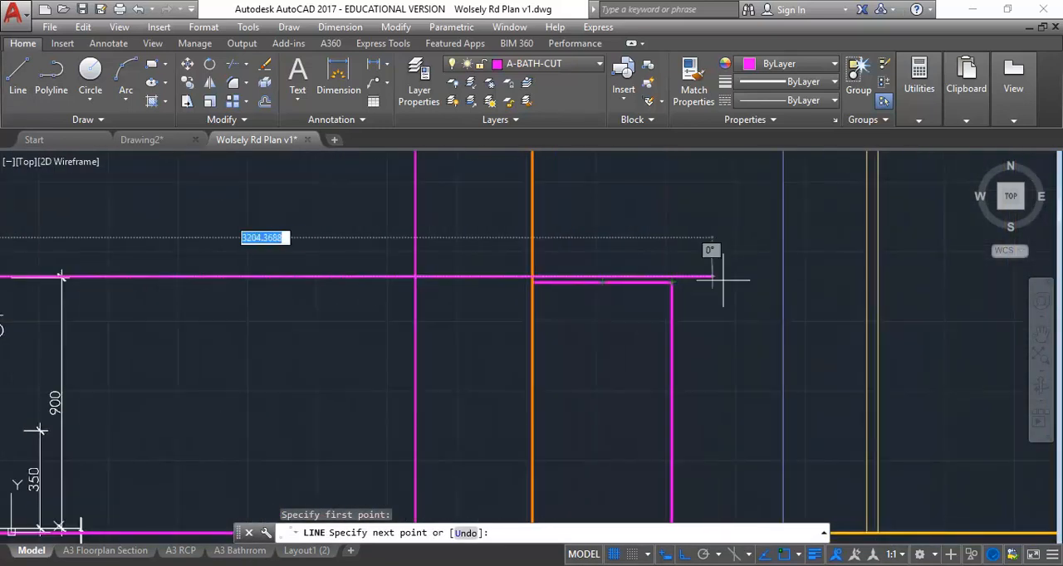
middle_drag(739, 322, 721, 247)
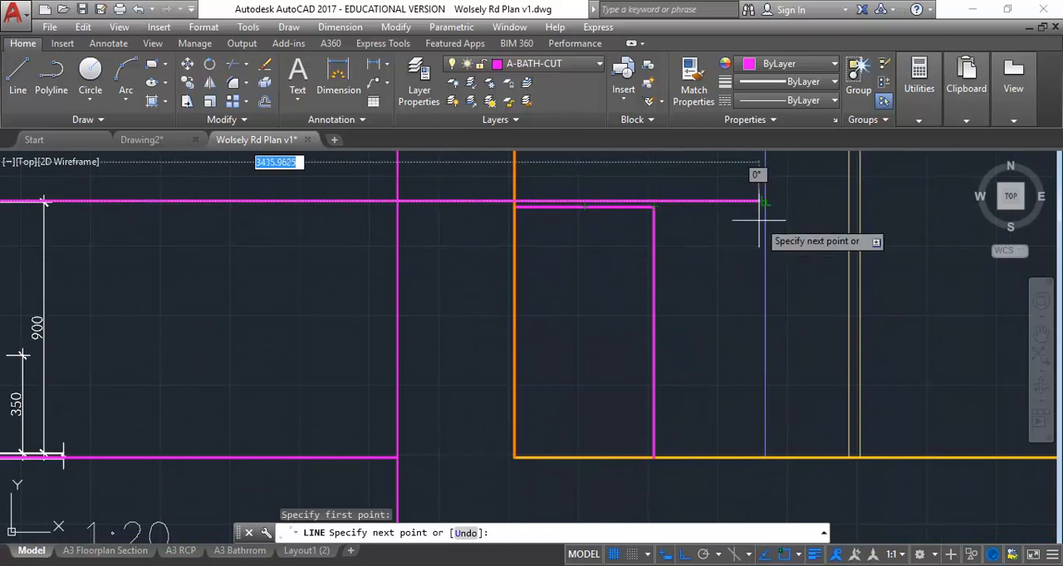
middle_drag(755, 218, 593, 277)
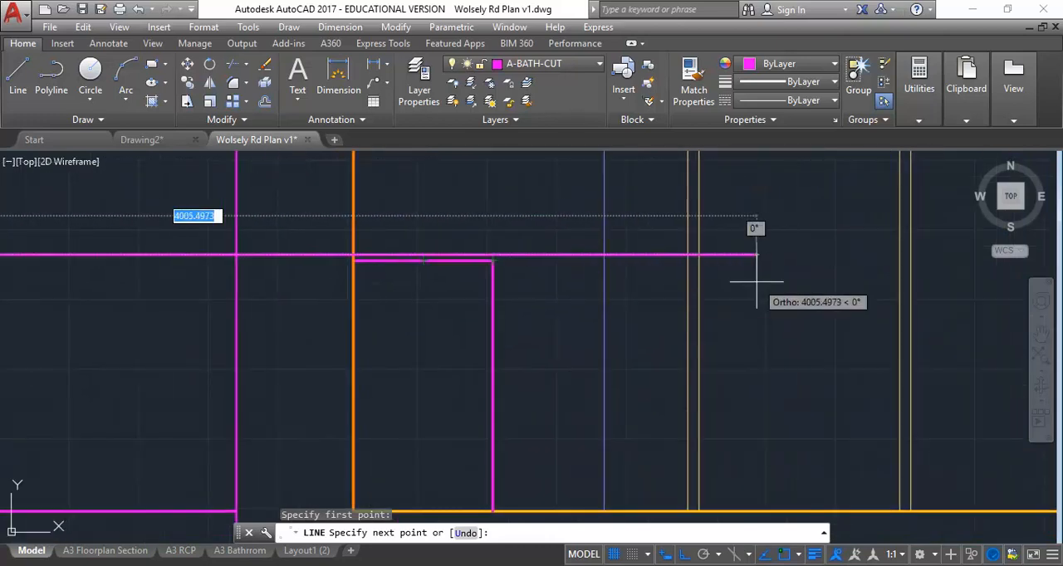
click(631, 255)
right_click(630, 255)
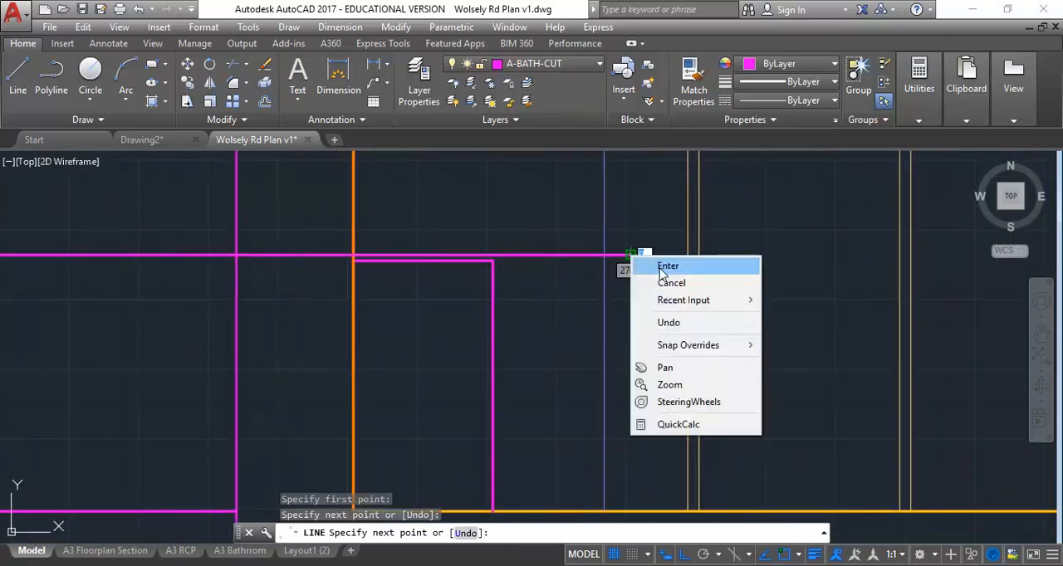
click(652, 265)
scroll(515, 265, down, 3)
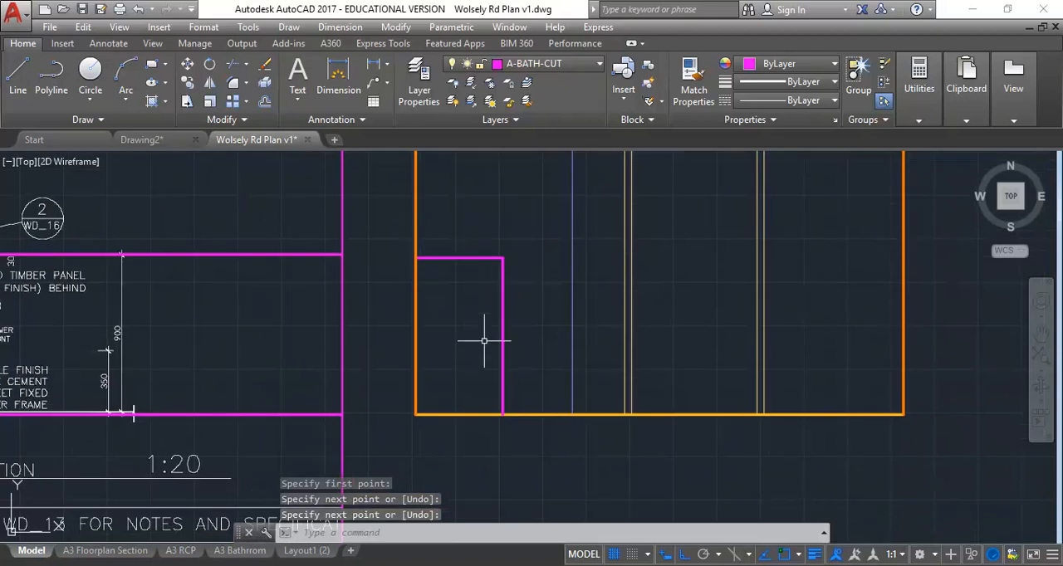
Step: Compare section 5's benchtop level with the elevation's vanity outline and delete the horizontal check line
scroll(423, 295, down, 4)
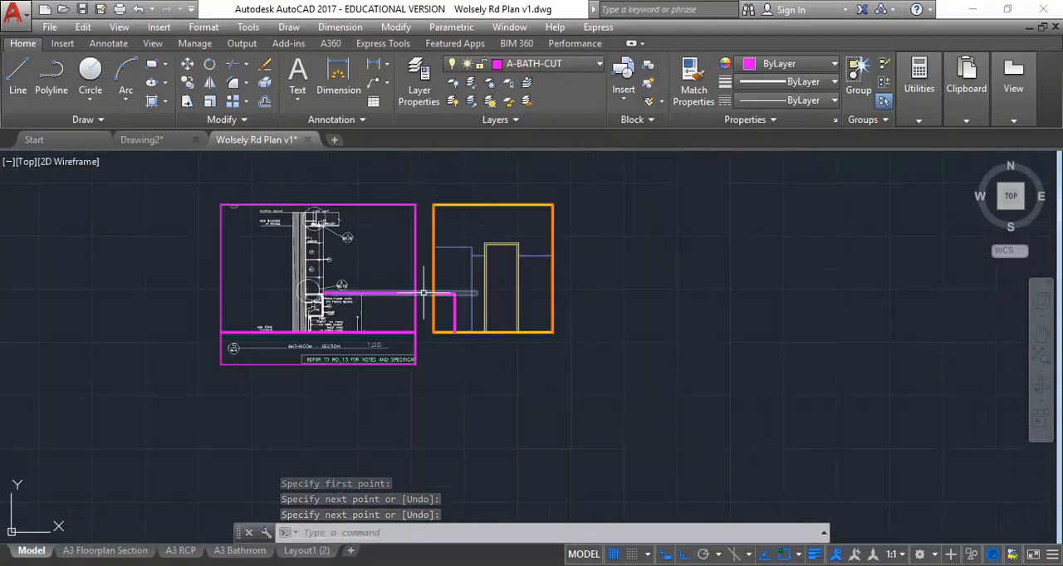
scroll(423, 294, up, 2)
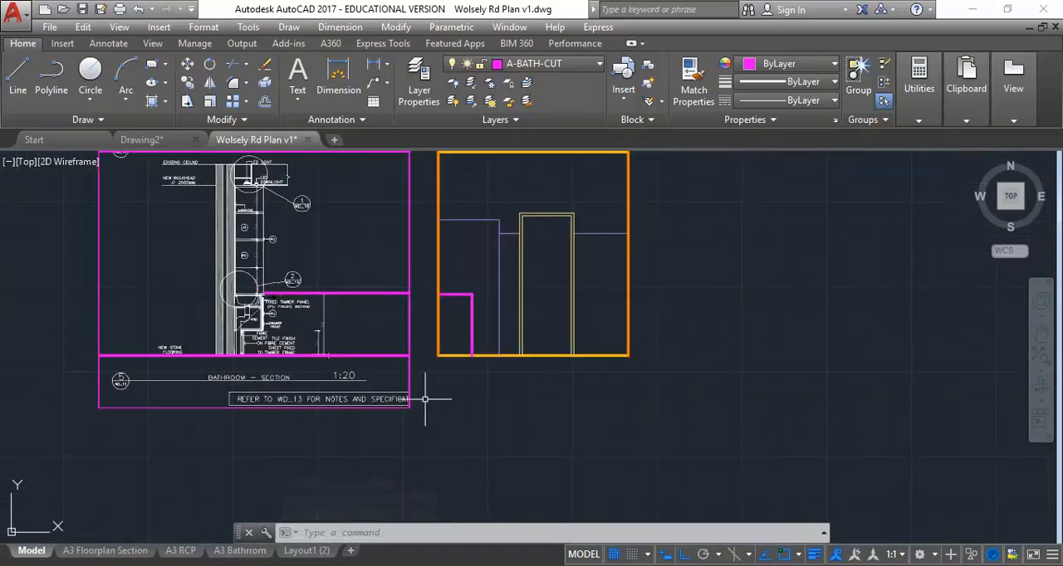
scroll(427, 365, up, 2)
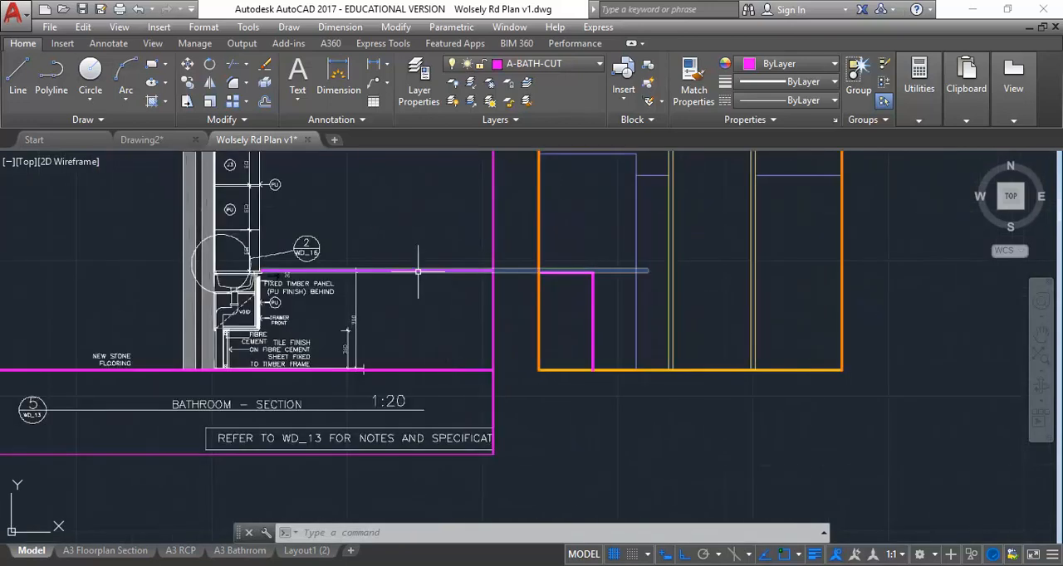
click(417, 271)
scroll(548, 407, down, 4)
scroll(522, 380, up, 2)
scroll(499, 382, up, 2)
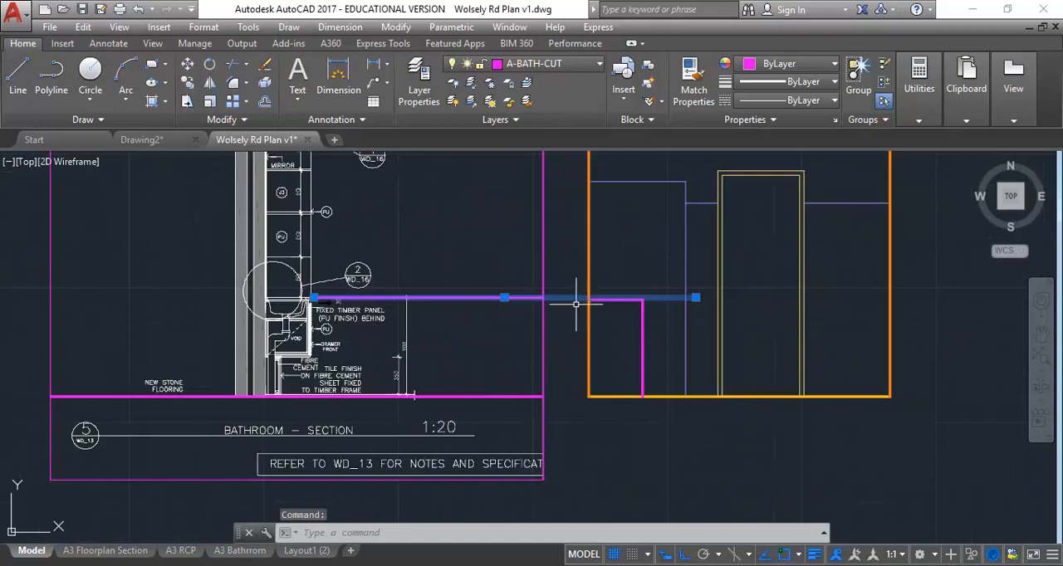
key(Delete)
Step: Move the clipped PDF underlay horizontally away from the bathroom elevation, leaving a wide gap between them, and clear the selection
scroll(516, 414, down, 4)
click(309, 246)
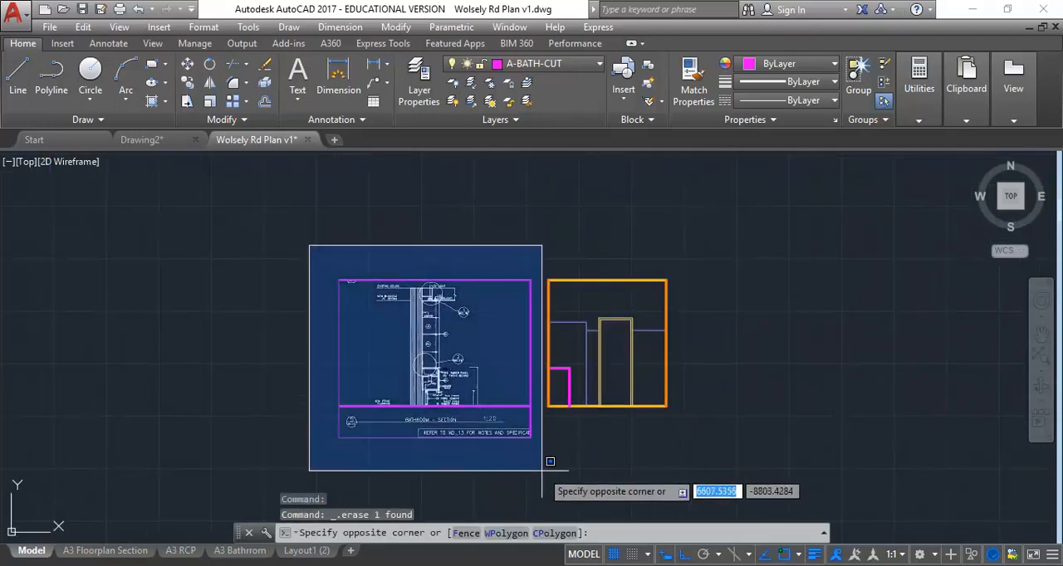
click(537, 469)
click(483, 439)
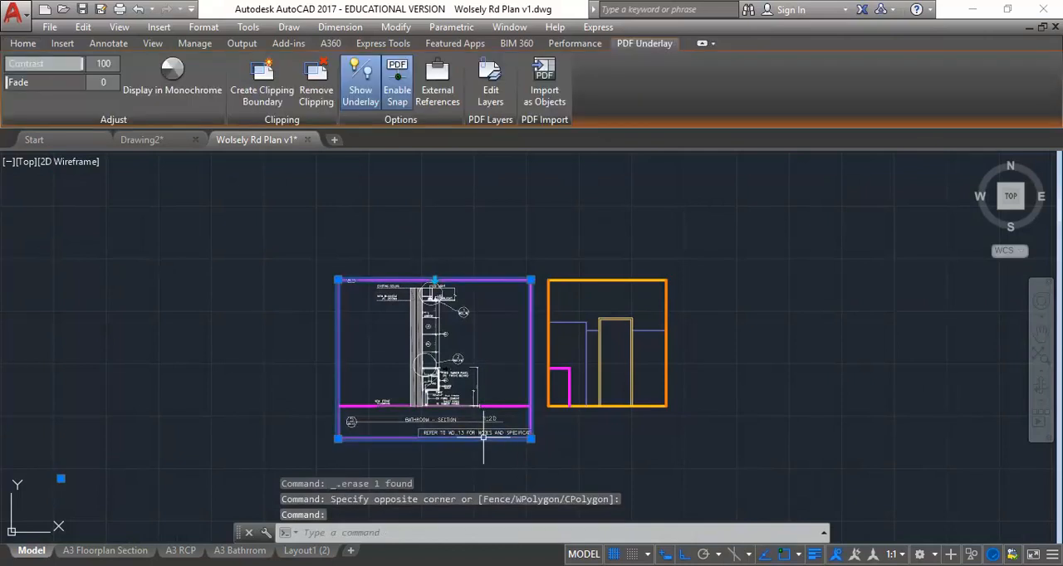
click(23, 45)
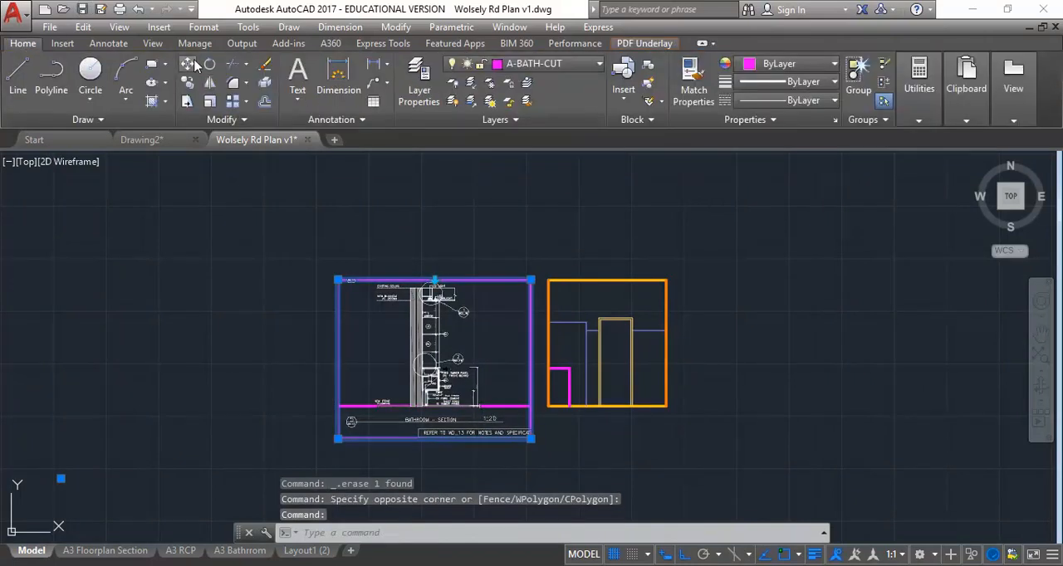
click(188, 64)
click(455, 216)
click(336, 269)
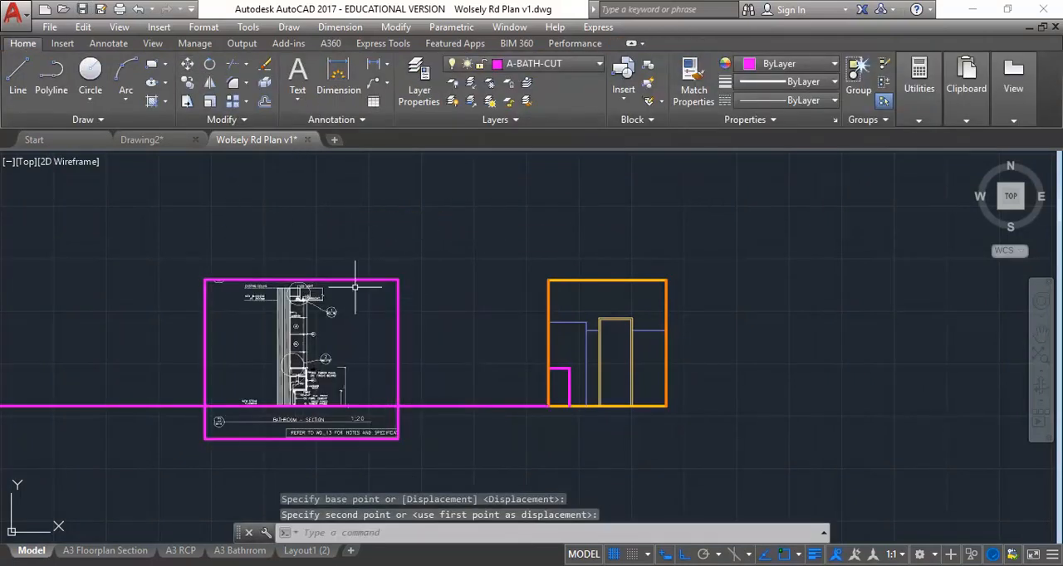
key(Escape)
key(Escape)
middle_drag(423, 377, 437, 365)
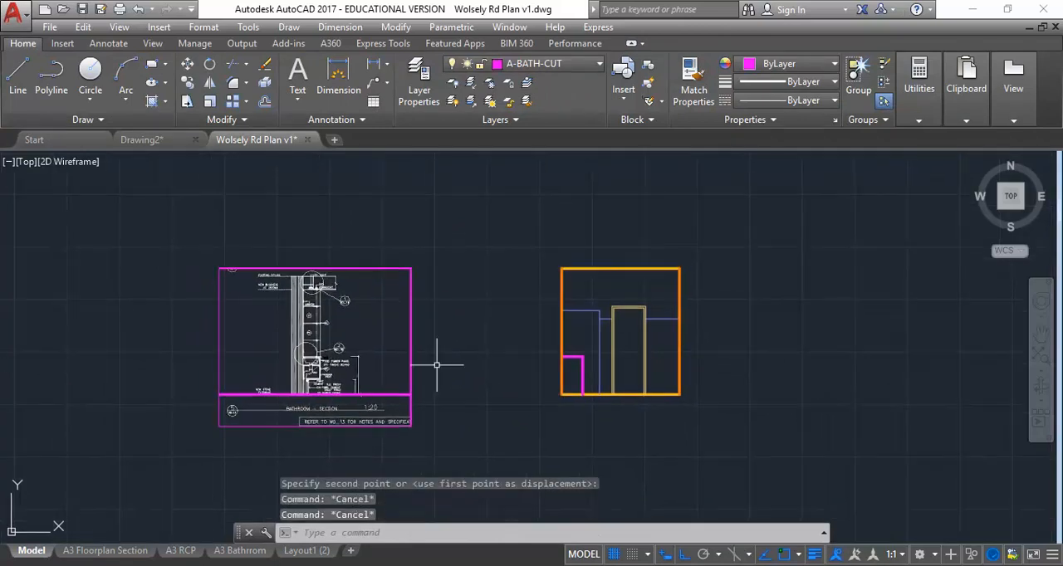
Step: Delete the long horizontal guide line at floor level between the PDF underlay and the bathroom elevation
scroll(462, 375, up, 2)
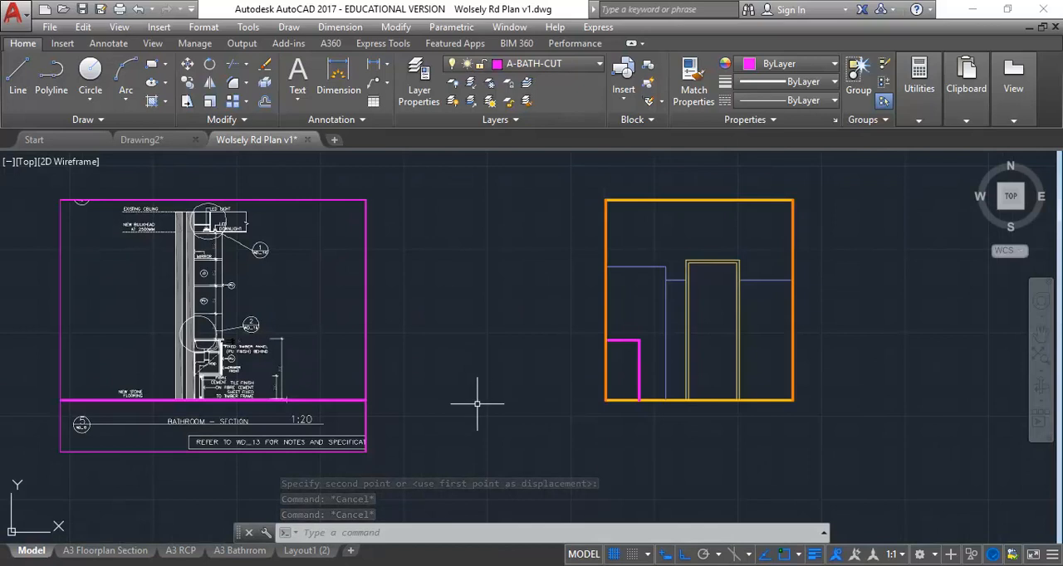
click(475, 400)
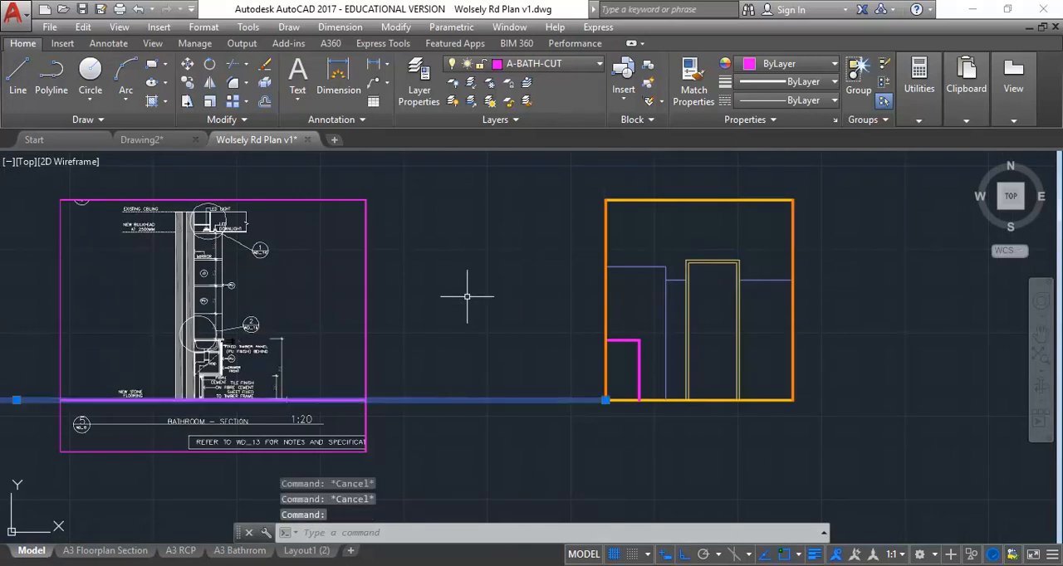
key(Delete)
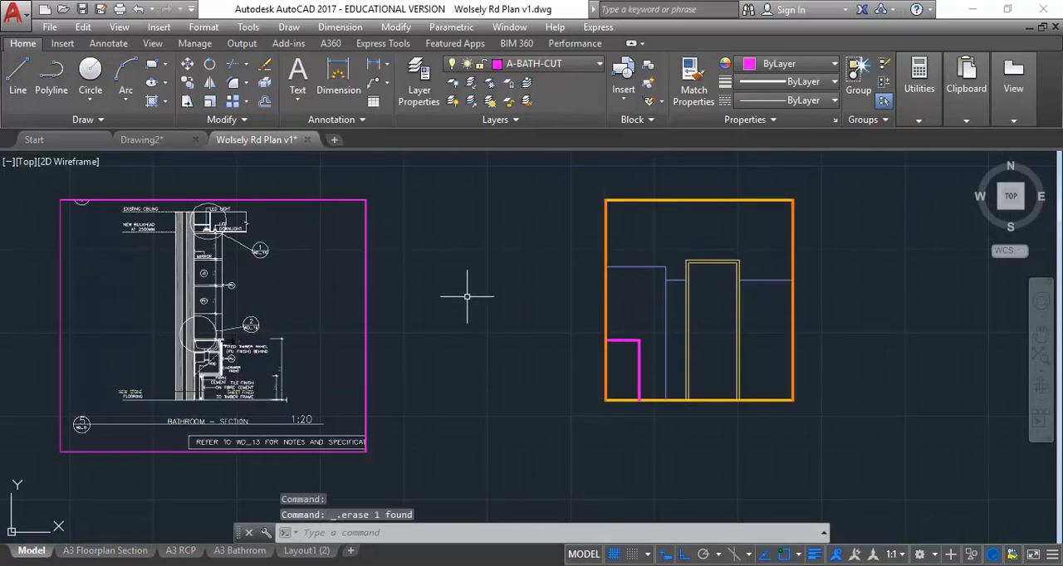
Step: Draw a horizontal line about 11054 long from the benchtop's outer corner in section 5 across and past the bathroom elevation
click(17, 75)
scroll(226, 340, up, 5)
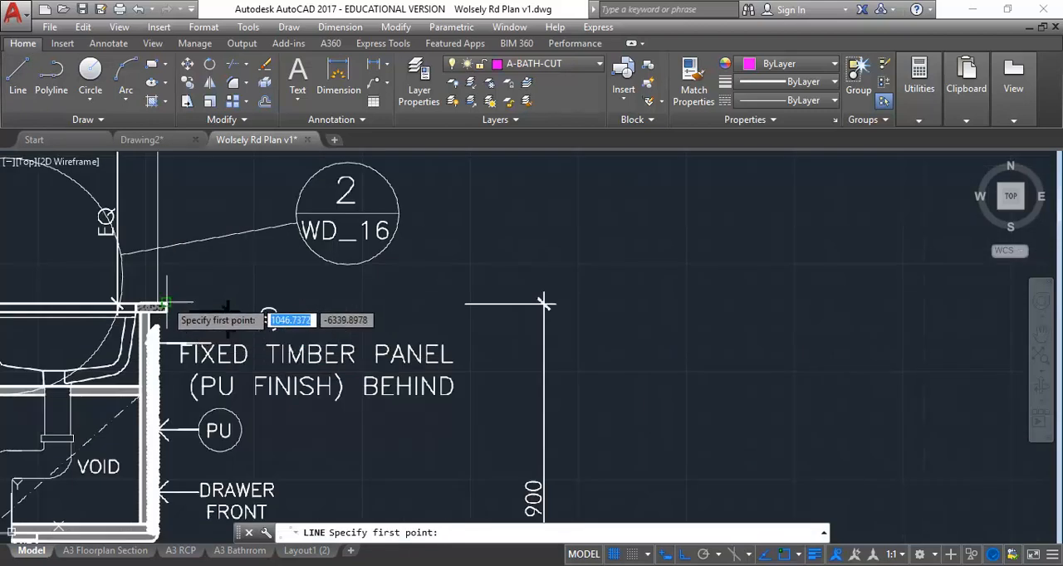
click(166, 304)
scroll(315, 275, down, 4)
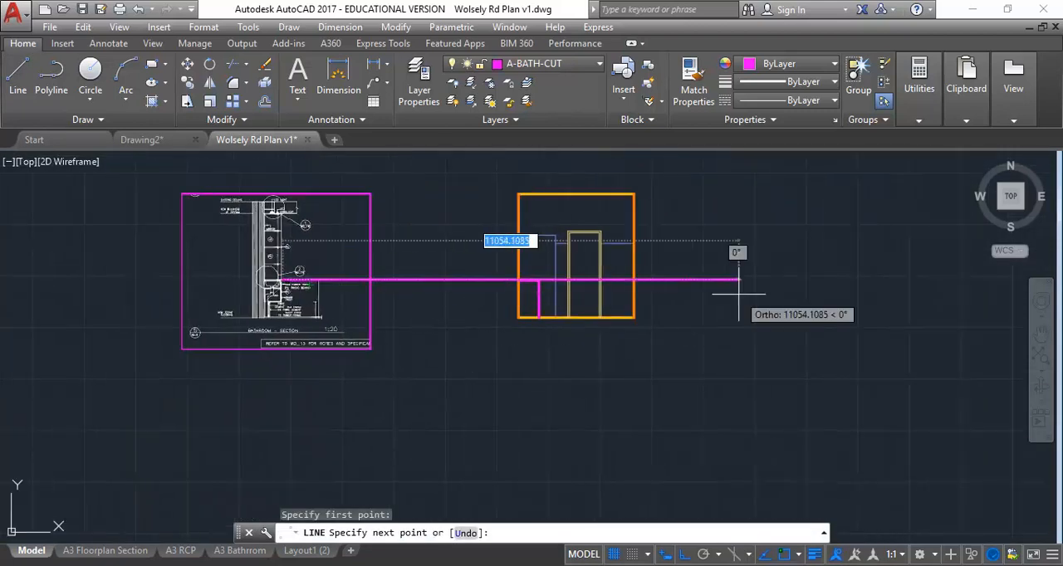
click(738, 281)
right_click(761, 289)
click(776, 297)
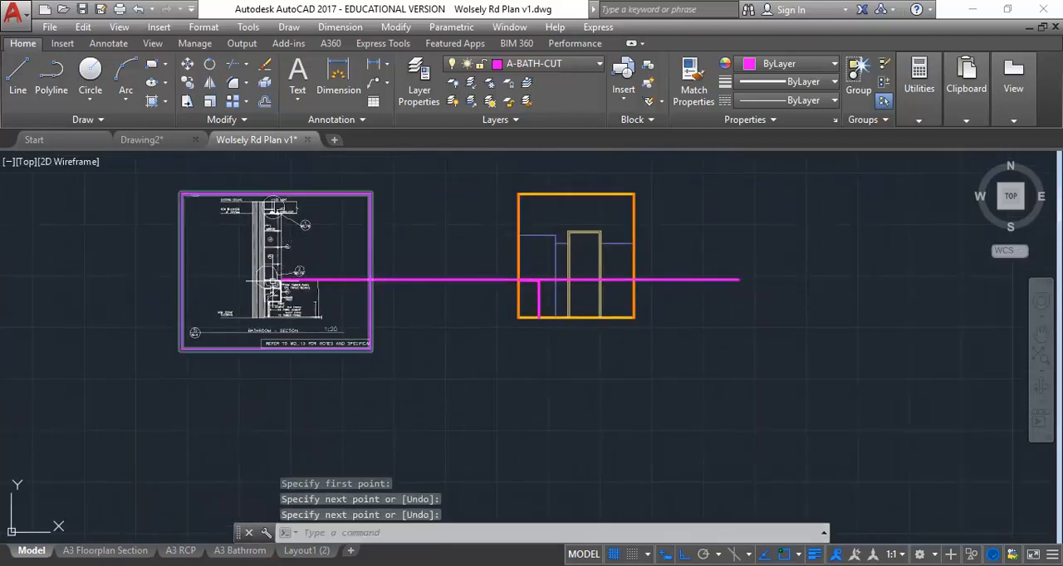
Step: Check the benchtop-level line against the elevation's vanity outline and delete the line
scroll(351, 280, up, 2)
scroll(470, 287, up, 4)
scroll(416, 324, down, 8)
scroll(435, 335, up, 4)
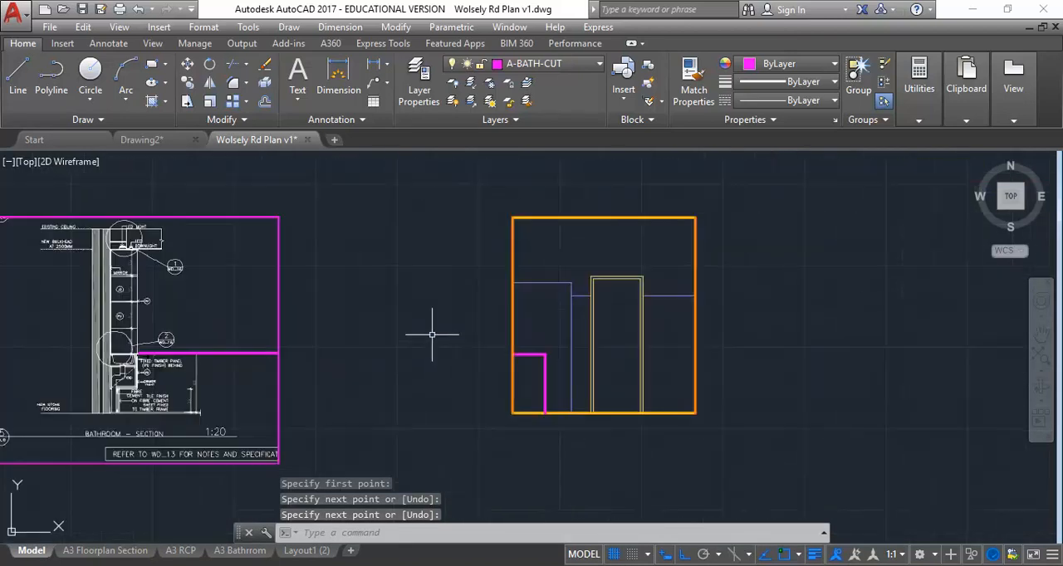
click(412, 353)
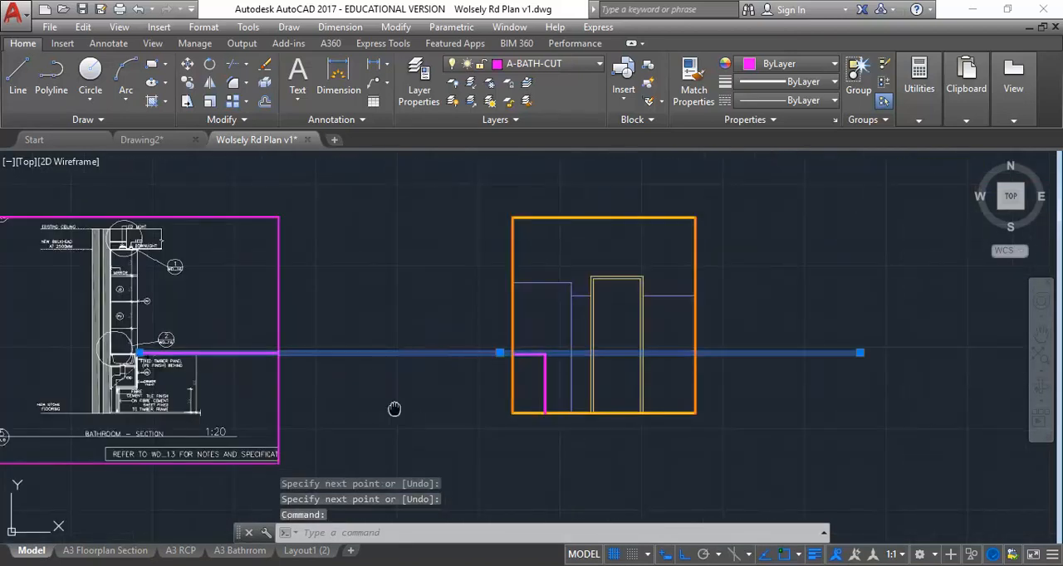
key(Delete)
Step: Remove the clipping from the section 5 PDF underlay to restore the full page, and clear the selection
scroll(425, 360, up, 4)
scroll(217, 331, down, 6)
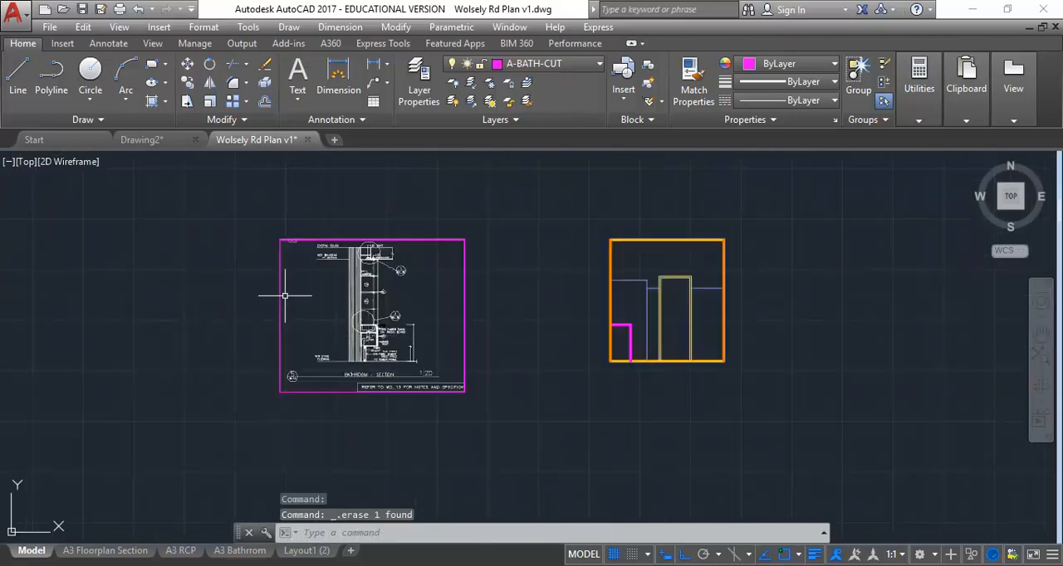
click(282, 296)
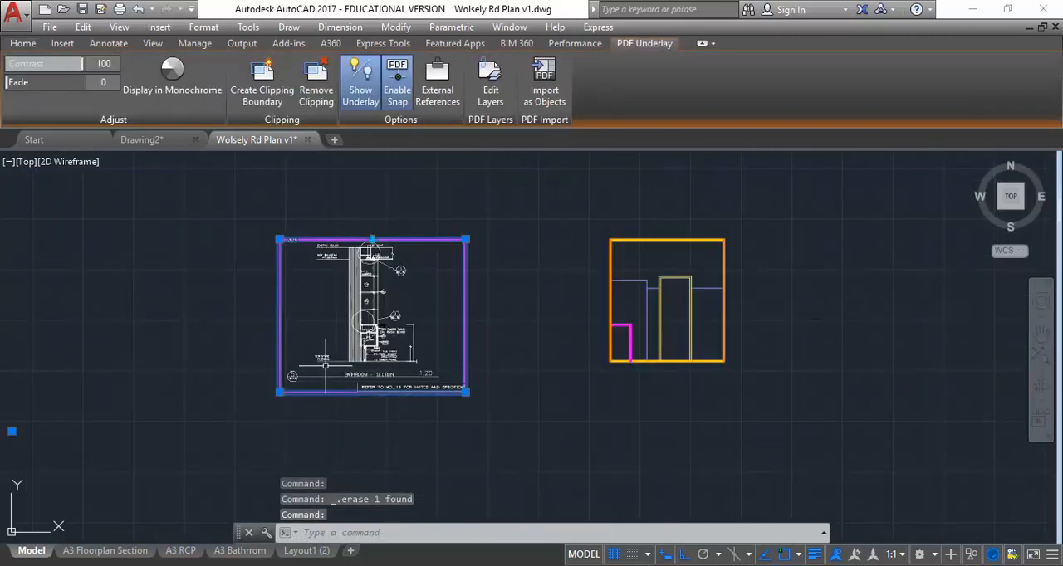
middle_drag(314, 324, 322, 371)
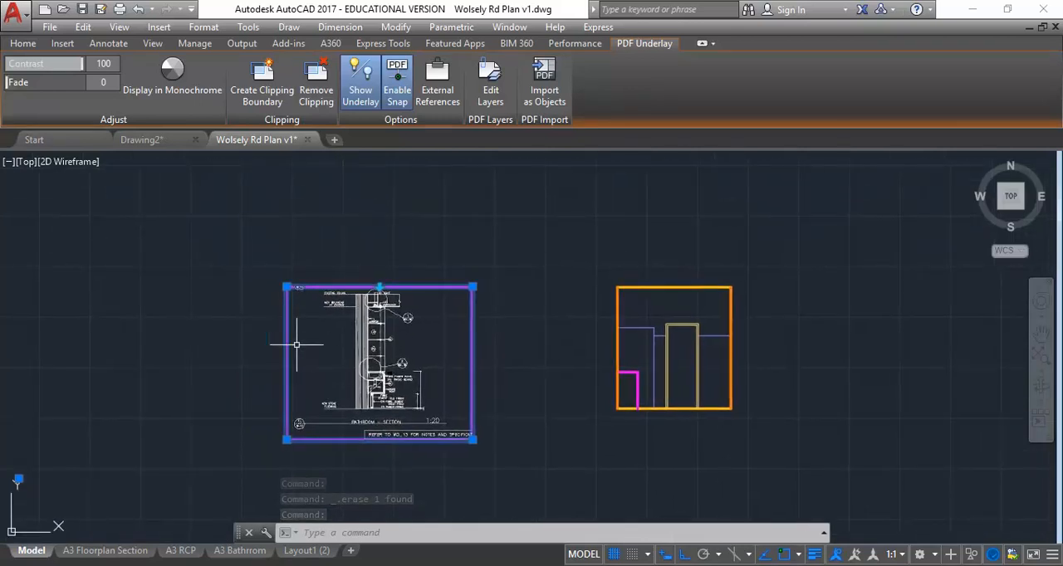
mouse_move(301, 405)
middle_down()
mouse_move(256, 388)
mouse_move(286, 401)
middle_up()
scroll(286, 401, up, 2)
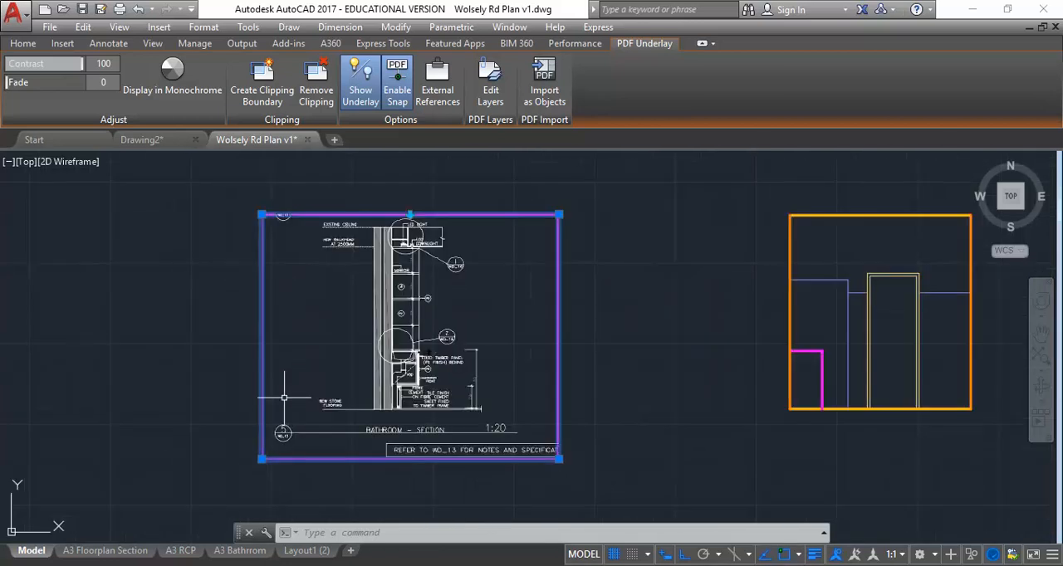
scroll(284, 398, down, 2)
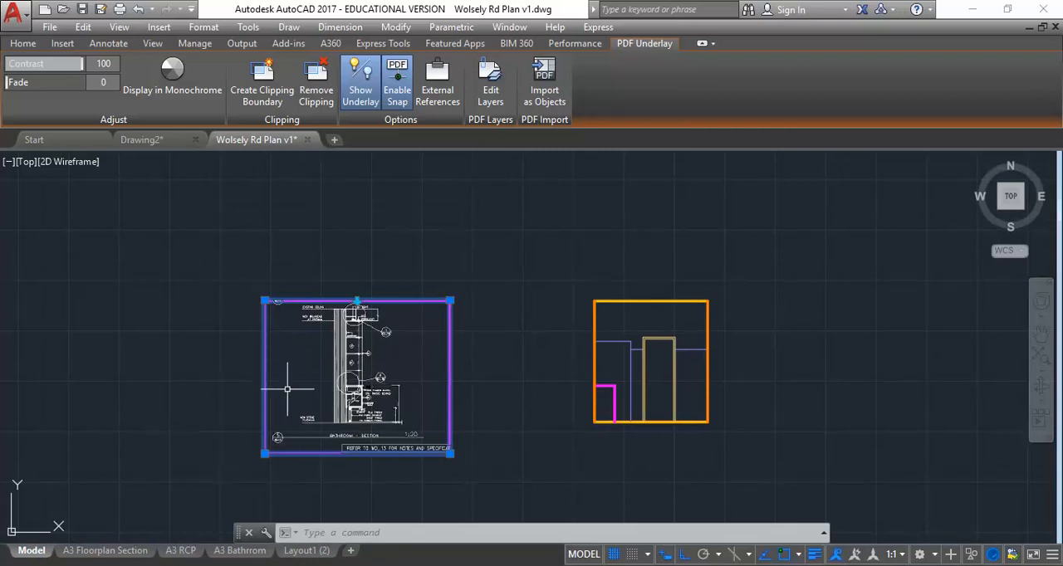
mouse_move(264, 362)
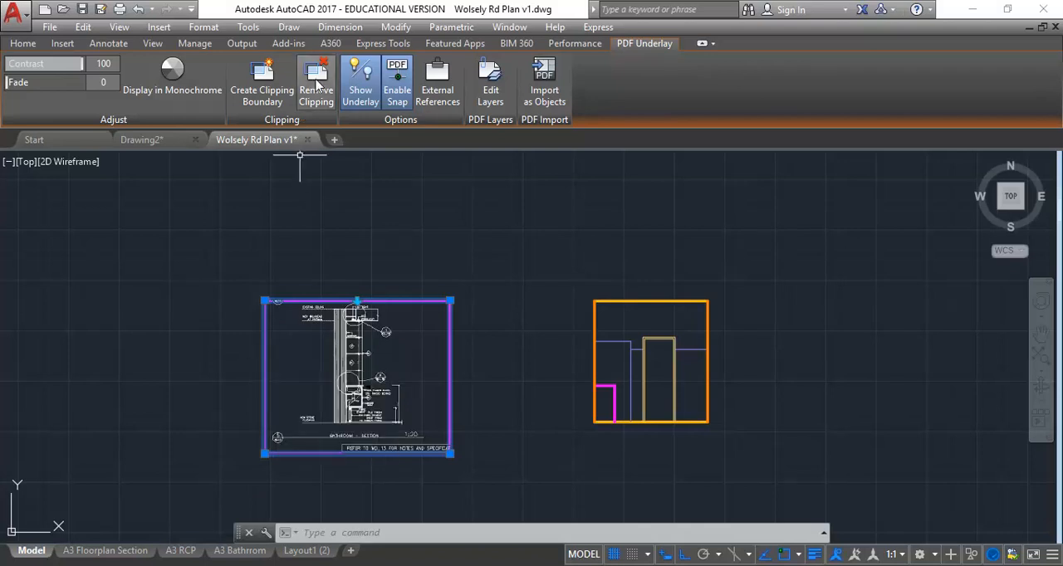
click(315, 81)
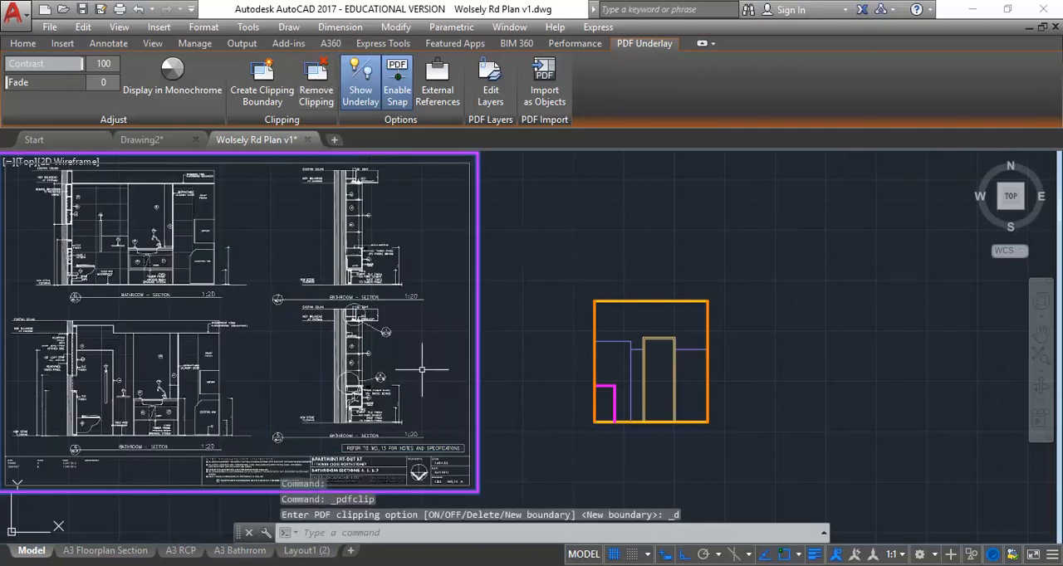
key(Escape)
key(Escape)
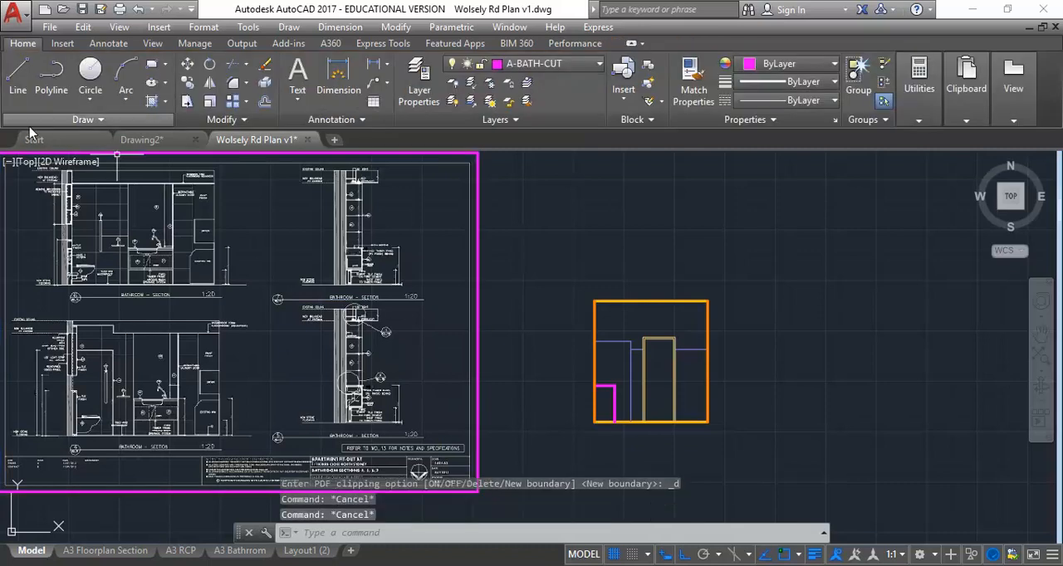
Step: Draw a horizontal line from the benchtop's upper outer corner in section 5 into the bathroom elevation, ending past the vanity outline
click(17, 83)
scroll(399, 349, up, 10)
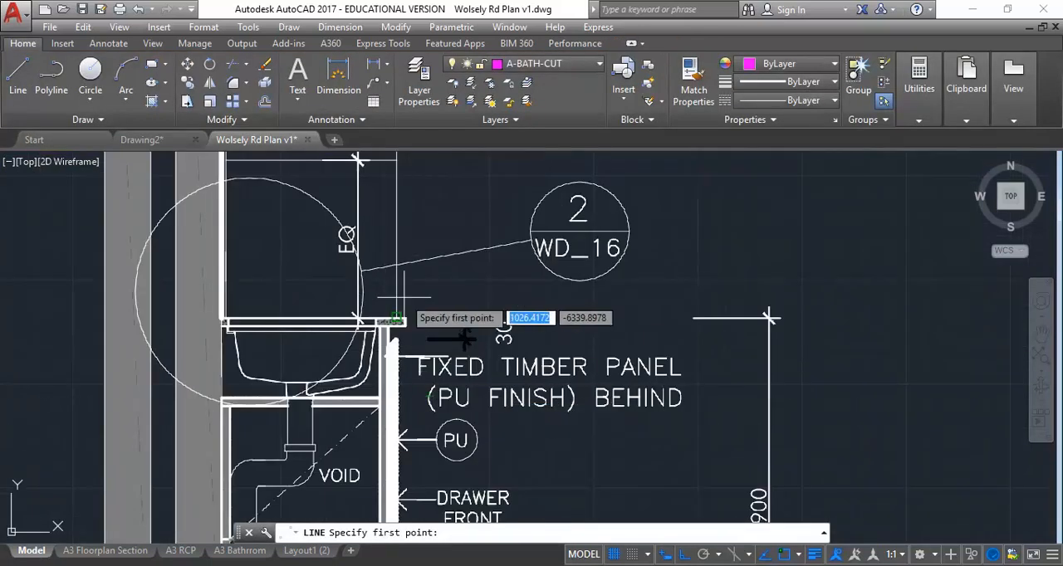
click(398, 344)
scroll(565, 316, down, 8)
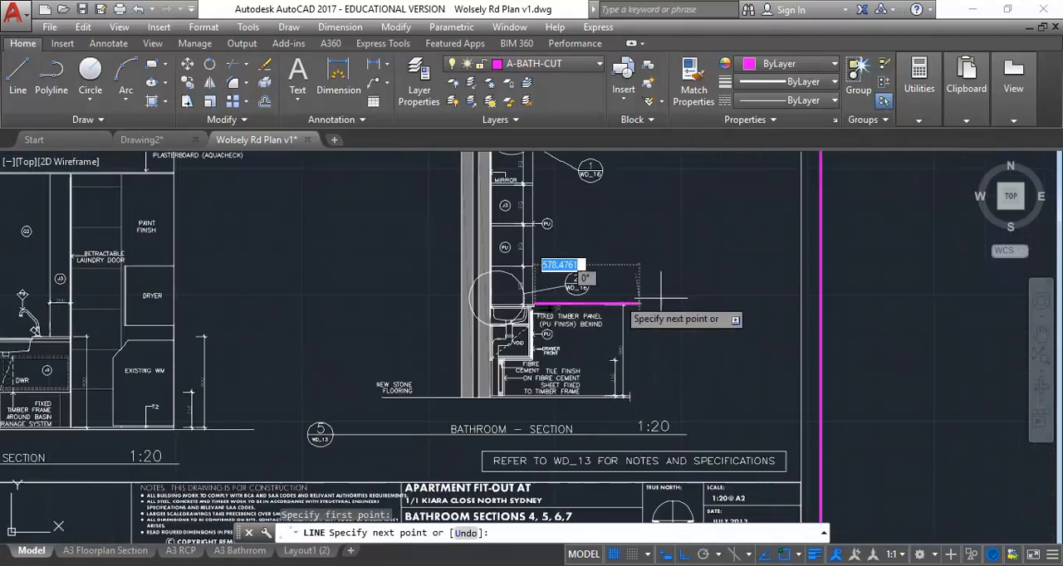
scroll(637, 282, up, 5)
click(717, 280)
right_click(713, 276)
click(730, 281)
scroll(697, 324, down, 10)
scroll(598, 365, up, 4)
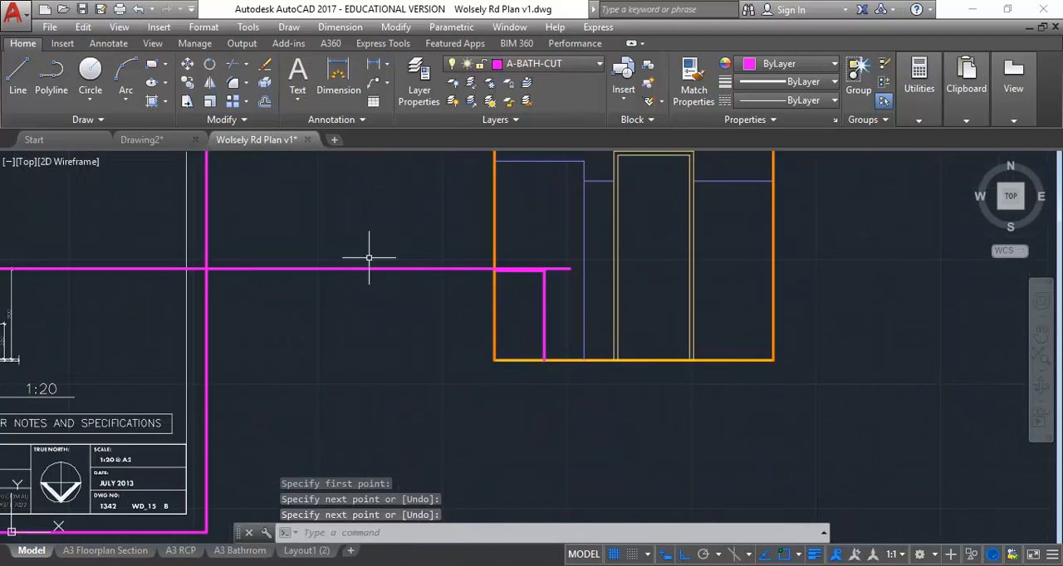
Step: Draw a second horizontal line, about 6443 long, from the benchtop's lower outer corner in section 5 past the elevation's vanity front
scroll(369, 257, down, 2)
scroll(642, 288, up, 6)
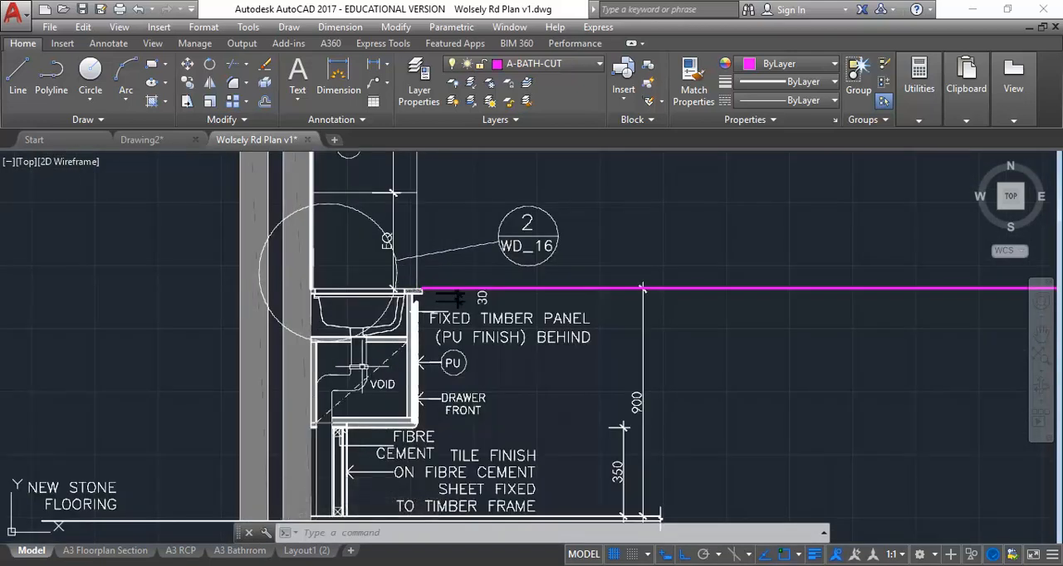
scroll(349, 317, up, 4)
scroll(272, 284, down, 5)
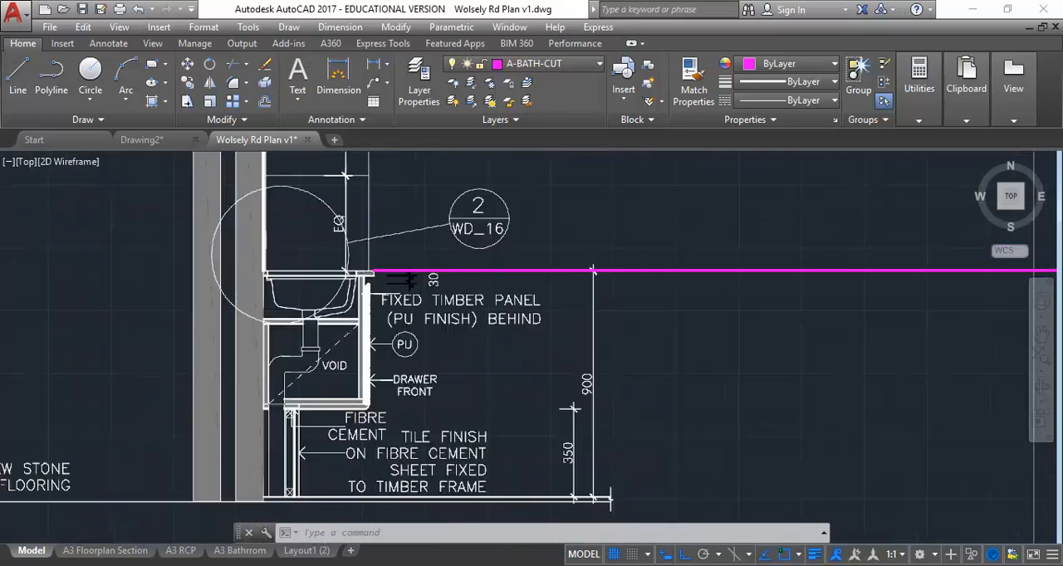
scroll(333, 259, up, 6)
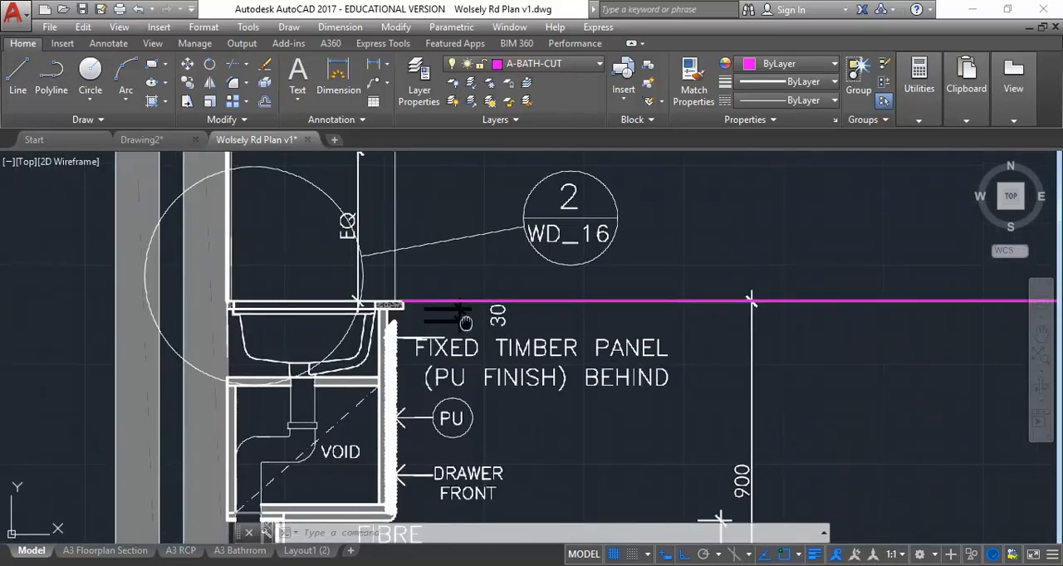
click(20, 91)
scroll(368, 415, up, 5)
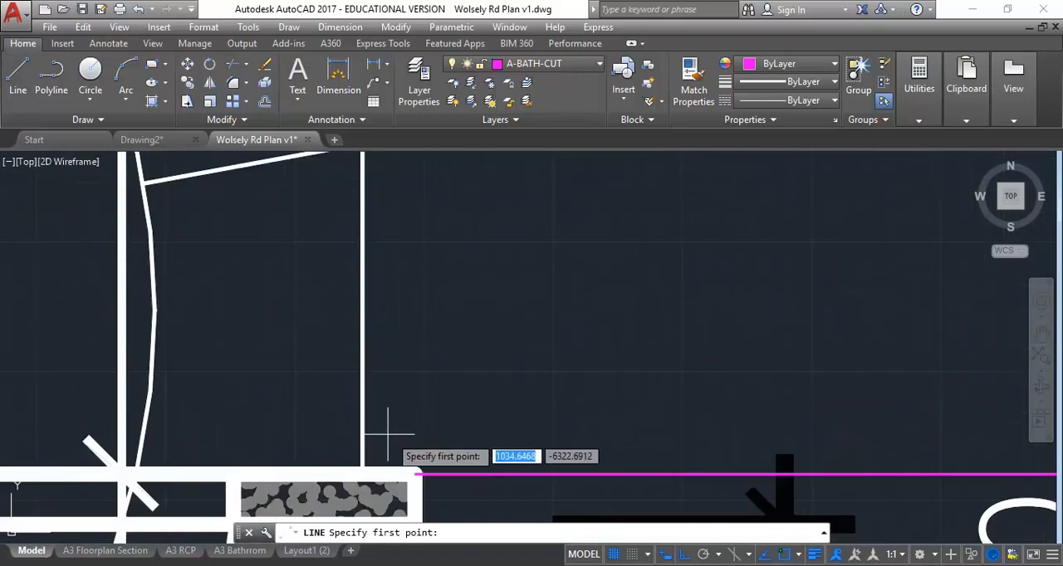
scroll(379, 368, up, 1)
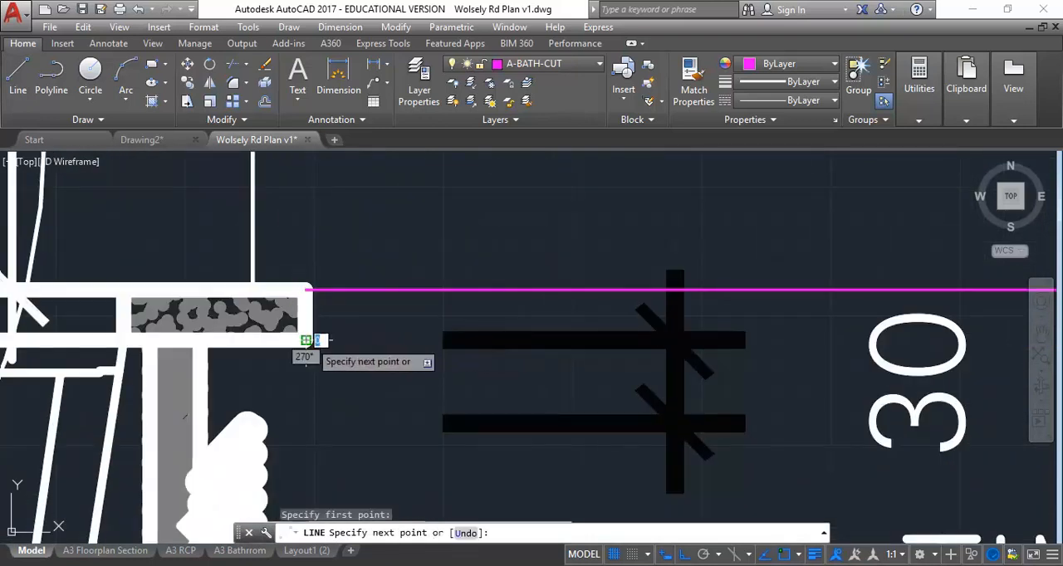
click(306, 341)
scroll(432, 307, down, 8)
scroll(652, 265, up, 4)
middle_drag(654, 264, 495, 280)
scroll(495, 279, up, 2)
middle_drag(709, 348, 496, 327)
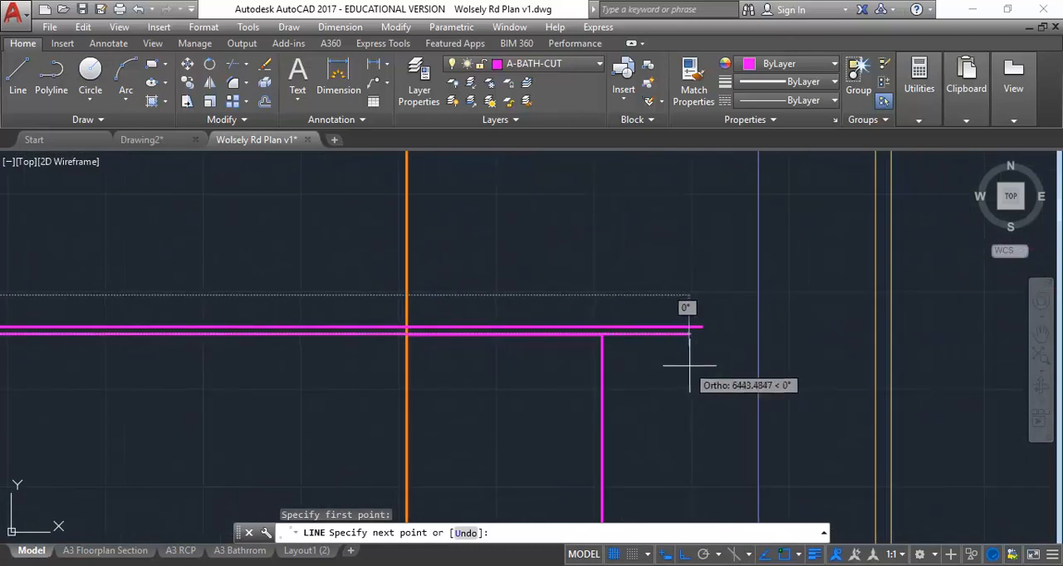
click(693, 365)
right_click(635, 273)
click(640, 278)
Step: Measure the benchtop's depth in section 5 from its upper outer corner to the wall
scroll(704, 282, down, 8)
middle_drag(367, 288, 456, 302)
scroll(456, 303, up, 4)
scroll(432, 301, down, 1)
scroll(408, 297, up, 4)
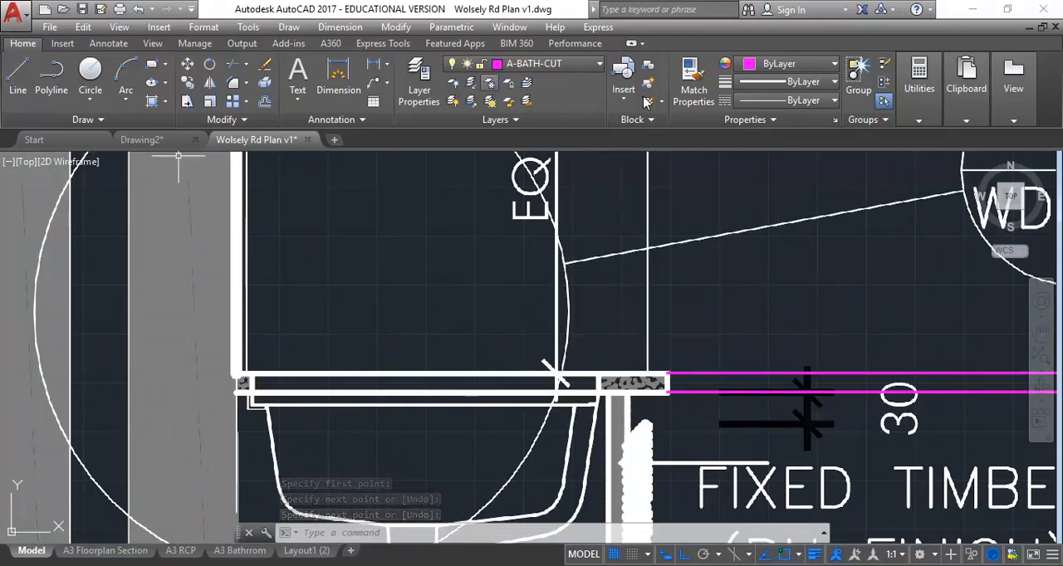
click(919, 74)
click(925, 141)
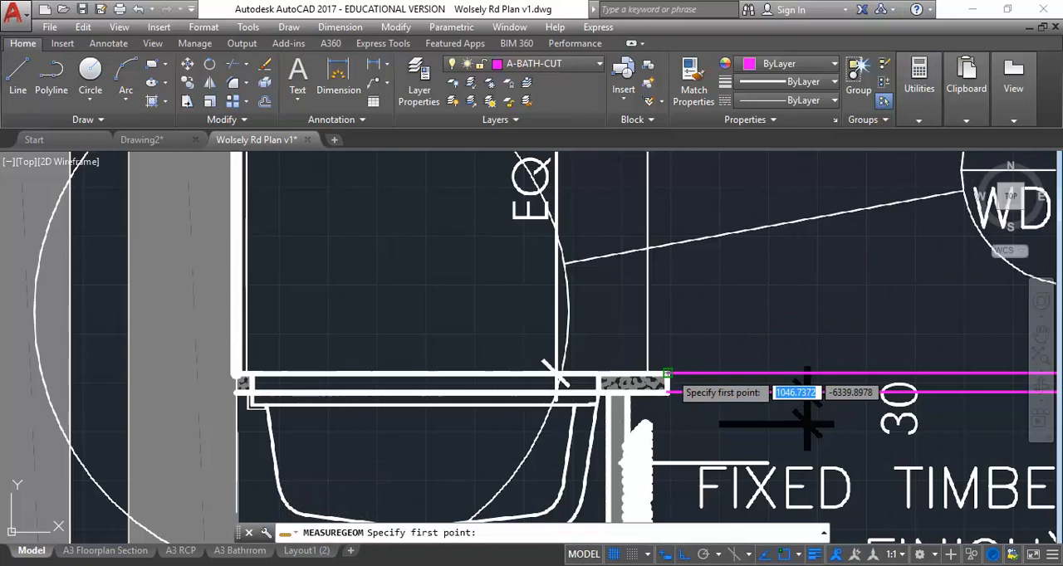
click(673, 374)
click(239, 375)
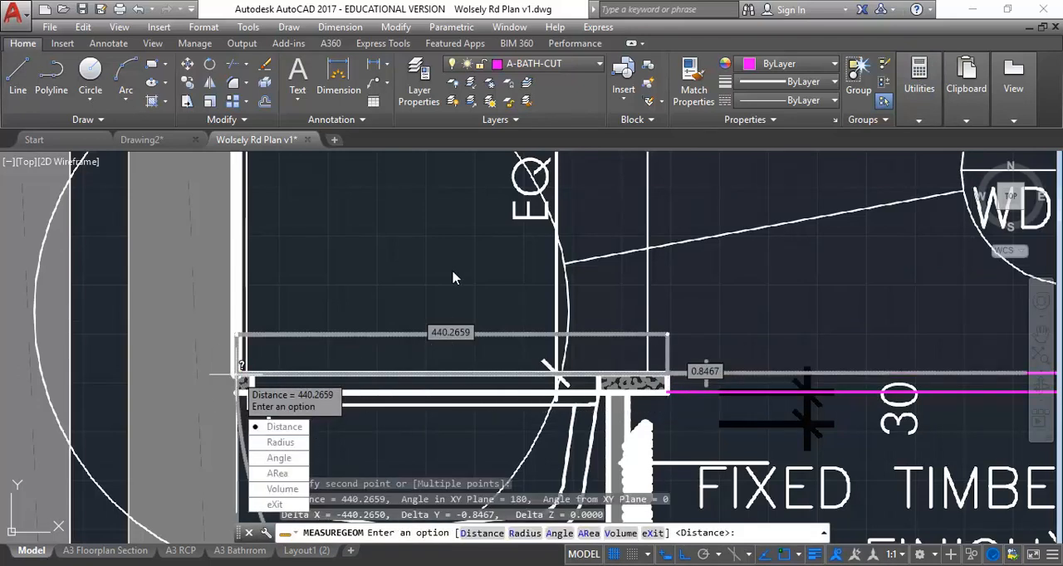
key(Escape)
key(Escape)
Step: Offset the wall line beside the vanity in the bathroom elevation 440 inward and delete the old vertical vanity front line
scroll(523, 270, down, 10)
middle_drag(799, 316, 415, 302)
scroll(493, 343, up, 6)
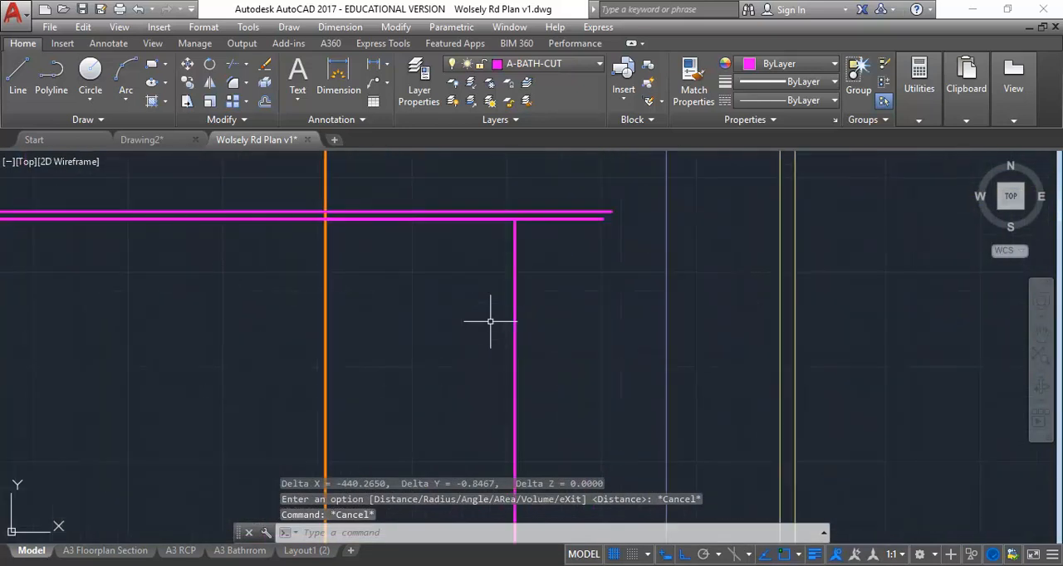
text(o)
key(Return)
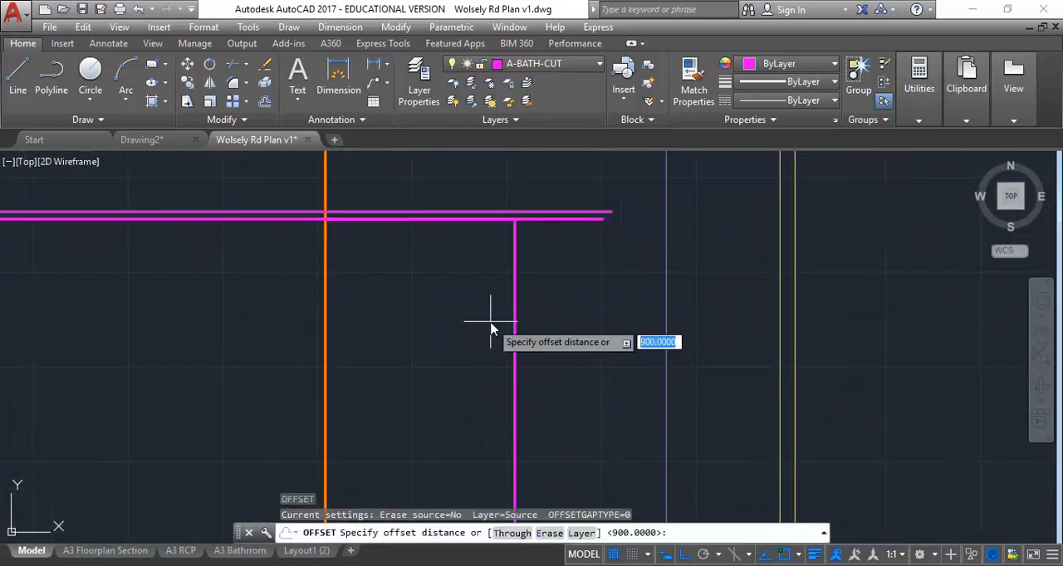
text(440)
key(Return)
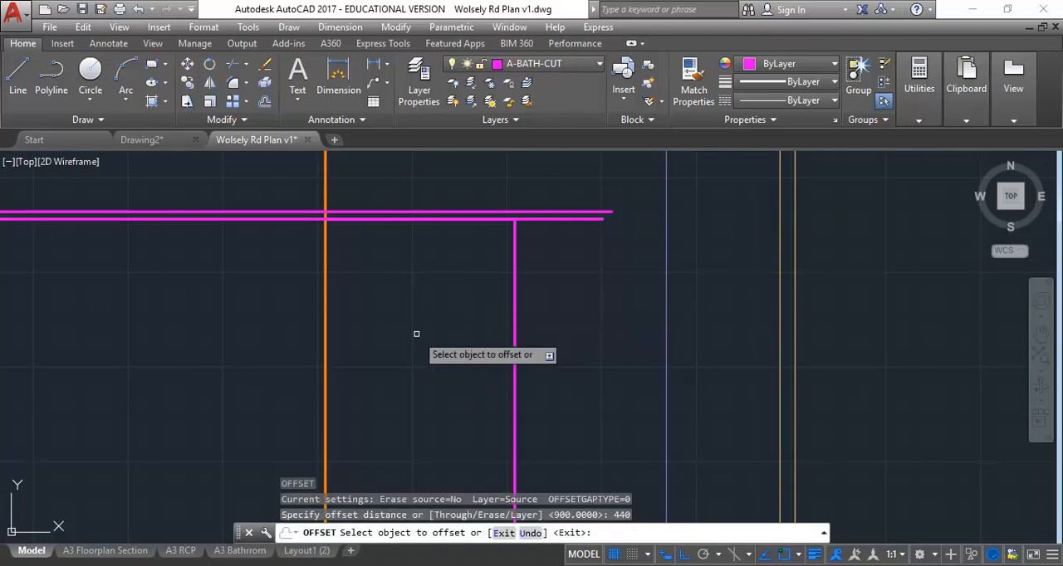
click(327, 327)
click(404, 325)
key(Return)
scroll(496, 312, down, 2)
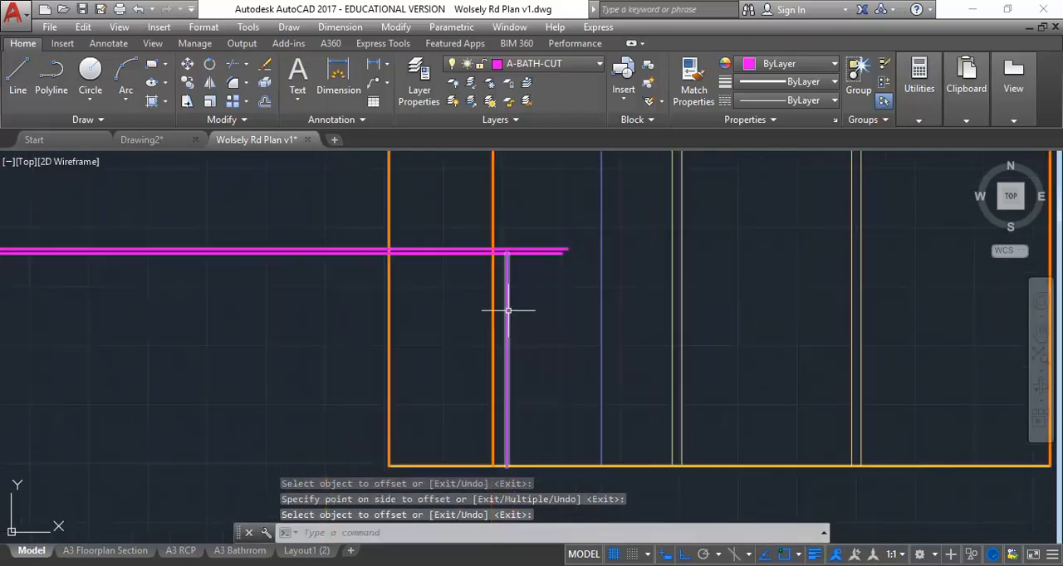
click(508, 311)
key(Delete)
Step: Fillet the offset line with the upper and lower benchtop lines into square corners, forming the benchtop's front edge
scroll(439, 216, up, 4)
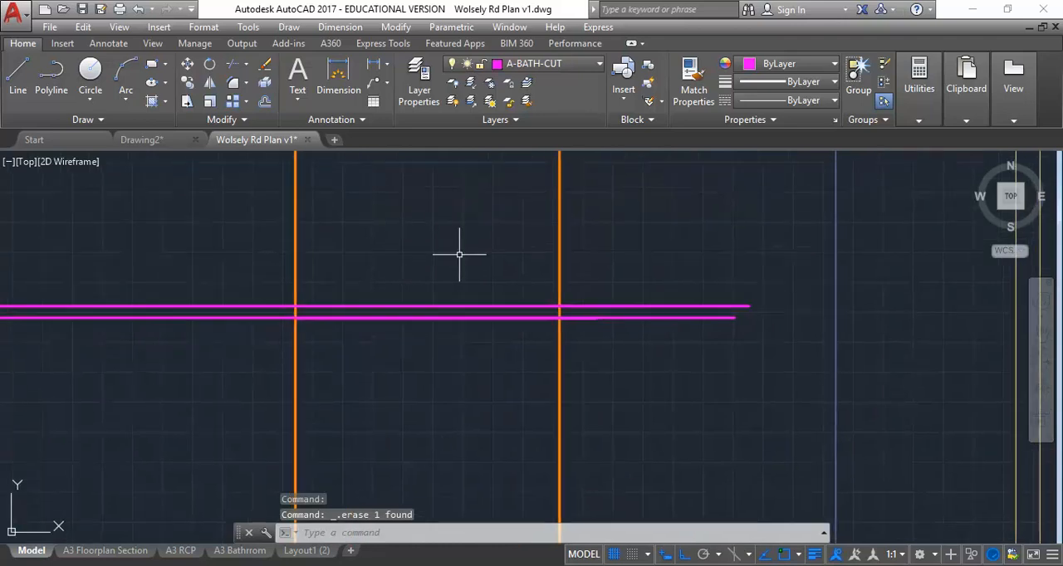
text(f)
key(Return)
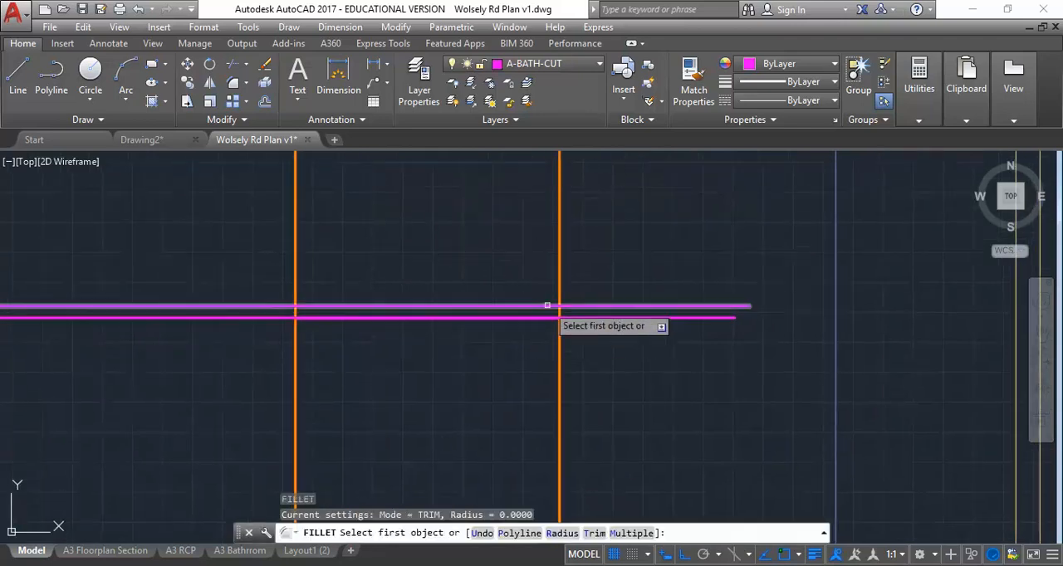
scroll(547, 304, up, 2)
click(548, 307)
click(566, 314)
key(Return)
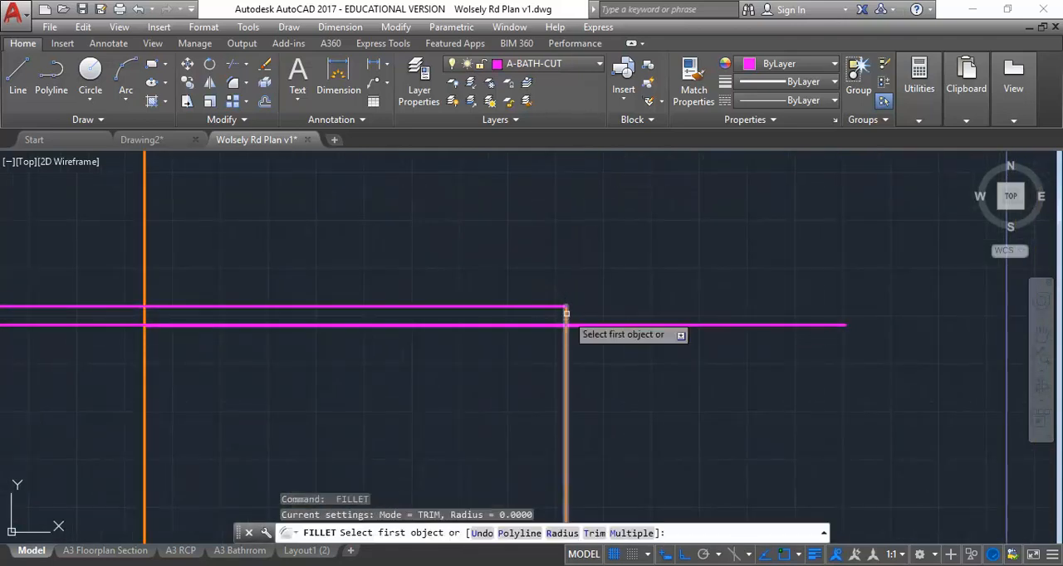
click(567, 314)
click(550, 325)
click(610, 286)
key(Escape)
key(Escape)
scroll(570, 304, up, 6)
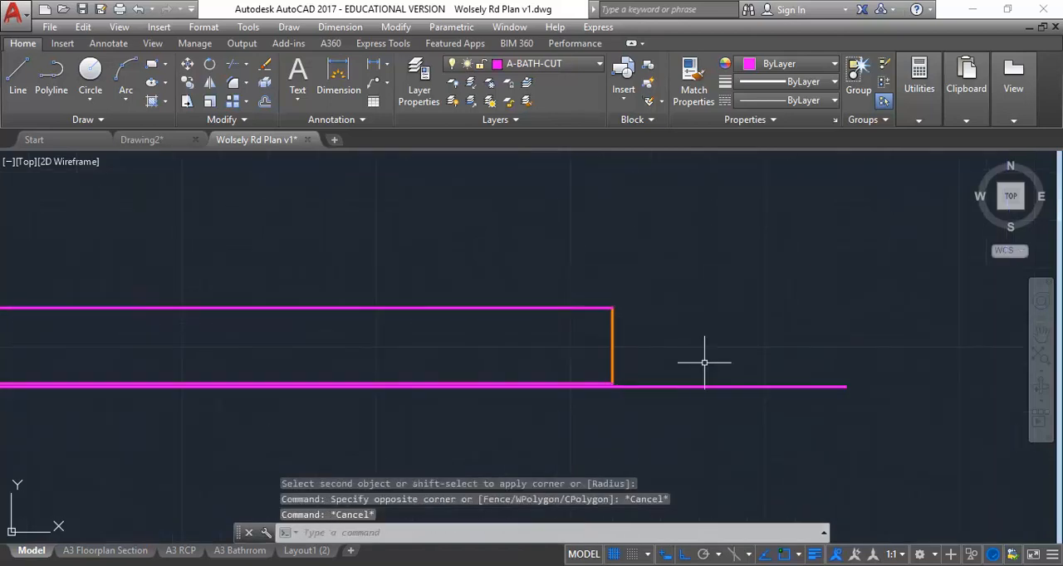
Step: Delete the old vanity top line that runs past the new benchtop's front edge
click(704, 362)
click(681, 414)
key(Delete)
Step: Assign the benchtop's front edge and its two horizontal lines to the A-BATH-CUT layer and clear the selection
click(652, 244)
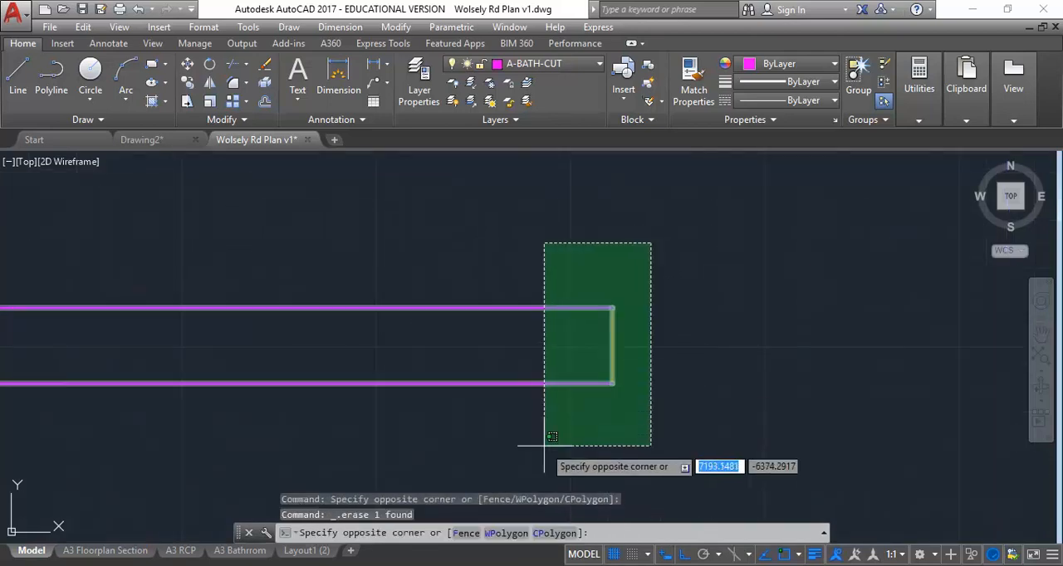
click(545, 423)
click(541, 67)
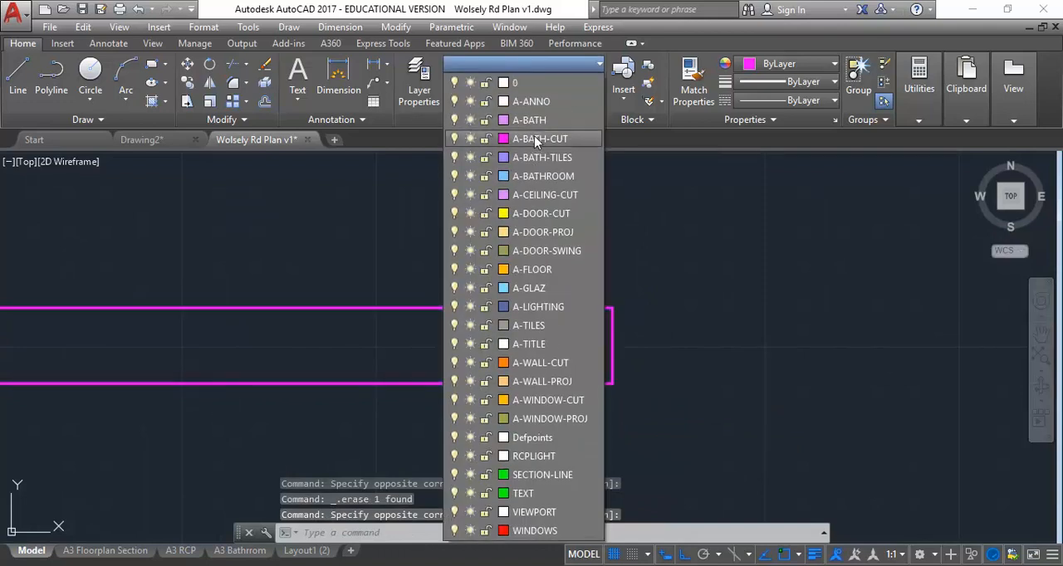
click(534, 136)
key(Escape)
Step: Draw a horizontal line from the vanity underside's corner at the tiled kickboard in section 5 across into the bathroom elevation
scroll(347, 306, down, 5)
mouse_move(346, 306)
middle_down()
mouse_move(456, 304)
mouse_move(643, 337)
mouse_move(675, 320)
mouse_move(666, 317)
middle_up()
scroll(221, 261, up, 5)
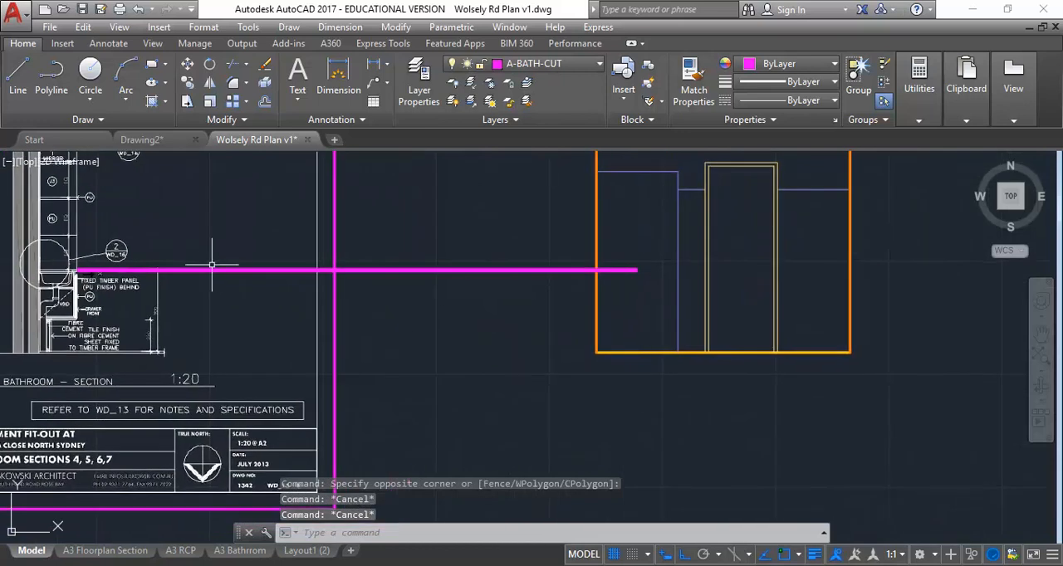
scroll(133, 290, up, 3)
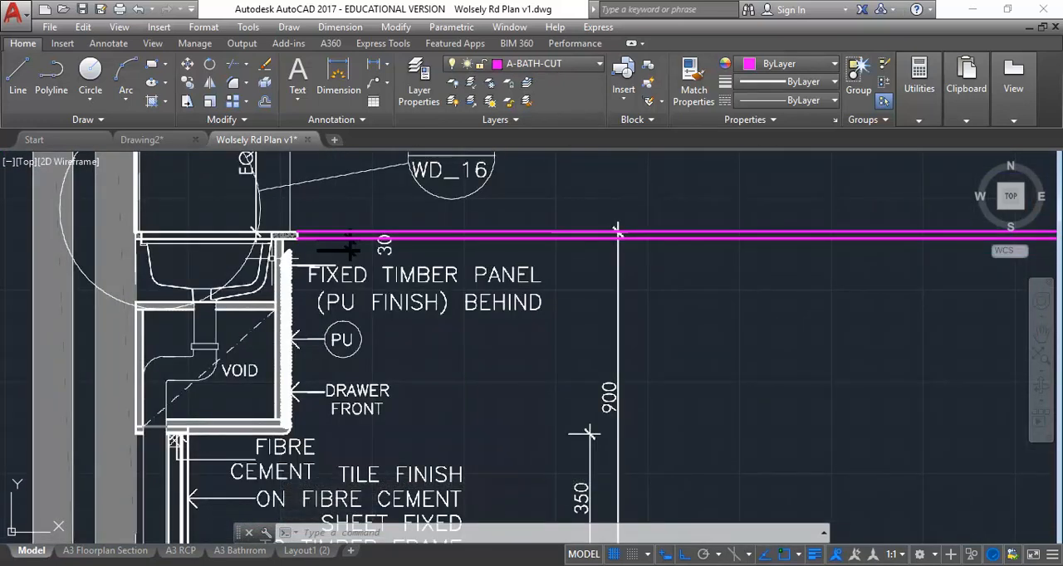
scroll(269, 202, up, 5)
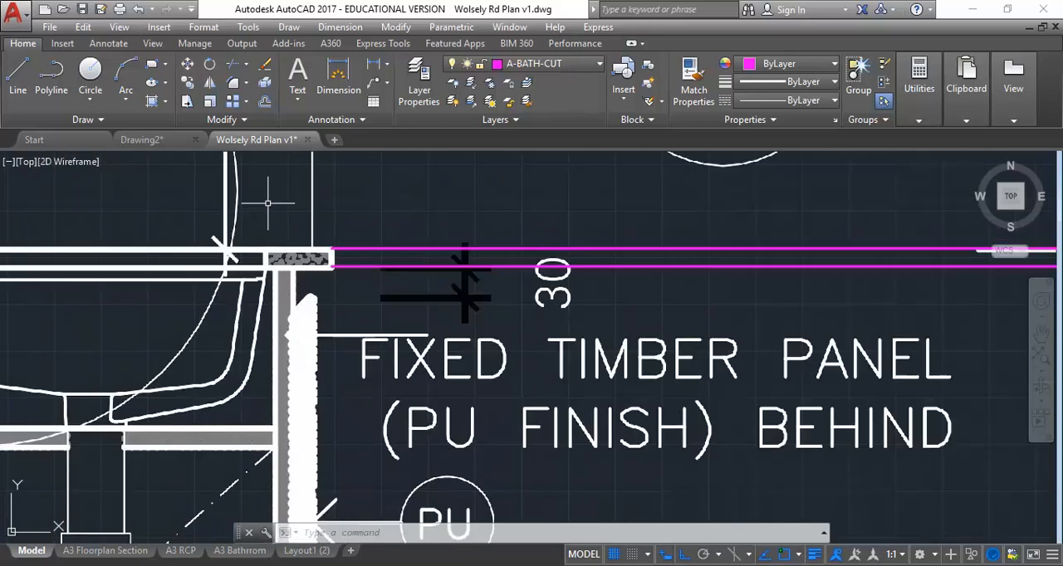
click(18, 79)
scroll(241, 411, down, 6)
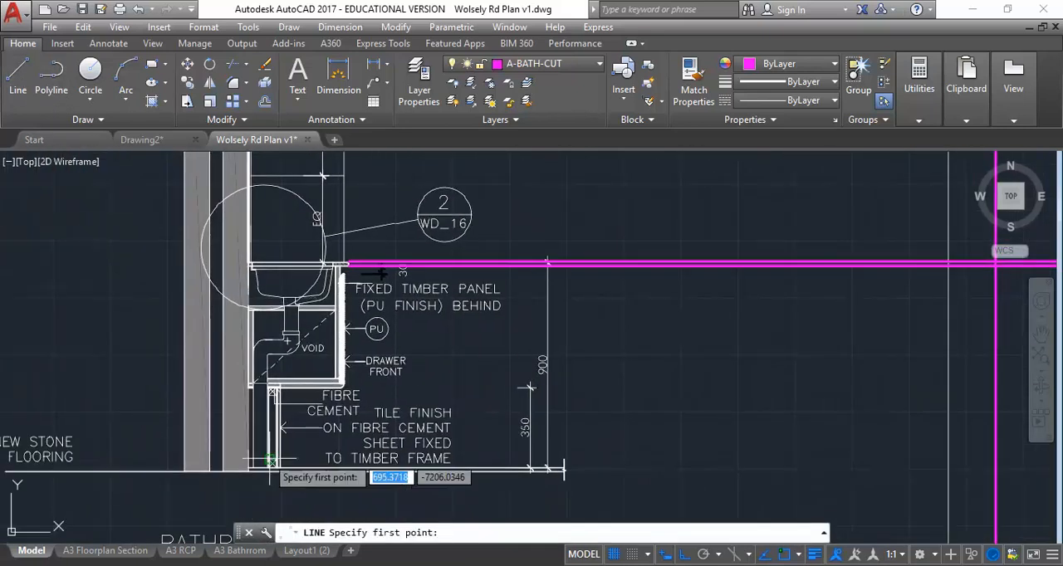
scroll(286, 382, up, 2)
scroll(286, 382, up, 4)
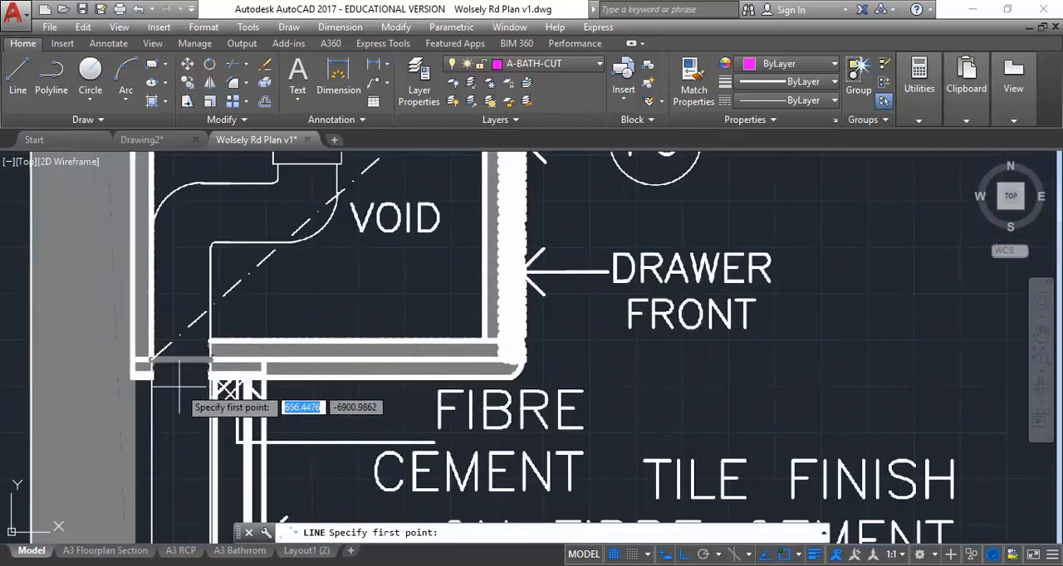
click(263, 377)
scroll(705, 378, down, 6)
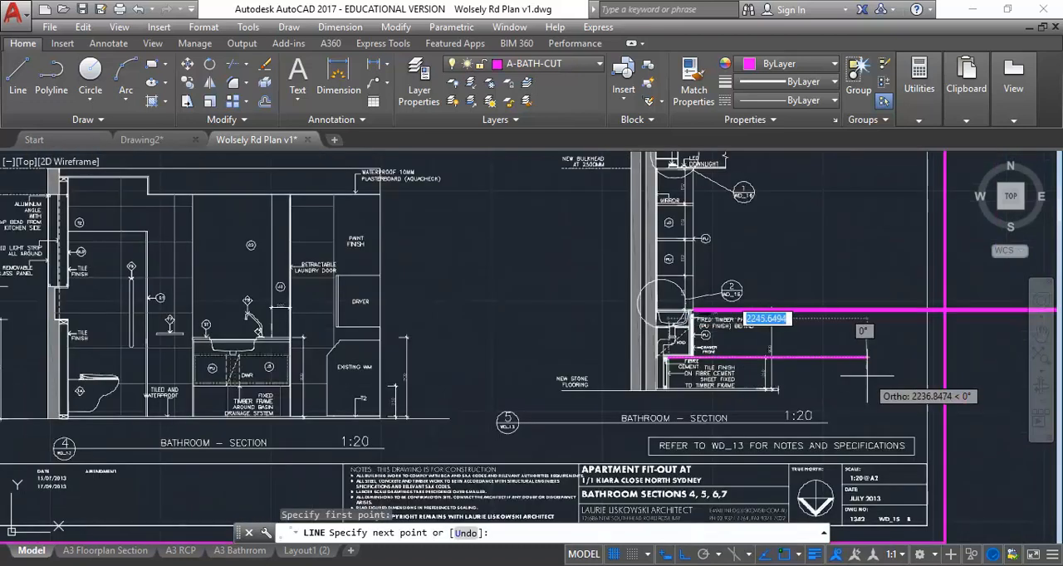
scroll(705, 375, up, 3)
middle_drag(705, 375, 521, 360)
scroll(521, 359, up, 4)
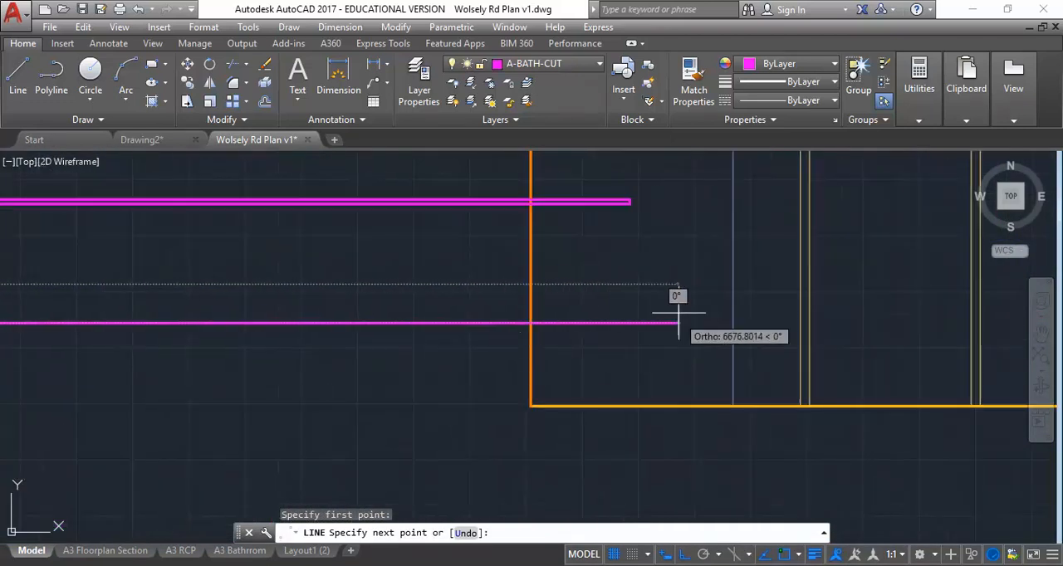
click(711, 287)
right_click(692, 239)
click(728, 248)
Step: Copy the projected underside line up to the two higher edges of the vanity's bottom panel in section 5
scroll(249, 395, down, 2)
middle_drag(274, 393, 770, 316)
click(702, 257)
click(650, 317)
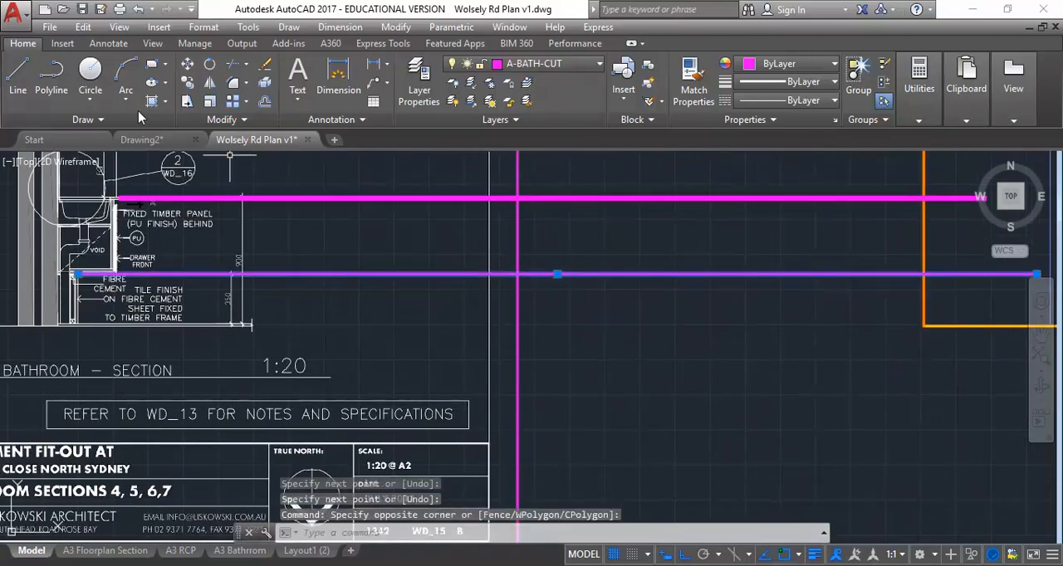
click(186, 82)
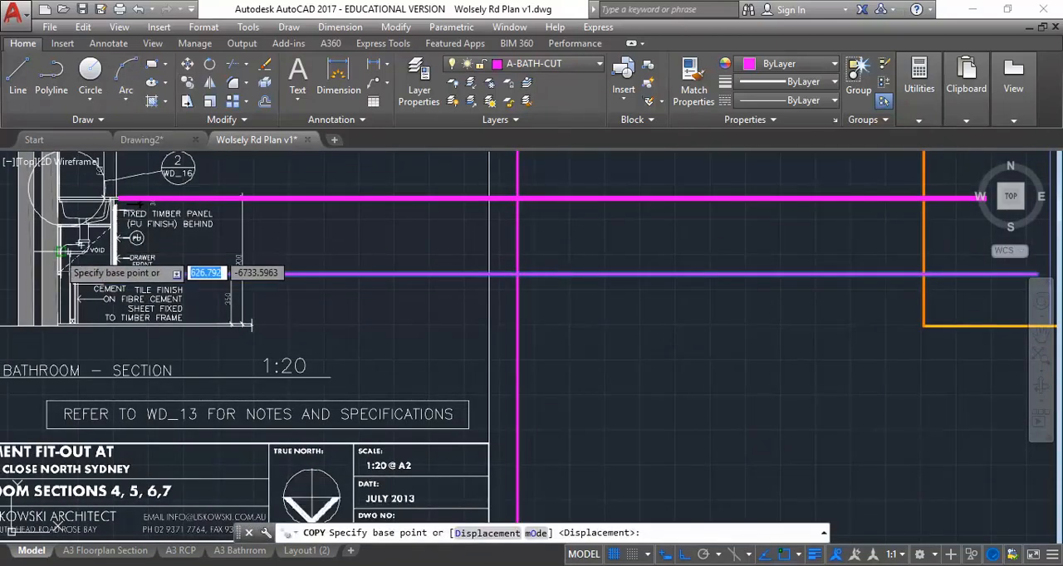
scroll(150, 267, up, 6)
scroll(216, 241, up, 2)
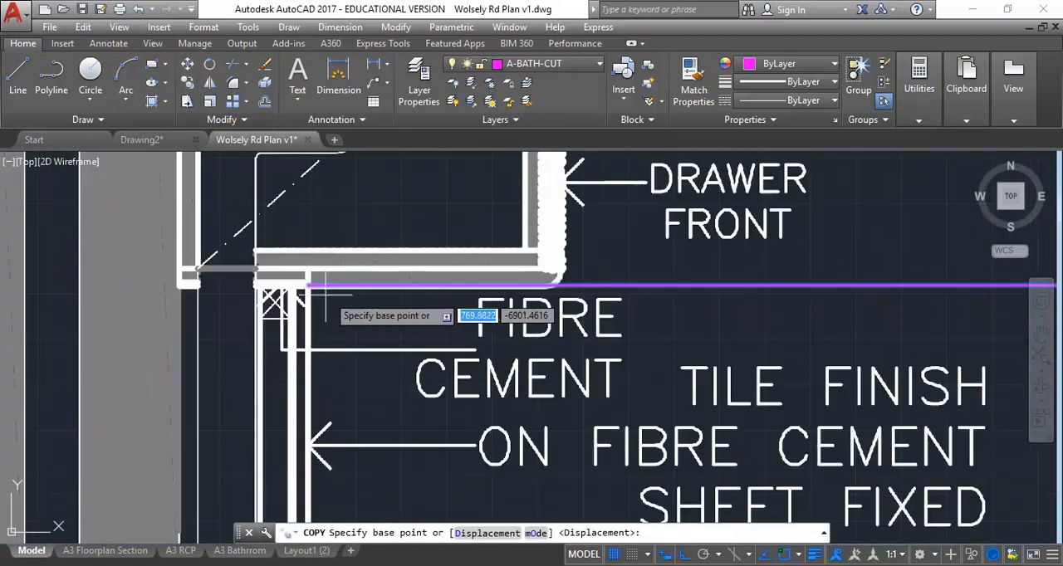
click(311, 256)
click(310, 267)
Step: Place two more copies of the line at the lower and upper edges of the panel beneath the basin
scroll(327, 213, down, 2)
middle_drag(326, 213, 318, 437)
scroll(310, 314, up, 2)
click(304, 340)
middle_drag(302, 286, 301, 391)
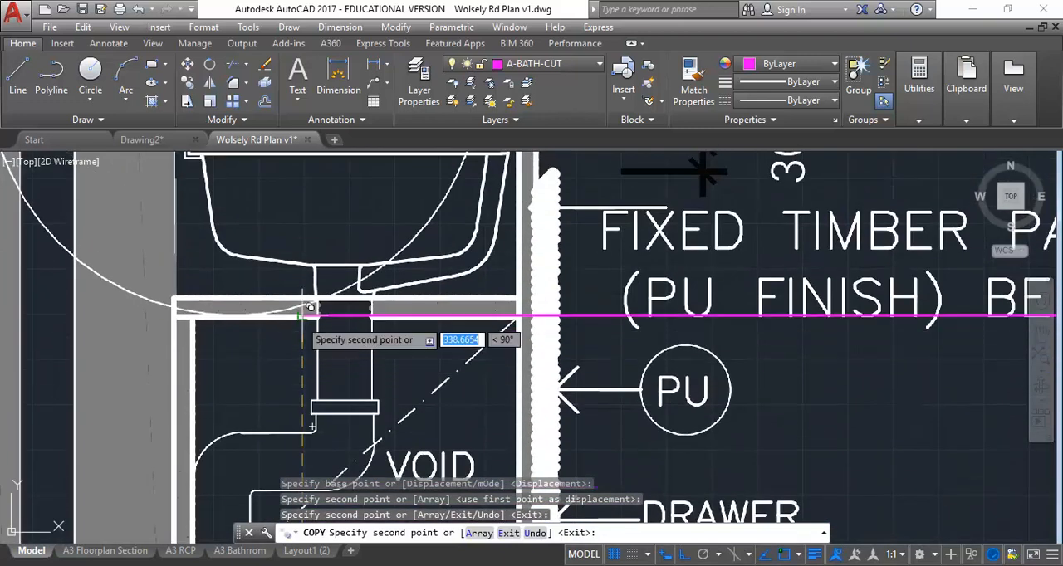
scroll(301, 317, down, 4)
scroll(304, 335, up, 2)
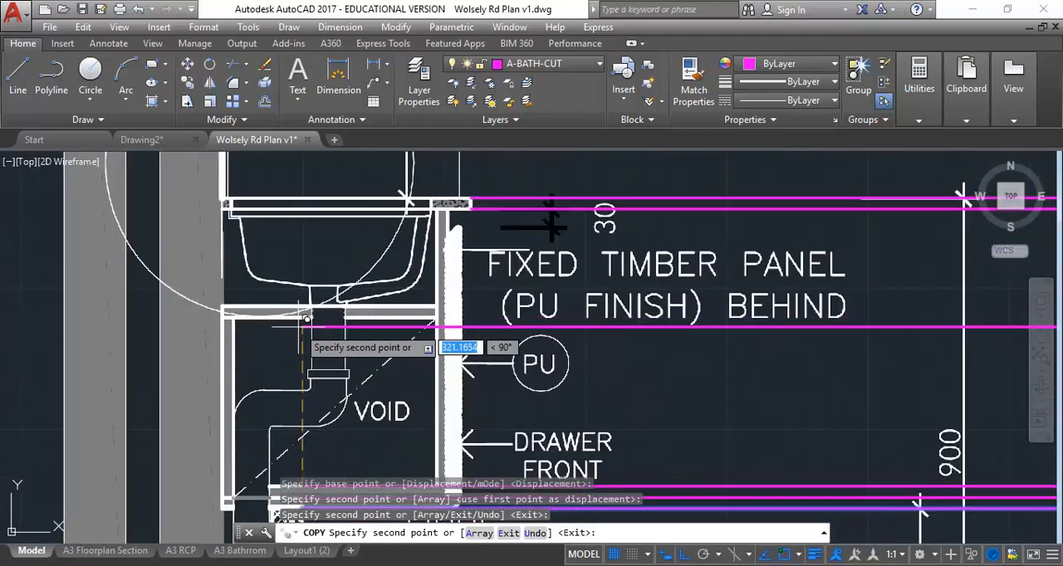
scroll(303, 282, up, 2)
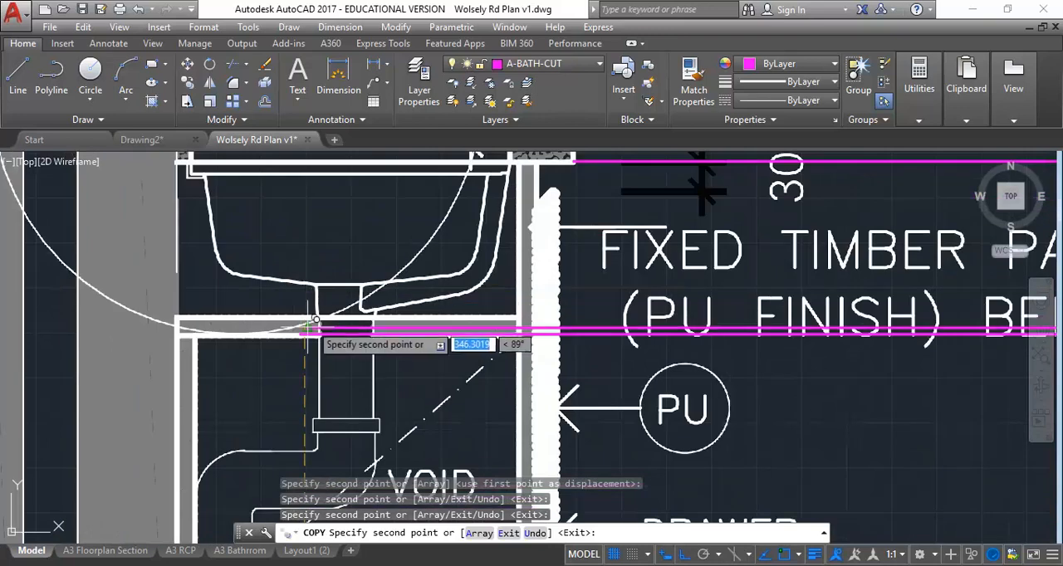
Step: Place another copy of the line at the top of the drawer front and end the Copy command
middle_drag(541, 229, 373, 294)
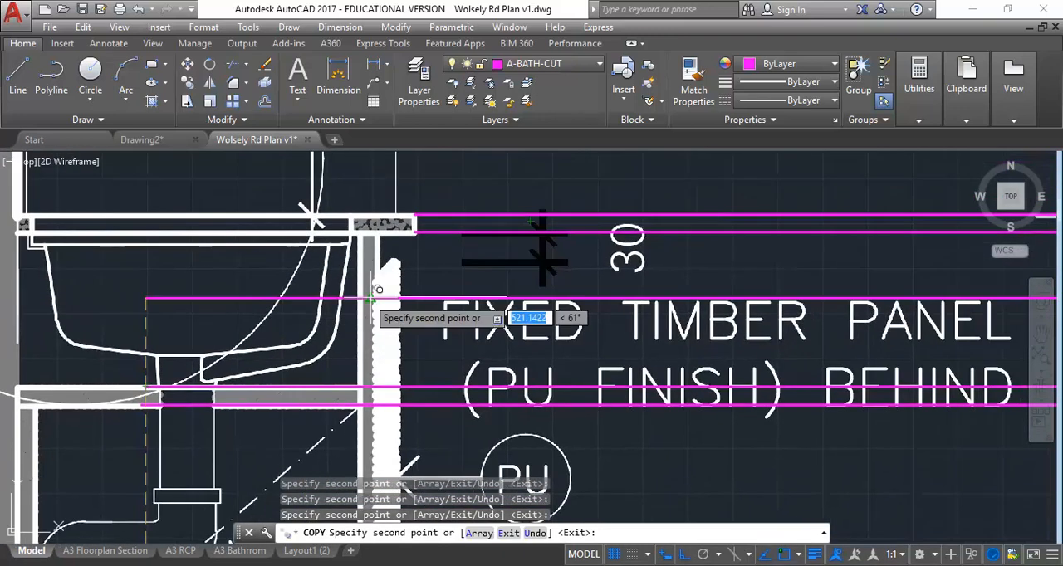
scroll(386, 247, up, 5)
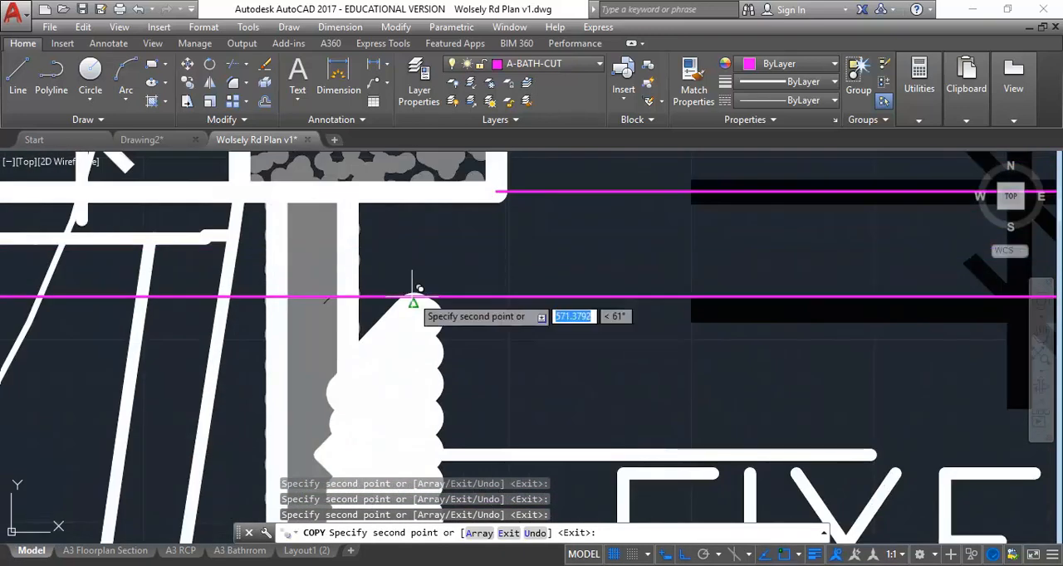
scroll(446, 272, down, 4)
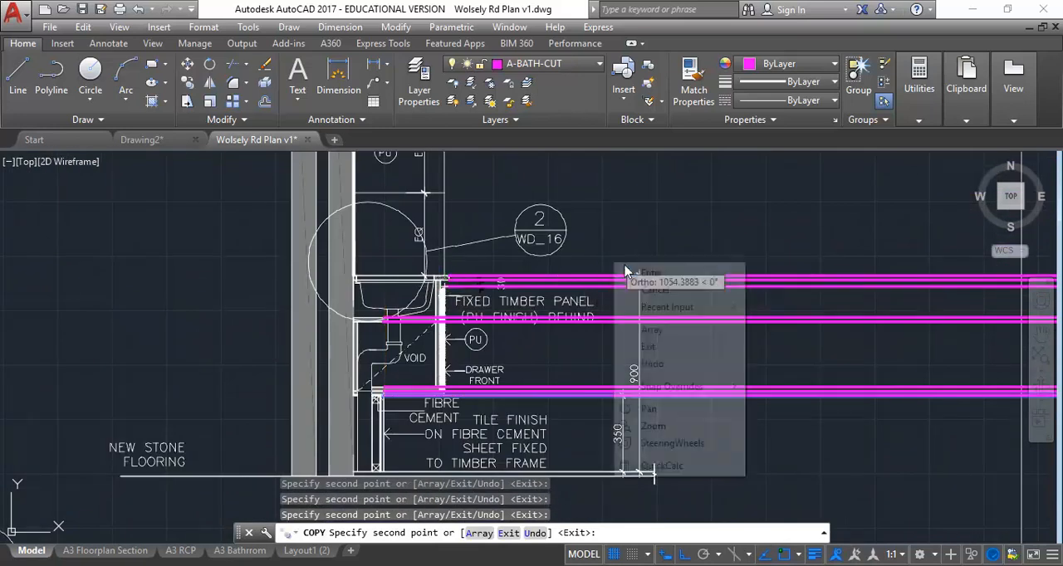
right_click(615, 264)
click(681, 272)
Step: Examine how far the projected vanity lines reach into the bathroom elevation and how it sits beside the underlay
scroll(681, 272, down, 4)
middle_drag(681, 273, 76, 263)
scroll(507, 270, up, 3)
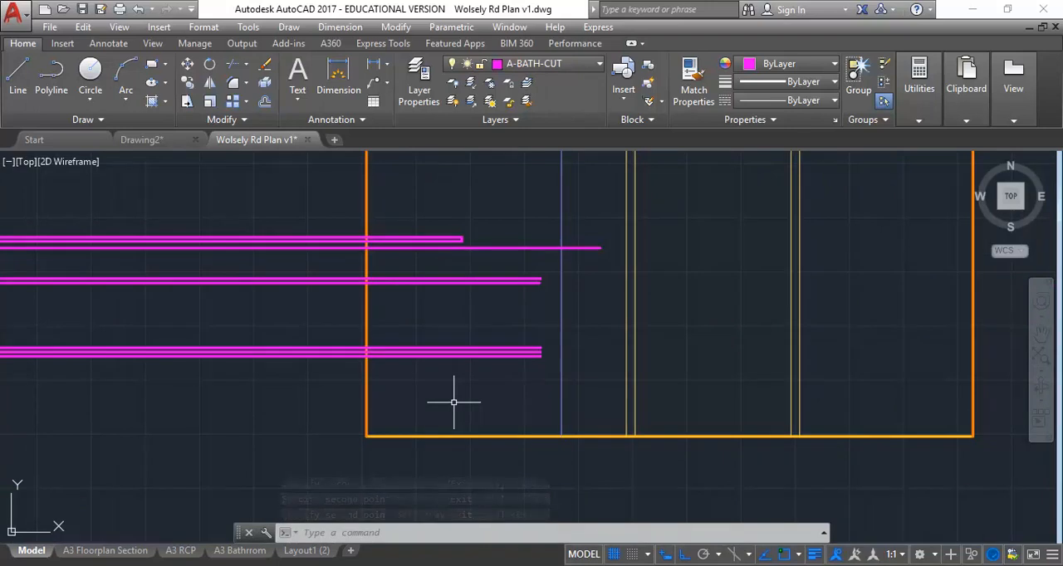
scroll(446, 242, down, 3)
mouse_move(446, 241)
middle_down()
mouse_move(577, 304)
mouse_move(546, 313)
mouse_move(696, 315)
middle_up()
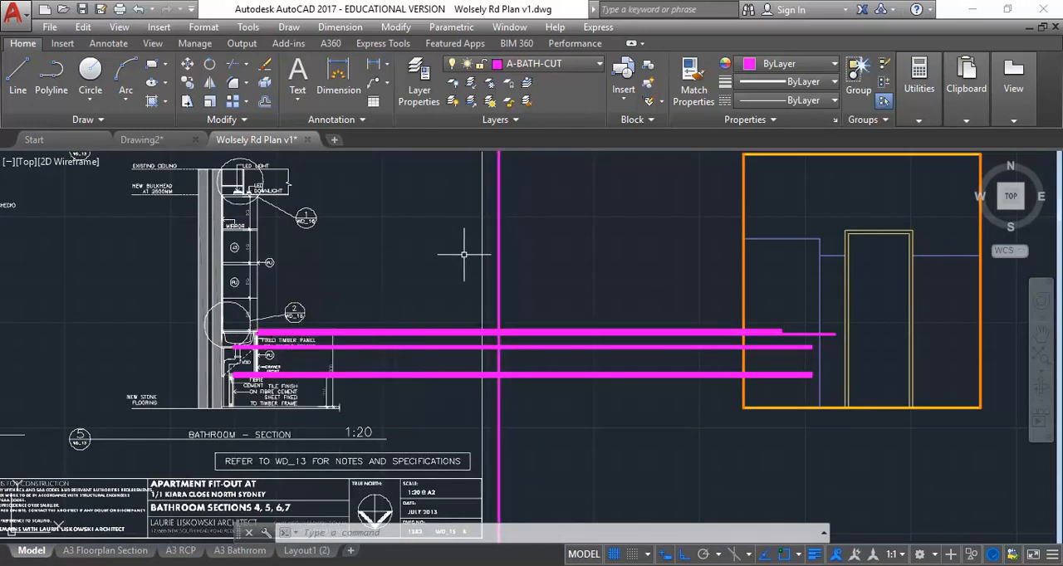
scroll(420, 303, down, 2)
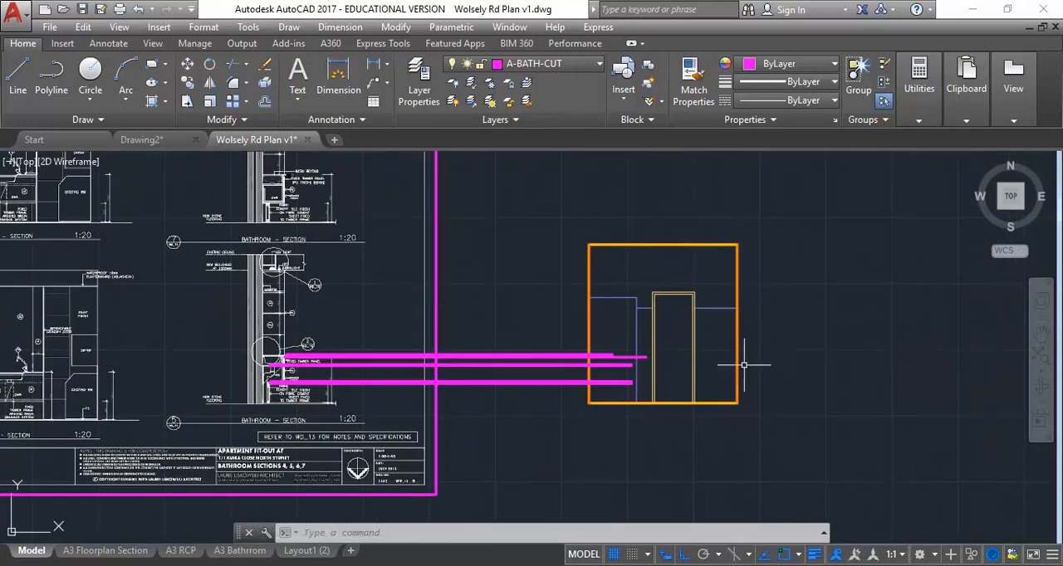
scroll(731, 355, up, 2)
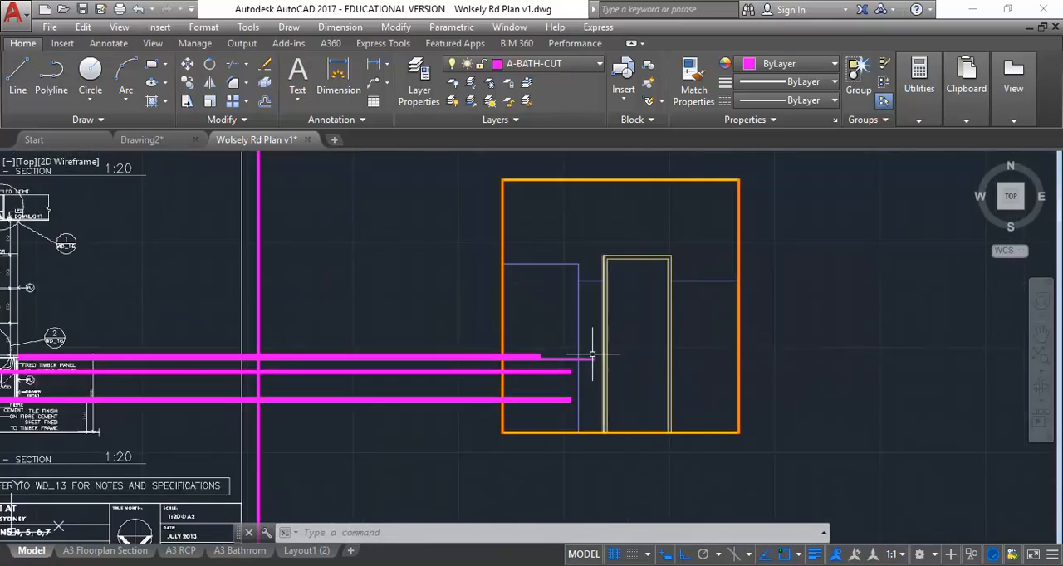
scroll(496, 240, down, 2)
middle_drag(496, 240, 603, 285)
scroll(571, 286, down, 2)
middle_drag(584, 361, 538, 397)
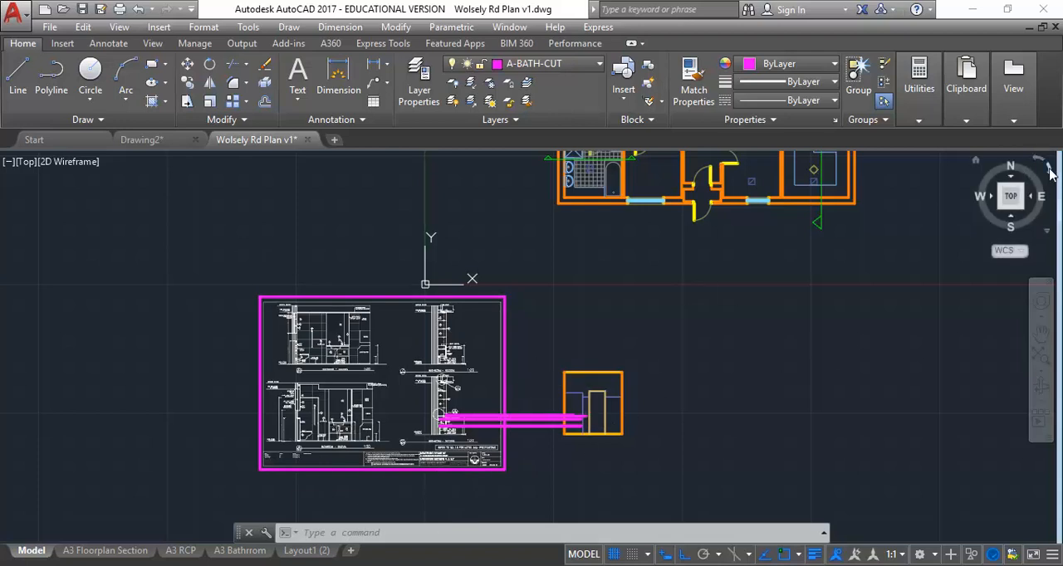
Step: Rotate the top view in quarter turns to view the drawing sideways and return it to north up
click(1048, 171)
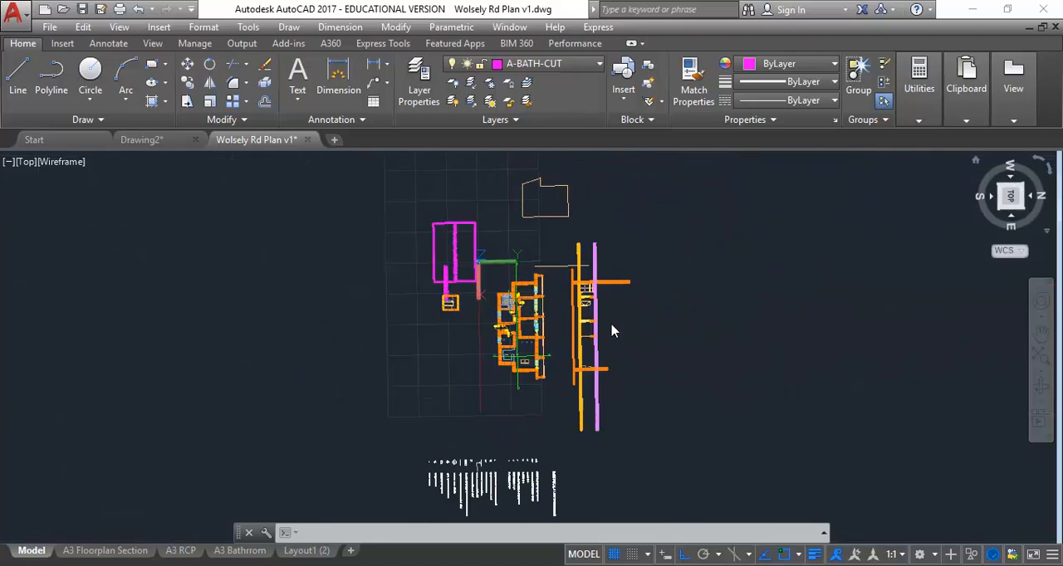
click(1044, 164)
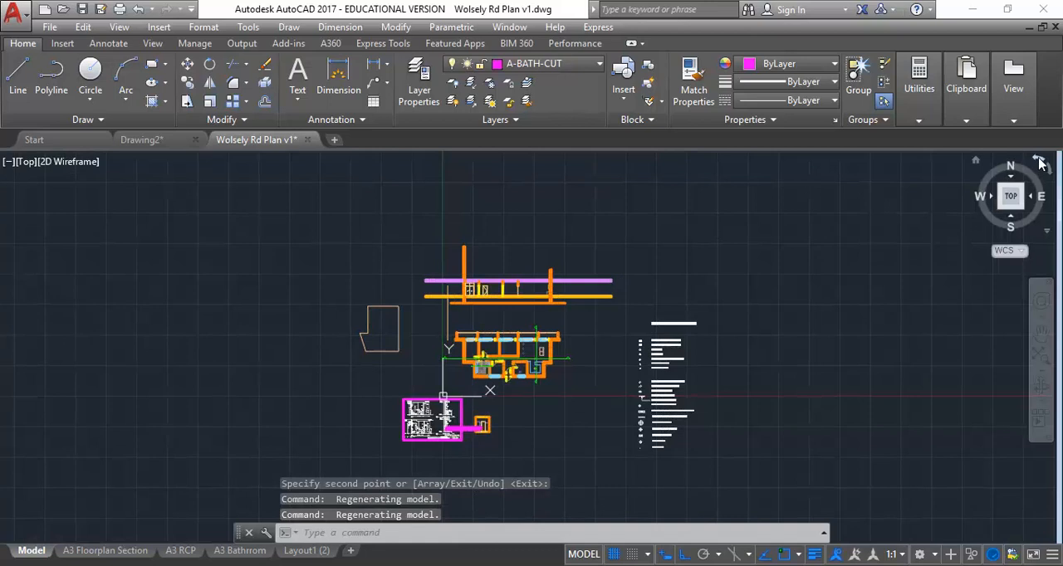
click(1039, 164)
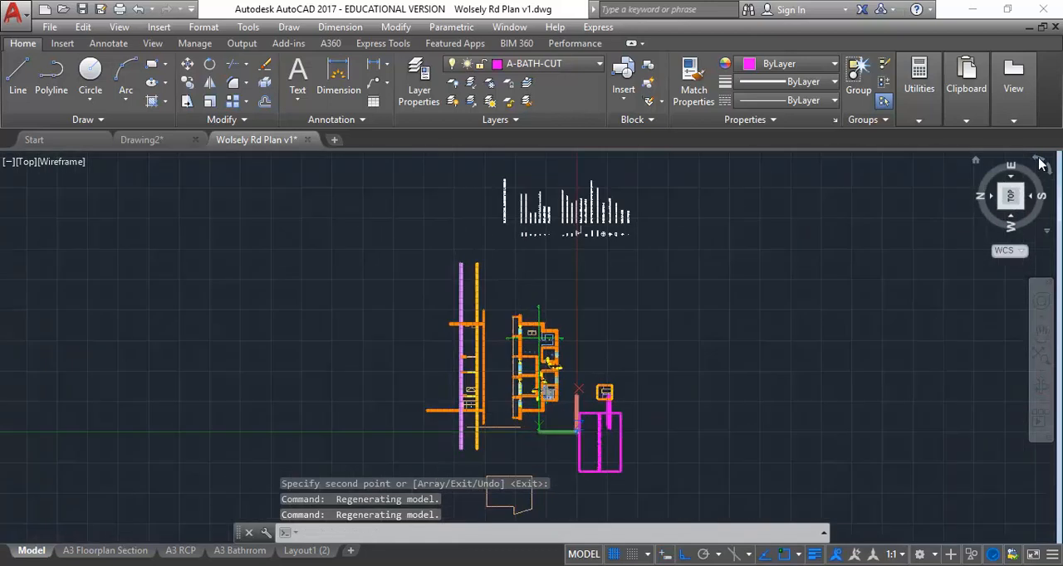
middle_drag(510, 475, 461, 385)
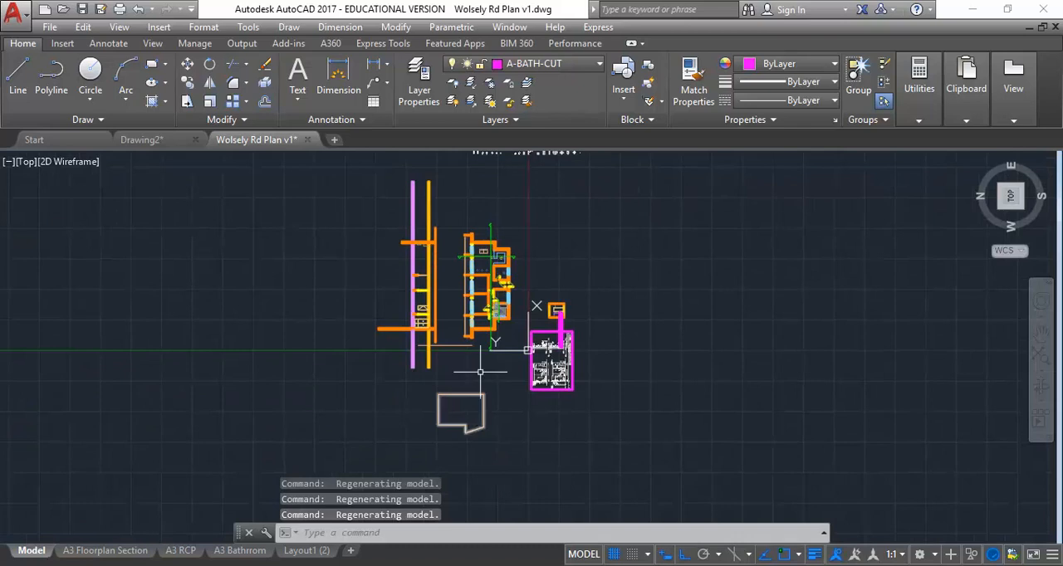
scroll(513, 364, up, 4)
scroll(435, 432, down, 4)
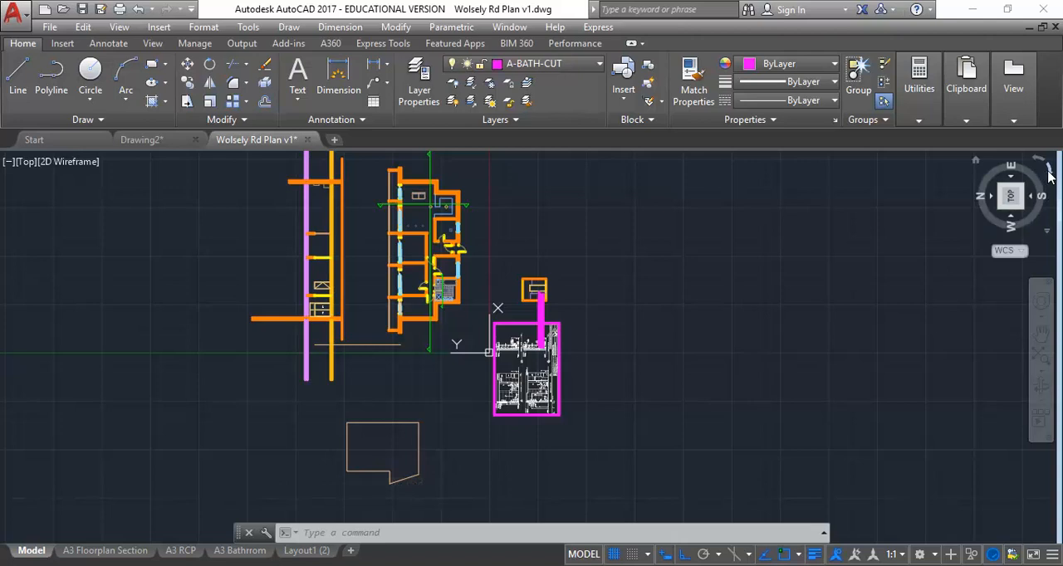
click(1040, 166)
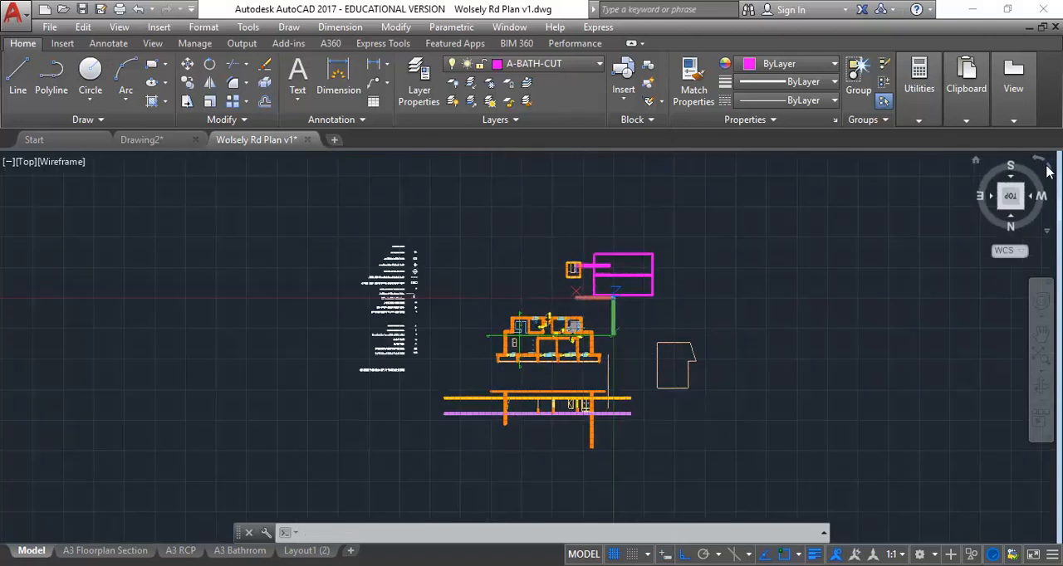
click(1050, 170)
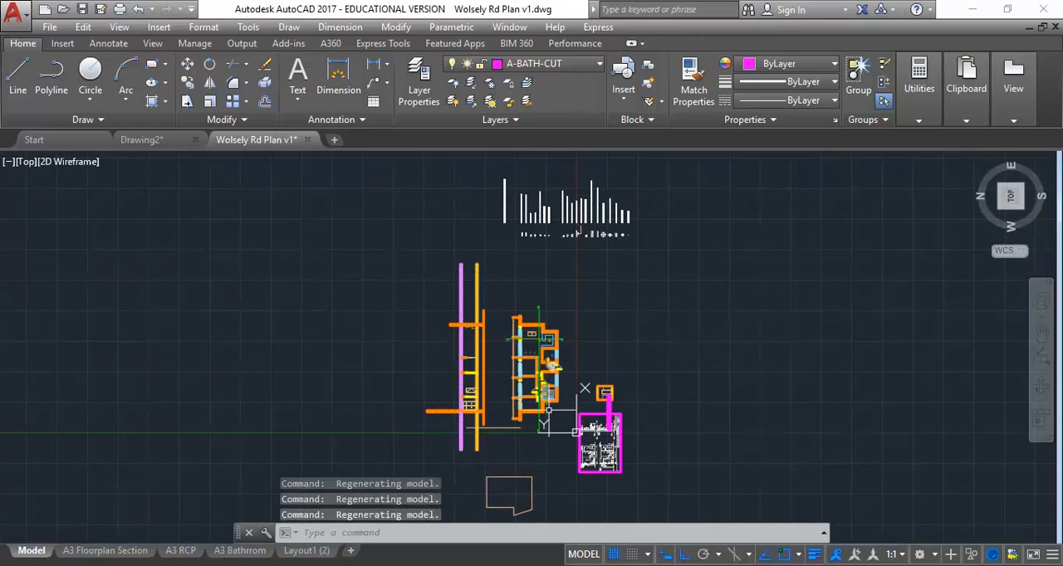
middle_drag(543, 418, 406, 331)
scroll(446, 364, up, 4)
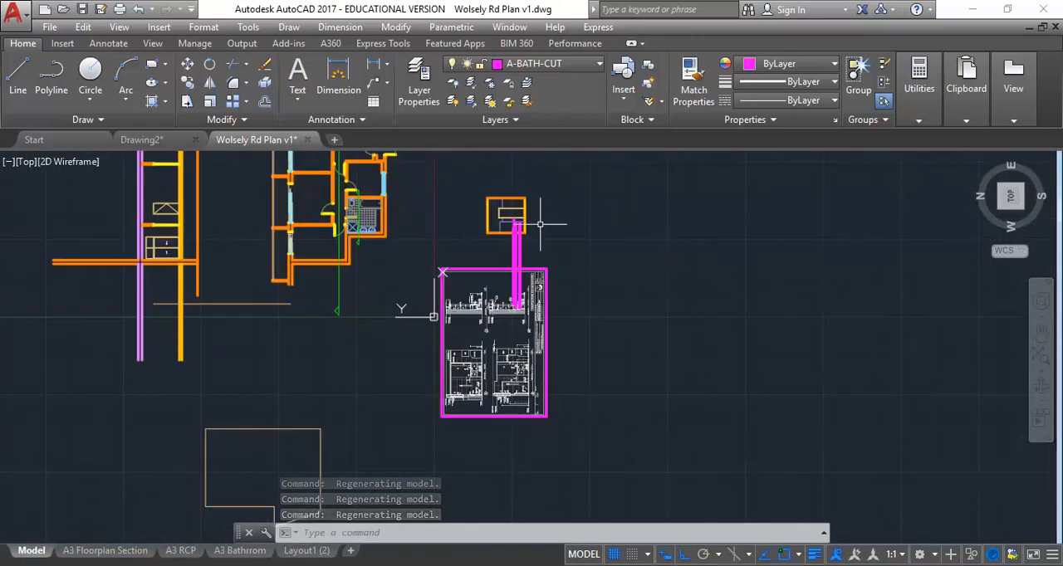
scroll(542, 222, up, 2)
scroll(542, 222, down, 2)
middle_drag(407, 246, 337, 348)
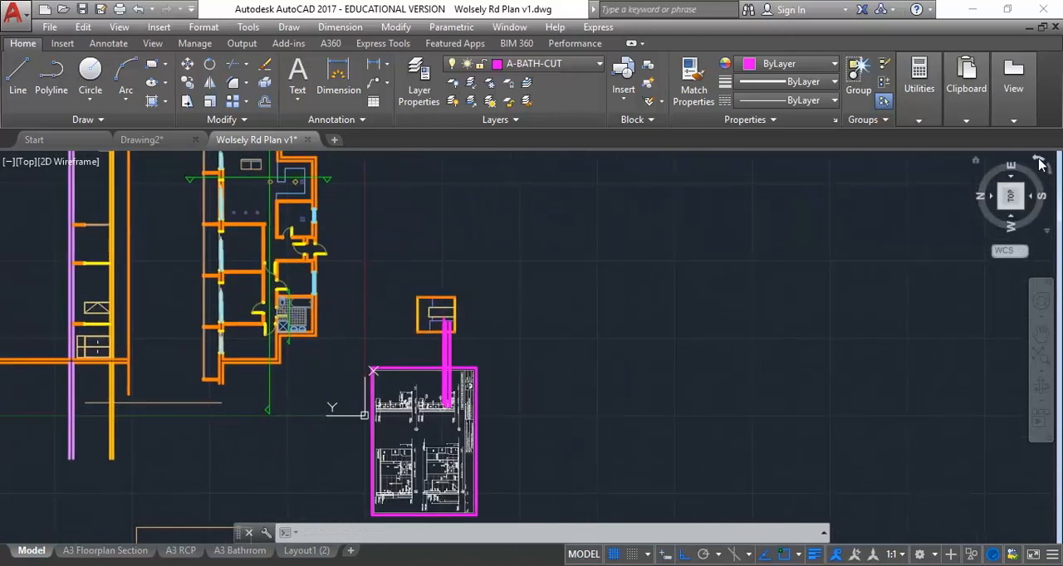
click(1040, 163)
click(1052, 172)
click(1050, 172)
Step: Examine the basin, drawer front and panel edges of the vanity in section 5 against the projected lines
scroll(480, 426, up, 12)
scroll(359, 312, up, 2)
mouse_move(358, 313)
middle_down()
mouse_move(412, 318)
mouse_move(316, 265)
middle_up()
scroll(411, 319, down, 2)
scroll(305, 252, up, 2)
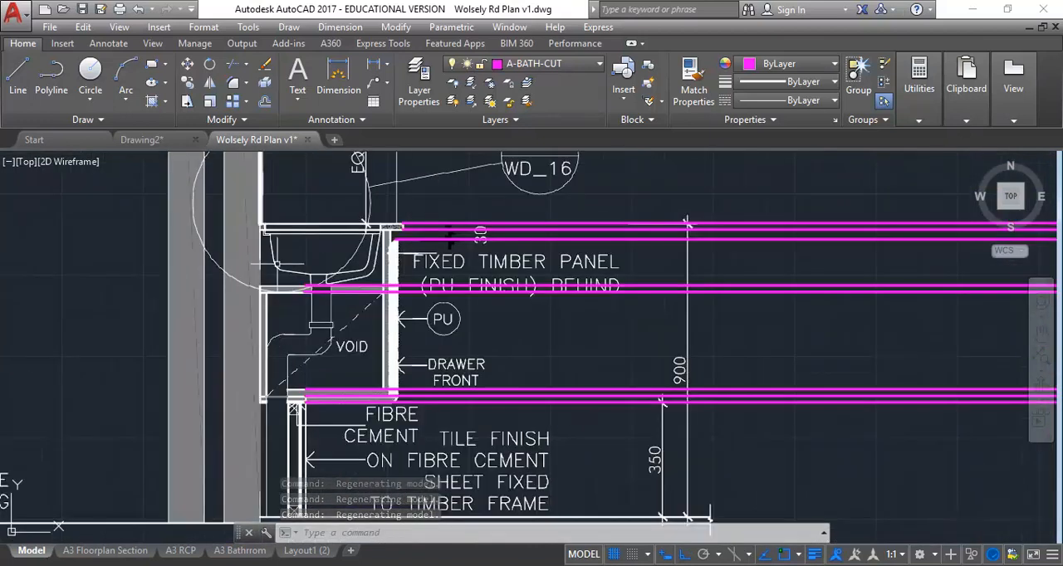
middle_drag(449, 237, 461, 239)
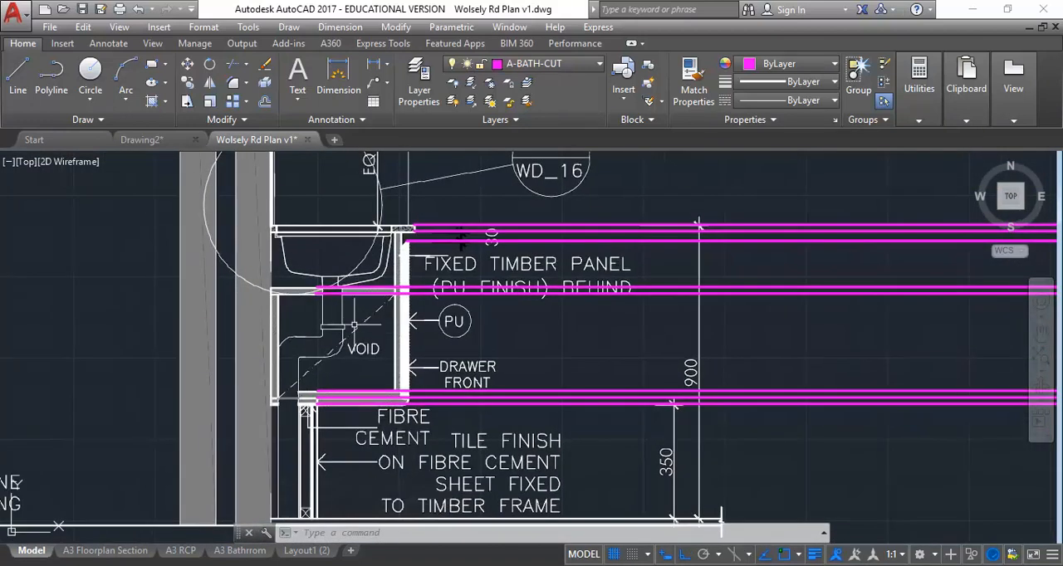
scroll(344, 306, up, 2)
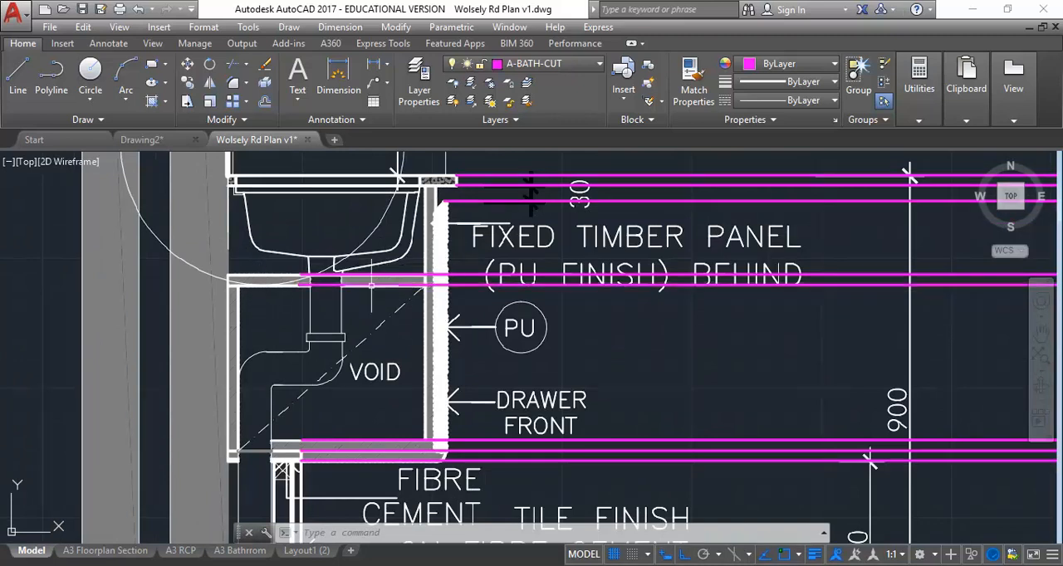
middle_drag(381, 233, 426, 290)
scroll(474, 268, up, 4)
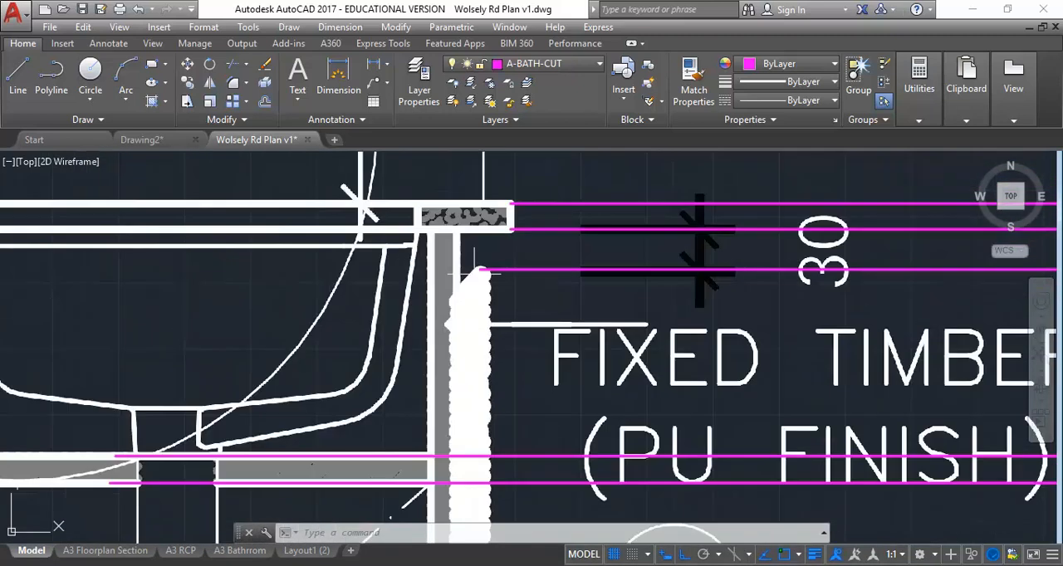
scroll(441, 259, down, 2)
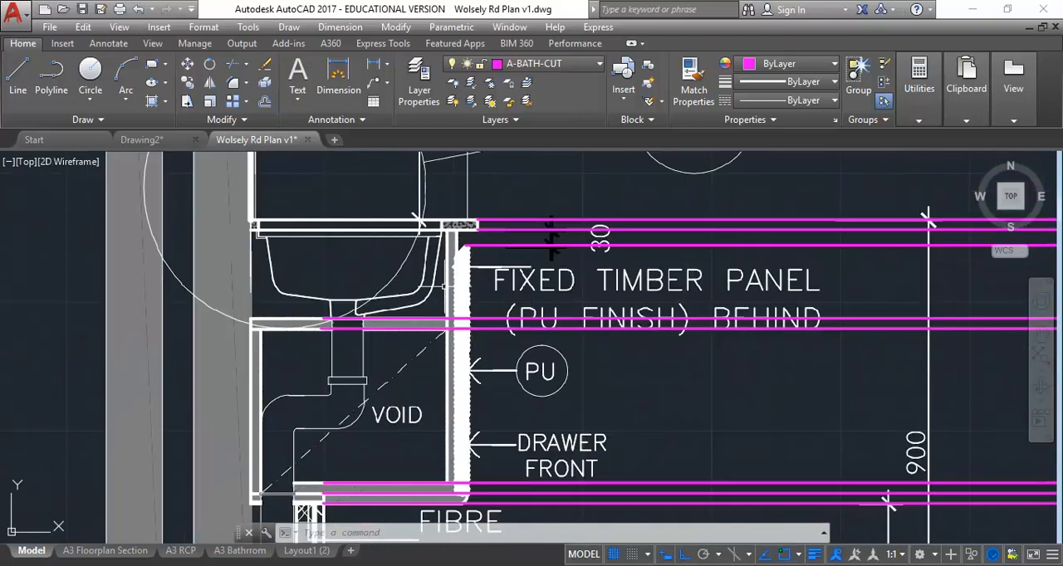
Step: Measure the horizontal distance from the wall face to the inner face of the fixed timber panel beneath the benchtop in section 5
middle_drag(441, 259, 400, 245)
middle_drag(281, 260, 444, 335)
scroll(389, 302, up, 2)
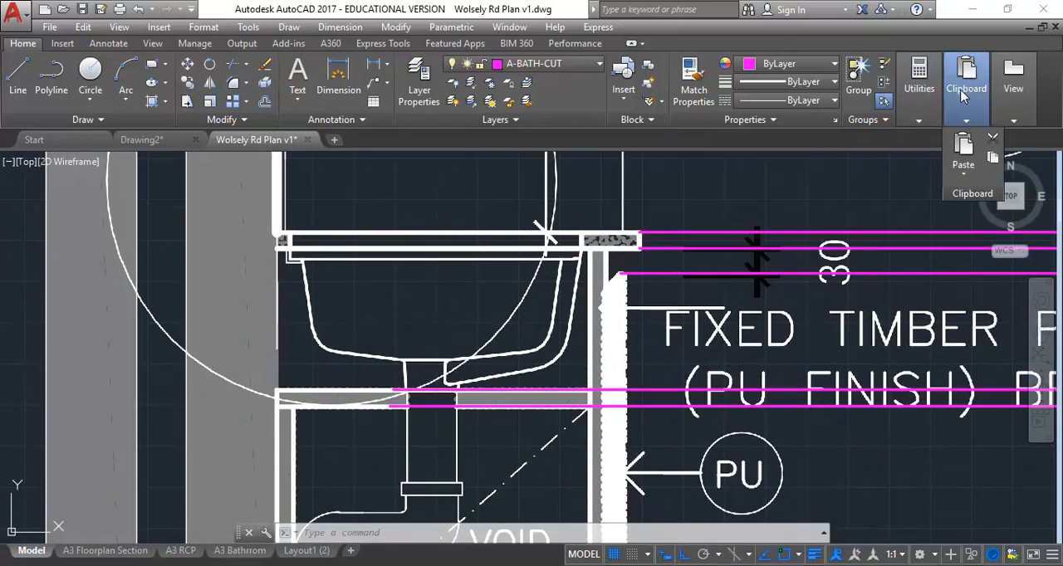
mouse_move(918, 95)
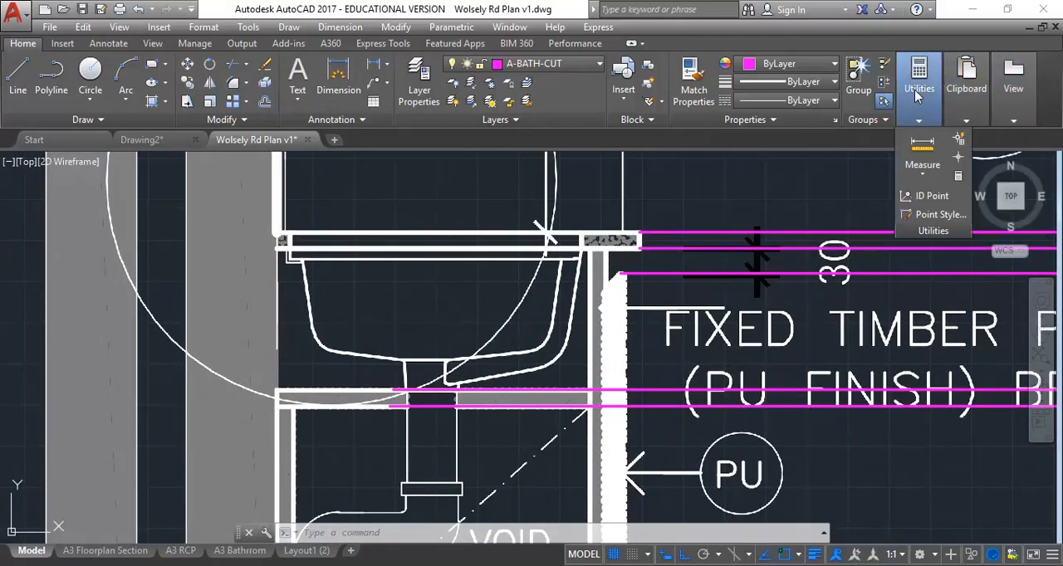
click(922, 148)
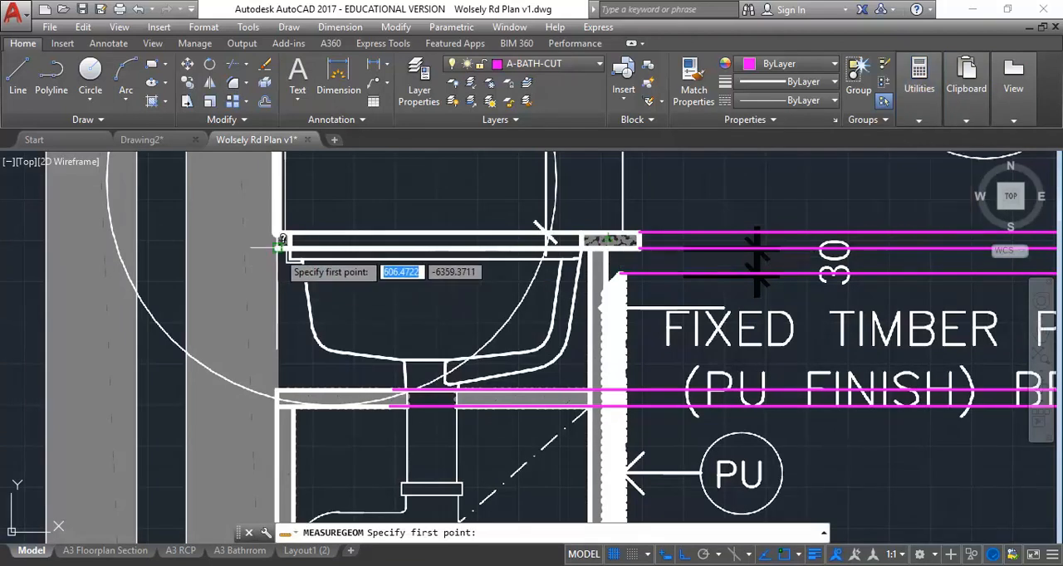
click(280, 242)
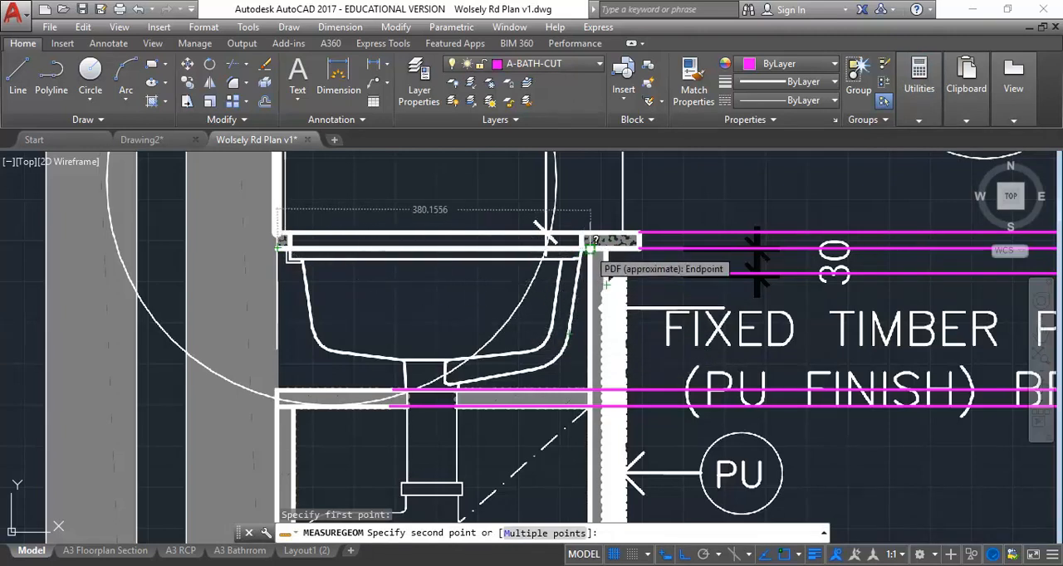
click(589, 247)
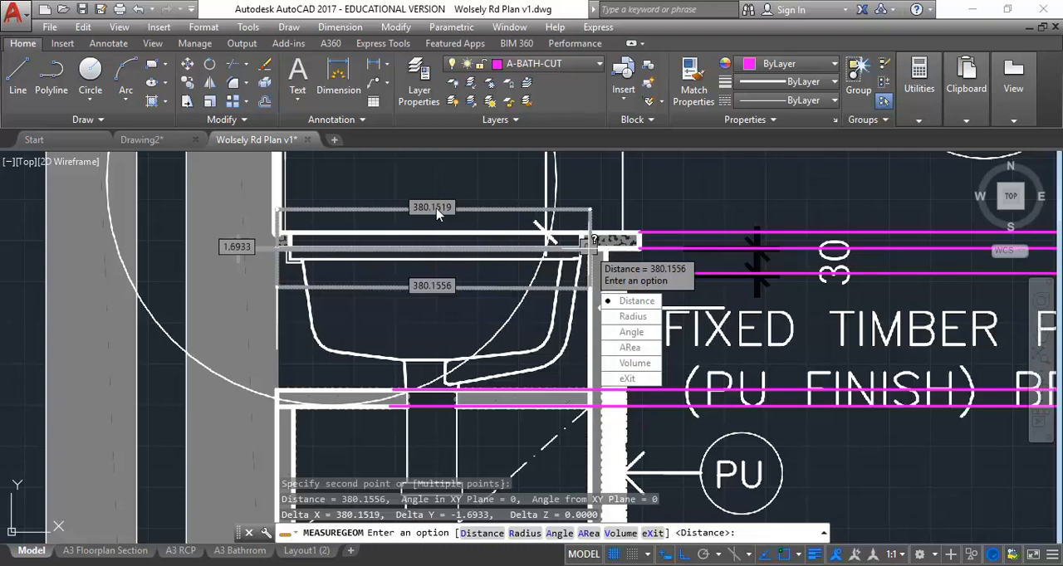
Step: Measure the thickness of the fixed timber panel in section 5 and review both distances in the command history
click(633, 300)
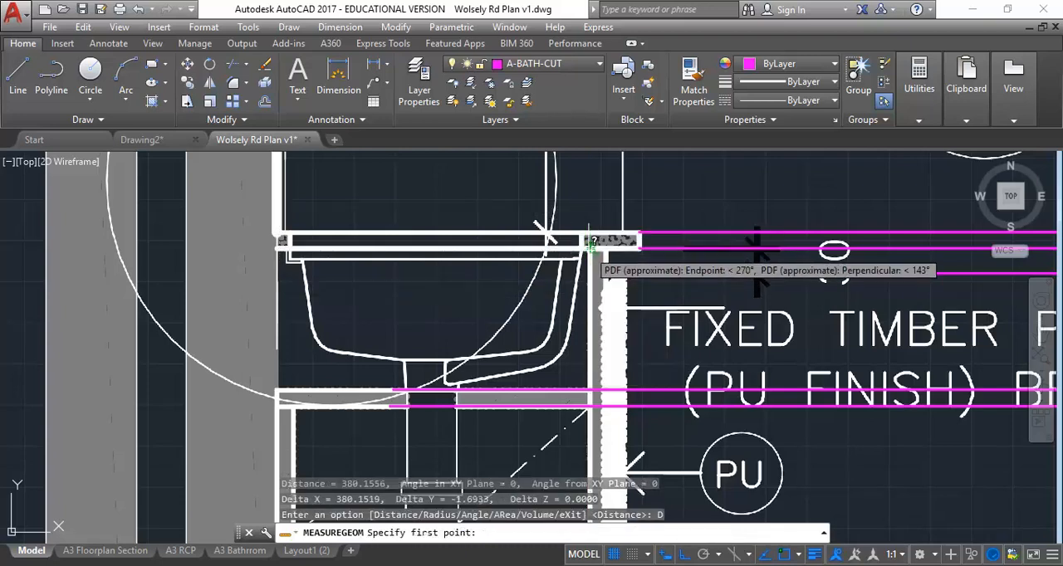
click(603, 241)
click(606, 248)
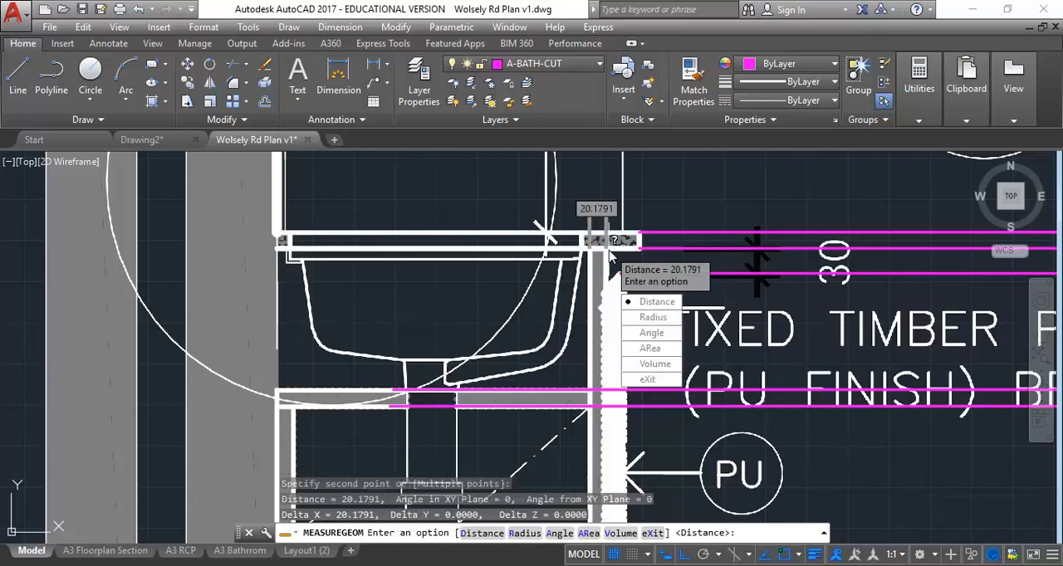
click(646, 381)
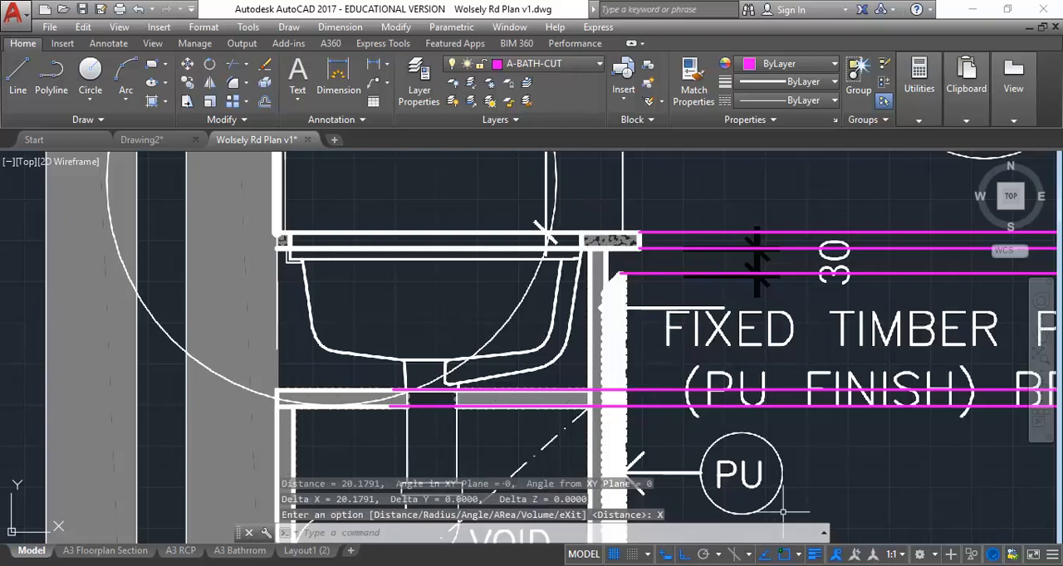
click(823, 534)
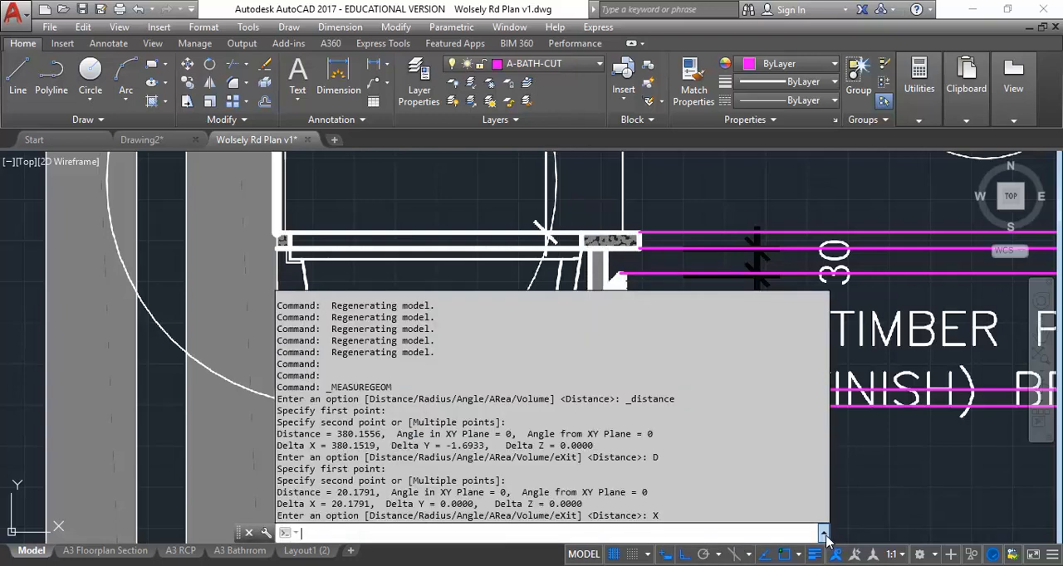
click(824, 536)
Step: Offset the left wall line of the bathroom elevation by 380 towards the inside of the room
scroll(357, 322, down, 5)
mouse_move(440, 331)
middle_down()
mouse_move(487, 336)
mouse_move(291, 335)
middle_up()
scroll(675, 354, down, 1)
mouse_move(681, 366)
middle_down()
mouse_move(501, 357)
mouse_move(469, 325)
middle_up()
scroll(495, 339, up, 4)
scroll(466, 318, down, 1)
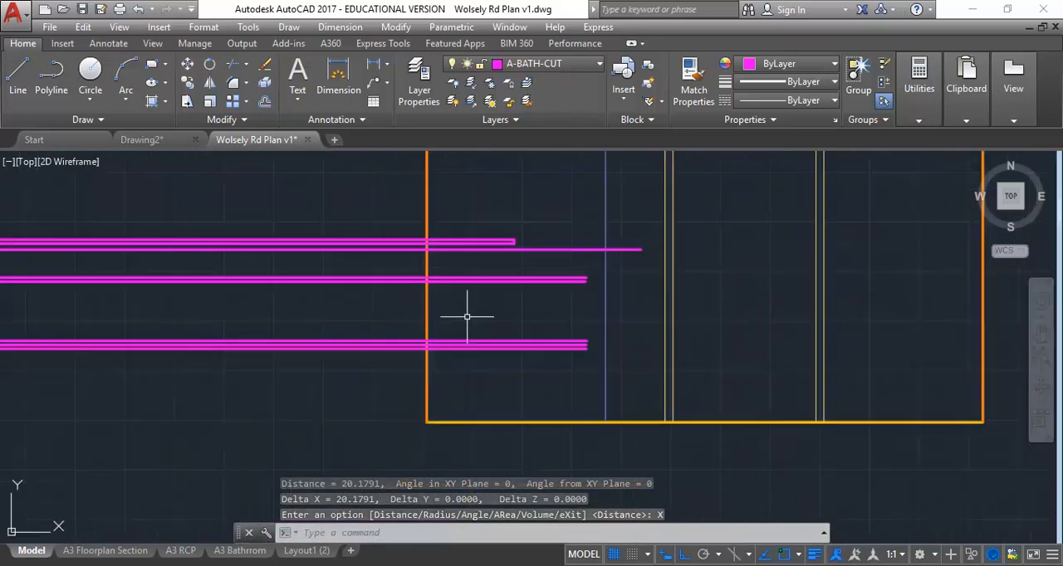
click(264, 101)
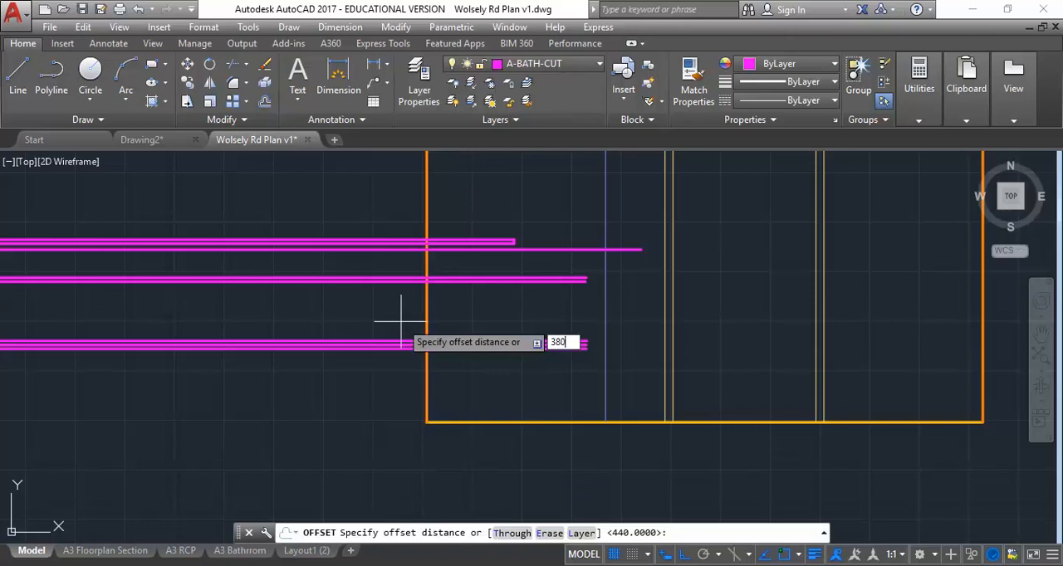
text(380)
key(Return)
click(427, 325)
click(468, 330)
key(Return)
key(Return)
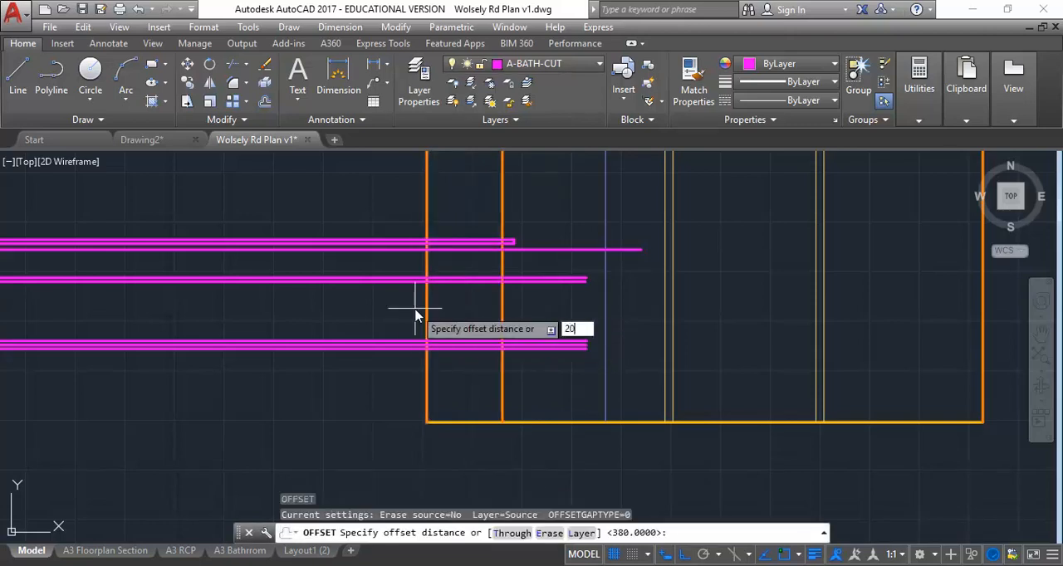
Step: Offset the new vertical vanity line by 20 further into the room to give the panel its thickness
text(20)
key(Return)
click(501, 314)
click(529, 315)
key(Return)
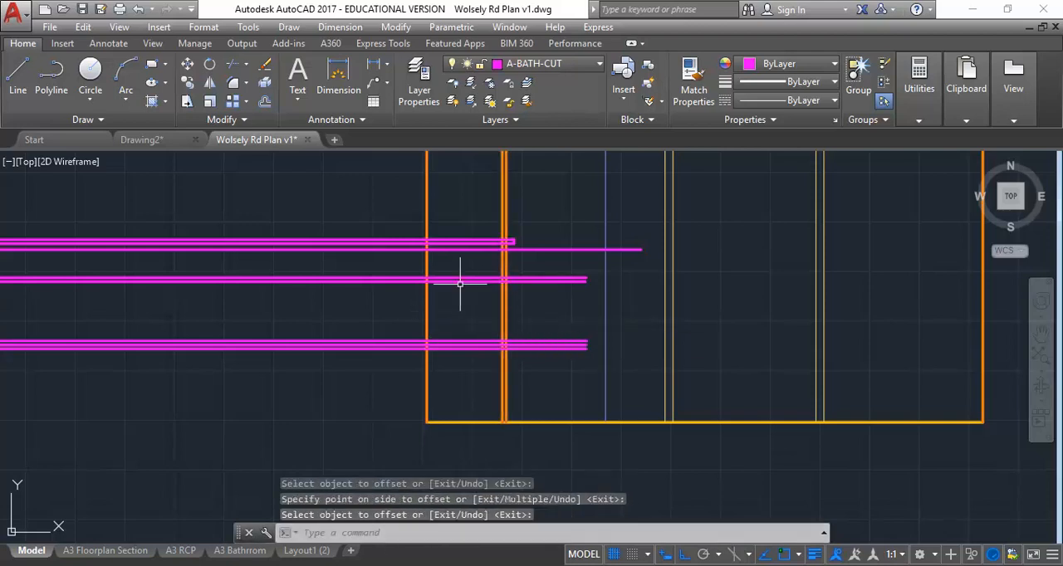
Step: Examine in section 5 where the shelf below the basin and the vanity's base panels meet the fixed timber panel
scroll(429, 243, up, 2)
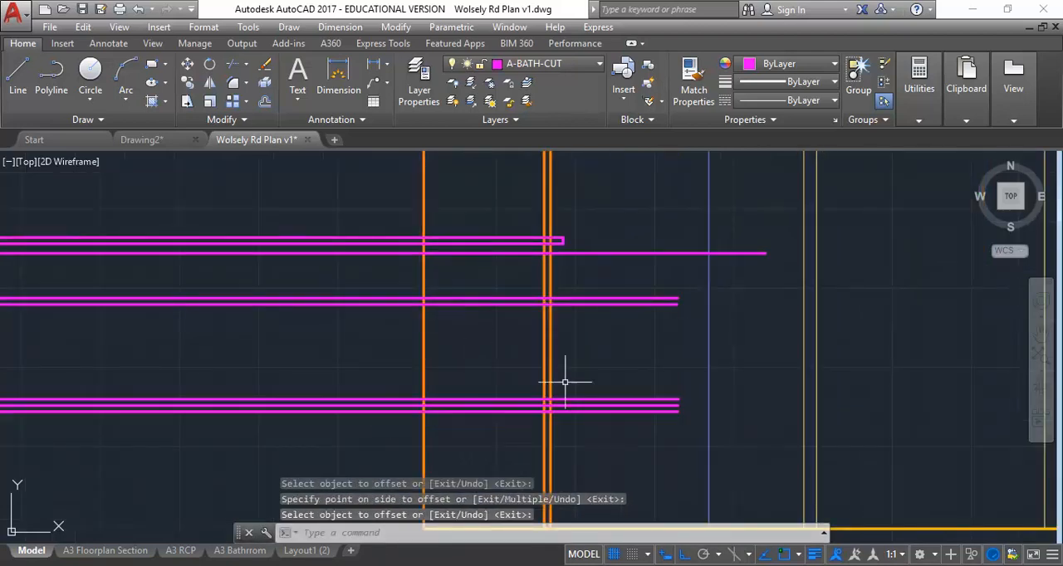
scroll(466, 333, down, 4)
middle_drag(462, 324, 756, 338)
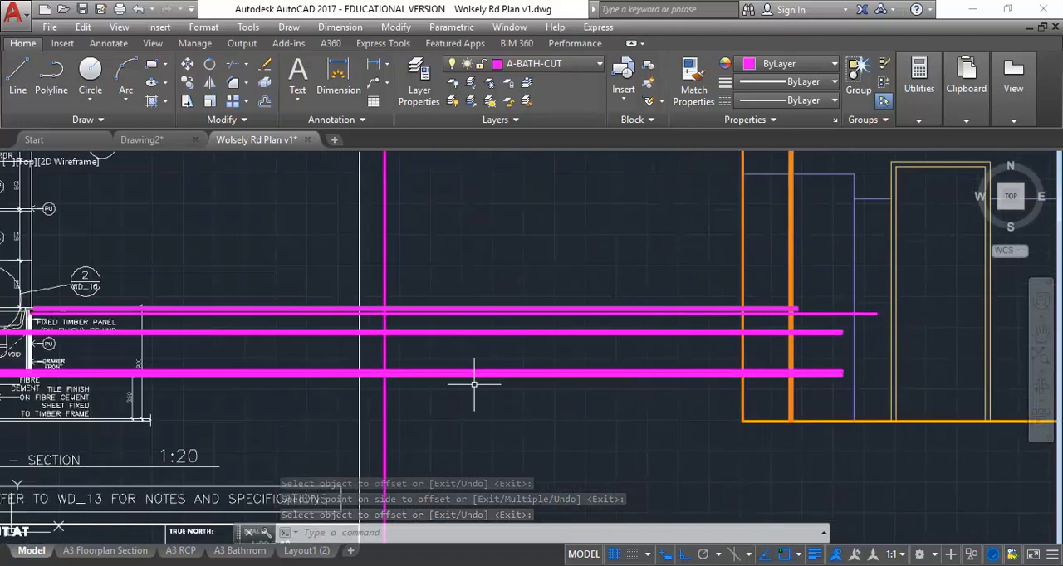
middle_drag(380, 368, 603, 325)
scroll(267, 293, up, 2)
scroll(211, 291, up, 2)
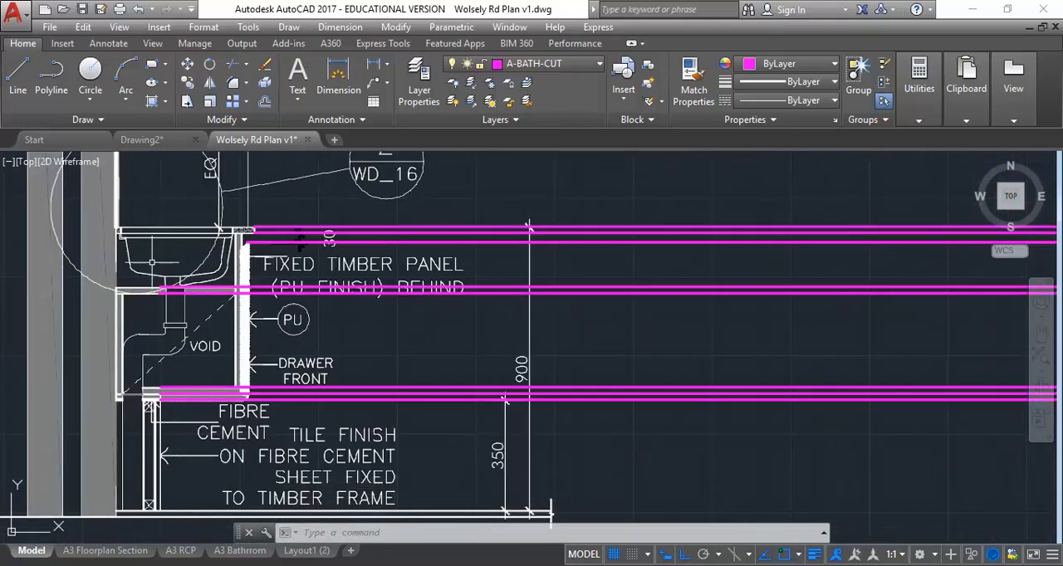
scroll(178, 303, up, 2)
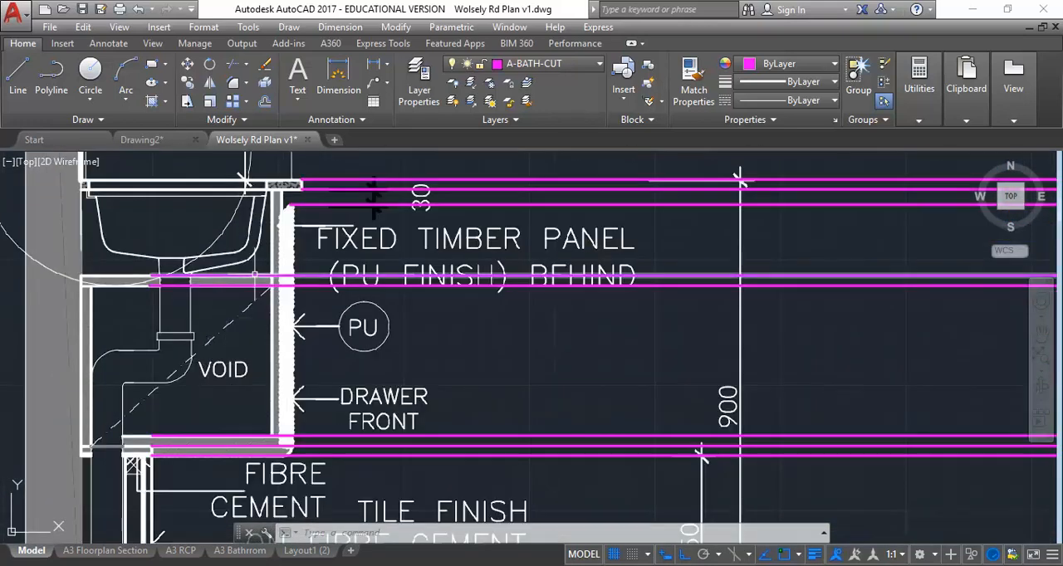
middle_drag(206, 392, 305, 380)
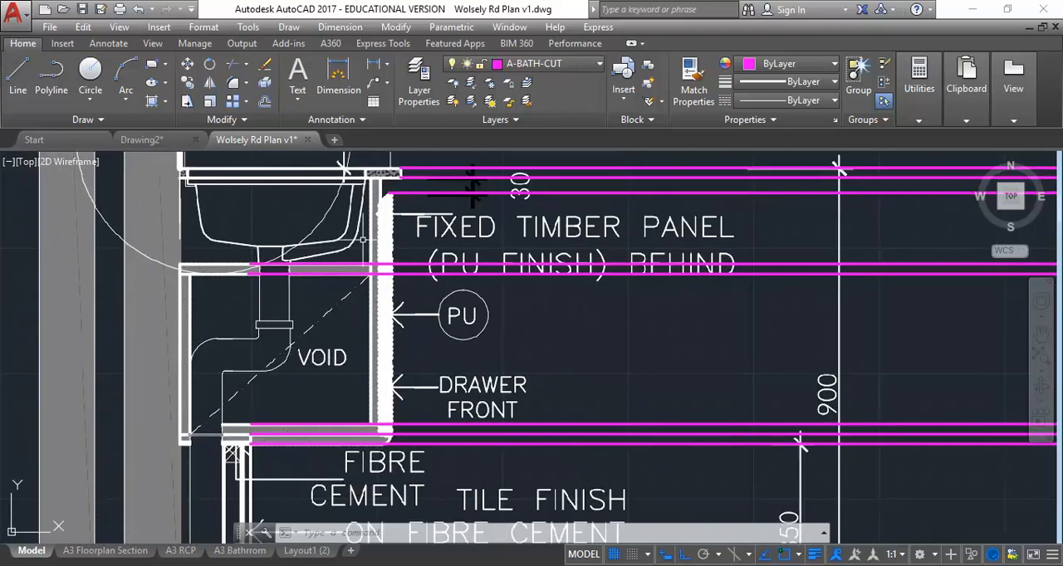
Step: Trim the two shelf lines and the uppermost base line back to the panel's inner vertical line in the elevation
scroll(634, 295, down, 2)
middle_drag(634, 294, 203, 312)
middle_drag(935, 343, 384, 303)
middle_drag(803, 299, 174, 328)
middle_drag(667, 362, 268, 361)
scroll(439, 327, up, 2)
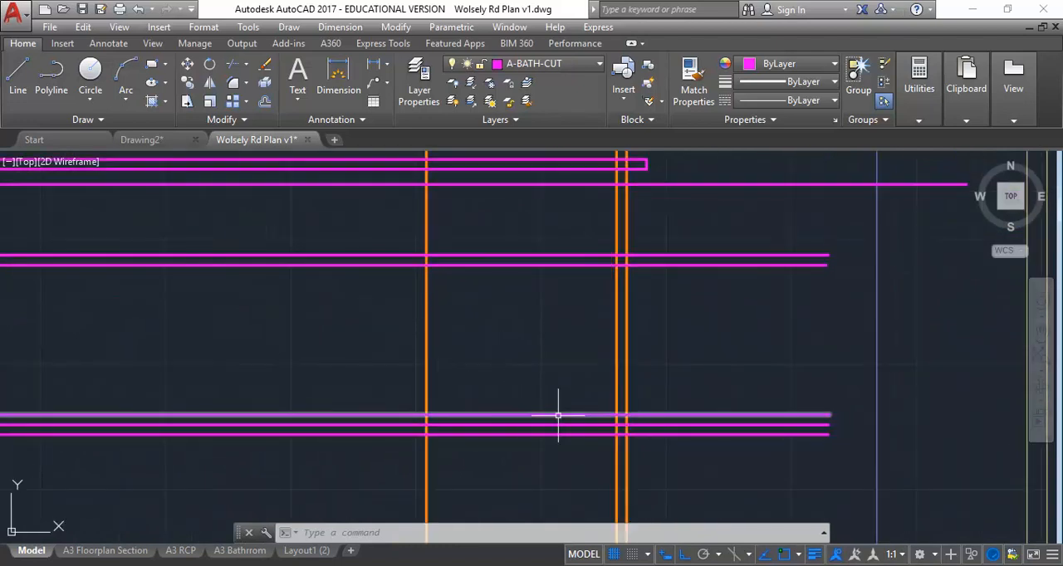
click(232, 68)
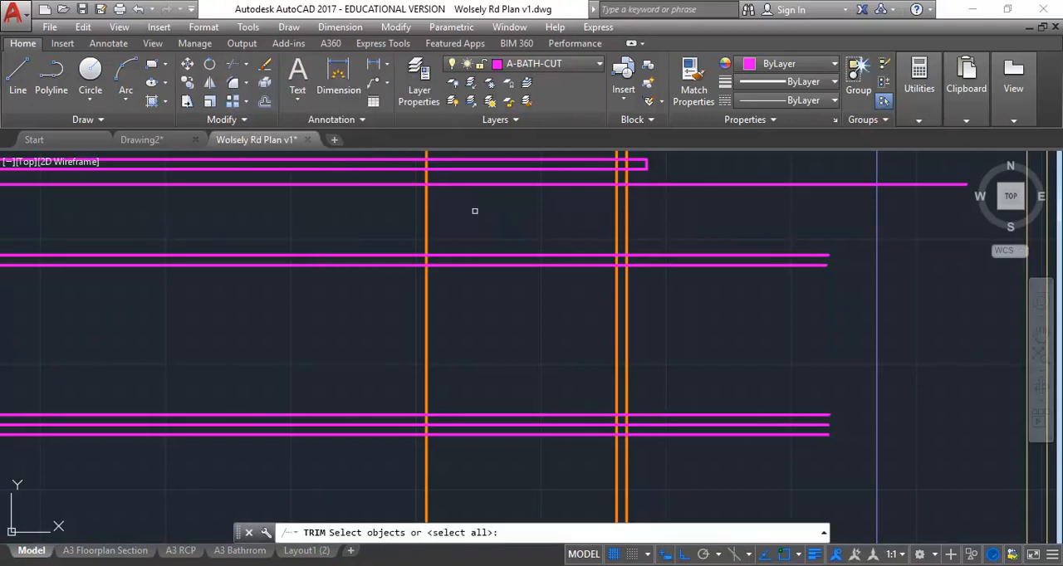
click(617, 316)
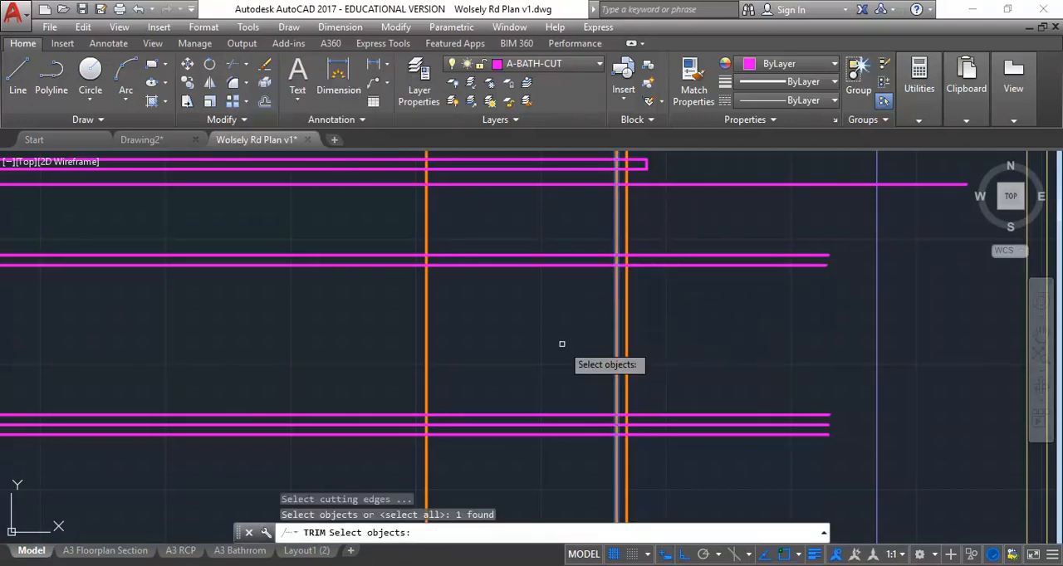
key(Return)
click(662, 265)
click(658, 415)
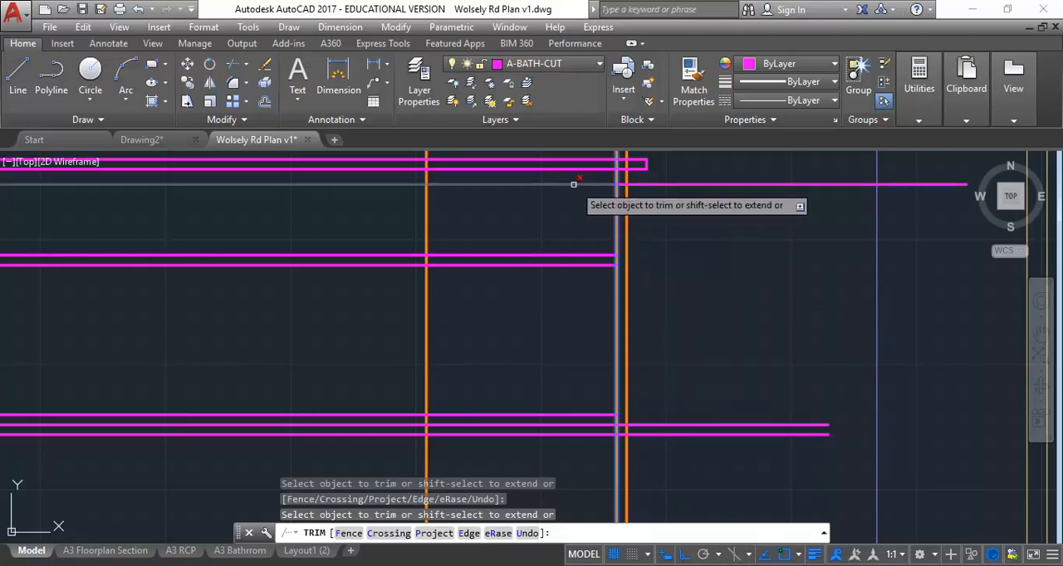
right_click(547, 210)
click(565, 220)
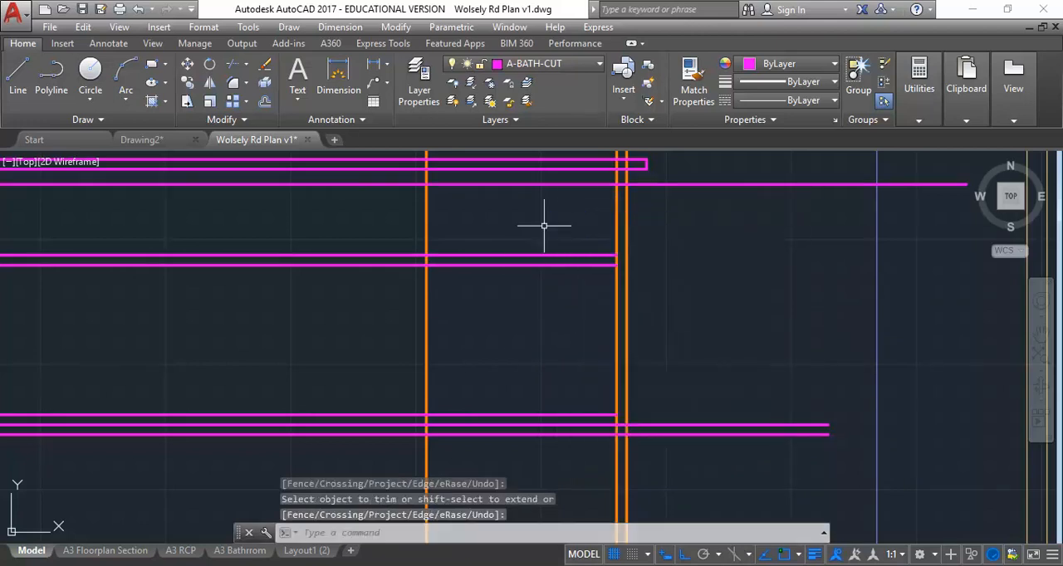
Step: Examine the rounded lower corner of the drawer front and the base panel edges in section 5
scroll(495, 207, down, 4)
middle_drag(495, 207, 782, 211)
middle_drag(341, 271, 795, 269)
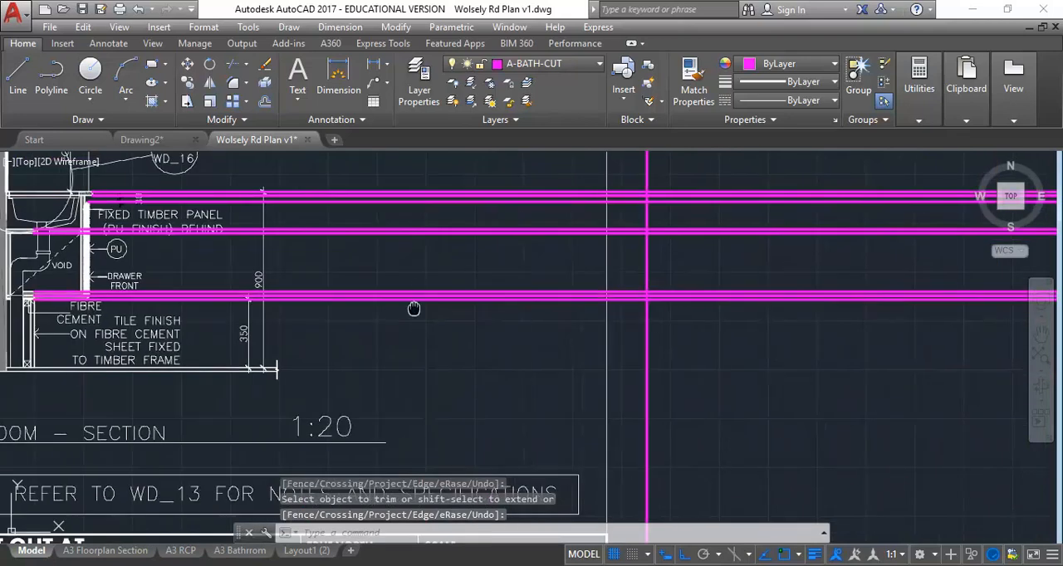
middle_drag(413, 308, 800, 316)
scroll(446, 290, up, 2)
scroll(445, 290, up, 2)
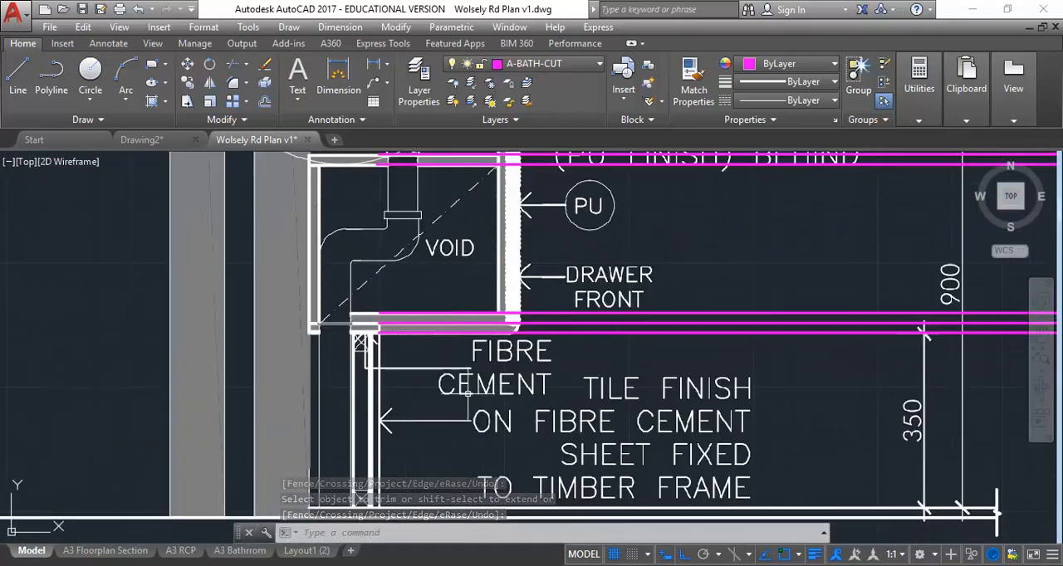
scroll(377, 312, up, 3)
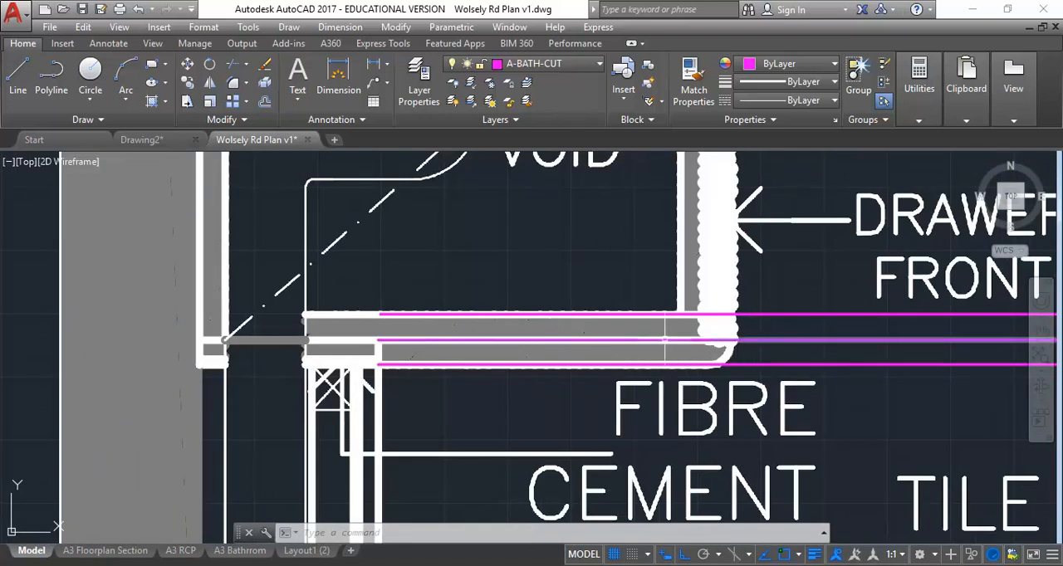
scroll(573, 332, down, 2)
scroll(415, 348, down, 3)
scroll(515, 339, up, 3)
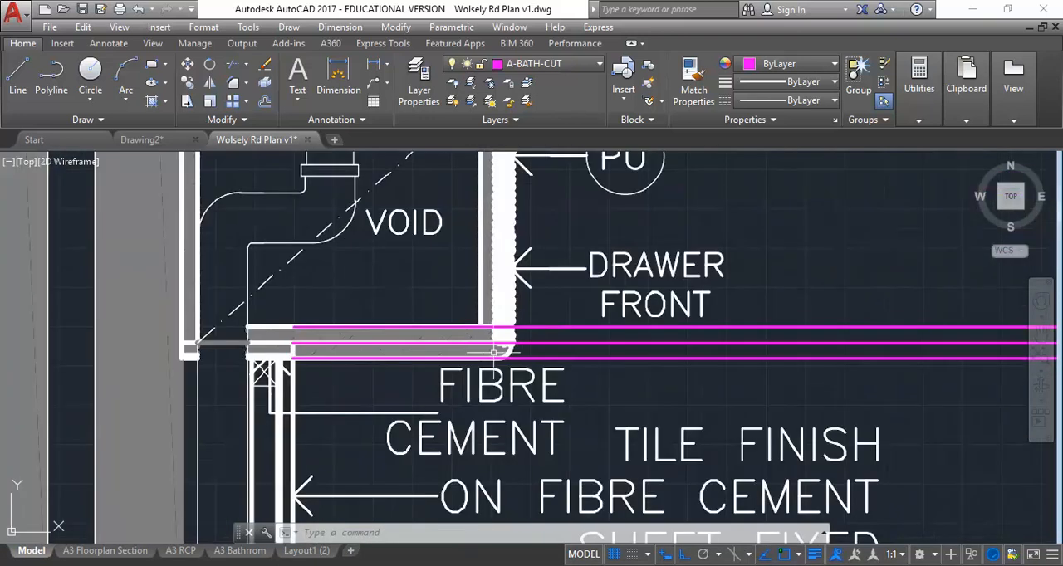
scroll(498, 352, up, 2)
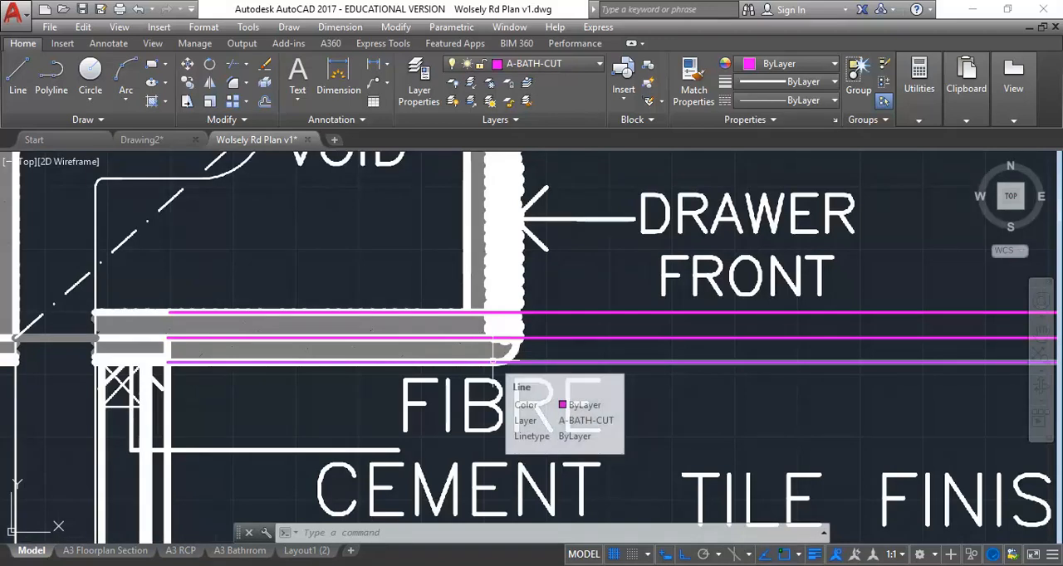
Step: Fillet the vanity's lowest base line to the outer vertical panel line in the elevation with a radius of 20
scroll(544, 358, down, 3)
middle_drag(544, 358, 320, 363)
scroll(706, 363, down, 2)
middle_drag(748, 365, 408, 365)
middle_drag(821, 370, 342, 371)
middle_drag(755, 383, 252, 377)
middle_drag(759, 409, 414, 433)
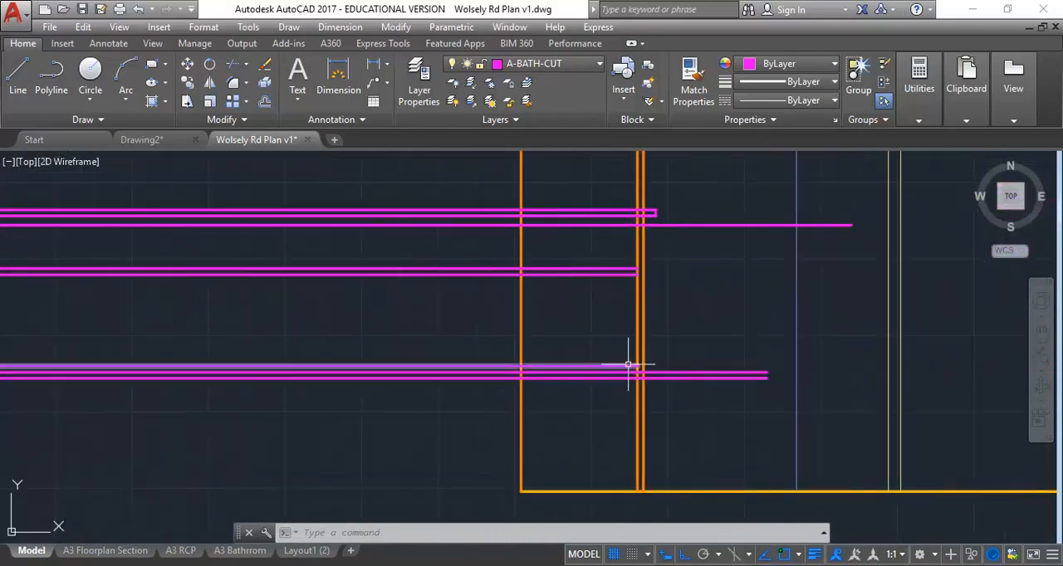
scroll(609, 359, up, 6)
scroll(608, 437, down, 2)
middle_drag(609, 437, 636, 422)
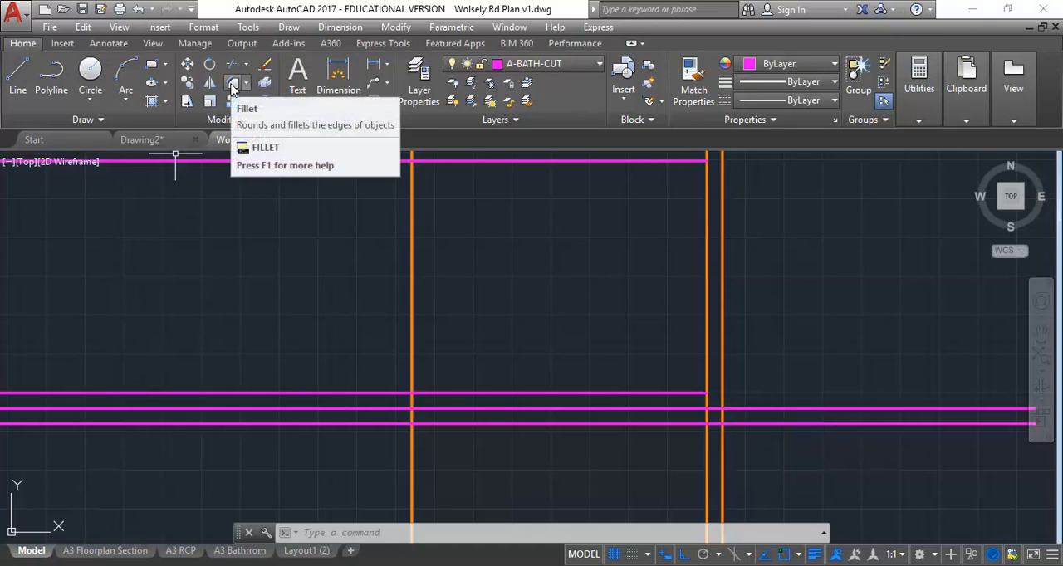
click(234, 86)
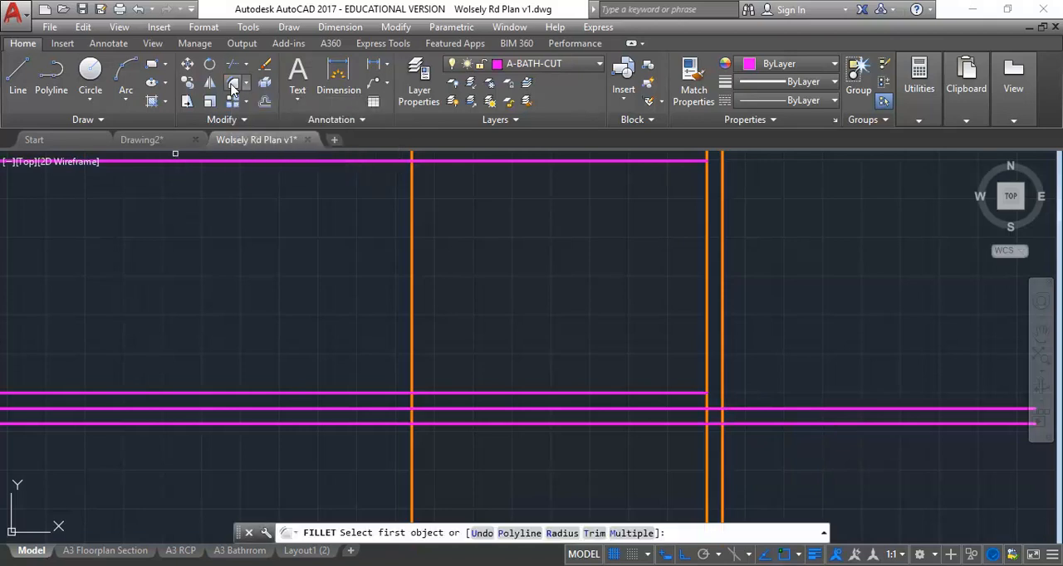
click(561, 533)
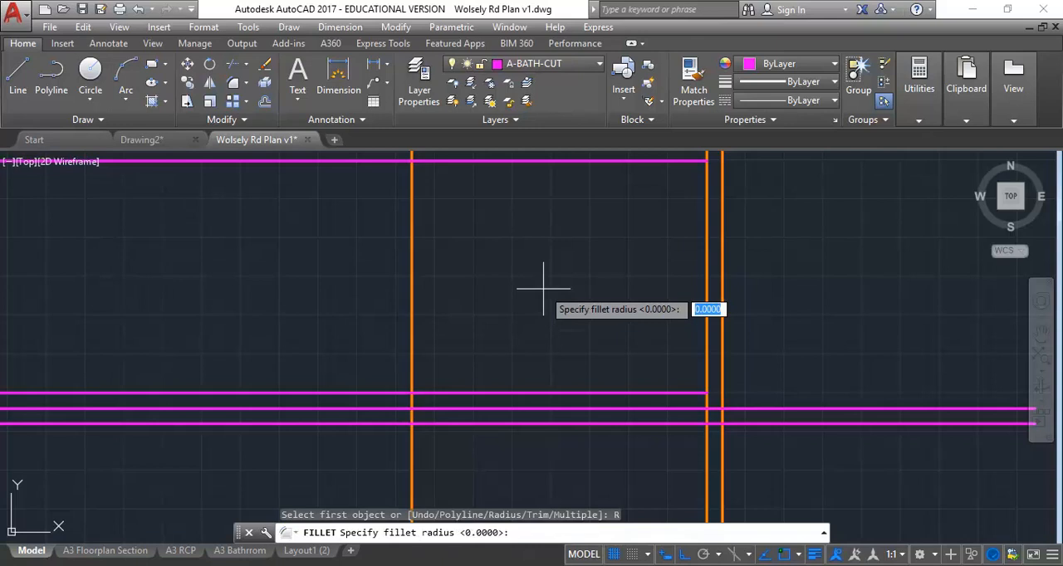
text(20)
key(Return)
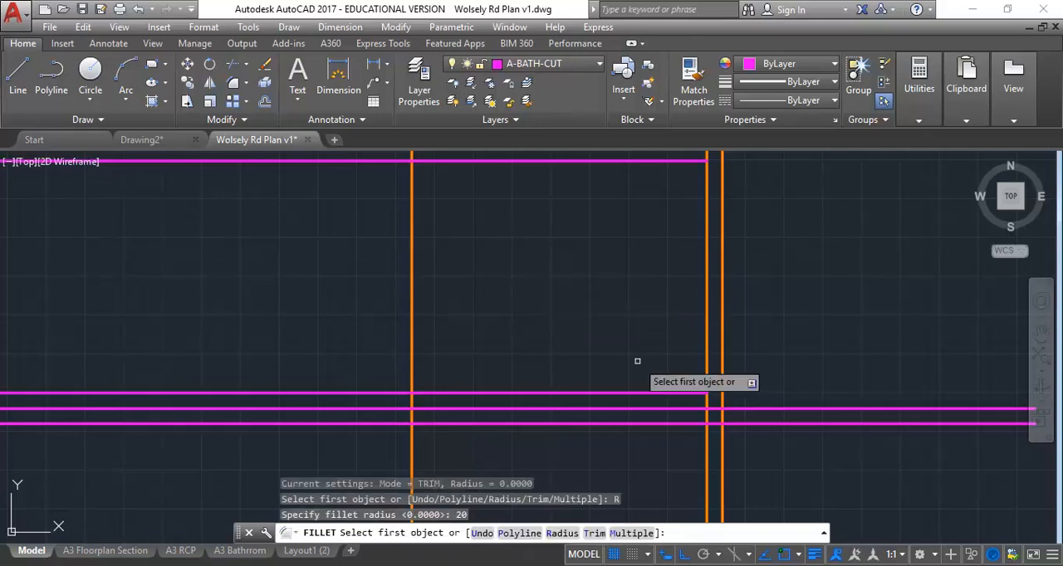
click(687, 423)
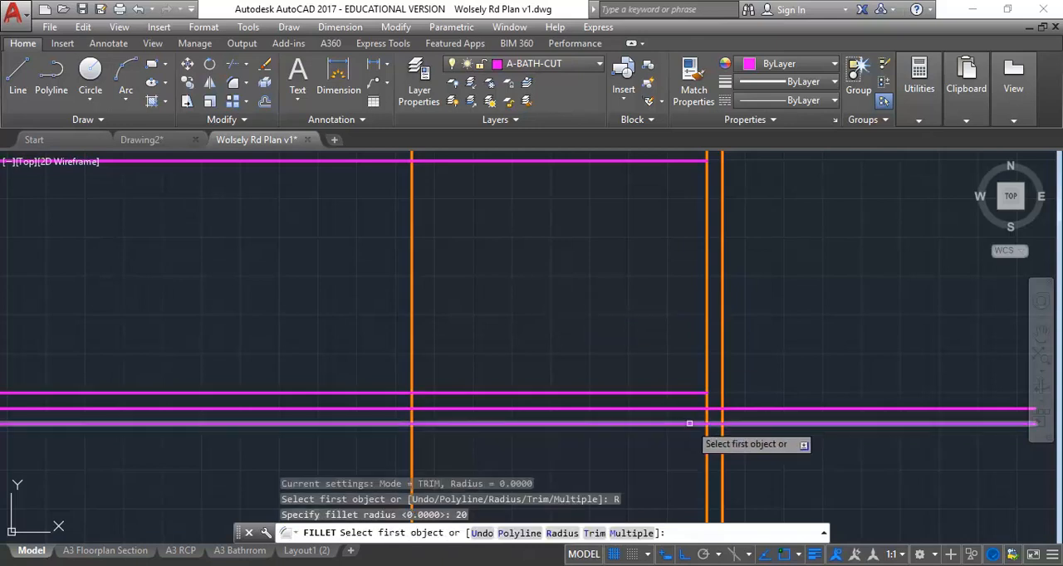
click(723, 387)
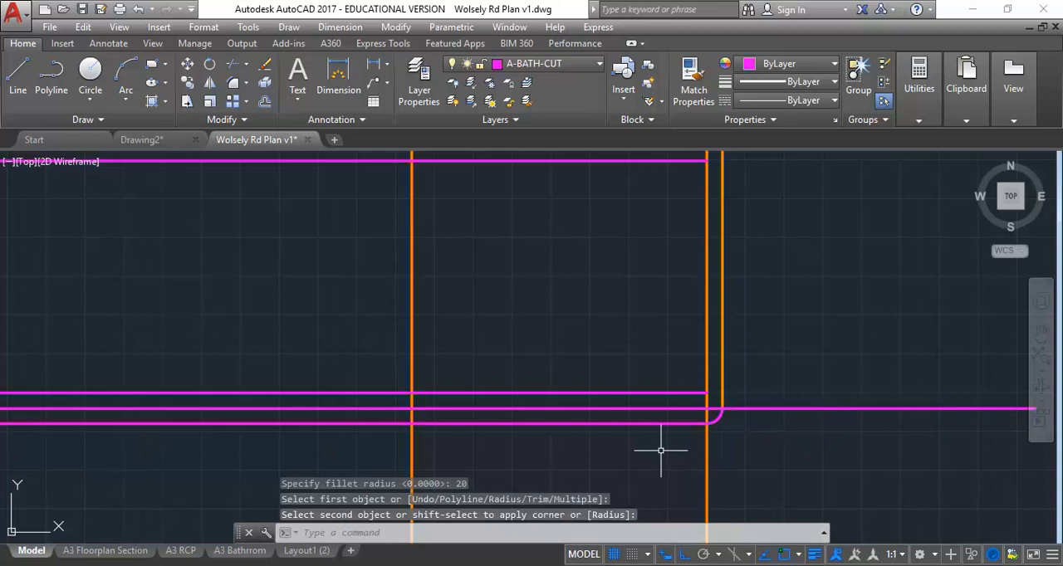
Step: Fillet the vanity's middle base line to the inner vertical panel line in the elevation with a radius of 0
click(233, 86)
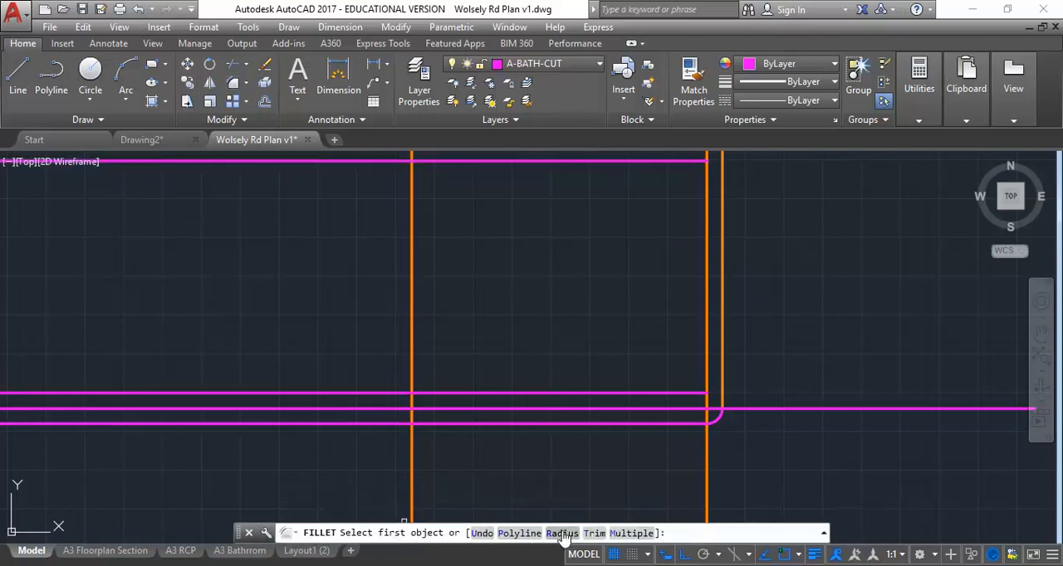
click(562, 533)
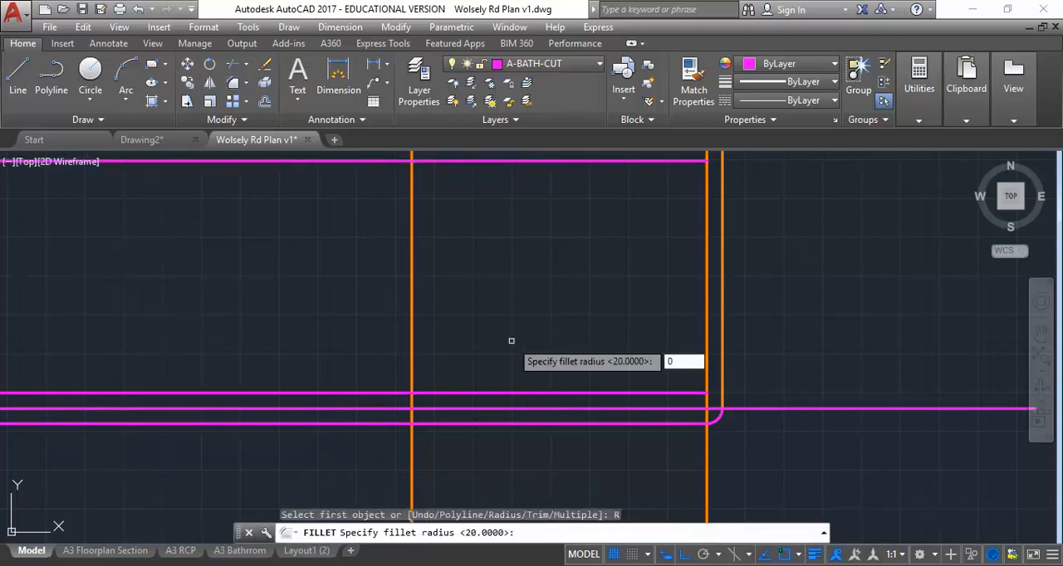
text(0)
key(Return)
click(706, 408)
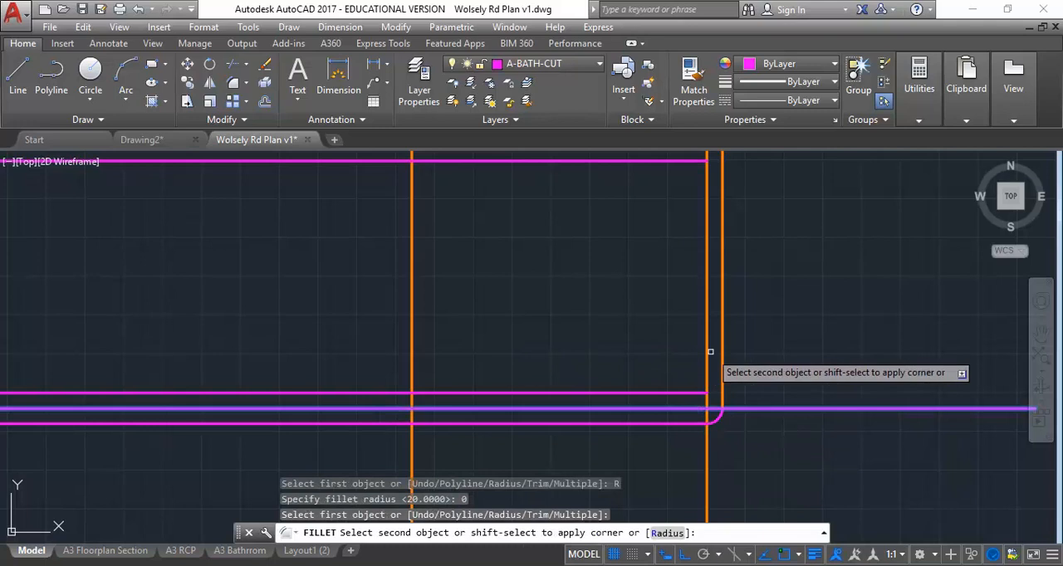
click(707, 354)
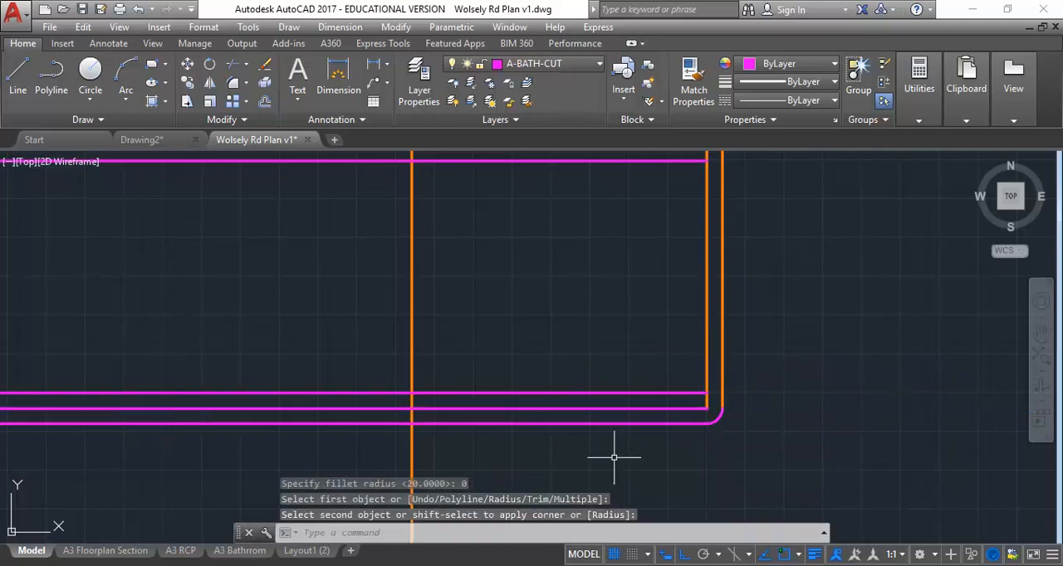
Step: Examine the drawer front and base panel corner in section 5 and compare it with the vertical panel lines in the elevation
scroll(529, 284, down, 5)
middle_drag(328, 321, 722, 347)
middle_drag(198, 338, 630, 307)
middle_drag(351, 335, 469, 367)
scroll(361, 326, up, 7)
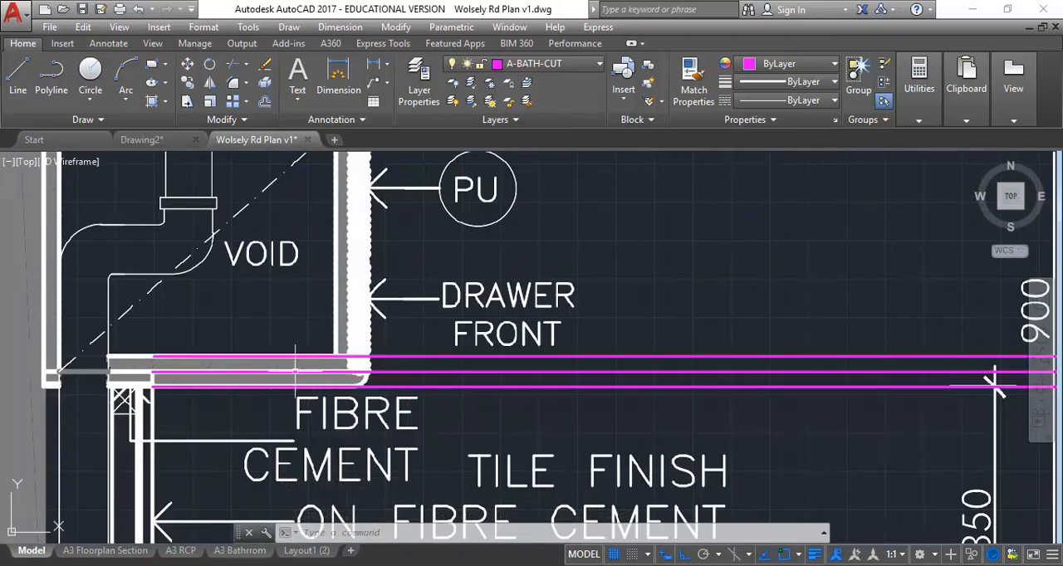
scroll(249, 372, down, 5)
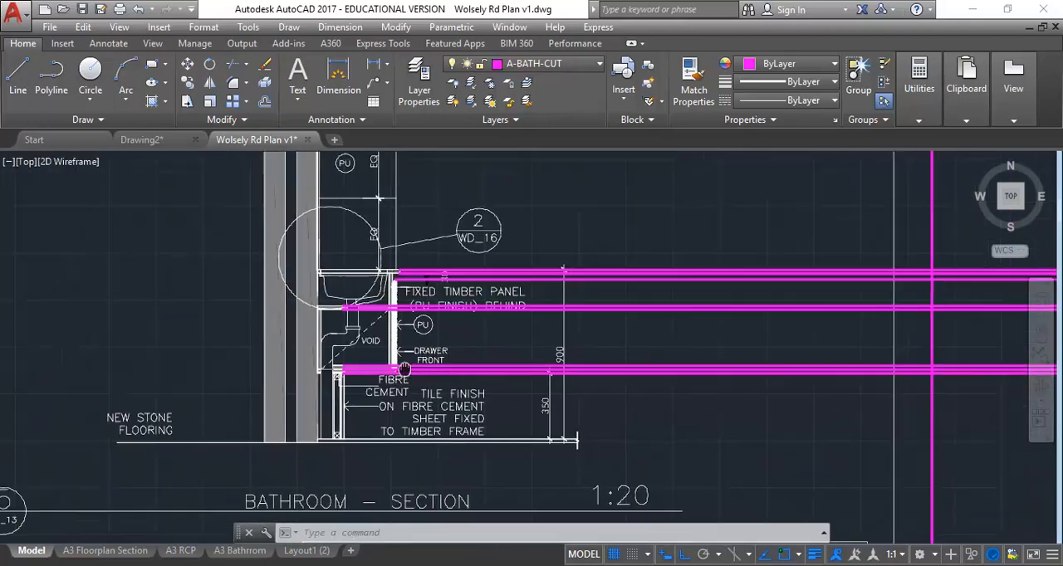
scroll(288, 376, down, 1)
scroll(266, 375, up, 6)
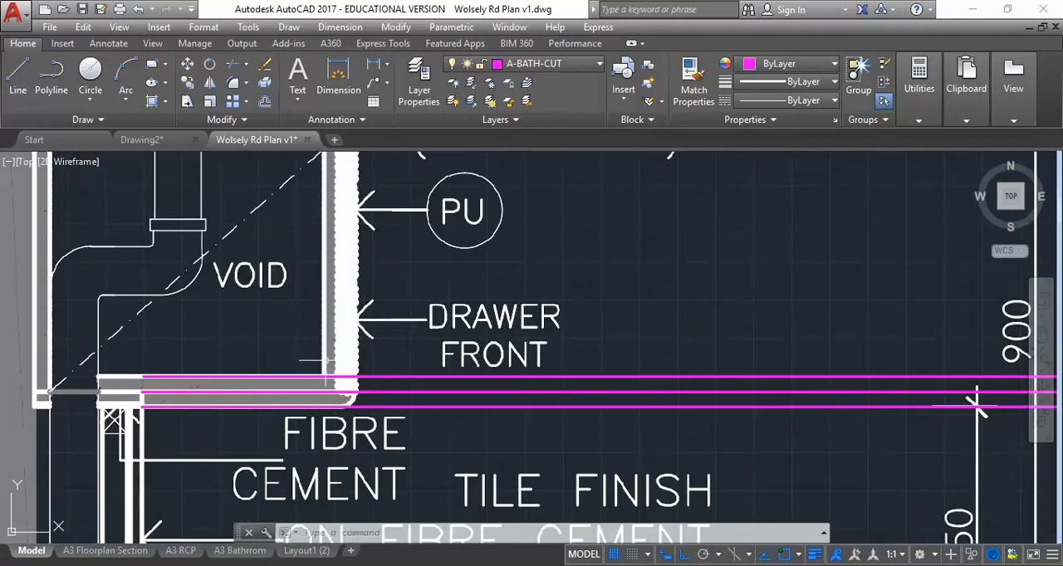
scroll(550, 404, down, 4)
middle_drag(550, 404, 275, 360)
scroll(714, 347, down, 2)
middle_drag(714, 347, 199, 311)
middle_drag(670, 347, 205, 382)
scroll(491, 311, up, 4)
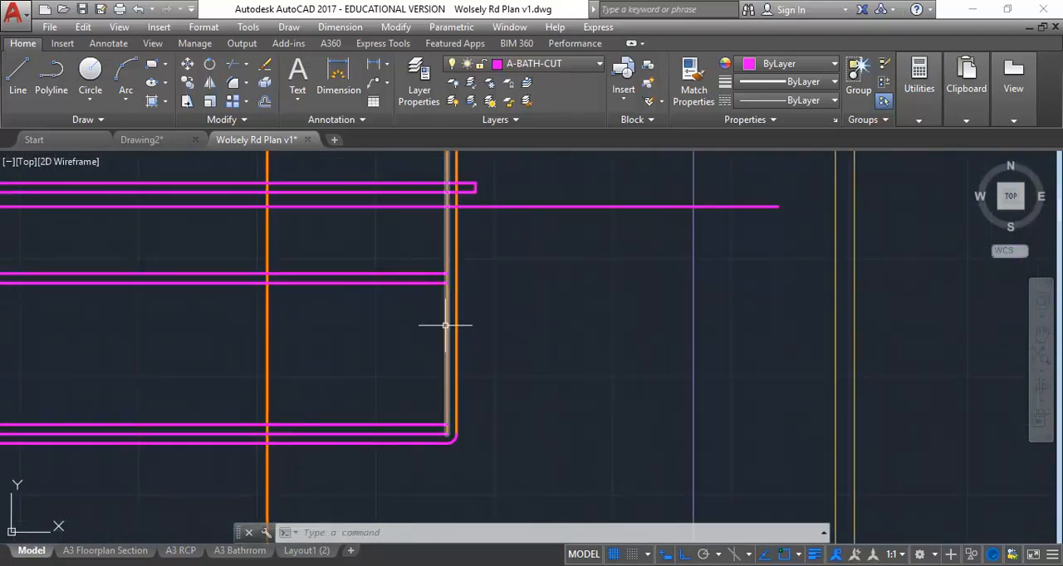
Step: Measure the vanity's depth in section 5 from the wall face to the front panel's inner edge at the shelf below the basin
scroll(330, 349, down, 2)
middle_drag(329, 349, 700, 354)
scroll(529, 394, down, 2)
middle_drag(529, 394, 992, 382)
middle_drag(216, 380, 623, 383)
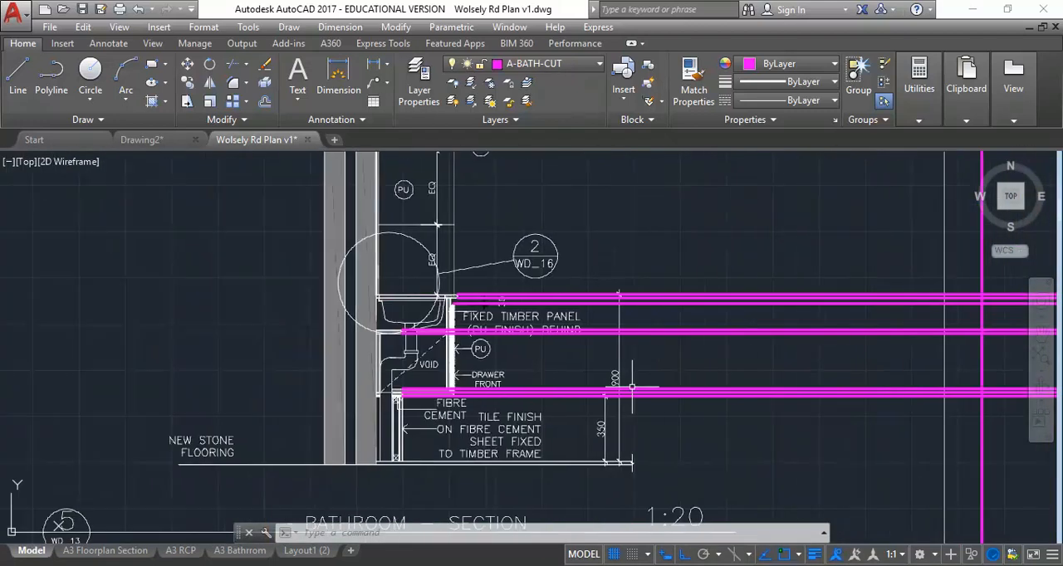
scroll(397, 394, up, 4)
middle_drag(397, 372, 425, 399)
click(915, 93)
click(920, 147)
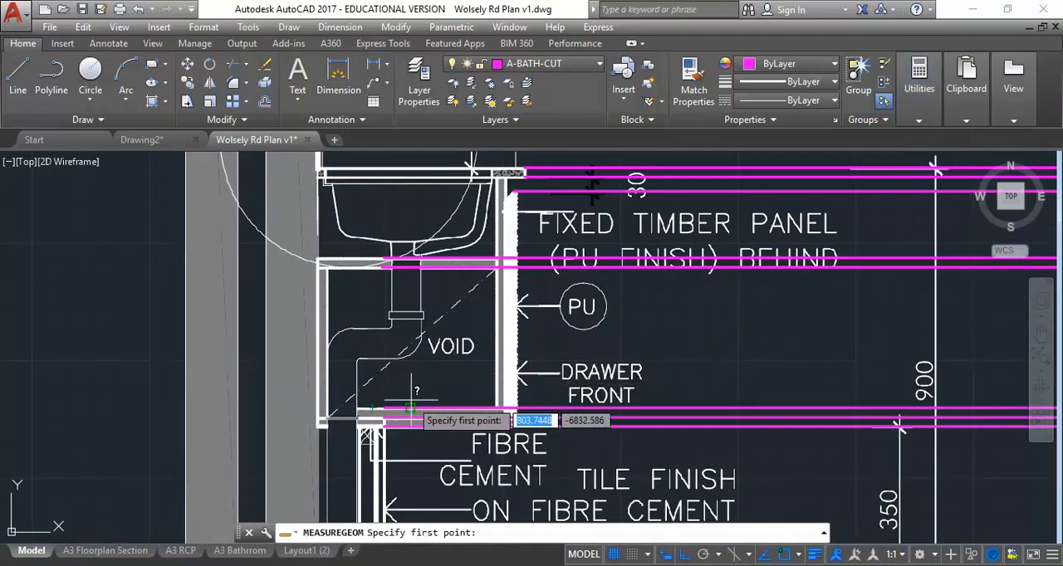
scroll(390, 366, up, 2)
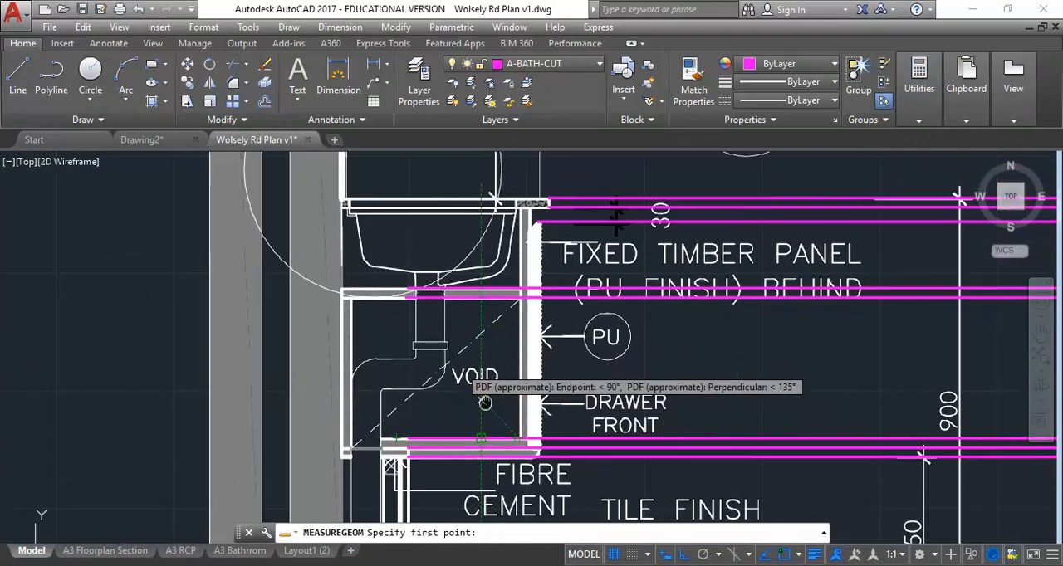
click(269, 252)
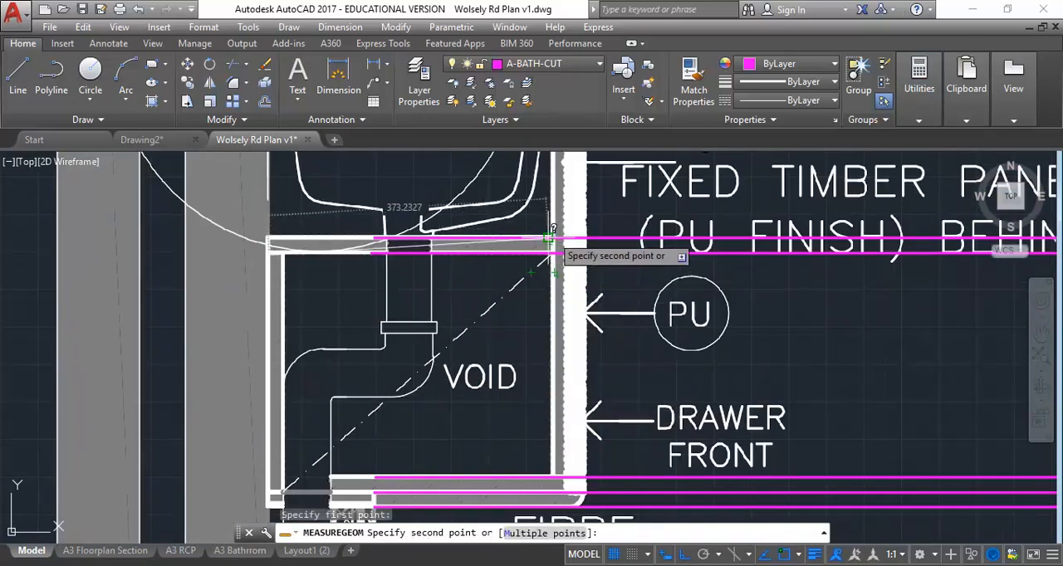
scroll(553, 233, up, 4)
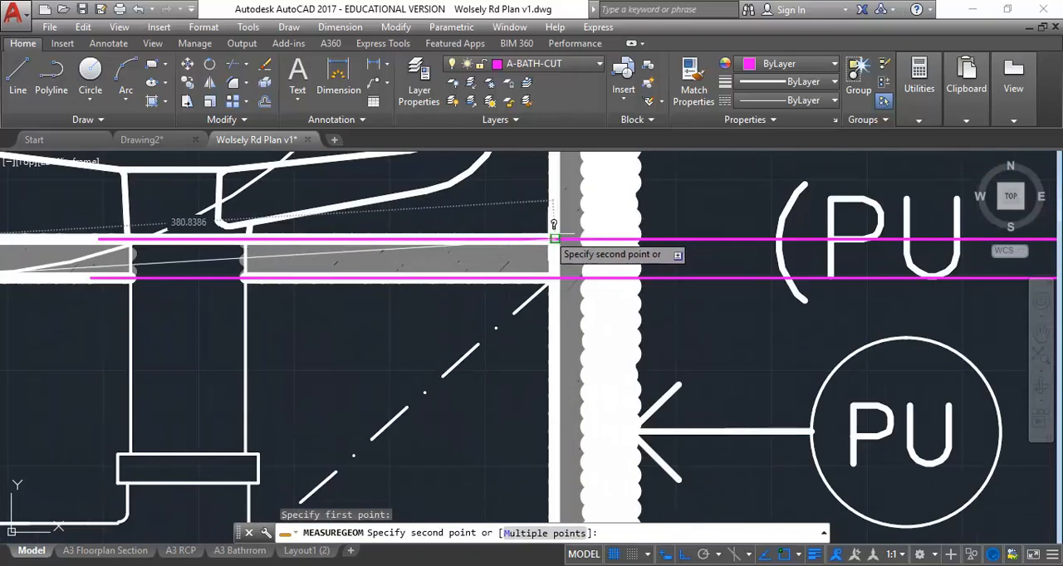
click(556, 239)
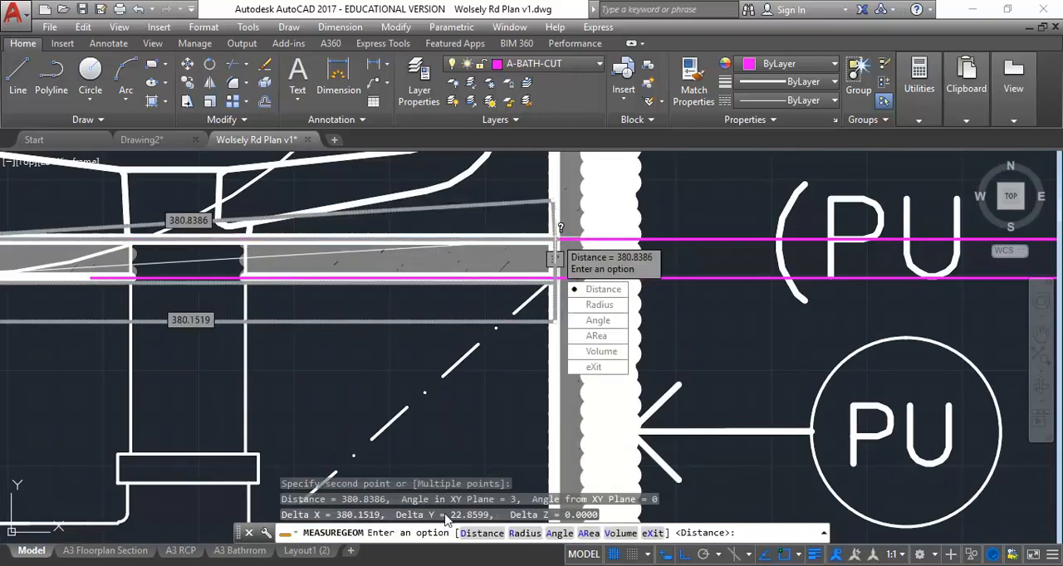
click(592, 367)
scroll(614, 404, down, 5)
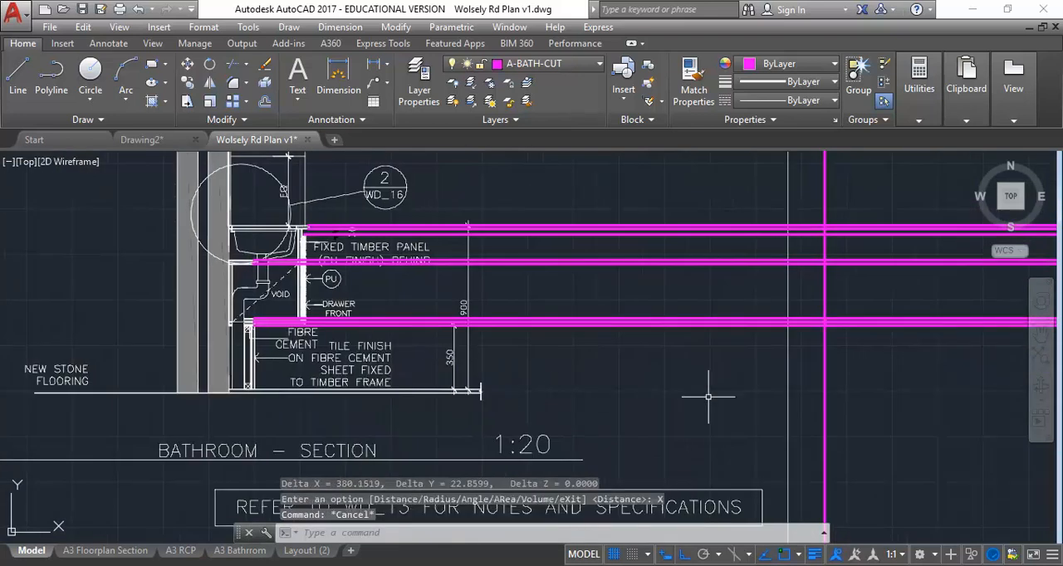
key(Escape)
Step: Measure the distance in the elevation from the outer vertical panel line to the wall line along the benchtop's underside
middle_drag(615, 403, 25, 332)
middle_drag(663, 328, 387, 422)
scroll(580, 354, up, 2)
middle_drag(573, 369, 548, 396)
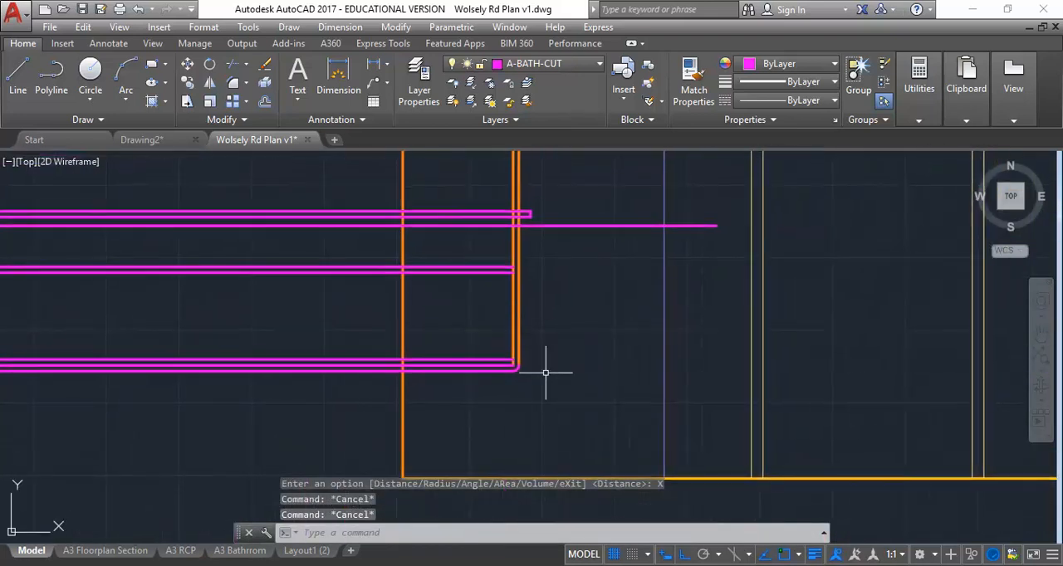
click(918, 83)
click(922, 147)
click(521, 214)
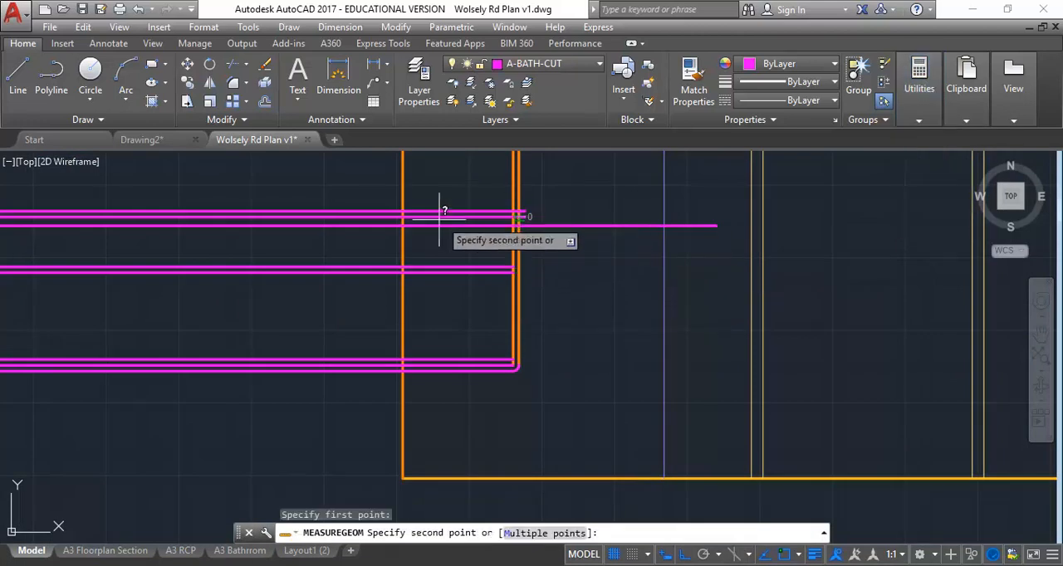
click(403, 216)
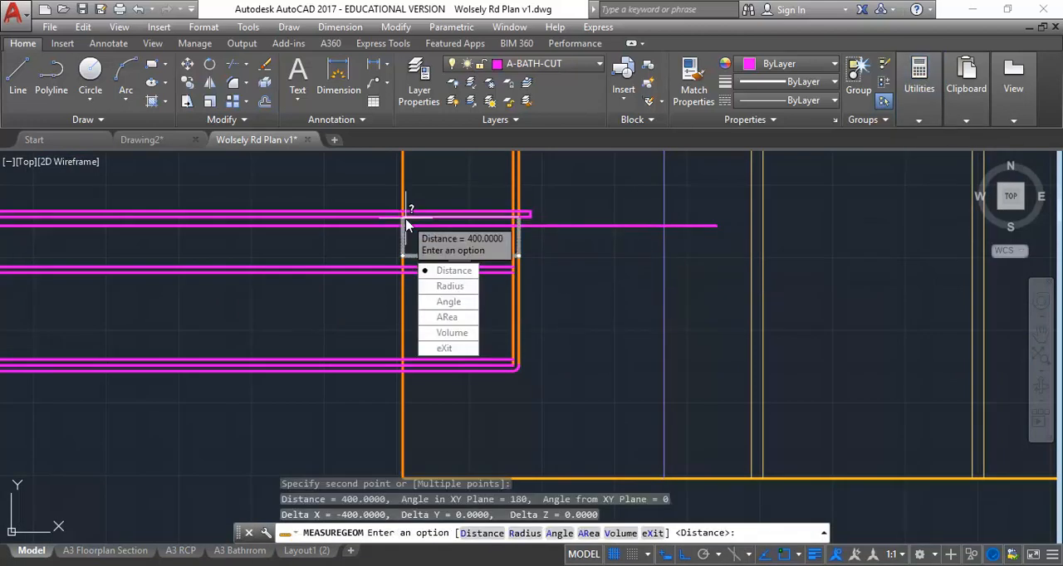
click(440, 351)
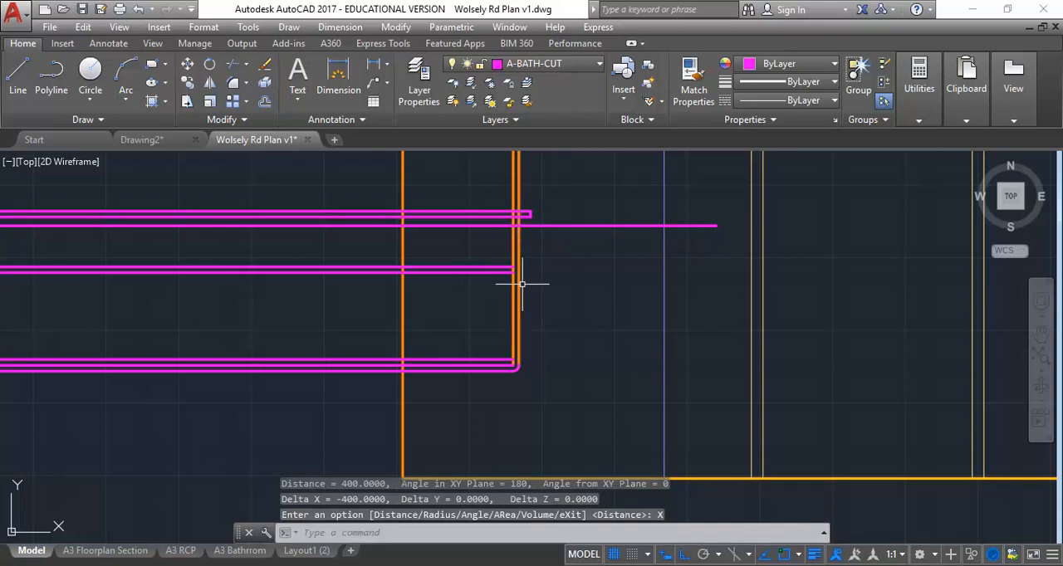
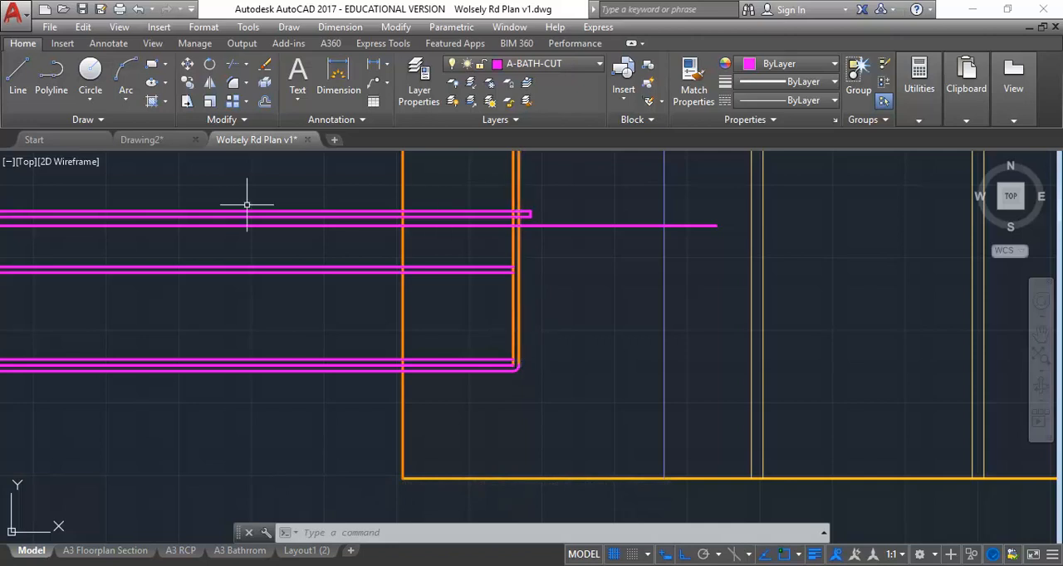
Step: Stretch the lower ends of the vertical panel lines, with the attached shelf and base line ends, 20 horizontally to the right
click(187, 102)
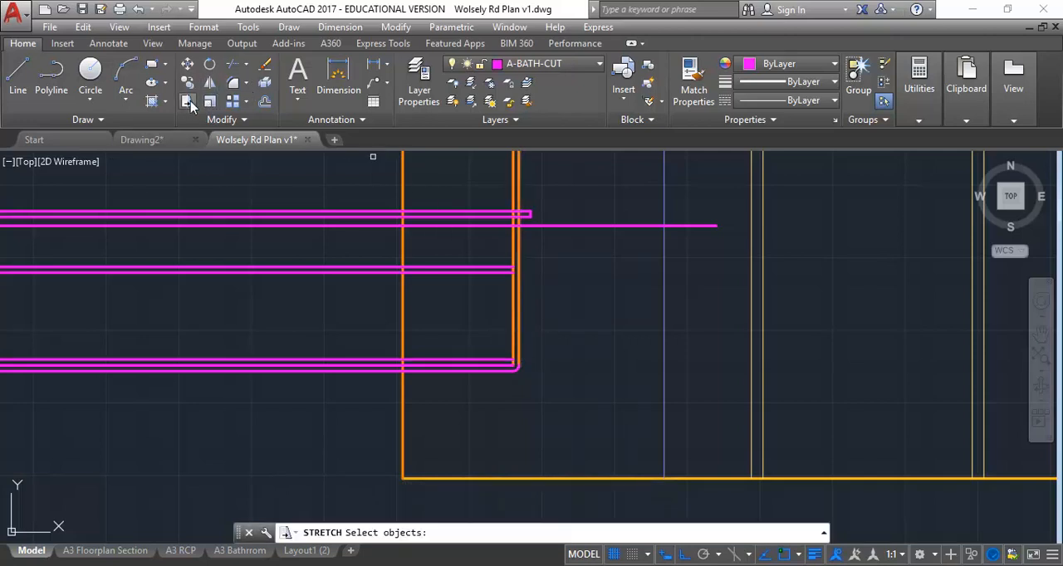
click(532, 394)
click(551, 309)
click(525, 384)
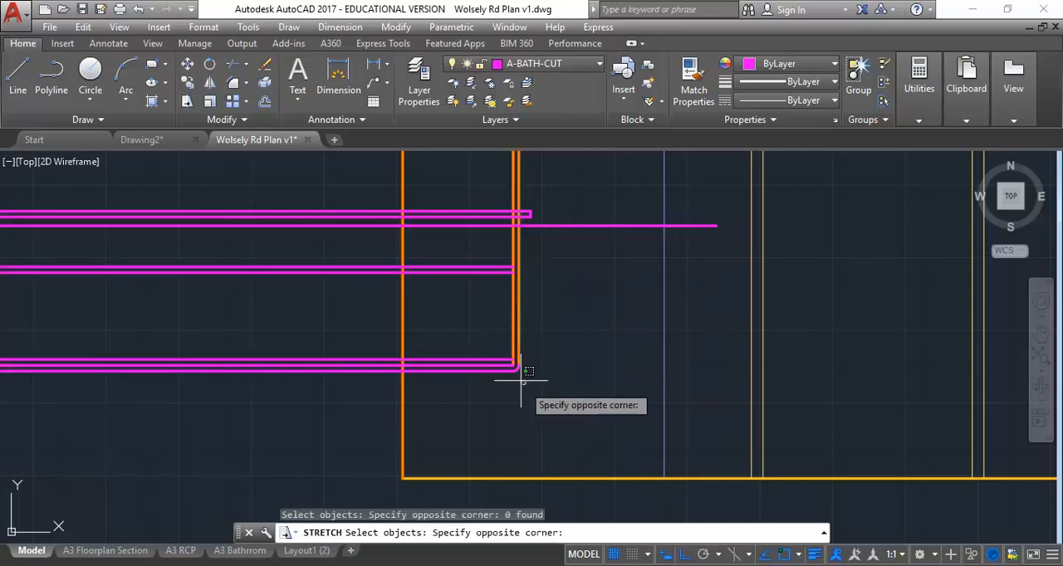
click(485, 200)
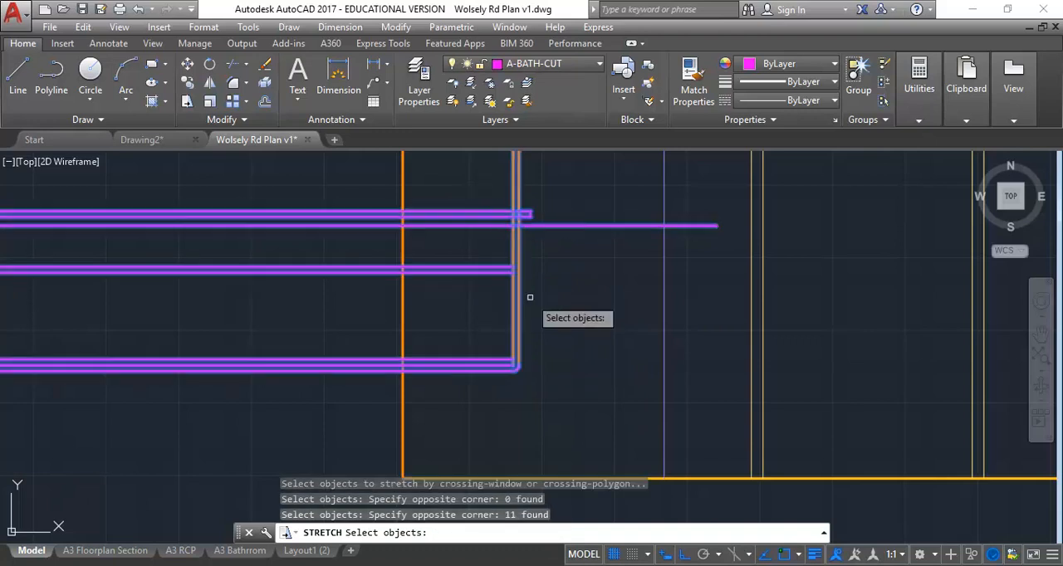
click(529, 391)
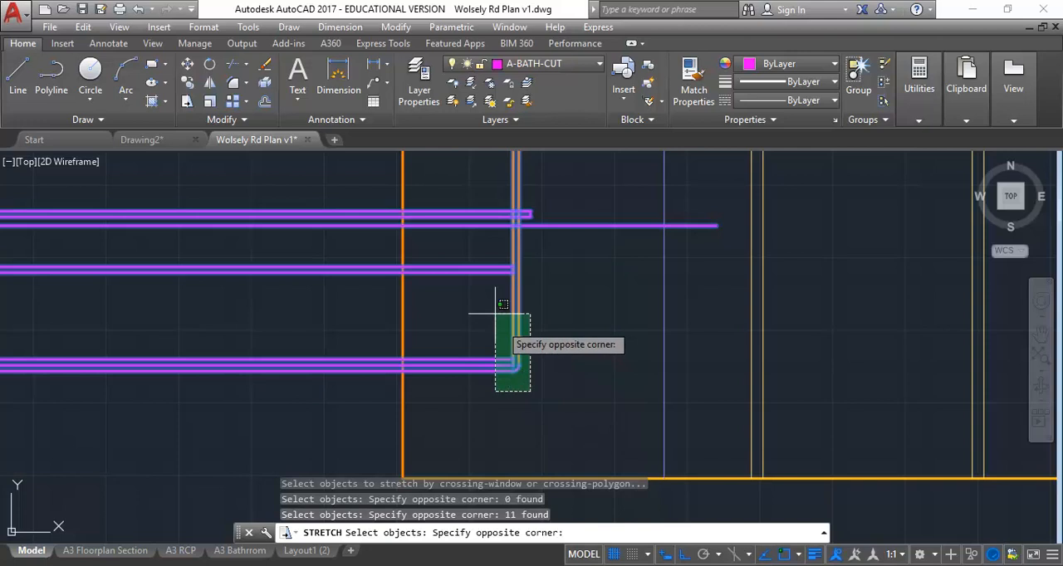
click(486, 199)
click(524, 384)
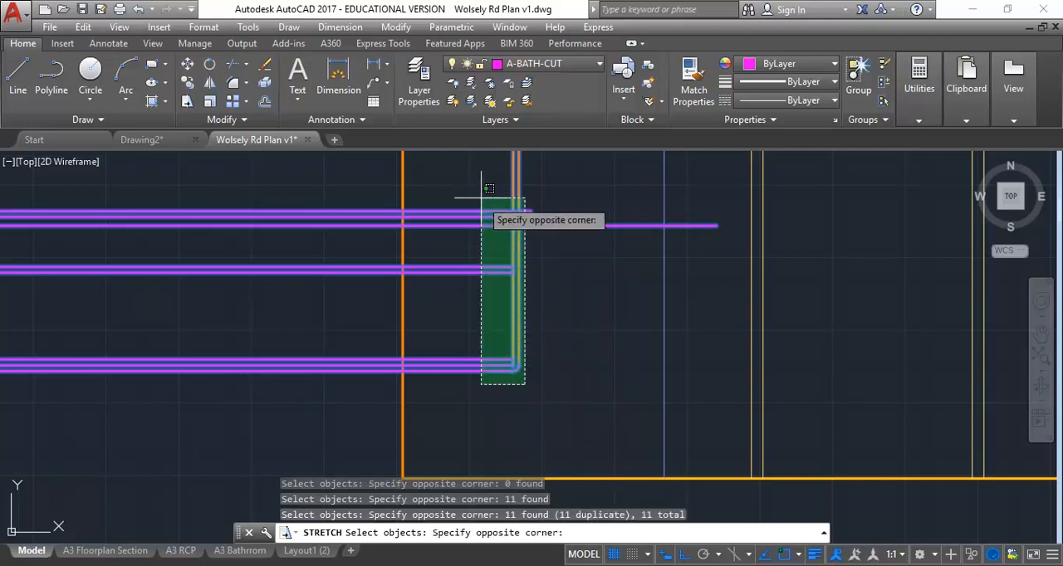
scroll(494, 192, up, 3)
middle_drag(504, 201, 531, 174)
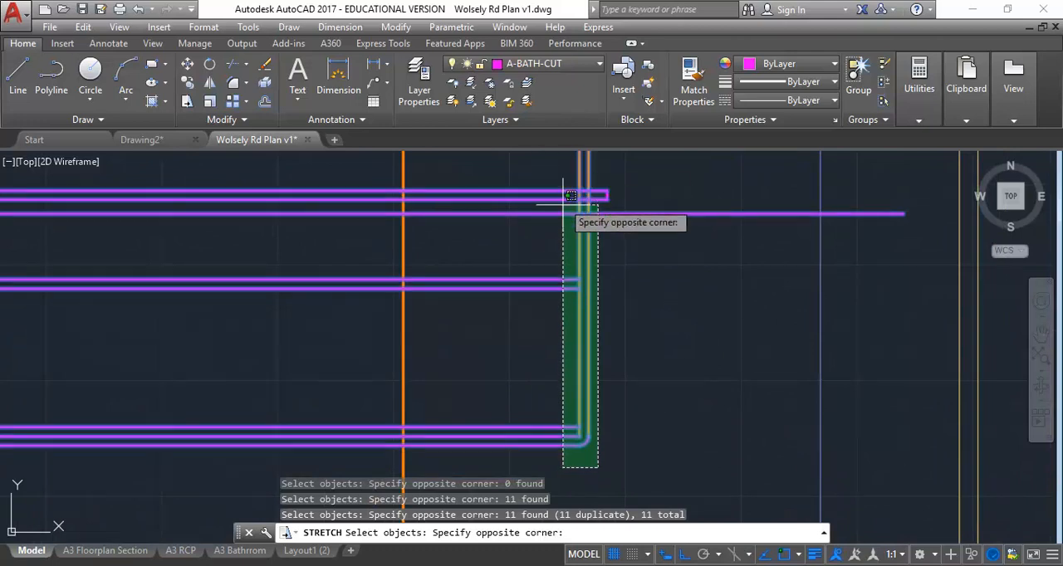
click(568, 164)
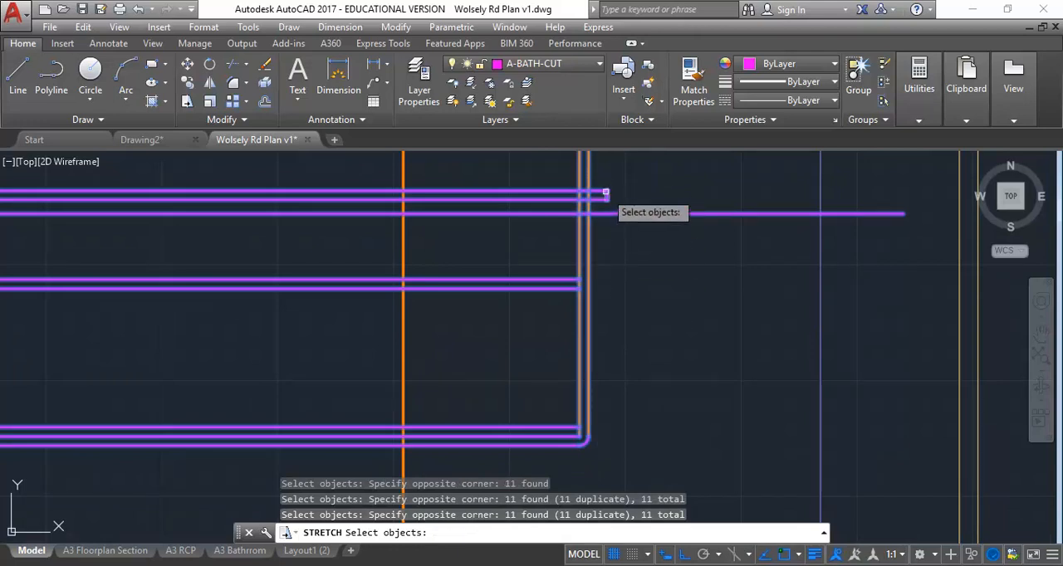
key(Return)
click(617, 304)
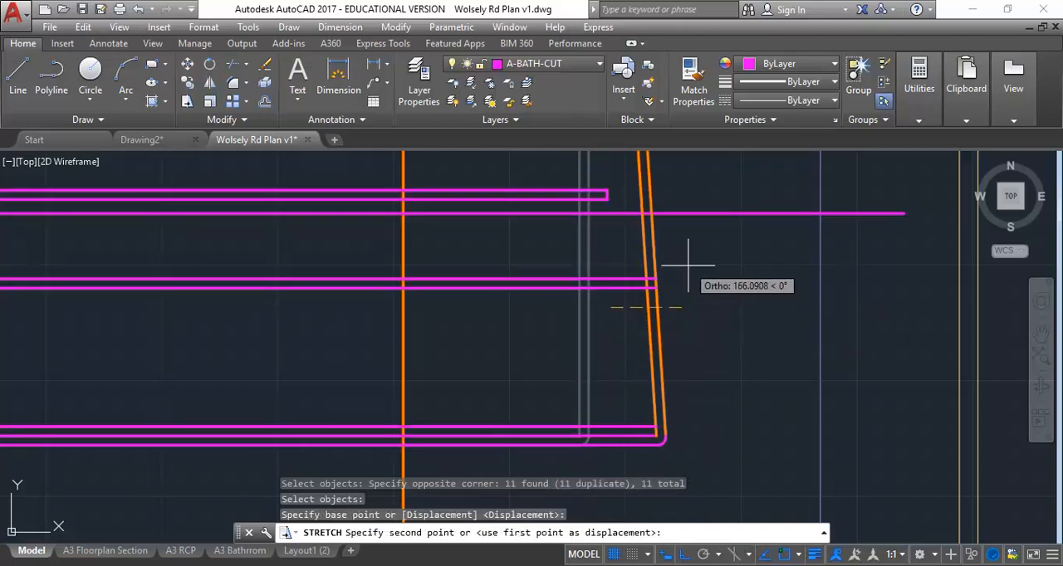
text(20)
key(Return)
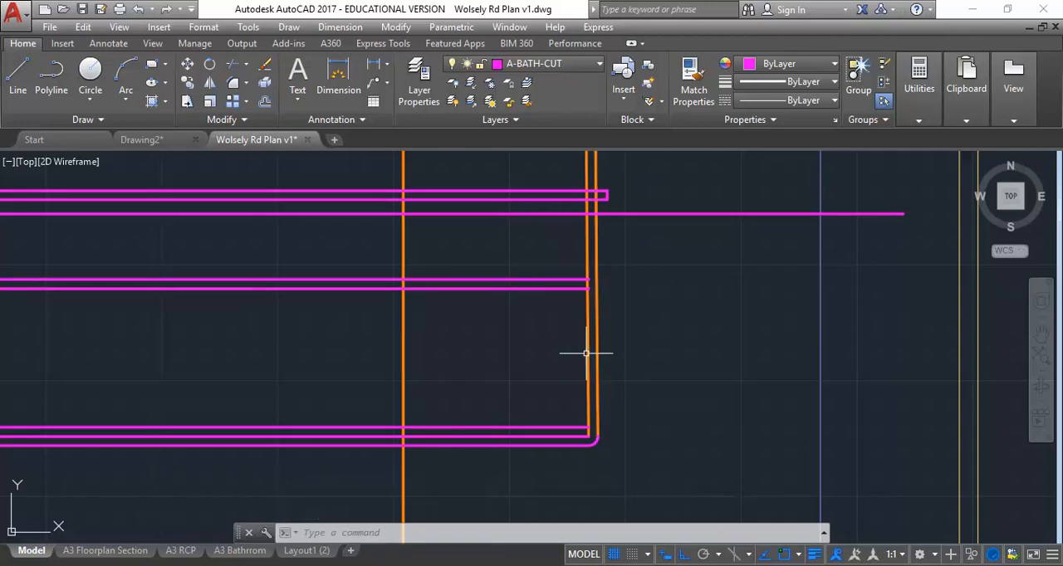
Step: Stretch the upper ends of the two vertical panel lines 20 horizontally to the right at the elevation's top line
scroll(706, 247, down, 2)
middle_drag(701, 261, 681, 366)
scroll(654, 322, down, 4)
middle_drag(653, 318, 636, 451)
middle_drag(623, 215, 583, 311)
scroll(582, 311, up, 2)
scroll(573, 357, up, 2)
scroll(527, 344, up, 2)
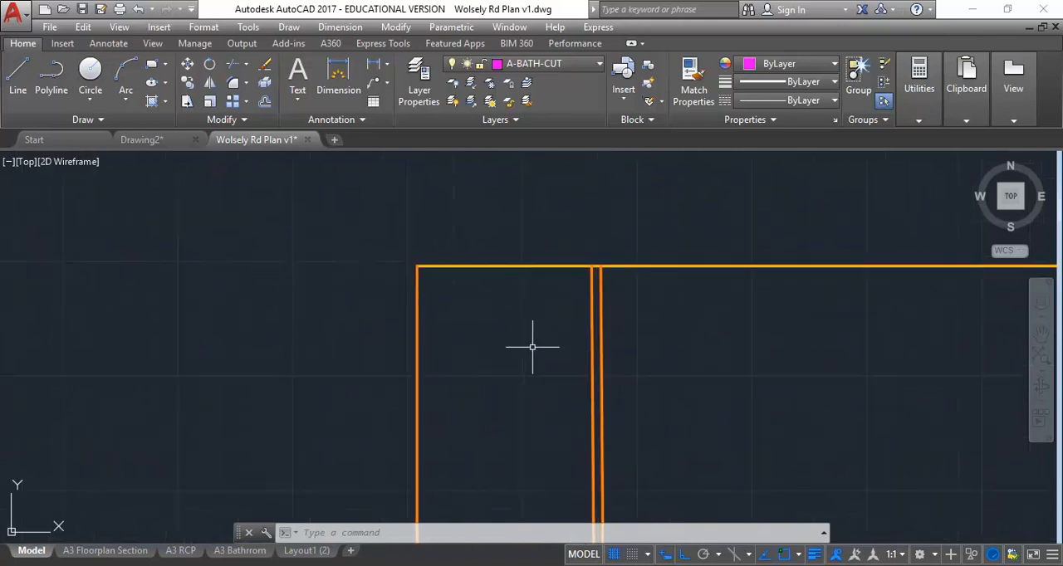
click(187, 101)
click(643, 233)
click(505, 360)
key(Return)
click(469, 351)
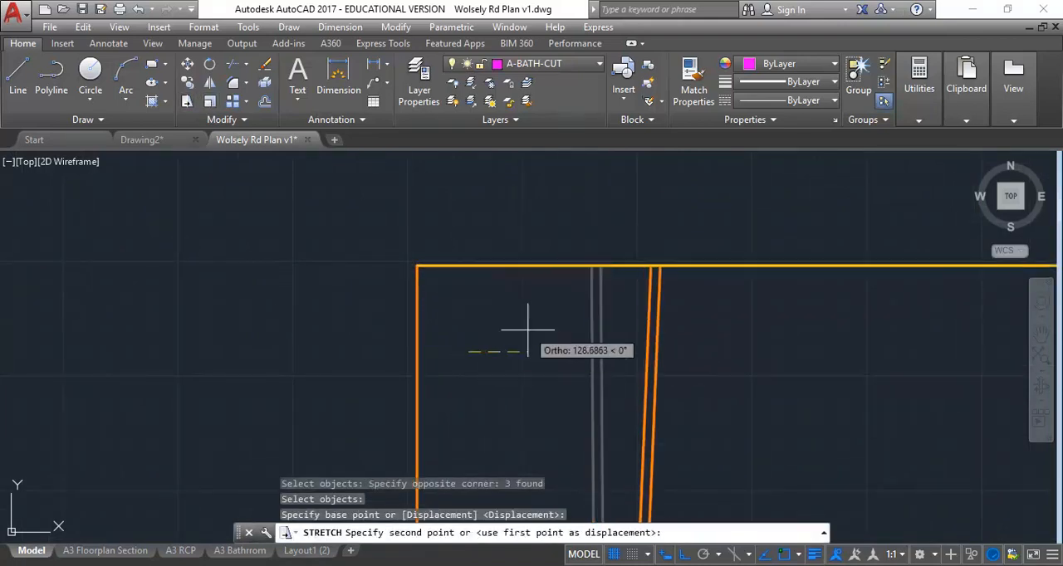
text(20)
key(Return)
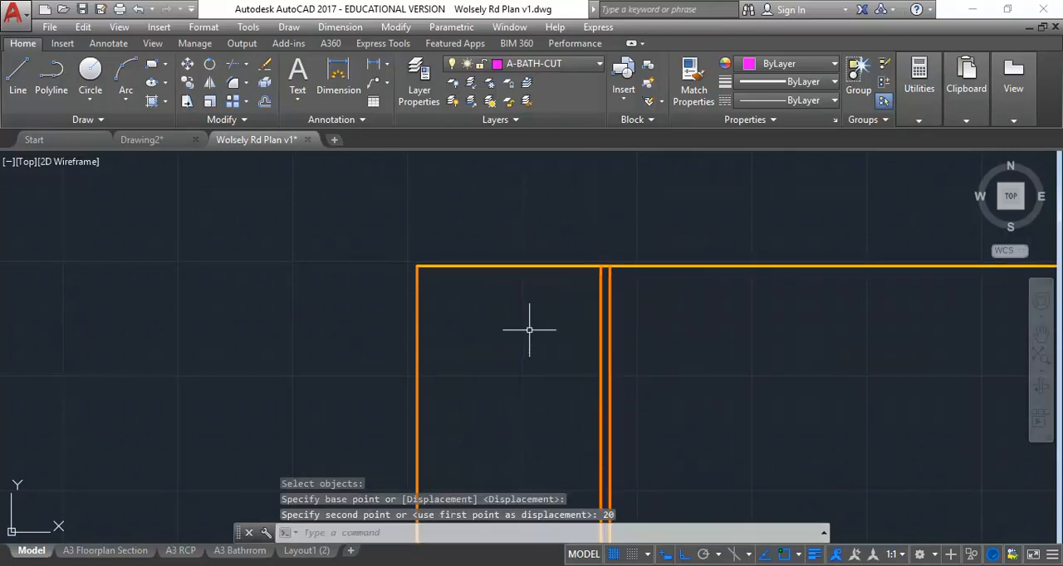
Step: Offset the vanity's inner vertical panel line 20 towards the inside of the cabinet
scroll(571, 327, down, 6)
middle_drag(585, 461, 579, 324)
middle_drag(529, 512, 553, 438)
scroll(627, 402, up, 4)
middle_drag(489, 331, 542, 361)
scroll(542, 360, up, 2)
scroll(625, 291, down, 1)
middle_drag(625, 290, 616, 333)
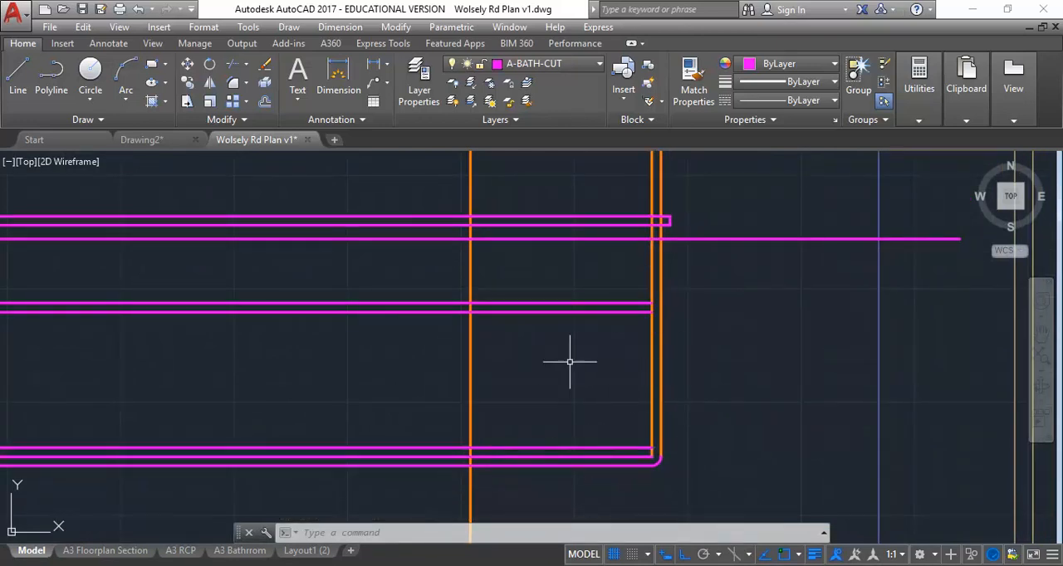
scroll(572, 361, up, 2)
middle_drag(542, 398, 577, 378)
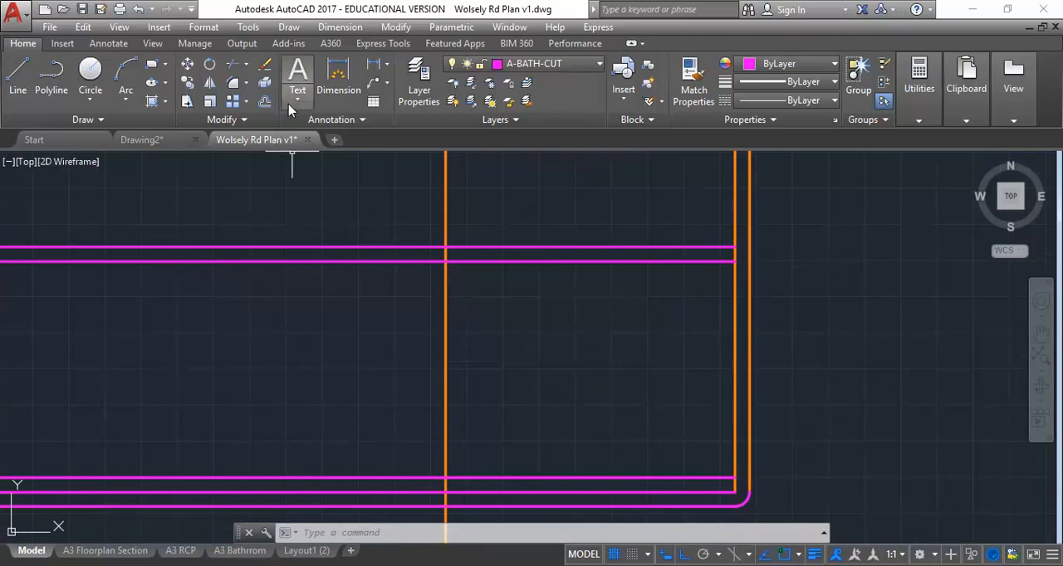
click(264, 101)
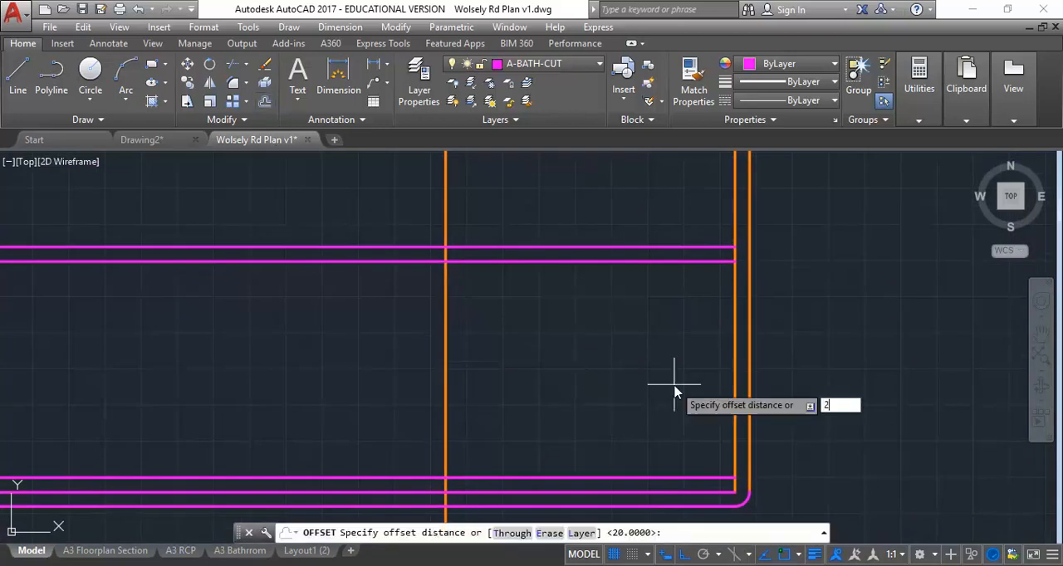
key(Return)
click(735, 389)
click(625, 383)
key(Return)
scroll(622, 382, down, 2)
middle_drag(602, 387, 578, 377)
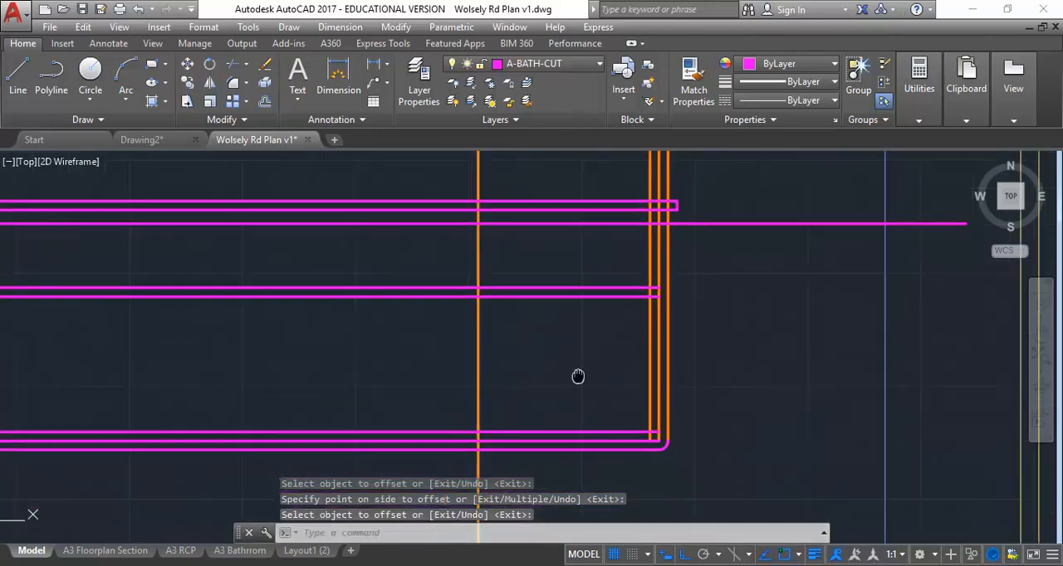
Step: Fillet the vanity's upper base line to the innermost vertical panel line to form a square corner
click(234, 86)
click(642, 433)
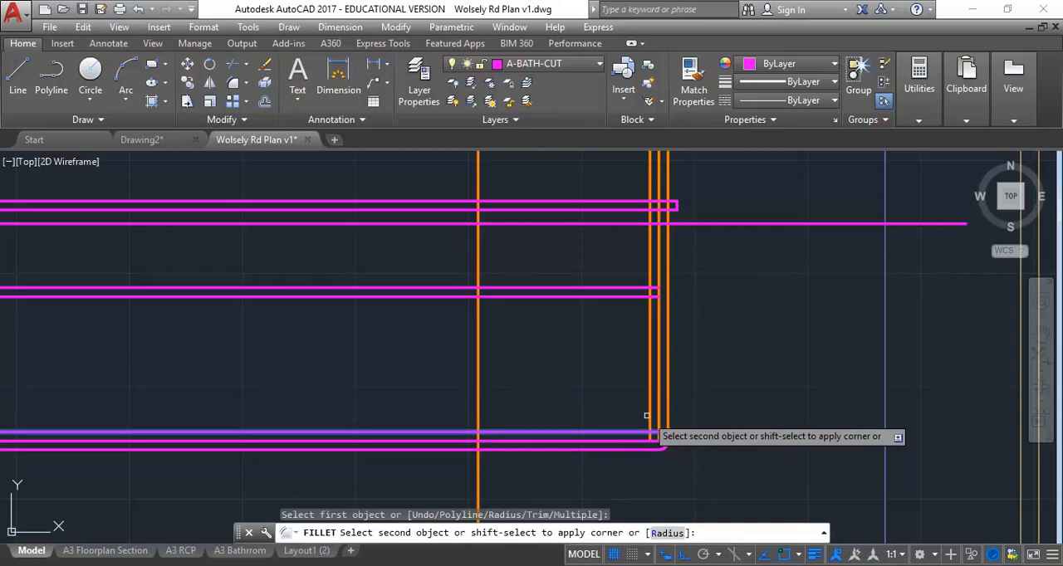
scroll(591, 308, up, 2)
middle_drag(566, 366, 611, 325)
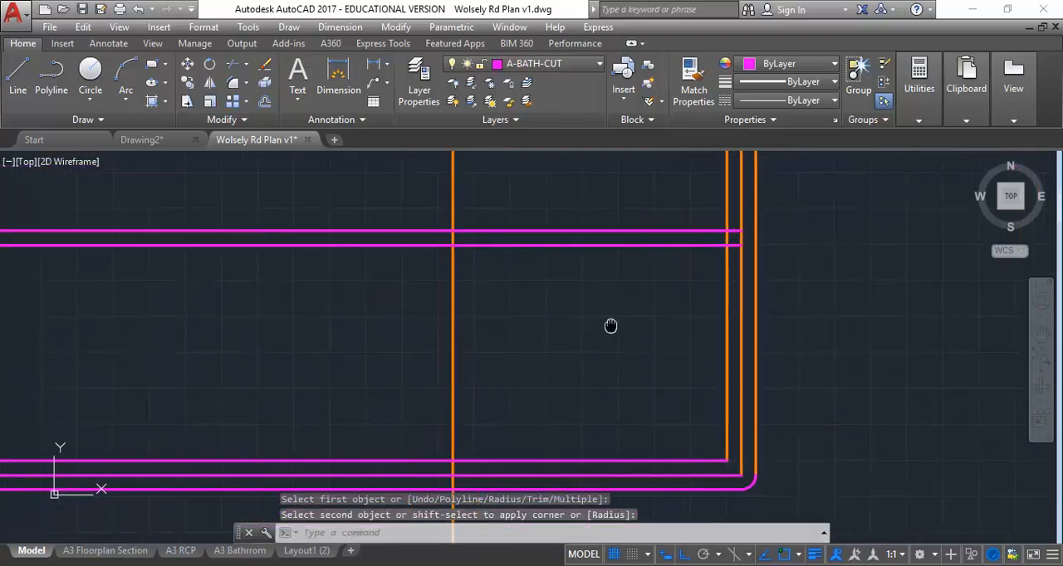
Step: Trim the two shelf line ends back to the innermost vertical panel line
click(232, 64)
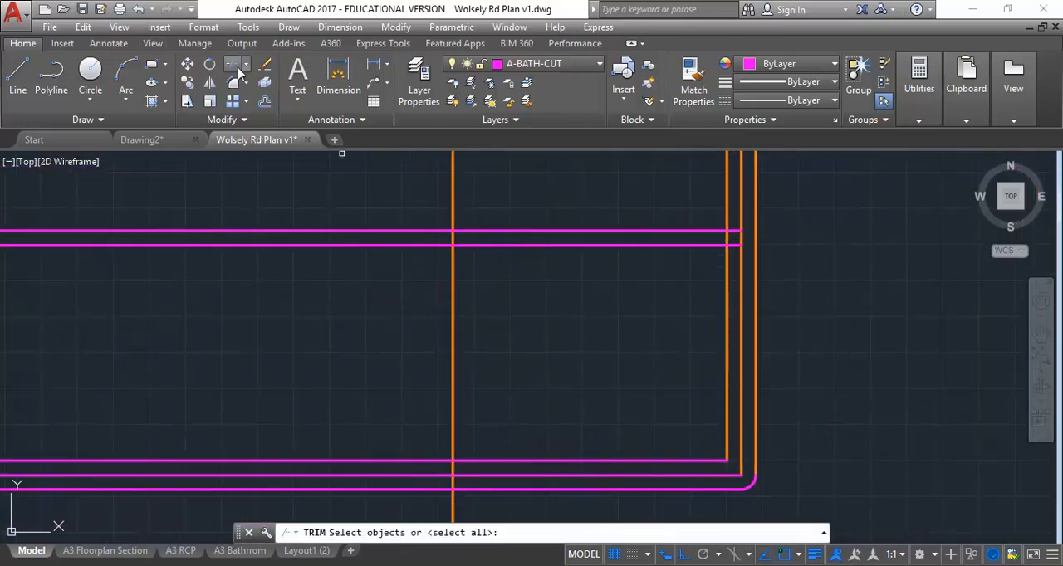
click(725, 259)
key(Return)
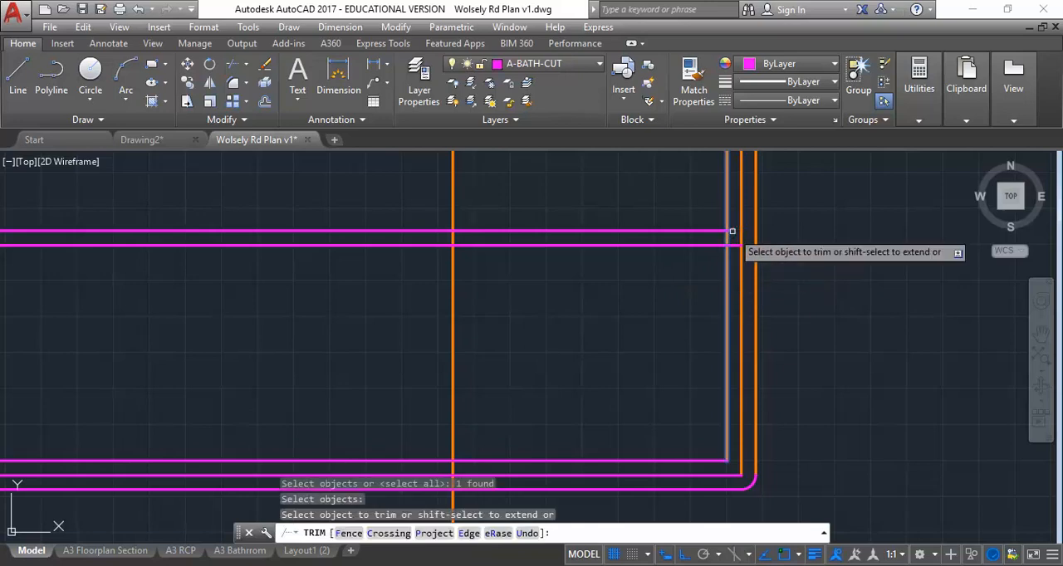
click(734, 245)
right_click(653, 218)
click(666, 230)
scroll(586, 301, down, 4)
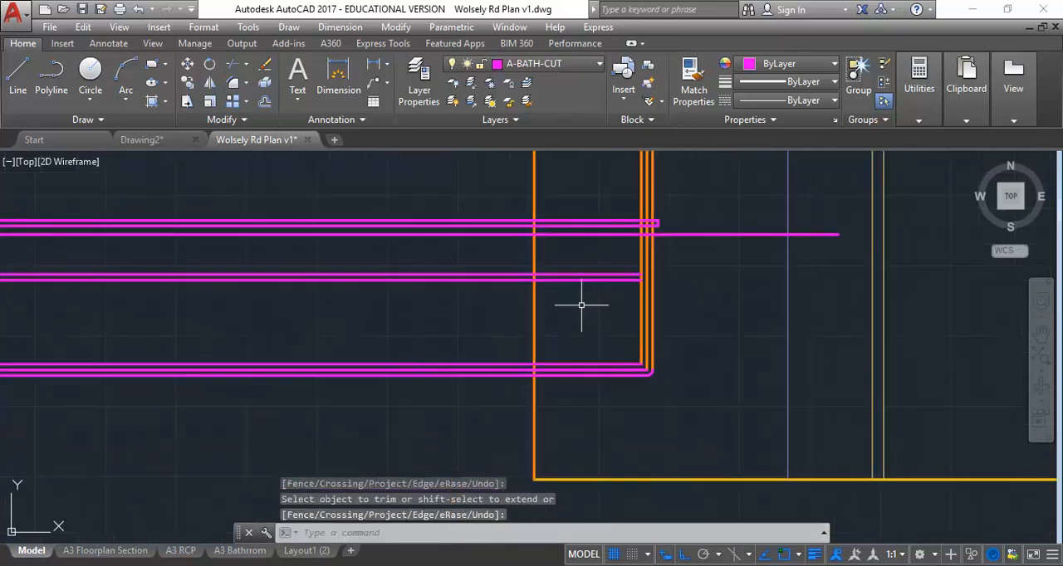
mouse_move(651, 235)
middle_down()
mouse_move(622, 270)
mouse_move(634, 294)
middle_up()
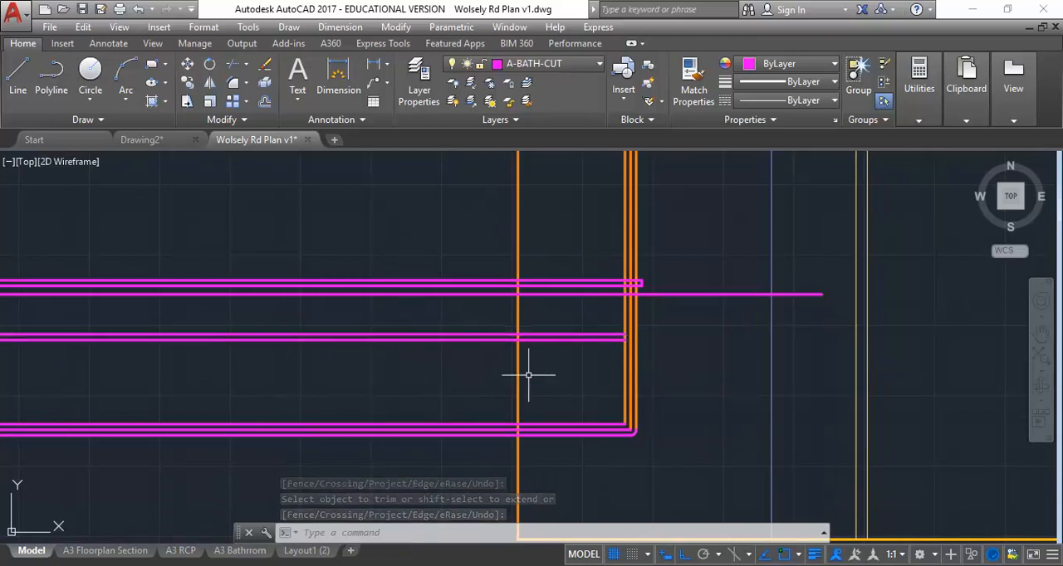
Step: Examine how the benchtop, basin, fixed timber panel and drawer front meet in section 5
scroll(527, 373, up, 2)
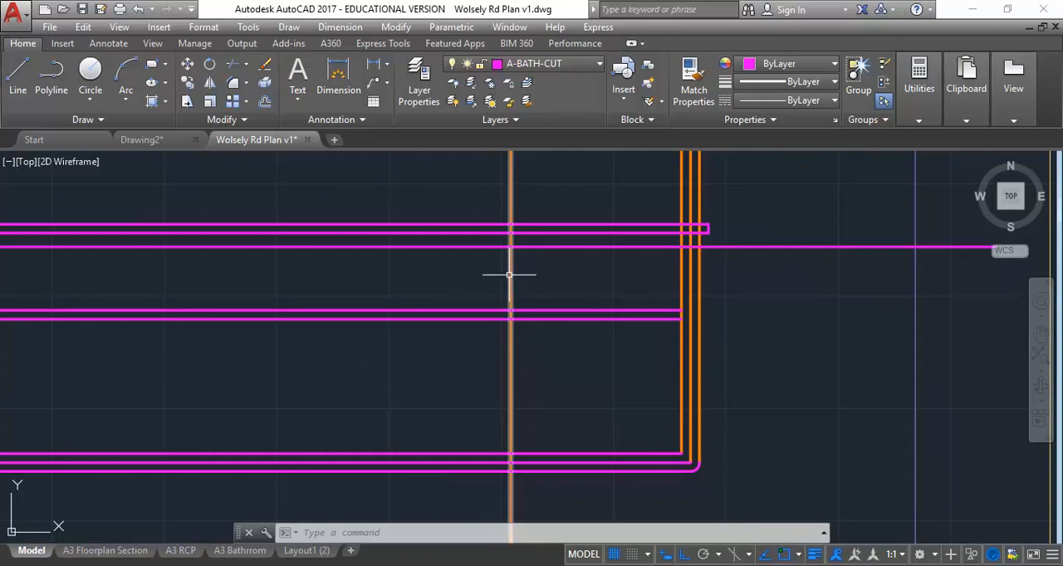
scroll(285, 341, down, 6)
middle_drag(284, 341, 645, 345)
middle_drag(155, 354, 505, 333)
scroll(371, 336, up, 4)
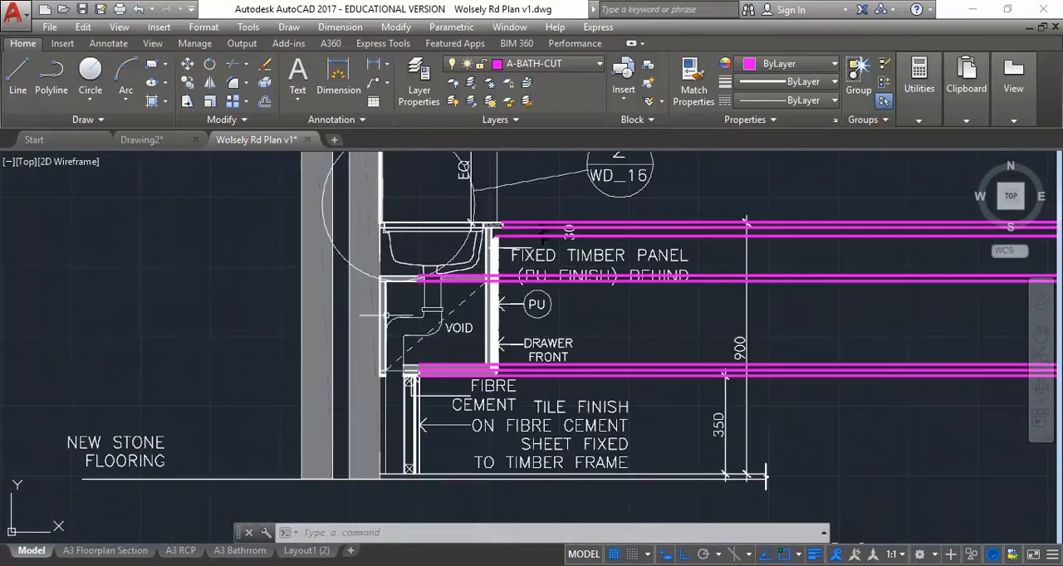
scroll(451, 226, up, 4)
middle_drag(490, 225, 478, 250)
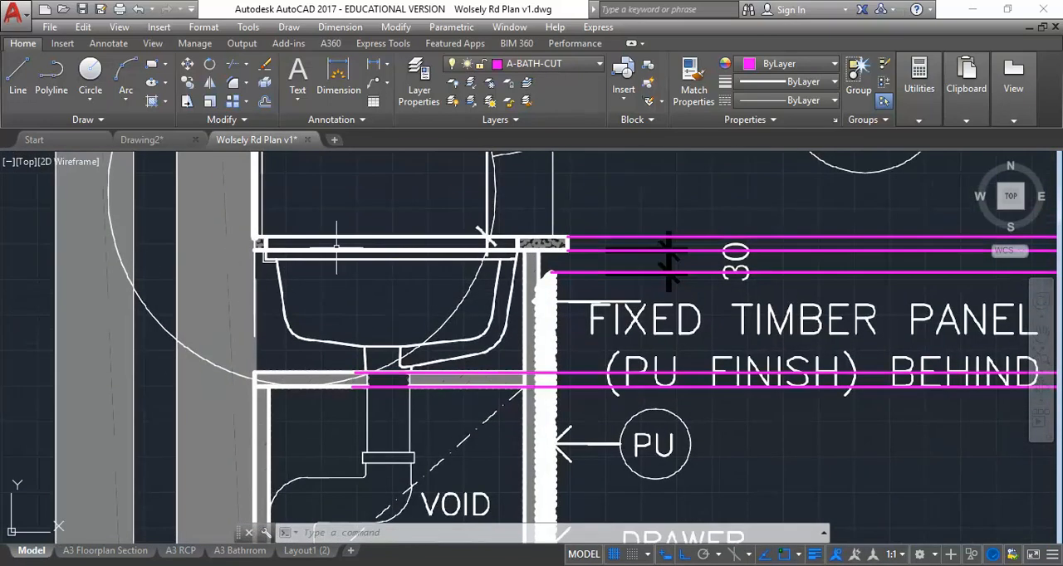
scroll(330, 288, up, 2)
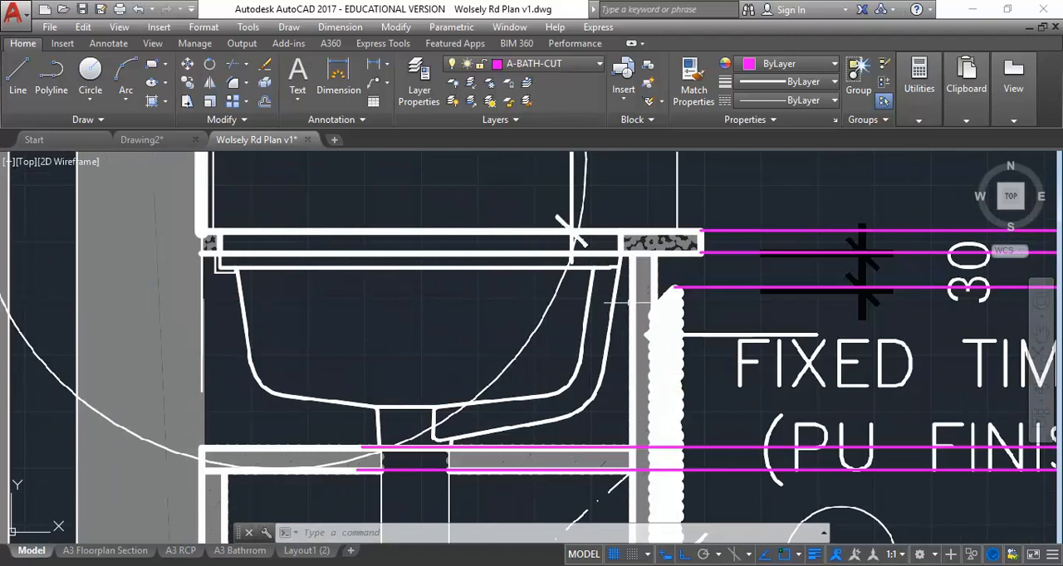
middle_drag(656, 319, 514, 323)
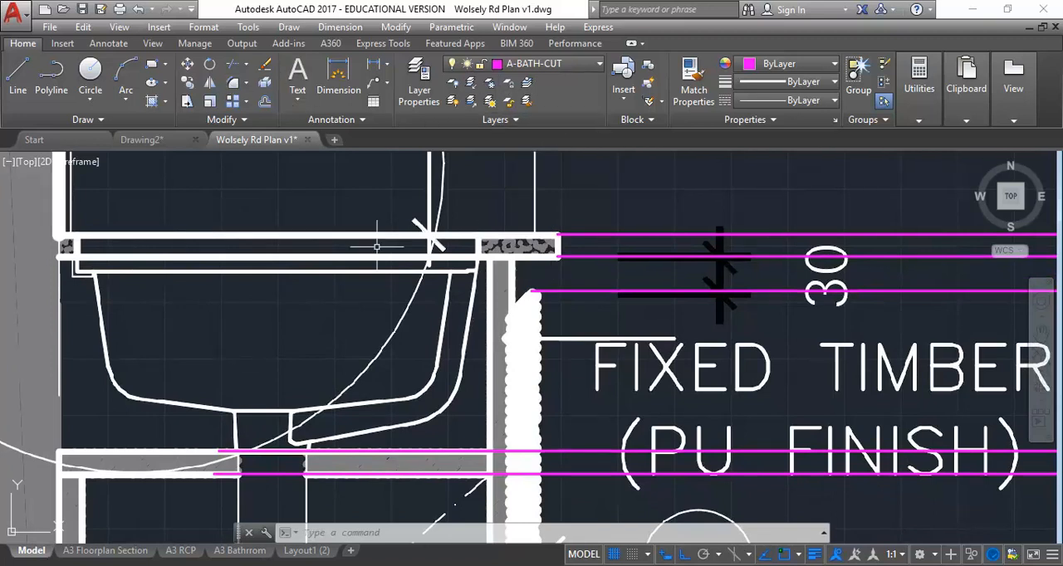
Step: Measure the drawer front's thickness at its upper edge in section 5
click(919, 83)
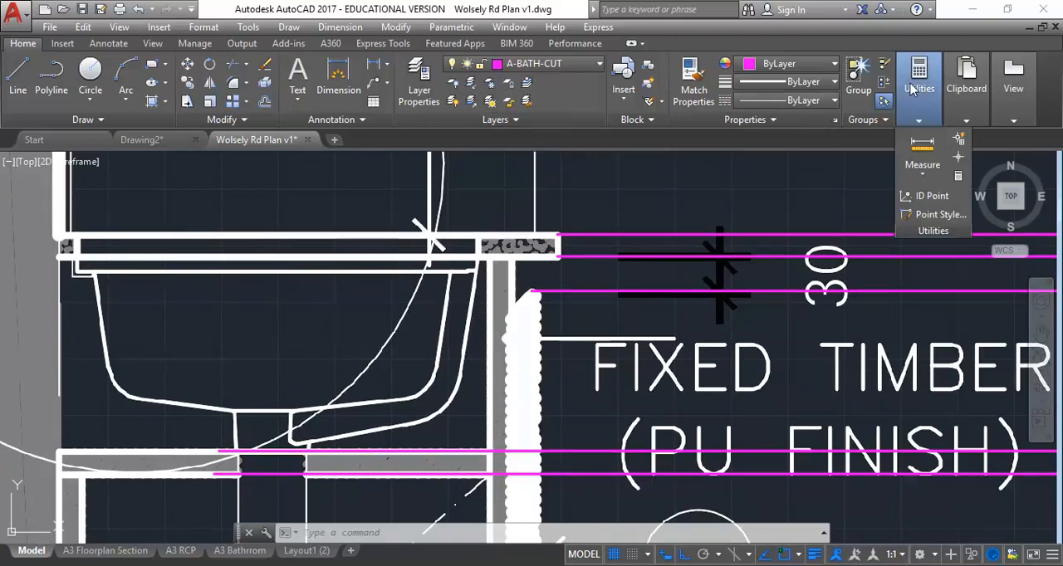
click(922, 149)
click(532, 291)
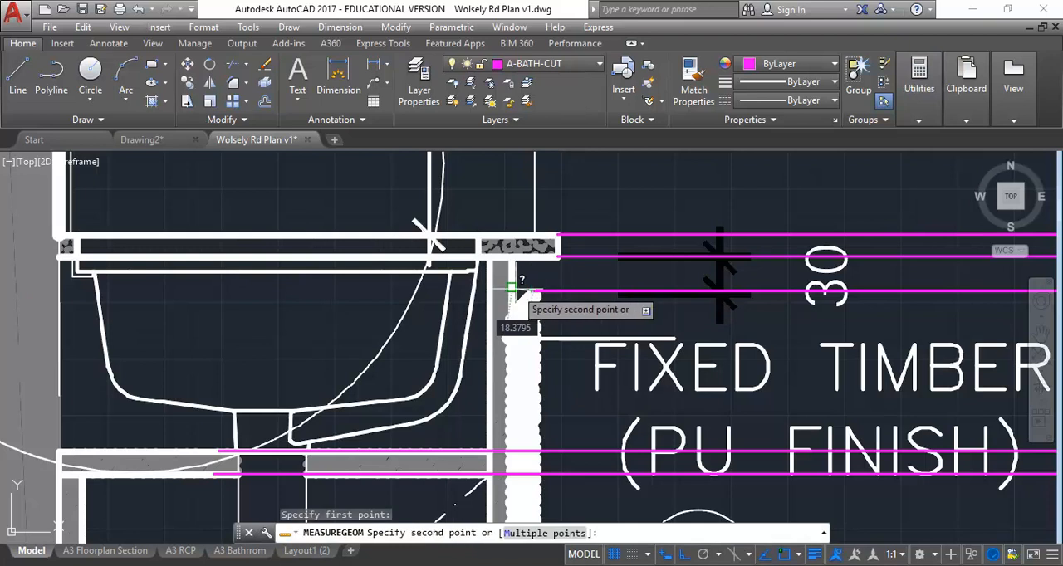
click(513, 293)
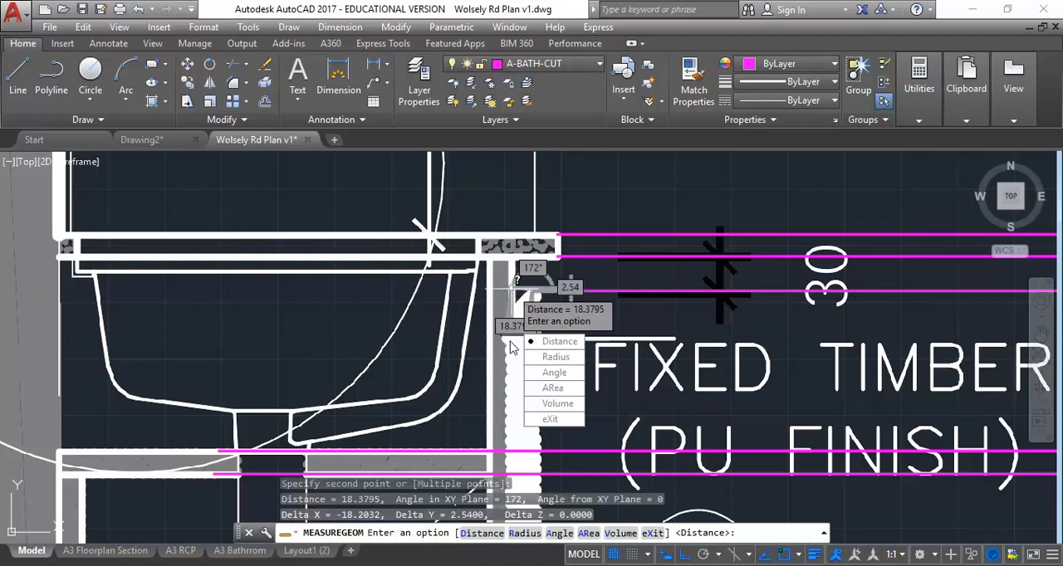
click(551, 420)
Step: Fillet the outer vertical panel line to the drawer front's top line below the benchtop in the elevation
scroll(526, 275, down, 4)
middle_drag(926, 304, 514, 291)
scroll(514, 292, down, 2)
middle_drag(988, 292, 456, 306)
middle_drag(905, 333, 327, 290)
middle_drag(731, 230, 440, 256)
scroll(465, 290, up, 3)
middle_drag(497, 326, 427, 327)
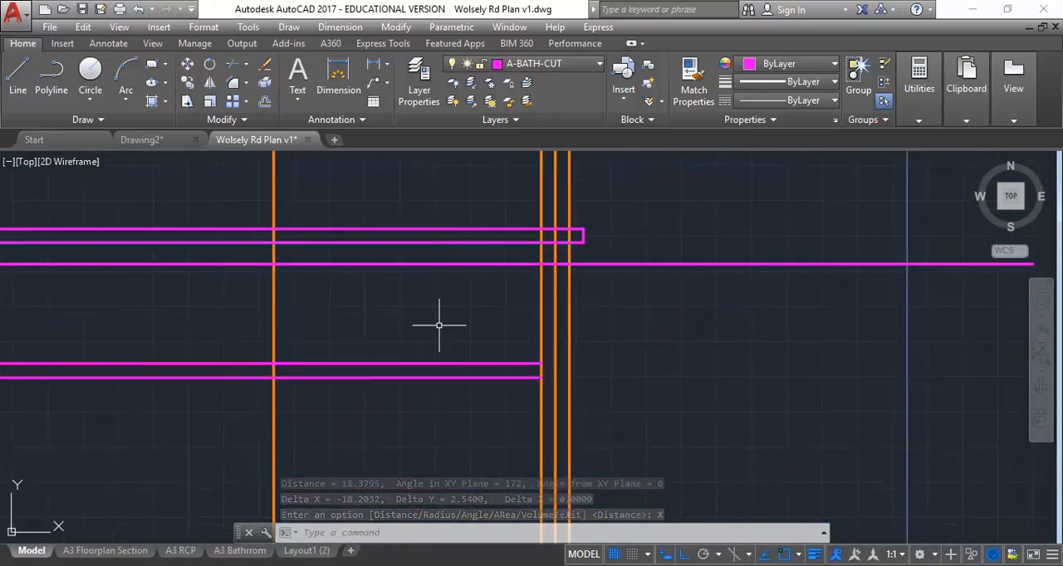
scroll(468, 325, up, 2)
middle_drag(538, 353, 548, 382)
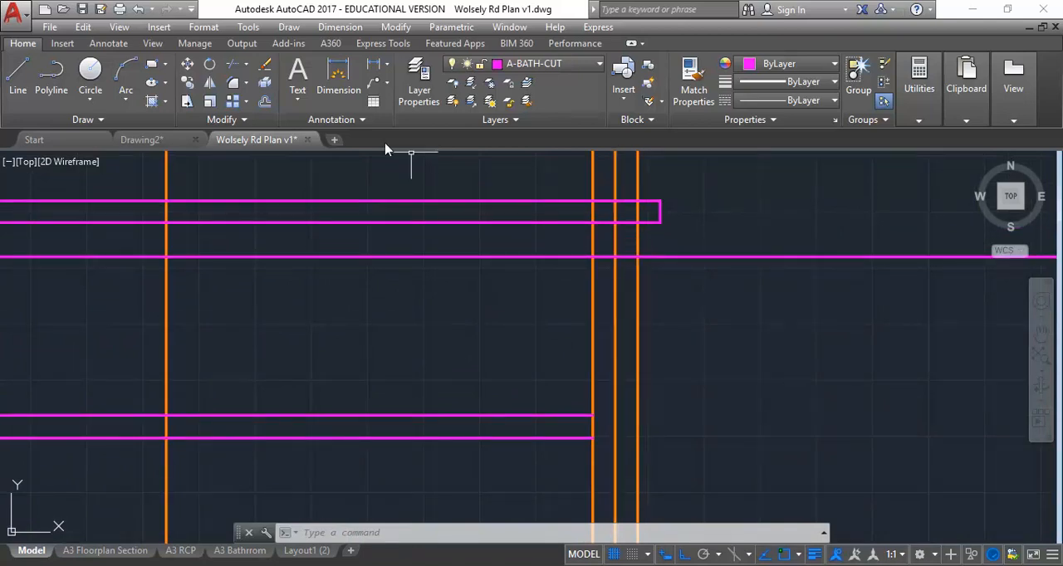
click(637, 279)
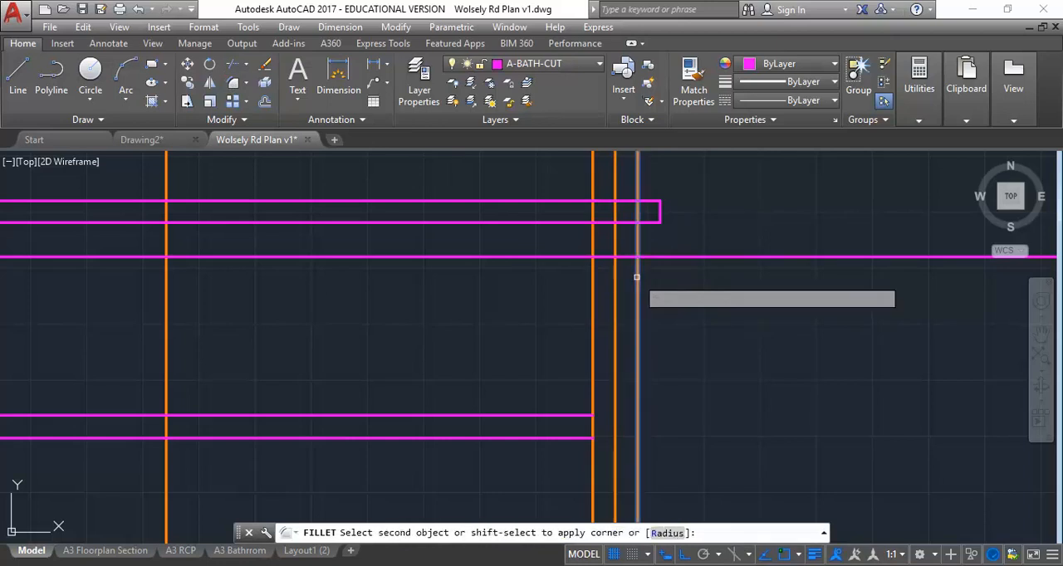
click(554, 257)
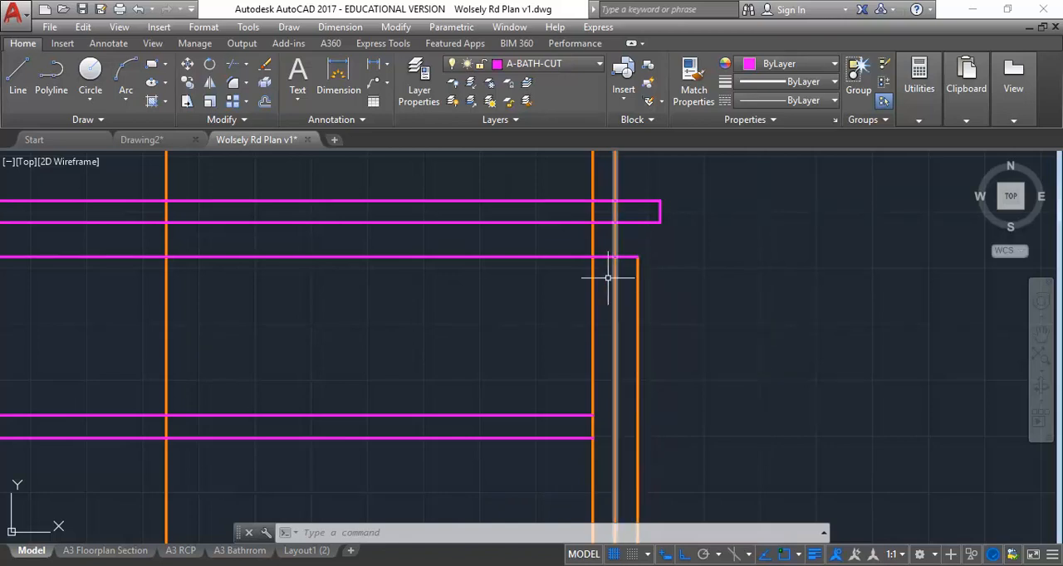
Step: Draw a 45-degree line with polar tracking from the drawer front's upper outer corner down to its inner vertical line
click(17, 78)
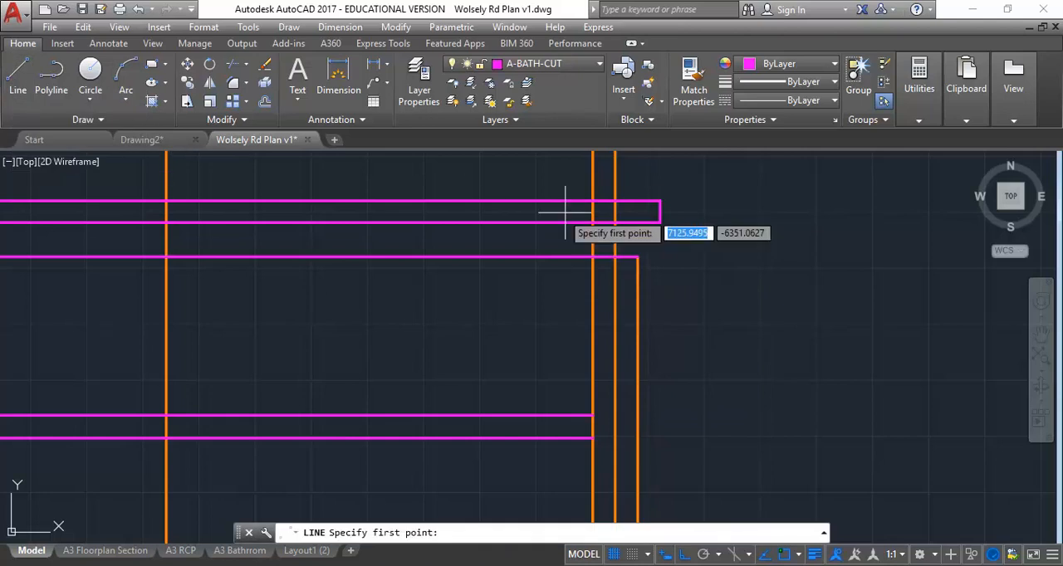
click(637, 257)
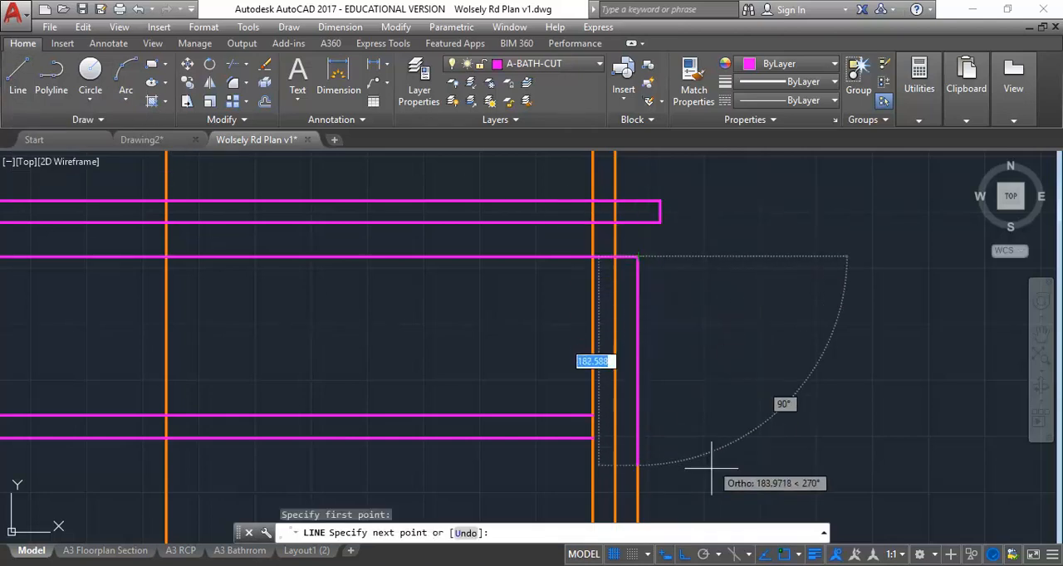
click(703, 555)
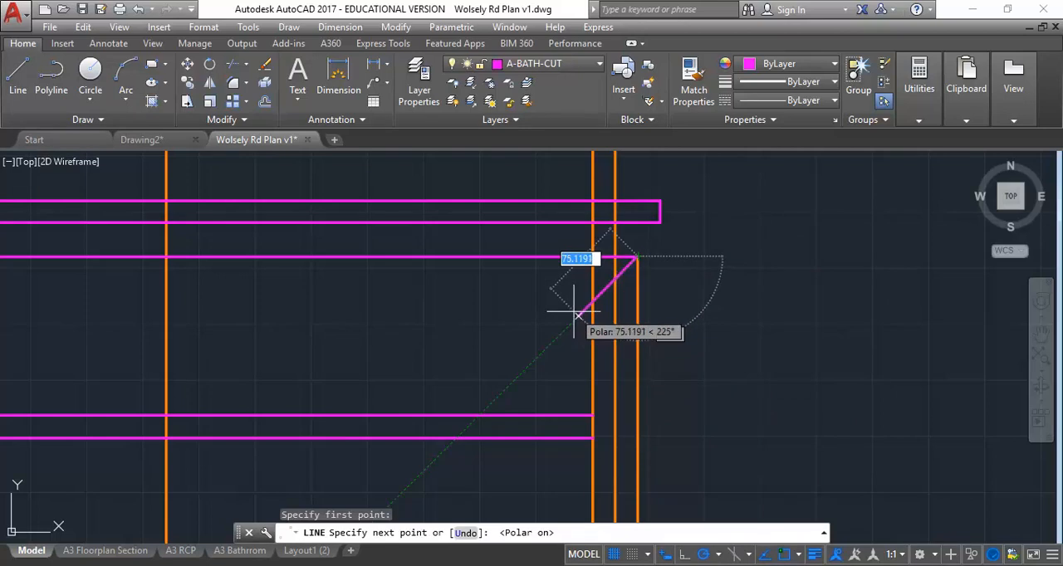
click(615, 278)
right_click(739, 223)
click(773, 233)
Step: Erase the drawer front's horizontal top line below the benchtop
scroll(698, 357, down, 2)
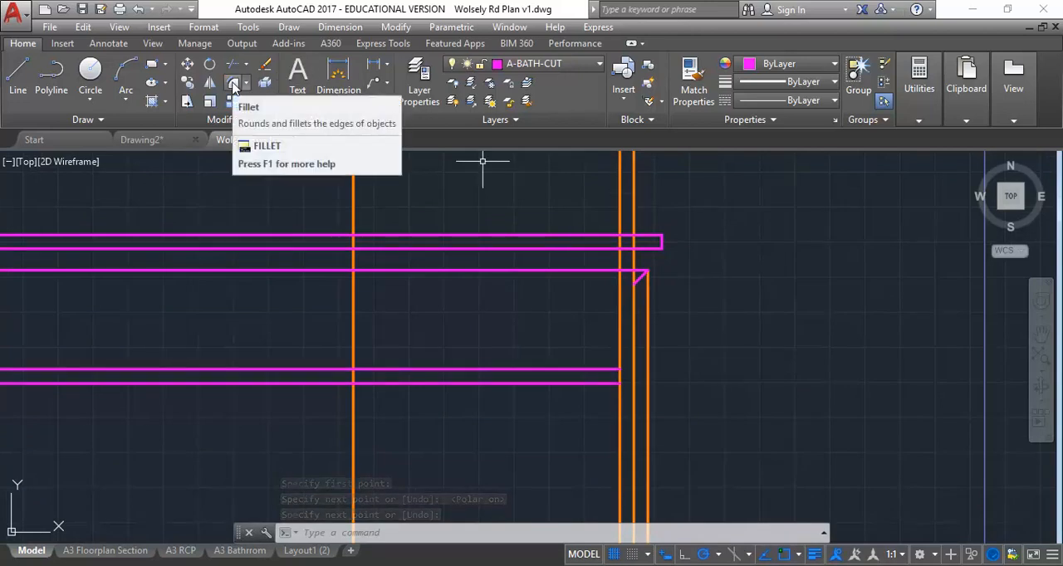
scroll(628, 280, up, 4)
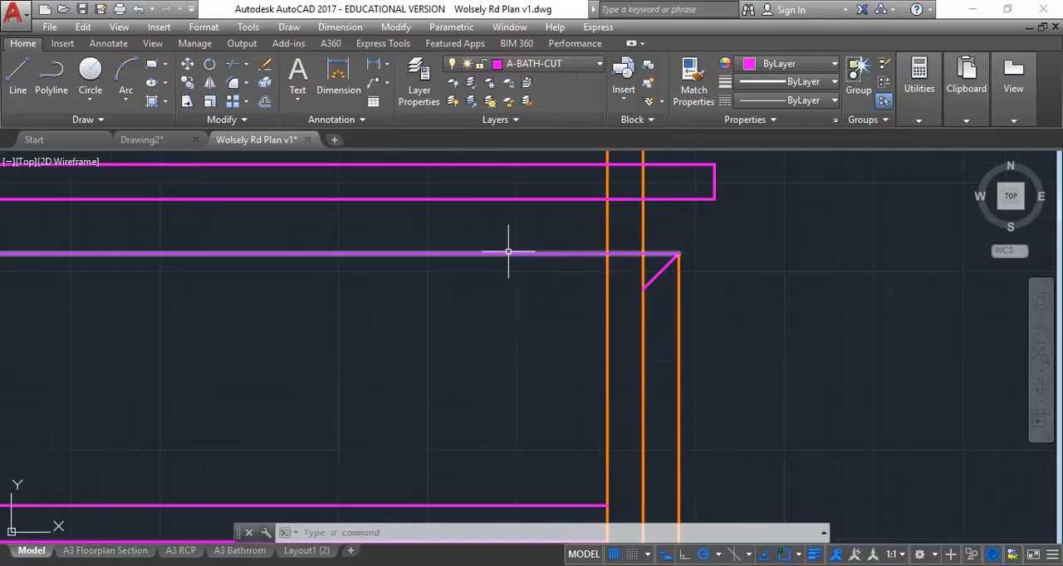
click(511, 253)
key(Delete)
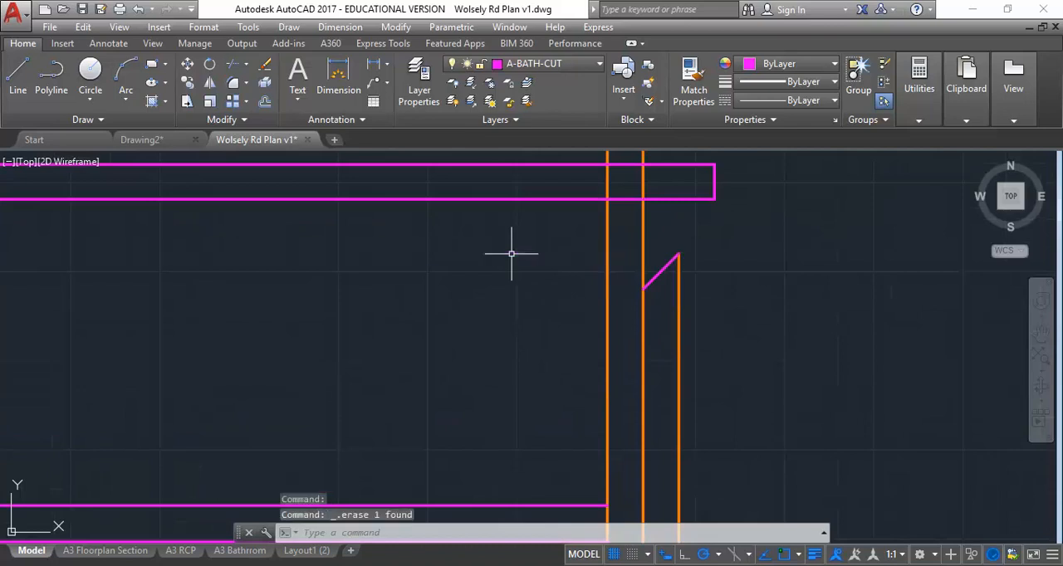
Step: Trim the two inner vertical panel lines above the benchtop, using the benchtop's underside as the cutting edge
scroll(510, 253, down, 4)
middle_drag(479, 310, 541, 346)
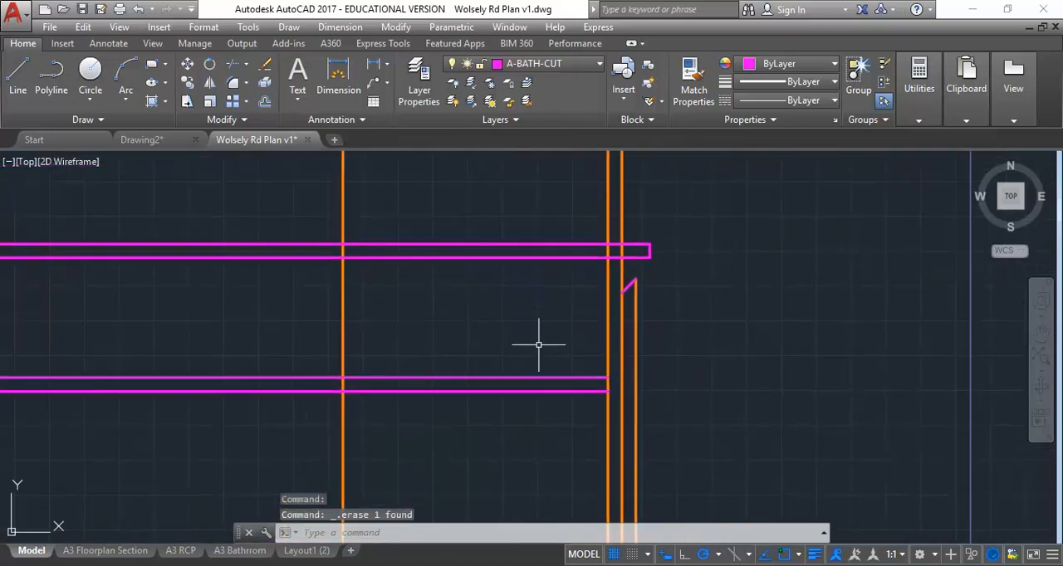
click(239, 67)
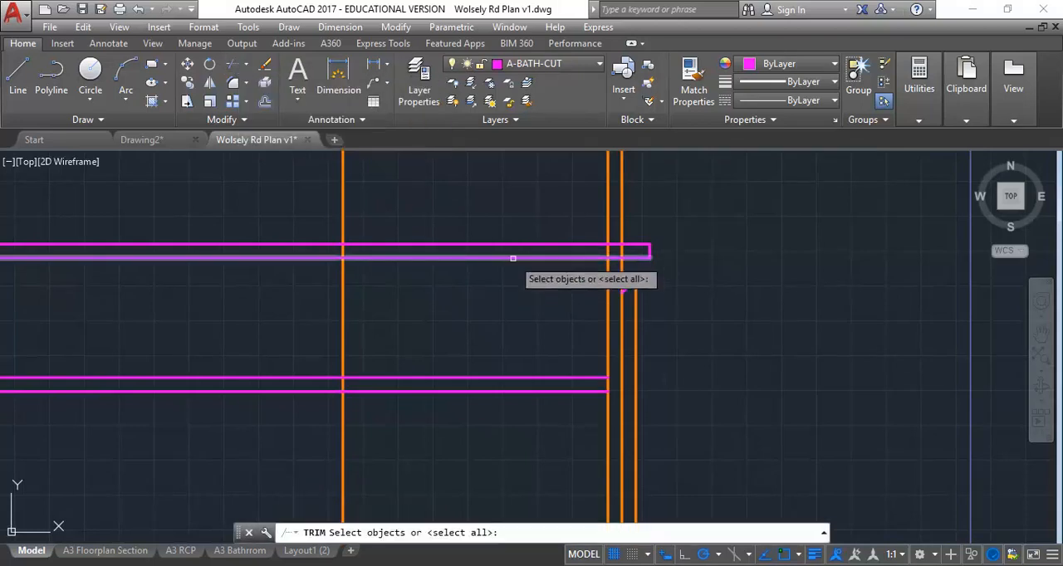
click(512, 258)
key(Return)
click(619, 221)
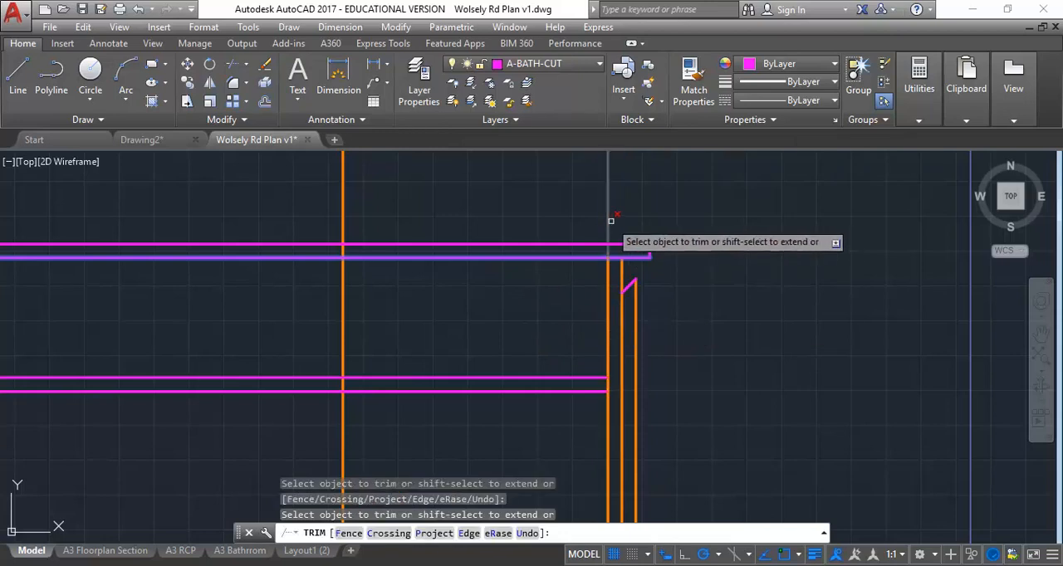
right_click(536, 291)
click(565, 301)
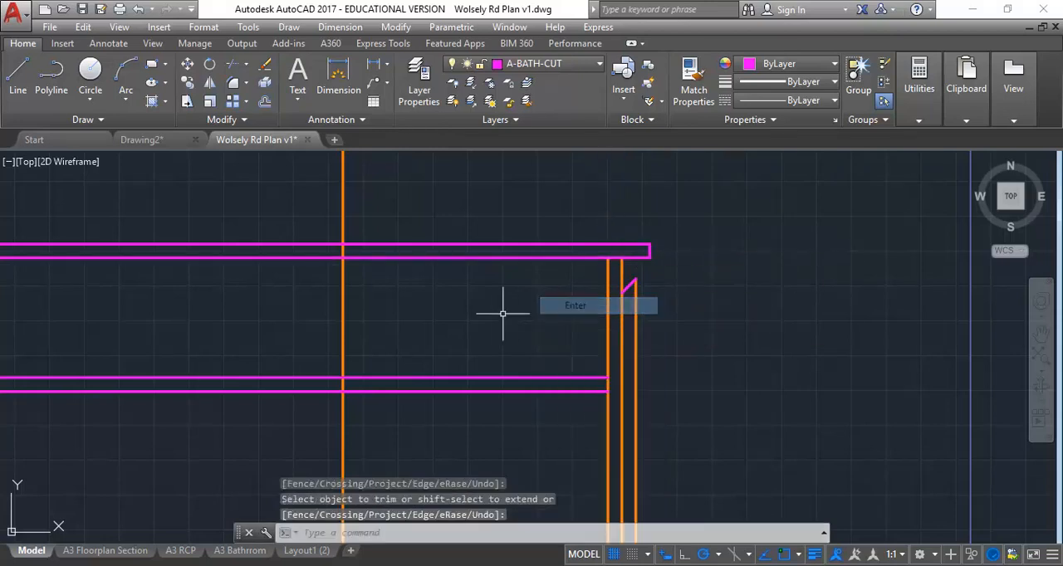
Step: Examine the basin, benchtop, shelf and void in section 5 against the lines projected into the elevation
scroll(540, 328, down, 2)
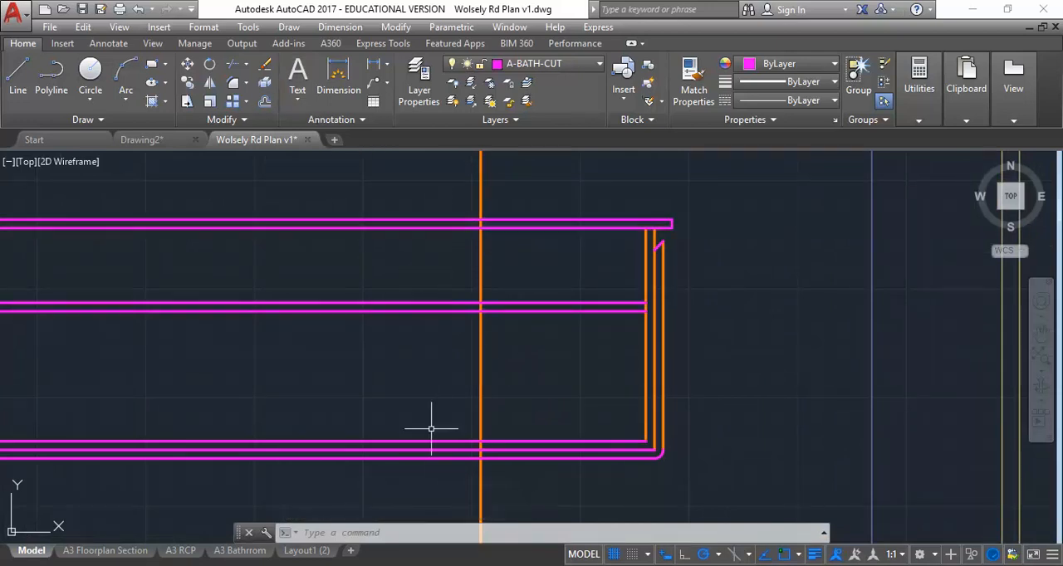
scroll(422, 443, down, 4)
mouse_move(422, 443)
middle_down()
mouse_move(561, 378)
mouse_move(657, 375)
middle_up()
middle_drag(308, 353, 551, 358)
scroll(265, 378, up, 4)
middle_drag(265, 380, 323, 410)
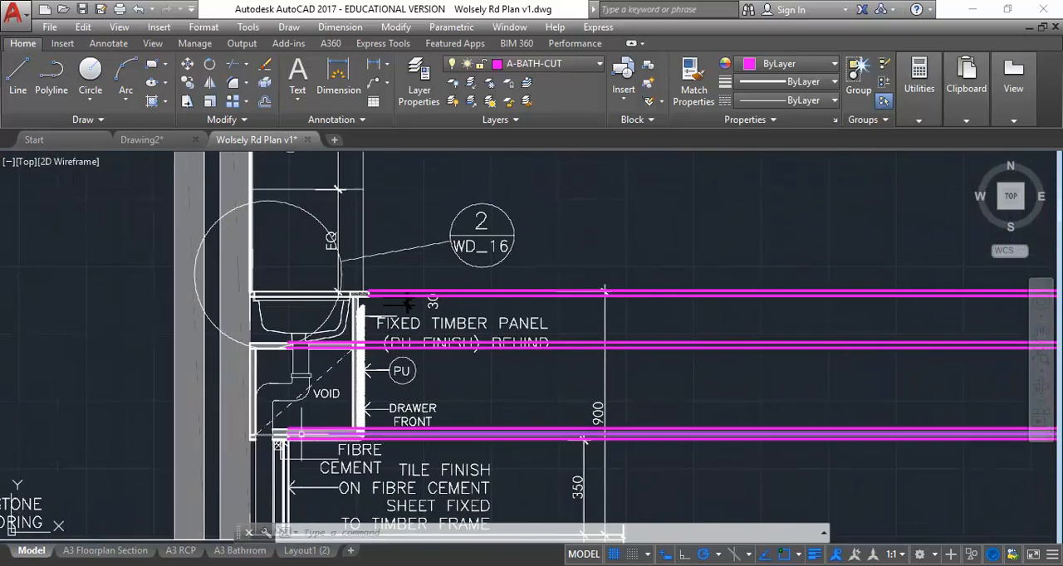
scroll(296, 438, up, 2)
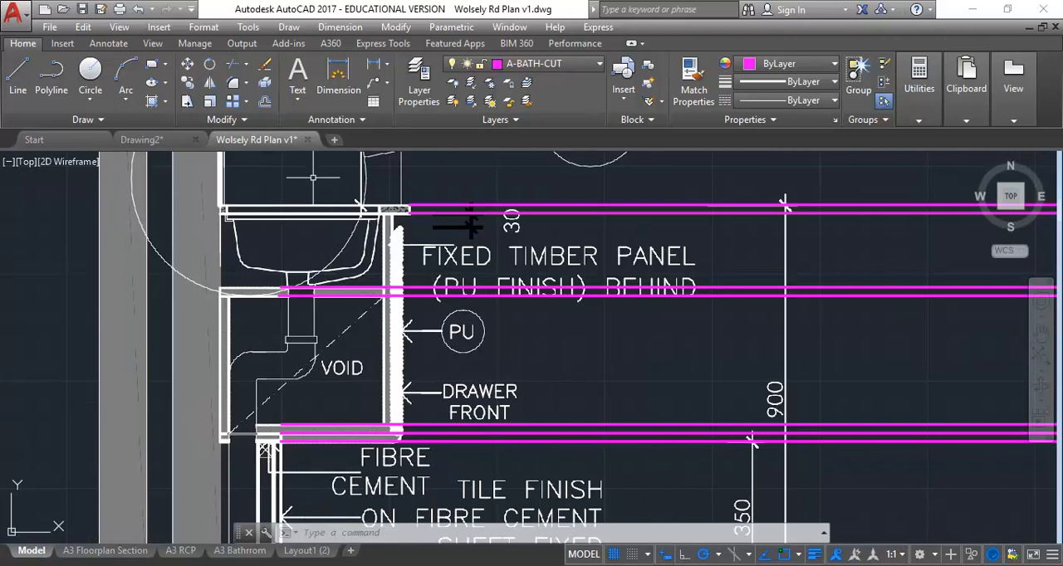
middle_drag(313, 177, 353, 226)
scroll(353, 226, up, 2)
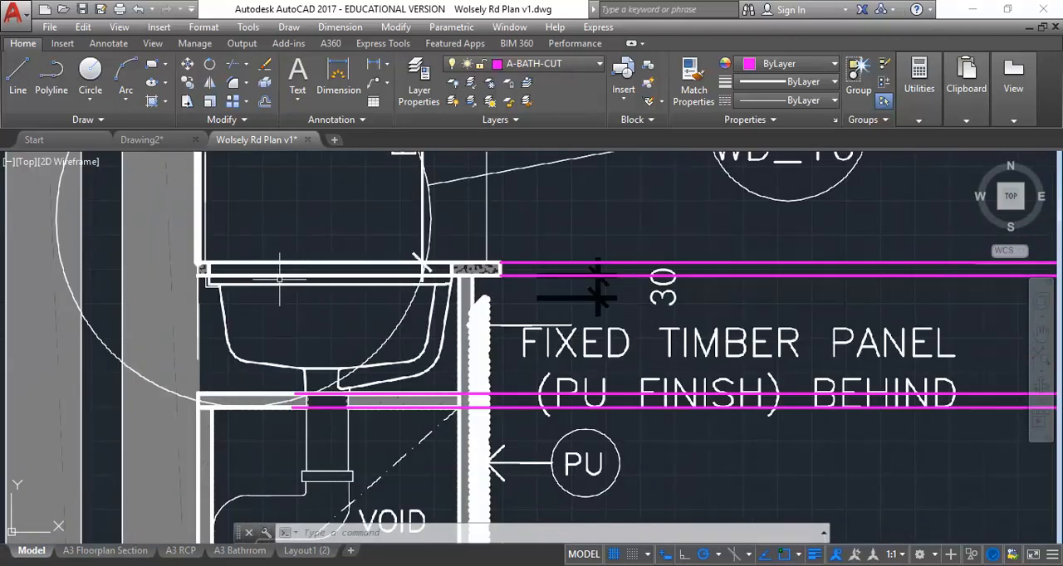
scroll(273, 276, up, 2)
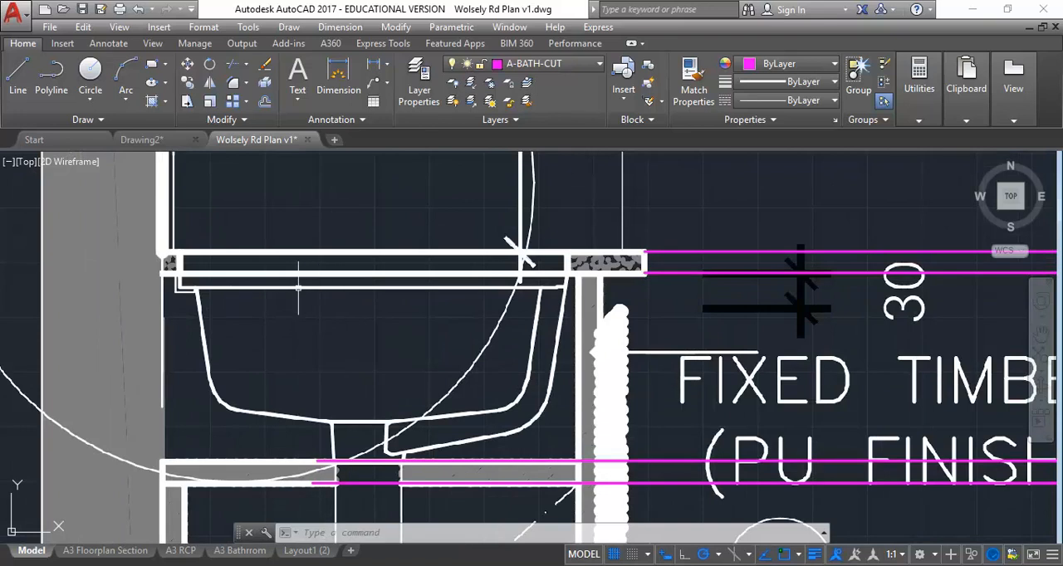
scroll(303, 294, down, 3)
mouse_move(303, 300)
middle_down()
mouse_move(305, 162)
mouse_move(315, 297)
middle_up()
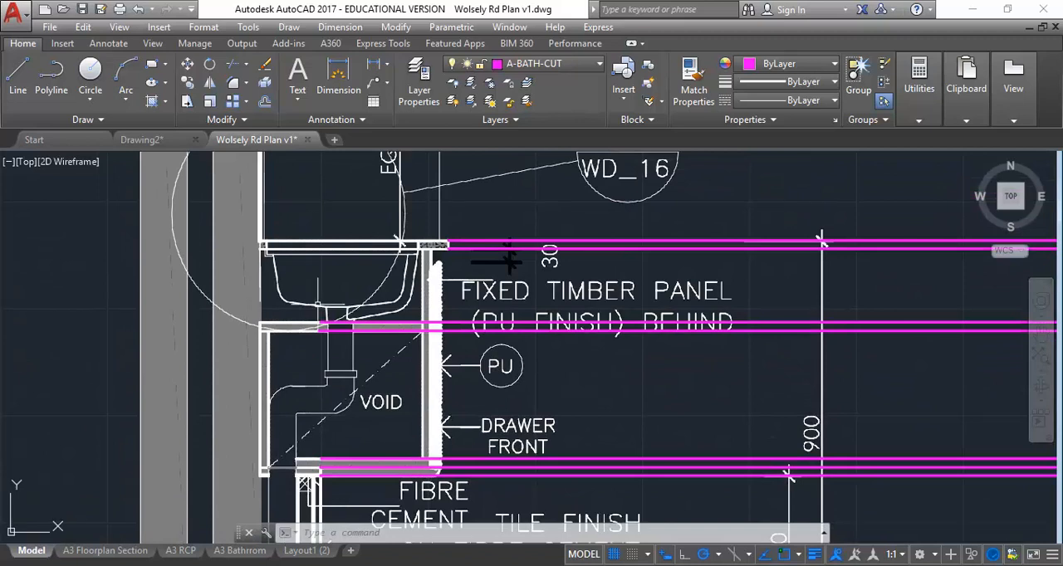
scroll(510, 432, down, 4)
middle_drag(509, 431, 236, 386)
scroll(700, 412, down, 2)
middle_drag(700, 412, 290, 357)
scroll(695, 363, up, 4)
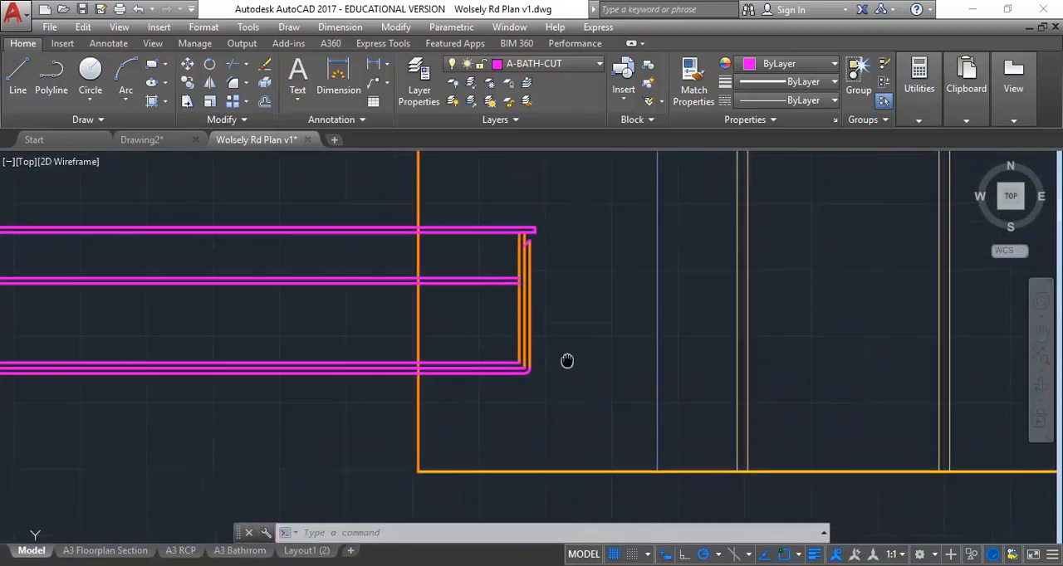
Step: Trim the benchtop, shelf and base lines that run outside the room back to the vertical wall line
click(246, 65)
click(245, 90)
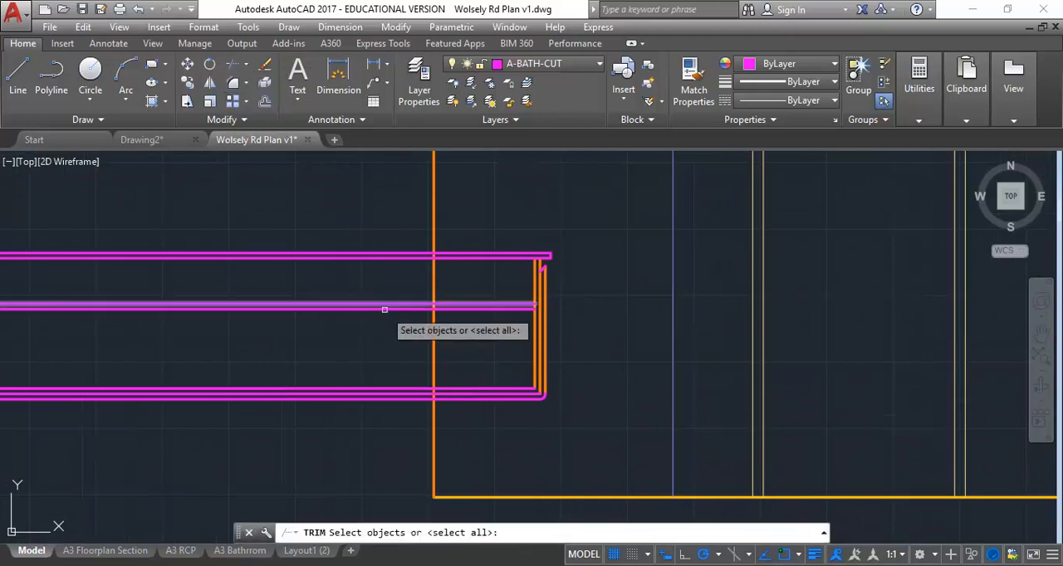
click(431, 363)
key(Return)
click(339, 225)
click(304, 430)
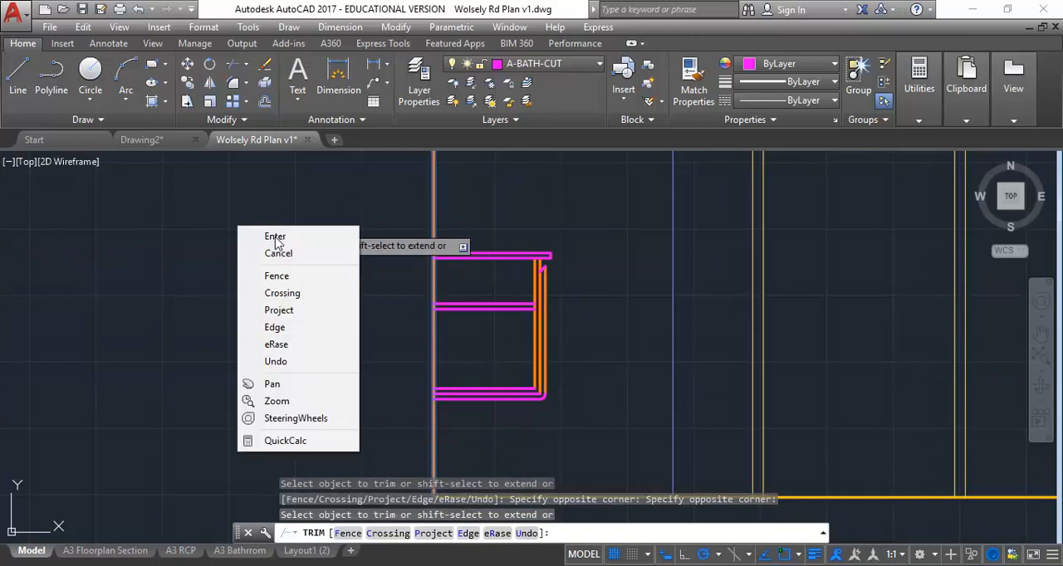
right_click(235, 221)
click(258, 233)
Step: Examine the vanity's back panel, base and the tiled timber frame support below it in section 5
scroll(309, 307, down, 1)
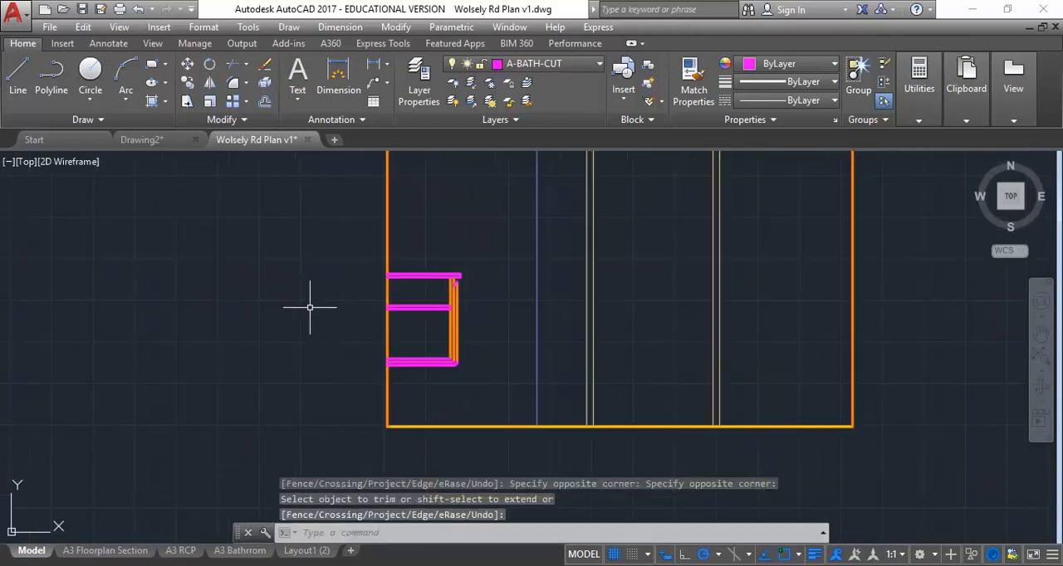
scroll(474, 304, up, 4)
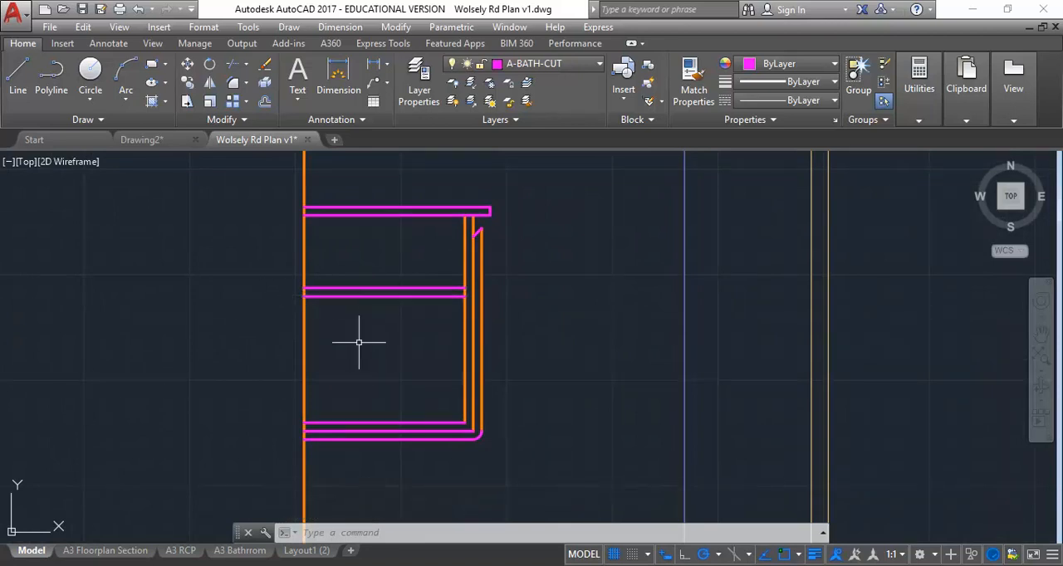
scroll(161, 365, down, 4)
middle_drag(161, 366, 648, 333)
middle_drag(364, 373, 700, 377)
middle_drag(318, 408, 672, 422)
scroll(456, 398, up, 4)
middle_drag(352, 312, 356, 376)
scroll(273, 258, down, 2)
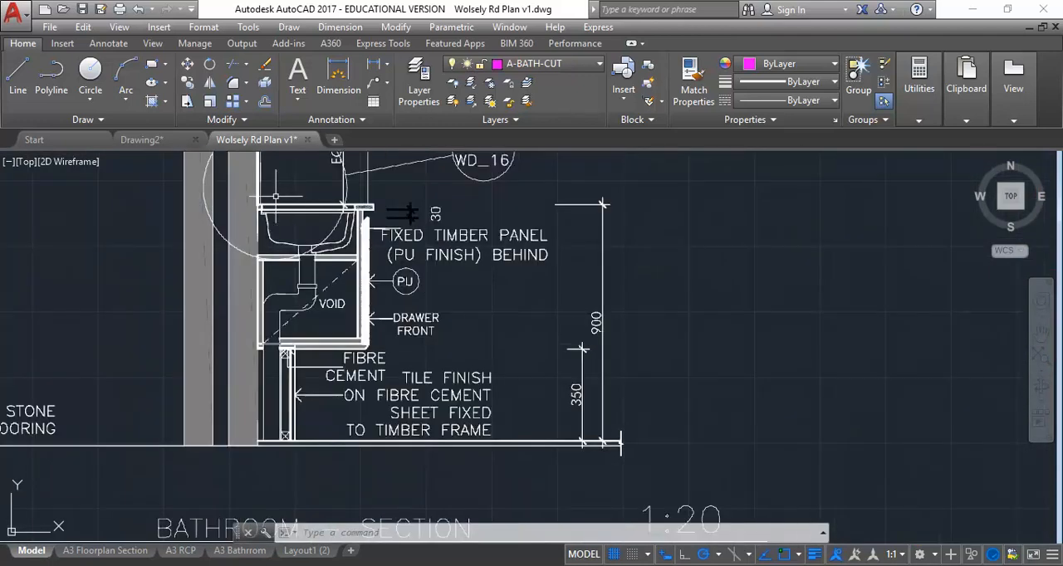
scroll(277, 383, up, 4)
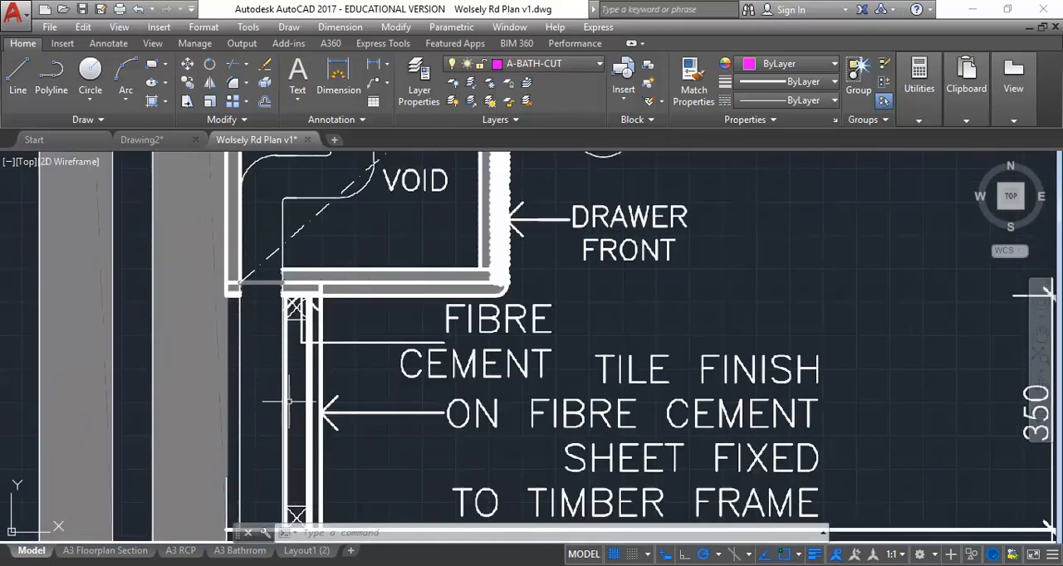
scroll(287, 397, down, 5)
scroll(275, 415, up, 5)
middle_drag(255, 384, 232, 424)
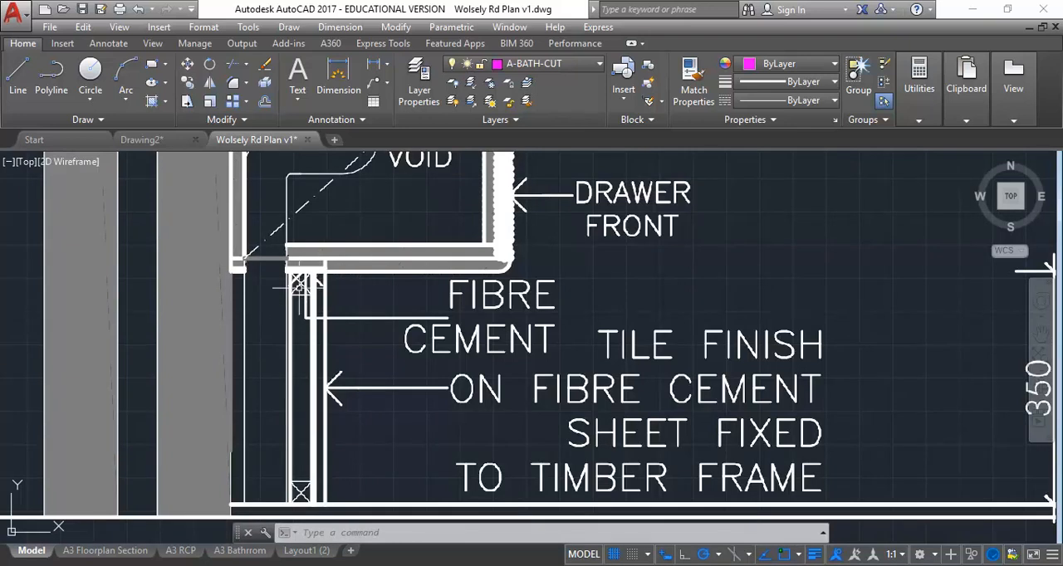
scroll(621, 367, down, 4)
middle_drag(621, 367, 215, 359)
mouse_move(772, 378)
middle_down()
mouse_move(284, 368)
mouse_move(277, 384)
middle_up()
middle_drag(755, 361, 668, 465)
scroll(682, 422, up, 2)
middle_drag(682, 422, 579, 402)
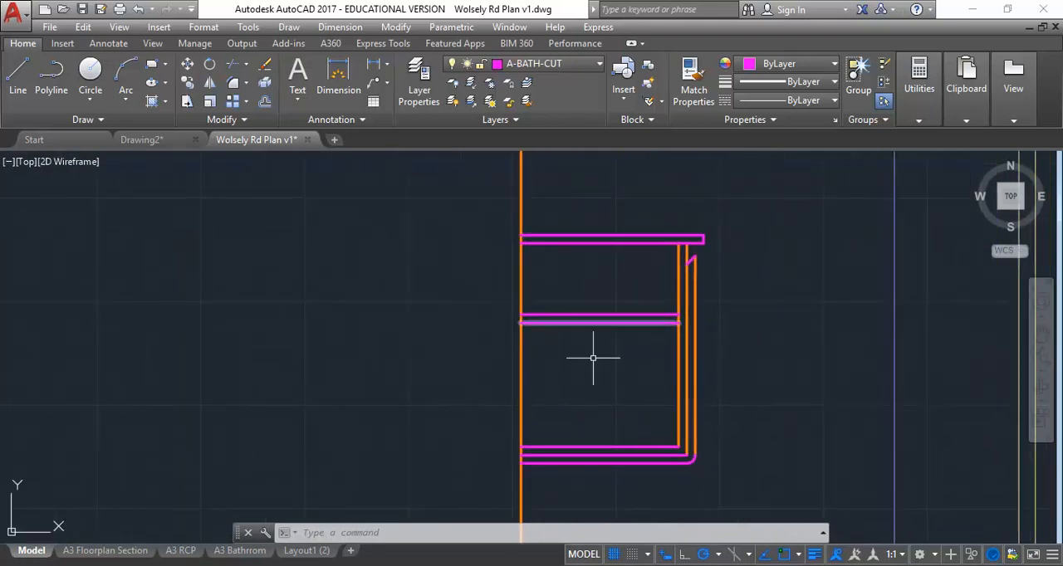
Step: Move all the vanity linework in the elevation to the A-BATH-CUT layer
click(449, 210)
click(784, 503)
click(544, 66)
click(541, 138)
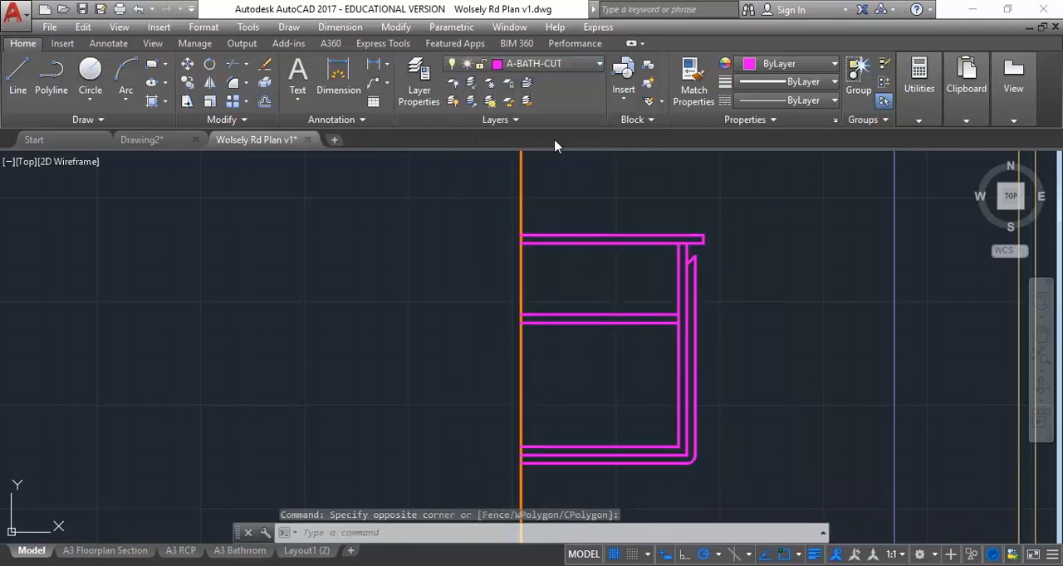
key(Escape)
key(Escape)
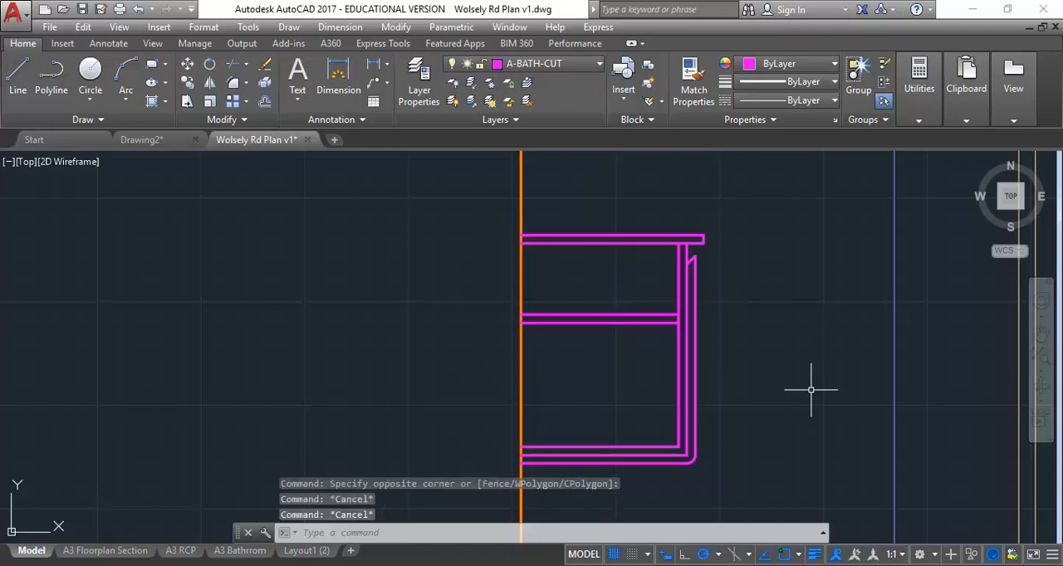
Step: Create a new layer named A-BATH-JOINERY-HATCH
scroll(812, 389, up, 2)
scroll(763, 328, down, 2)
middle_drag(762, 328, 770, 323)
middle_drag(578, 351, 533, 372)
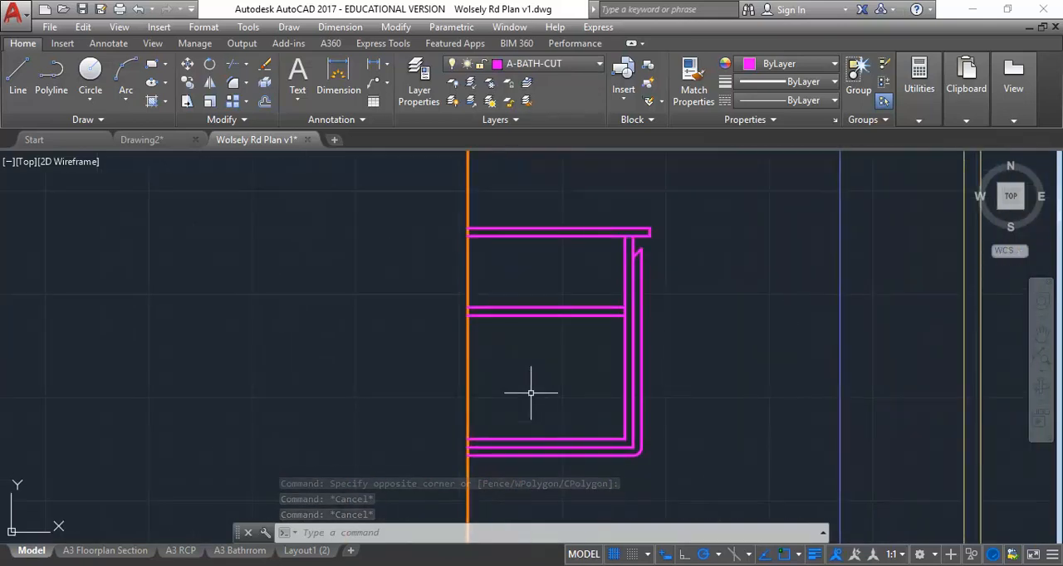
mouse_move(526, 411)
middle_down()
mouse_move(508, 387)
mouse_move(490, 440)
middle_up()
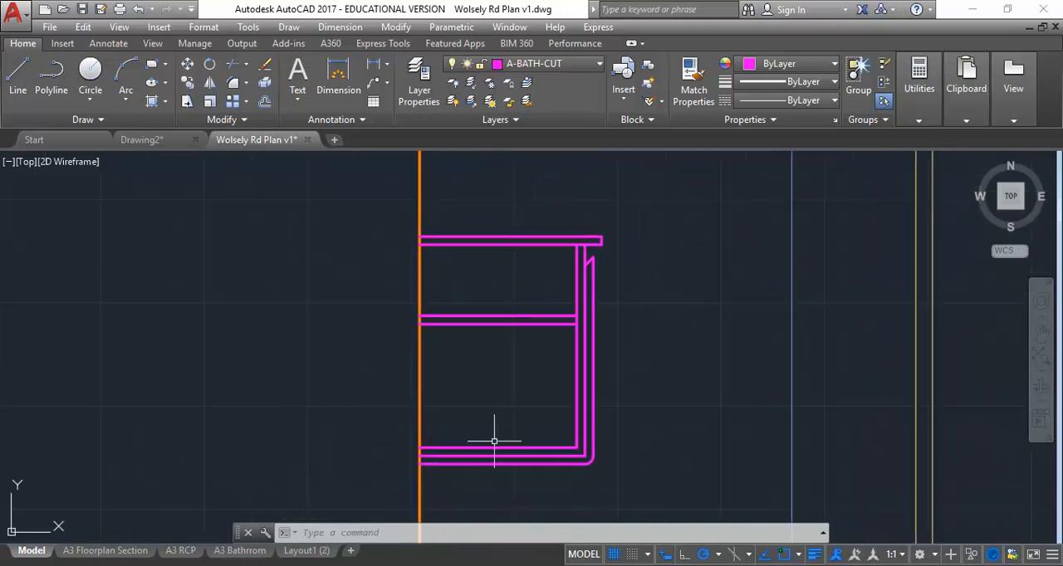
click(559, 71)
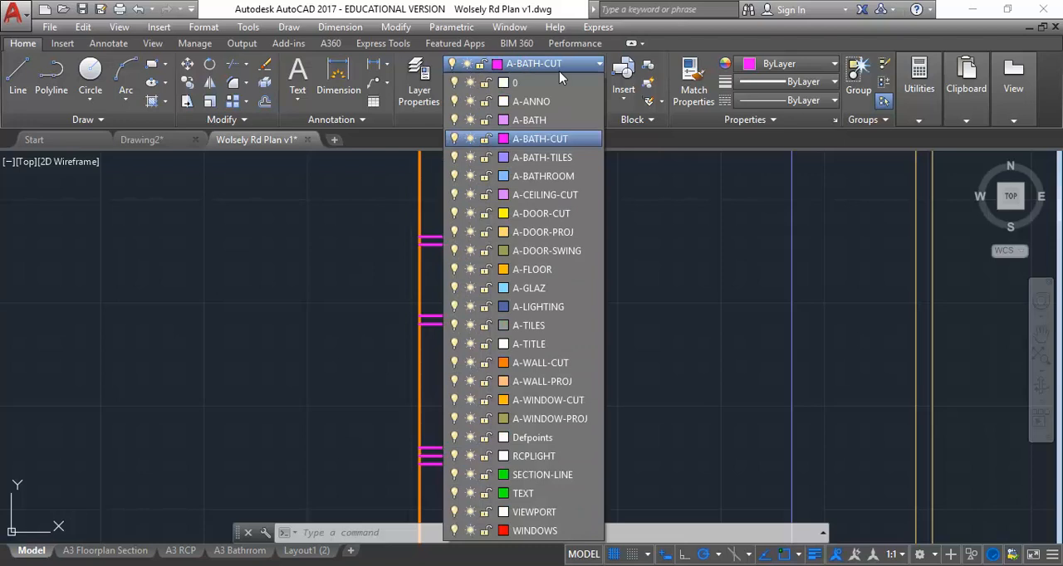
click(419, 83)
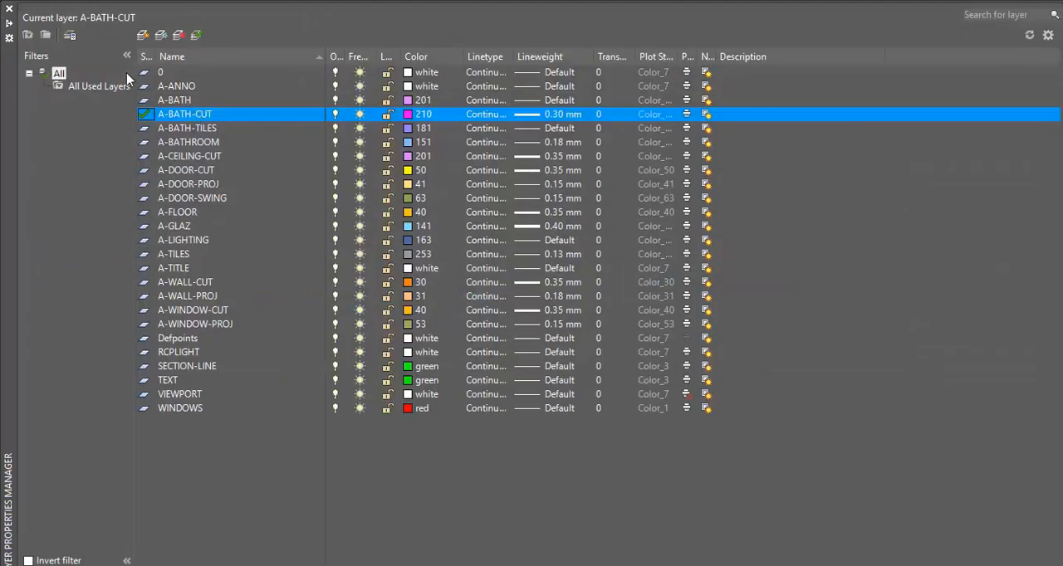
click(145, 35)
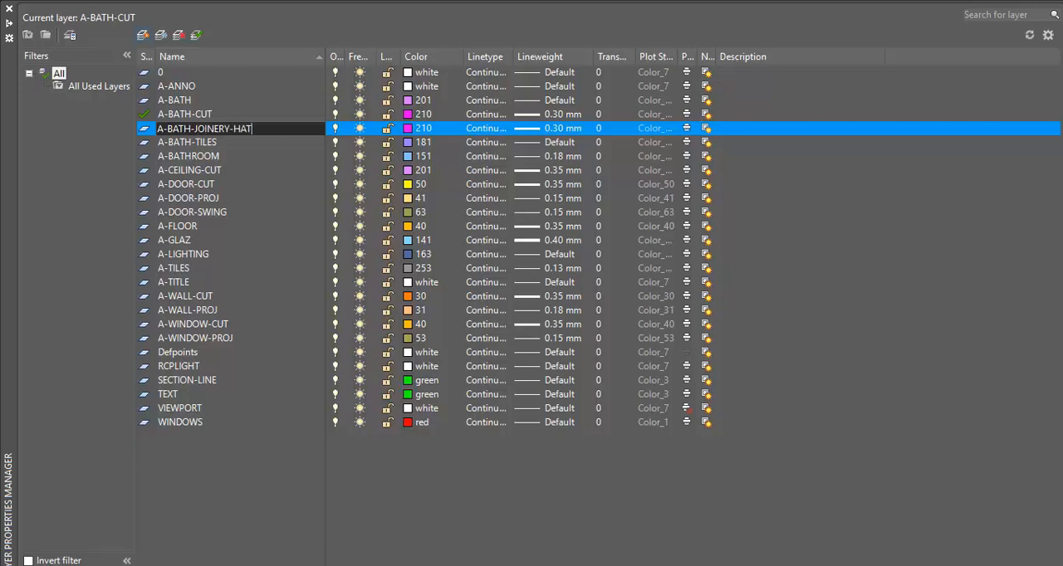
key(Return)
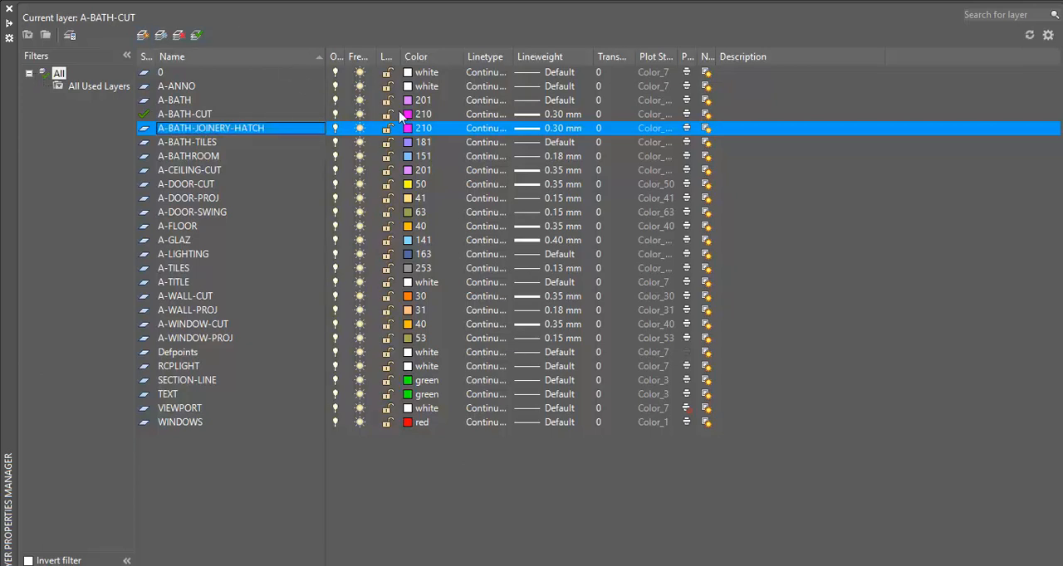
Step: Set the colour of the A-BATH-JOINERY-HATCH layer to index colour 201
click(419, 130)
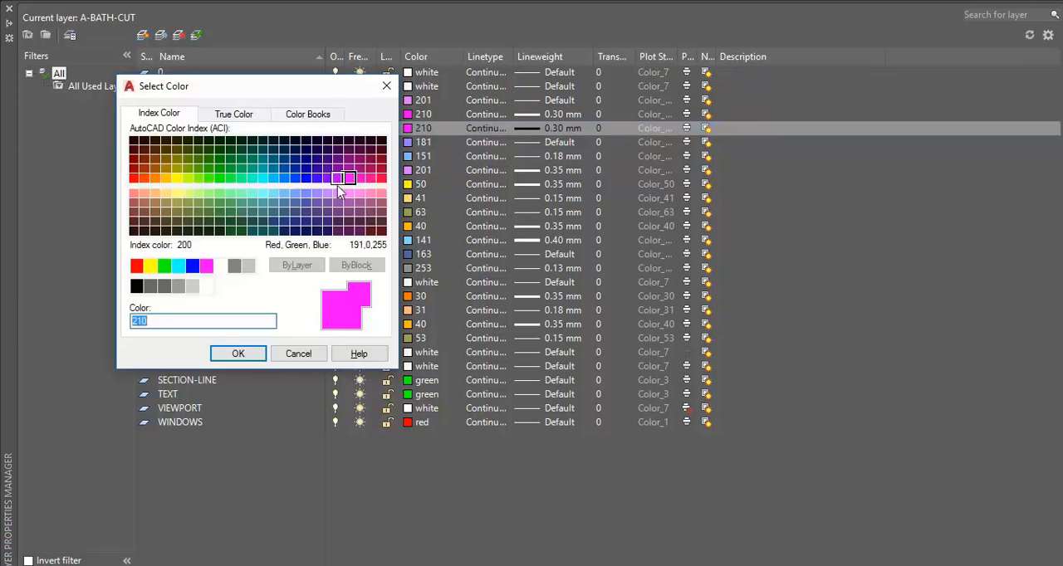
click(338, 178)
click(348, 177)
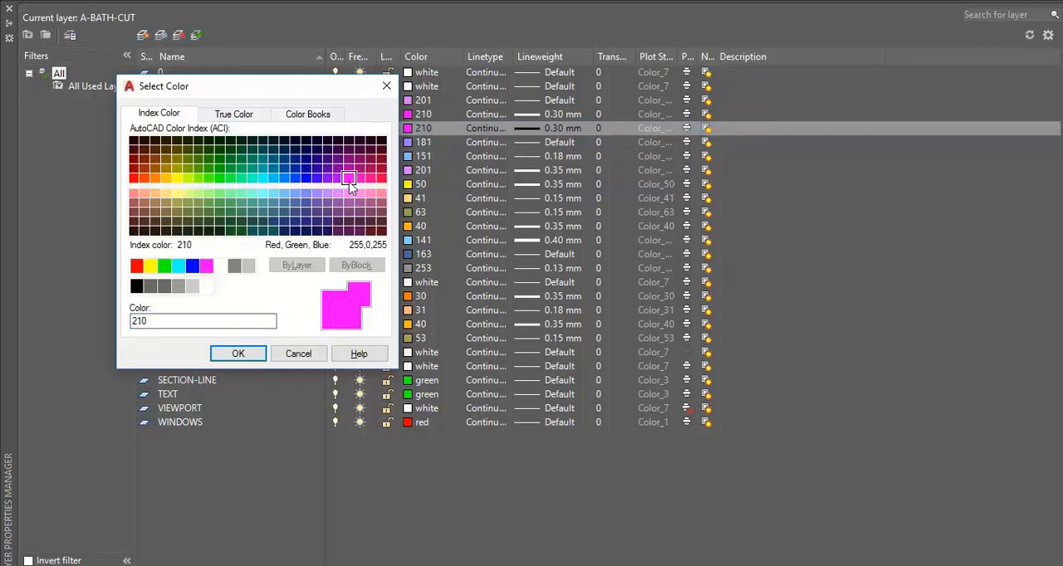
click(338, 193)
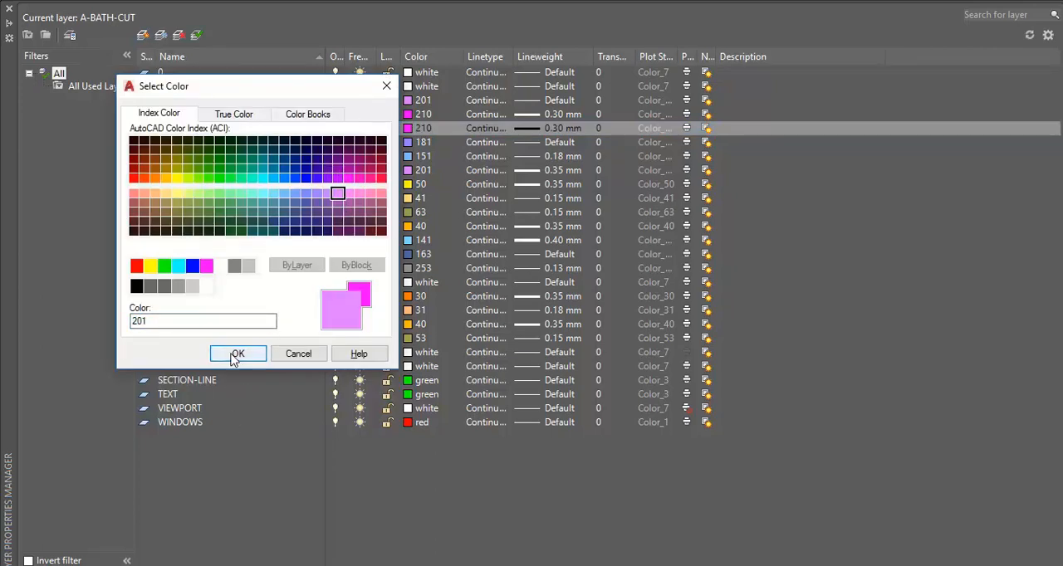
click(238, 354)
Step: Set the A-BATH-JOINERY-HATCH layer's lineweight to 0.20 mm and make it the current layer
click(530, 131)
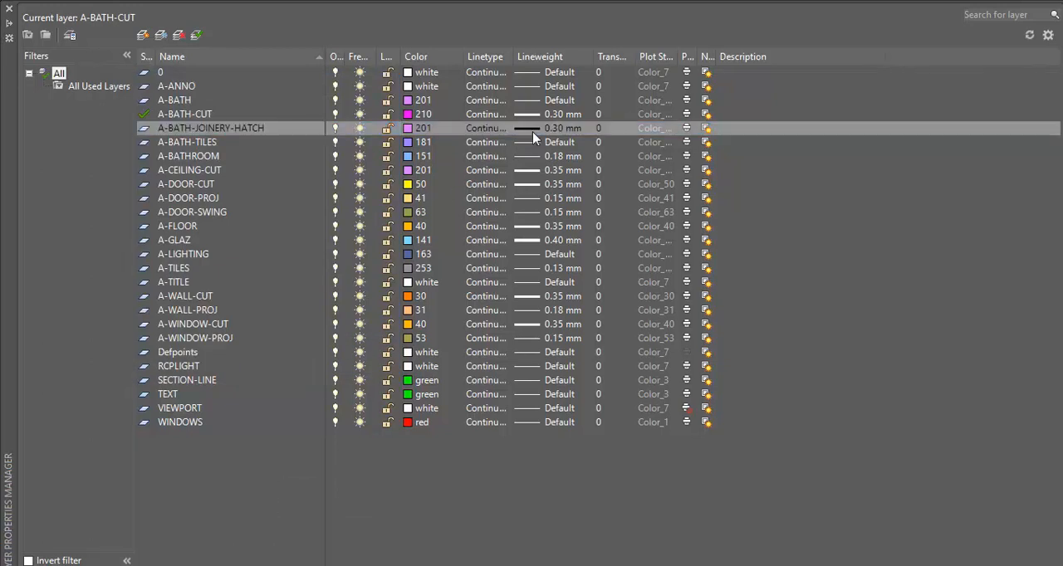
click(248, 225)
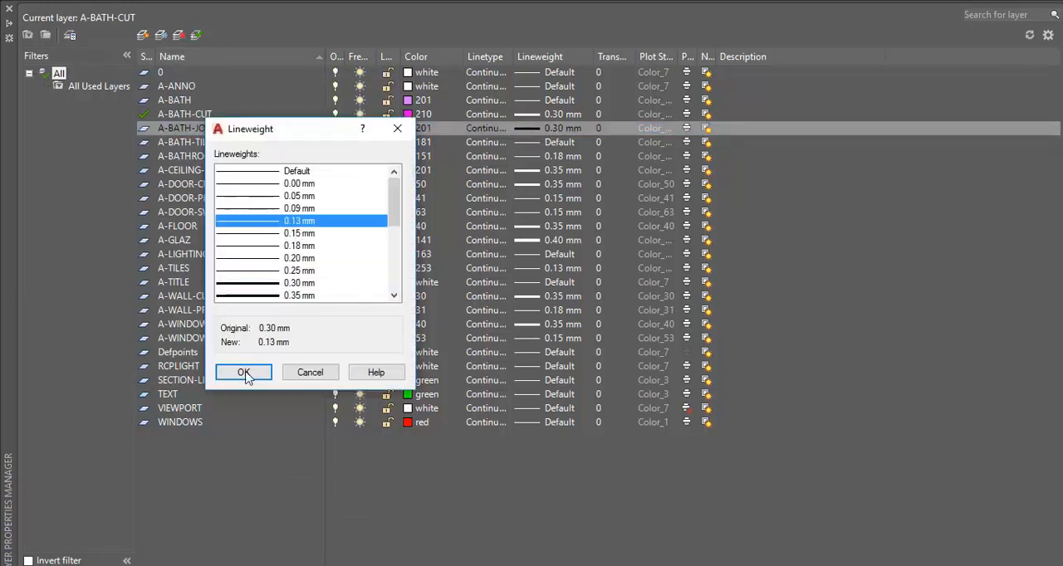
click(249, 247)
click(249, 259)
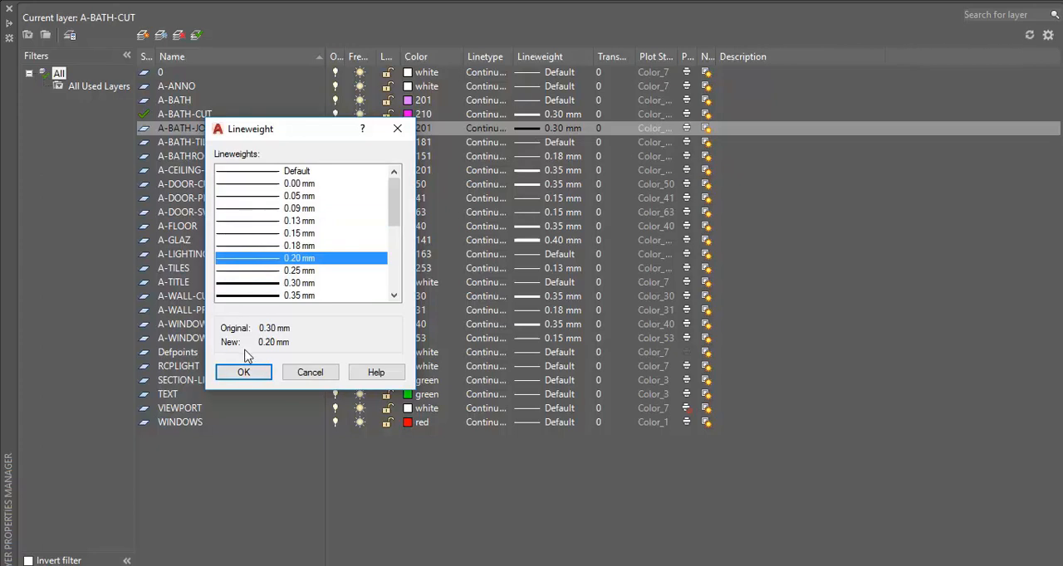
click(243, 371)
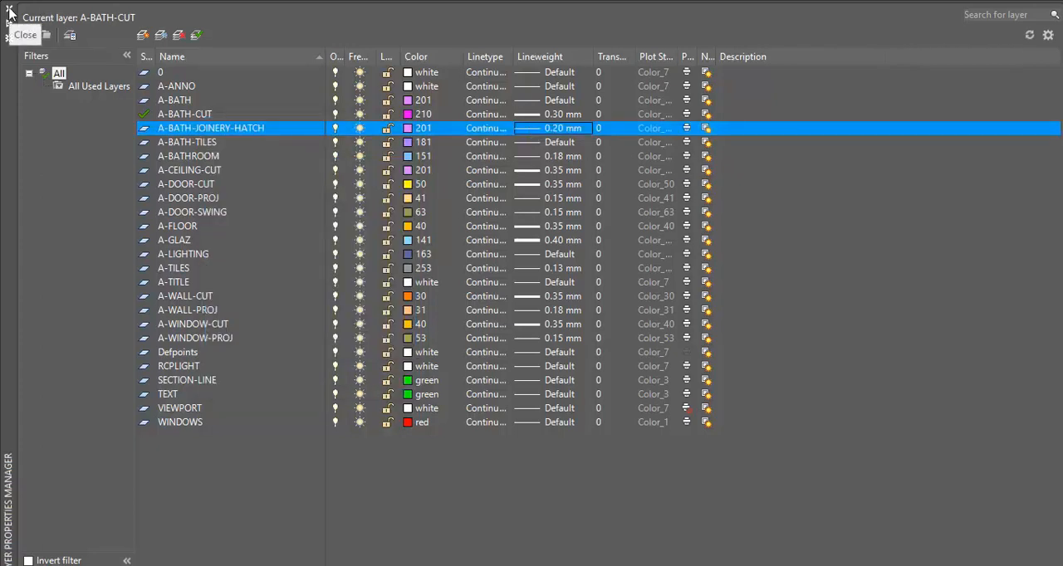
click(197, 35)
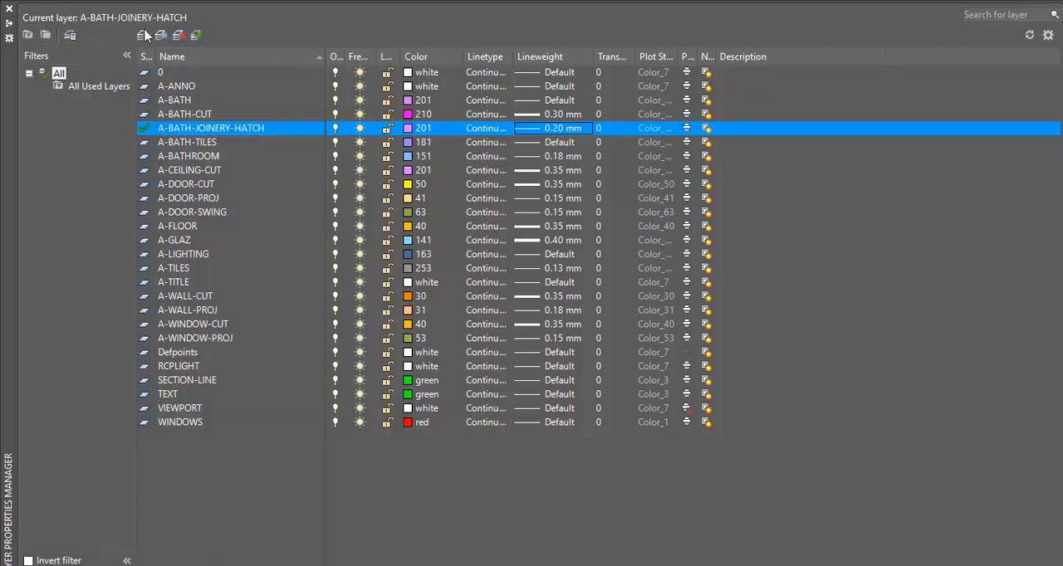
click(8, 13)
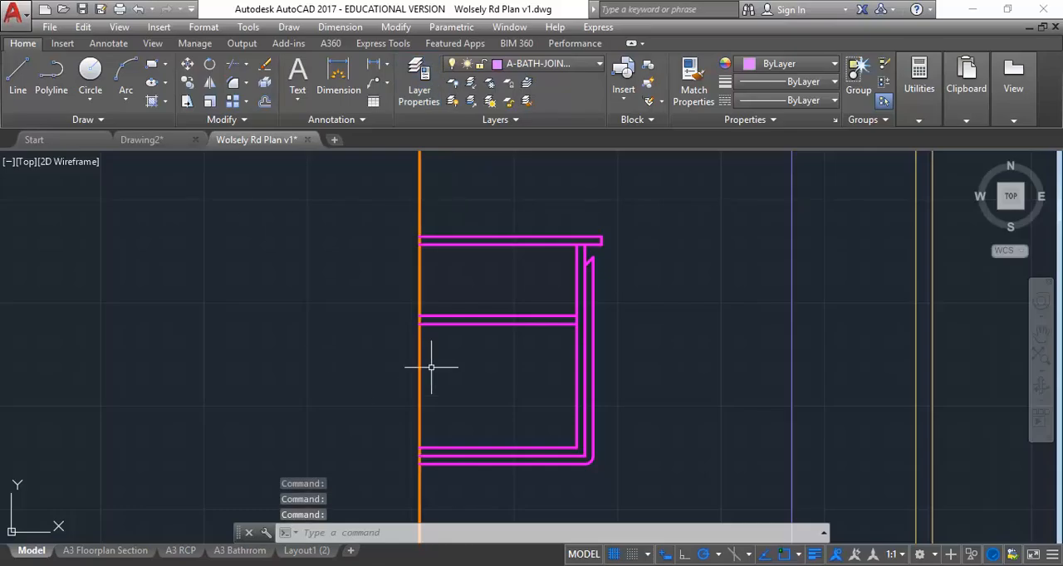
Step: Hatch the vanity's benchtop, shelf, front and base panels with a user-defined pattern at angle 45 and spacing 20
click(151, 101)
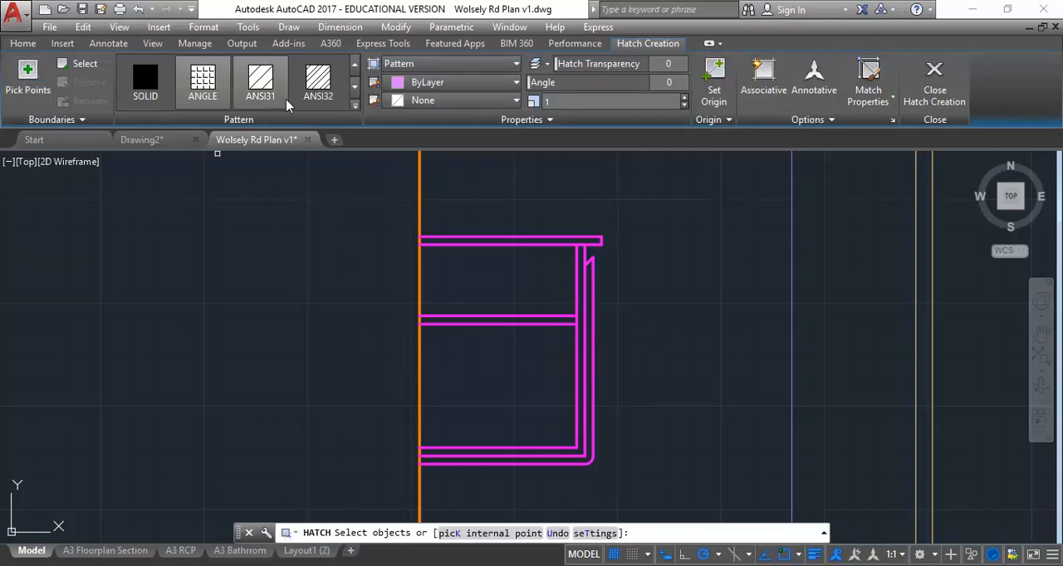
click(355, 108)
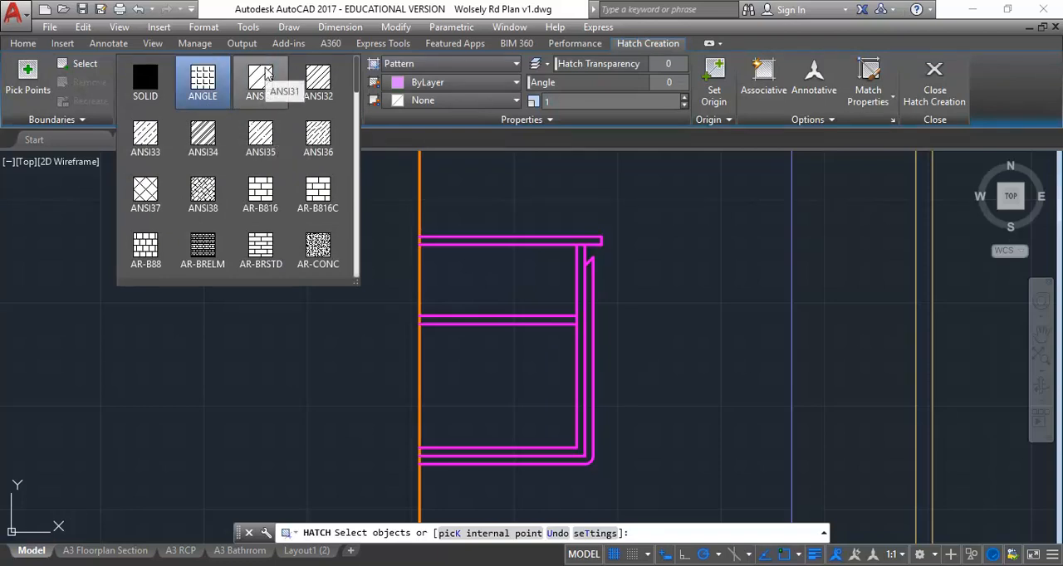
click(441, 66)
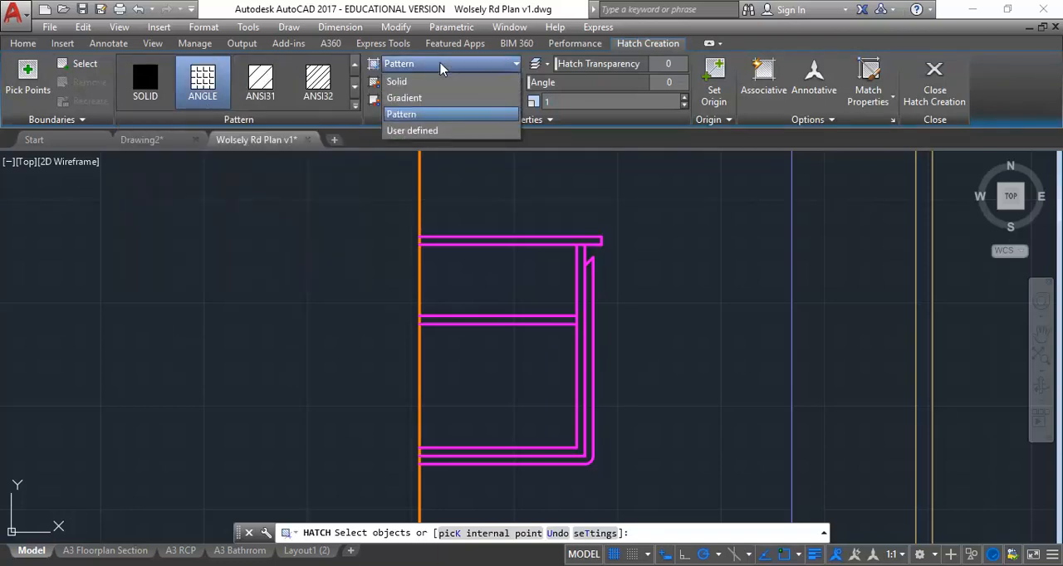
click(415, 130)
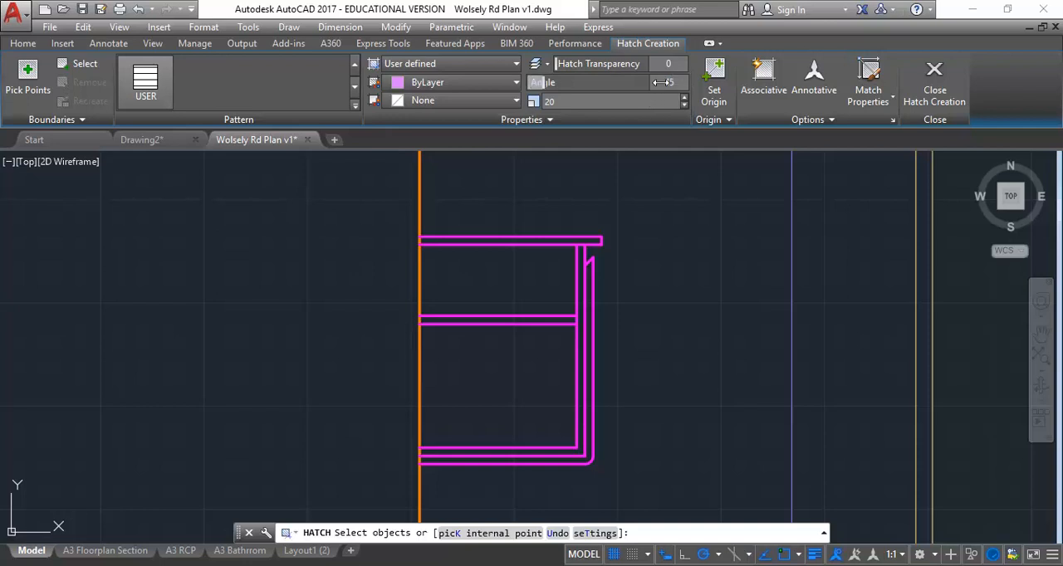
click(29, 74)
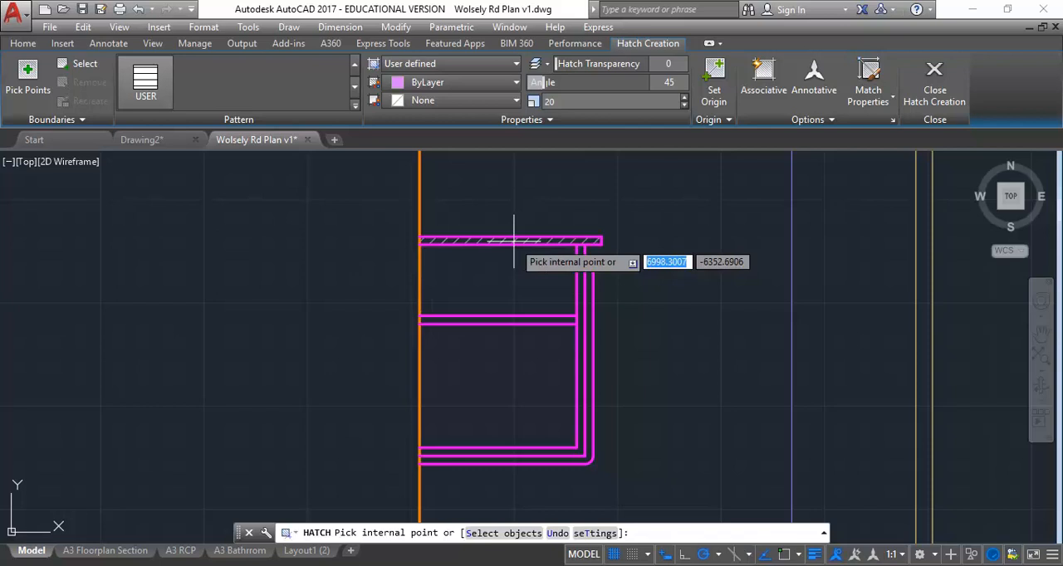
click(514, 240)
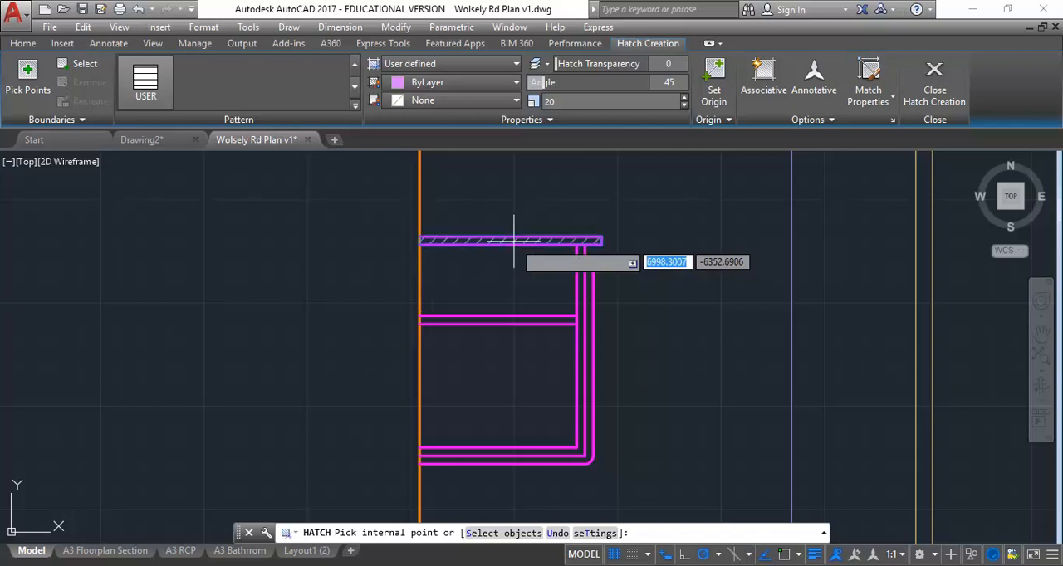
click(515, 317)
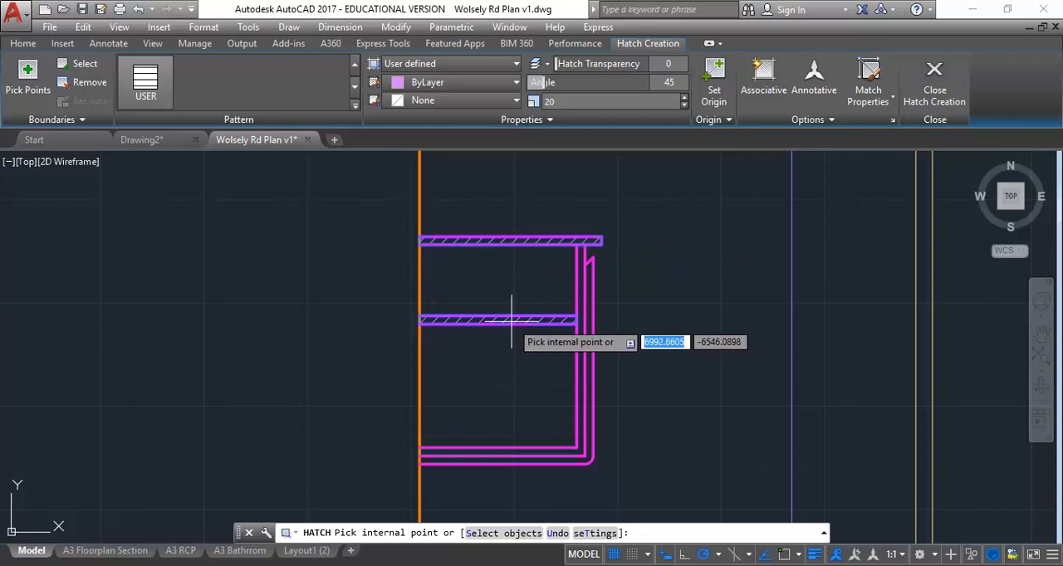
click(573, 453)
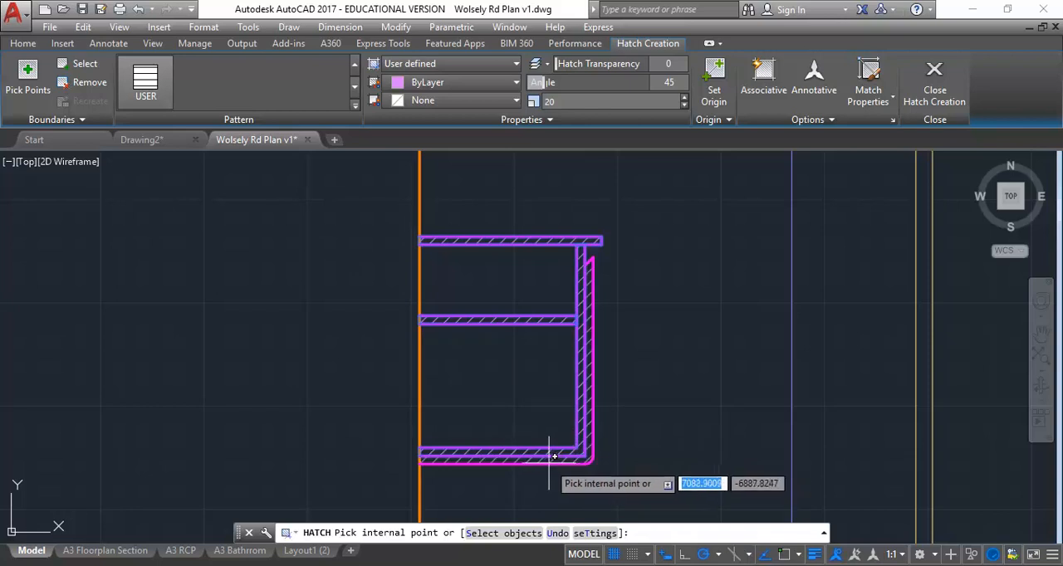
right_click(479, 367)
click(557, 148)
Step: Compare the hatched vanity in the elevation with section 5, checking the void, back panel and tiled support frame below
scroll(332, 308, down, 6)
mouse_move(332, 308)
middle_down()
mouse_move(415, 316)
mouse_move(864, 294)
middle_up()
scroll(247, 320, up, 2)
scroll(253, 316, up, 4)
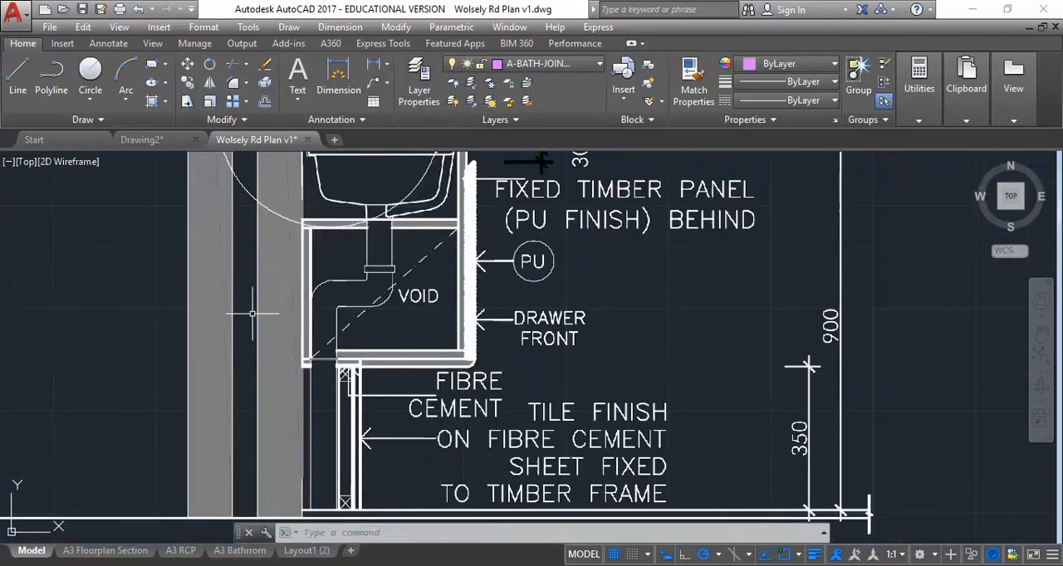
scroll(256, 313, down, 2)
scroll(565, 339, down, 2)
middle_drag(535, 342, 85, 363)
middle_drag(739, 391, 252, 390)
scroll(366, 351, up, 2)
mouse_move(386, 337)
middle_down()
mouse_move(249, 336)
mouse_move(269, 383)
middle_up()
scroll(288, 326, up, 2)
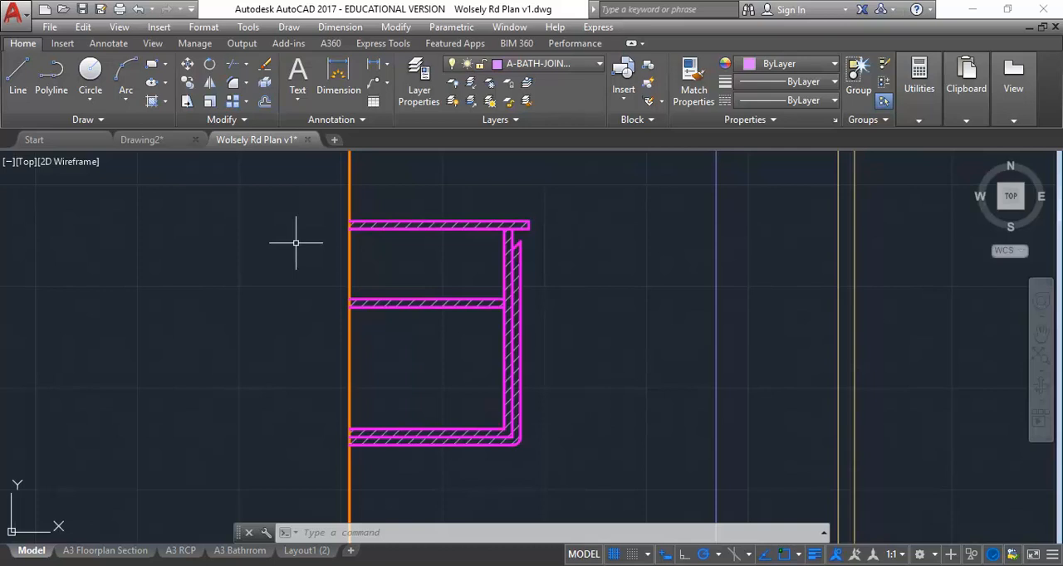
scroll(295, 242, down, 2)
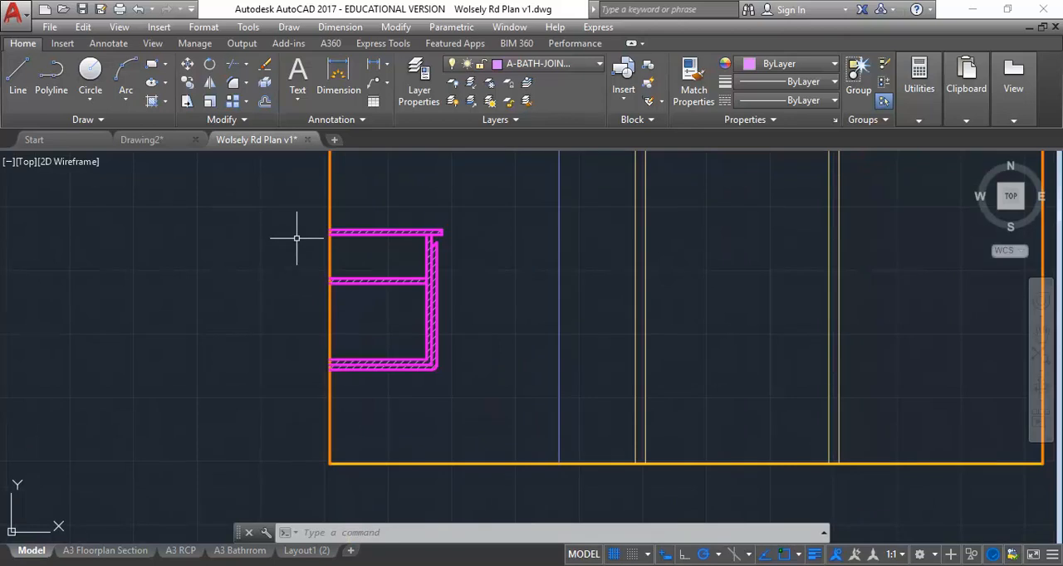
scroll(295, 239, up, 2)
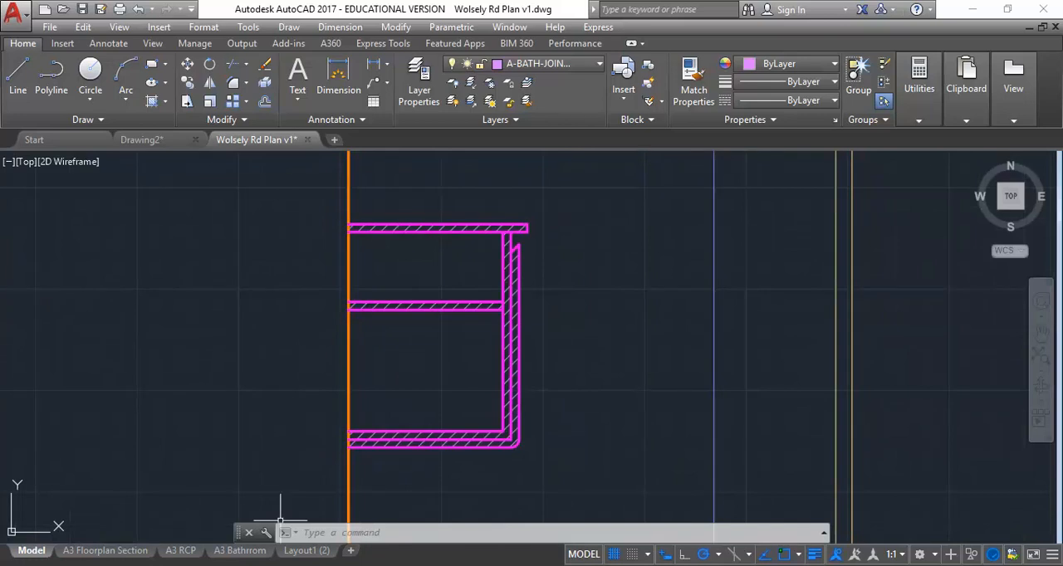